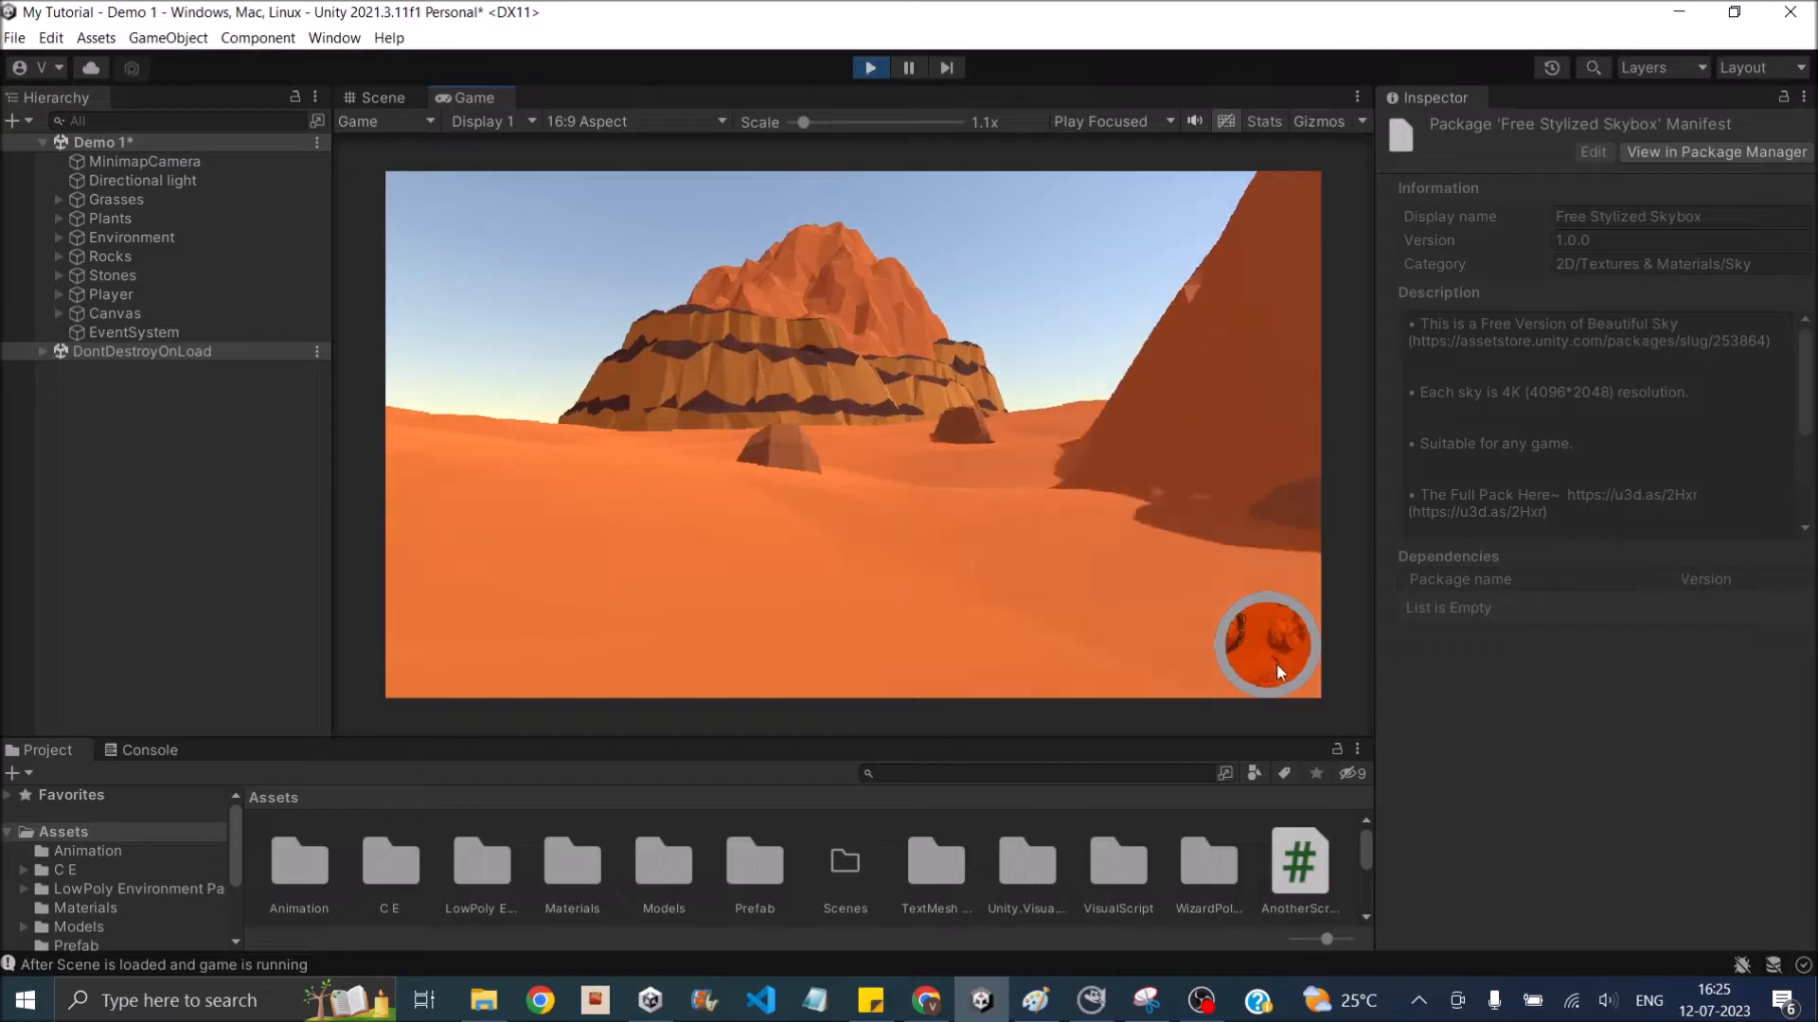
key("s")
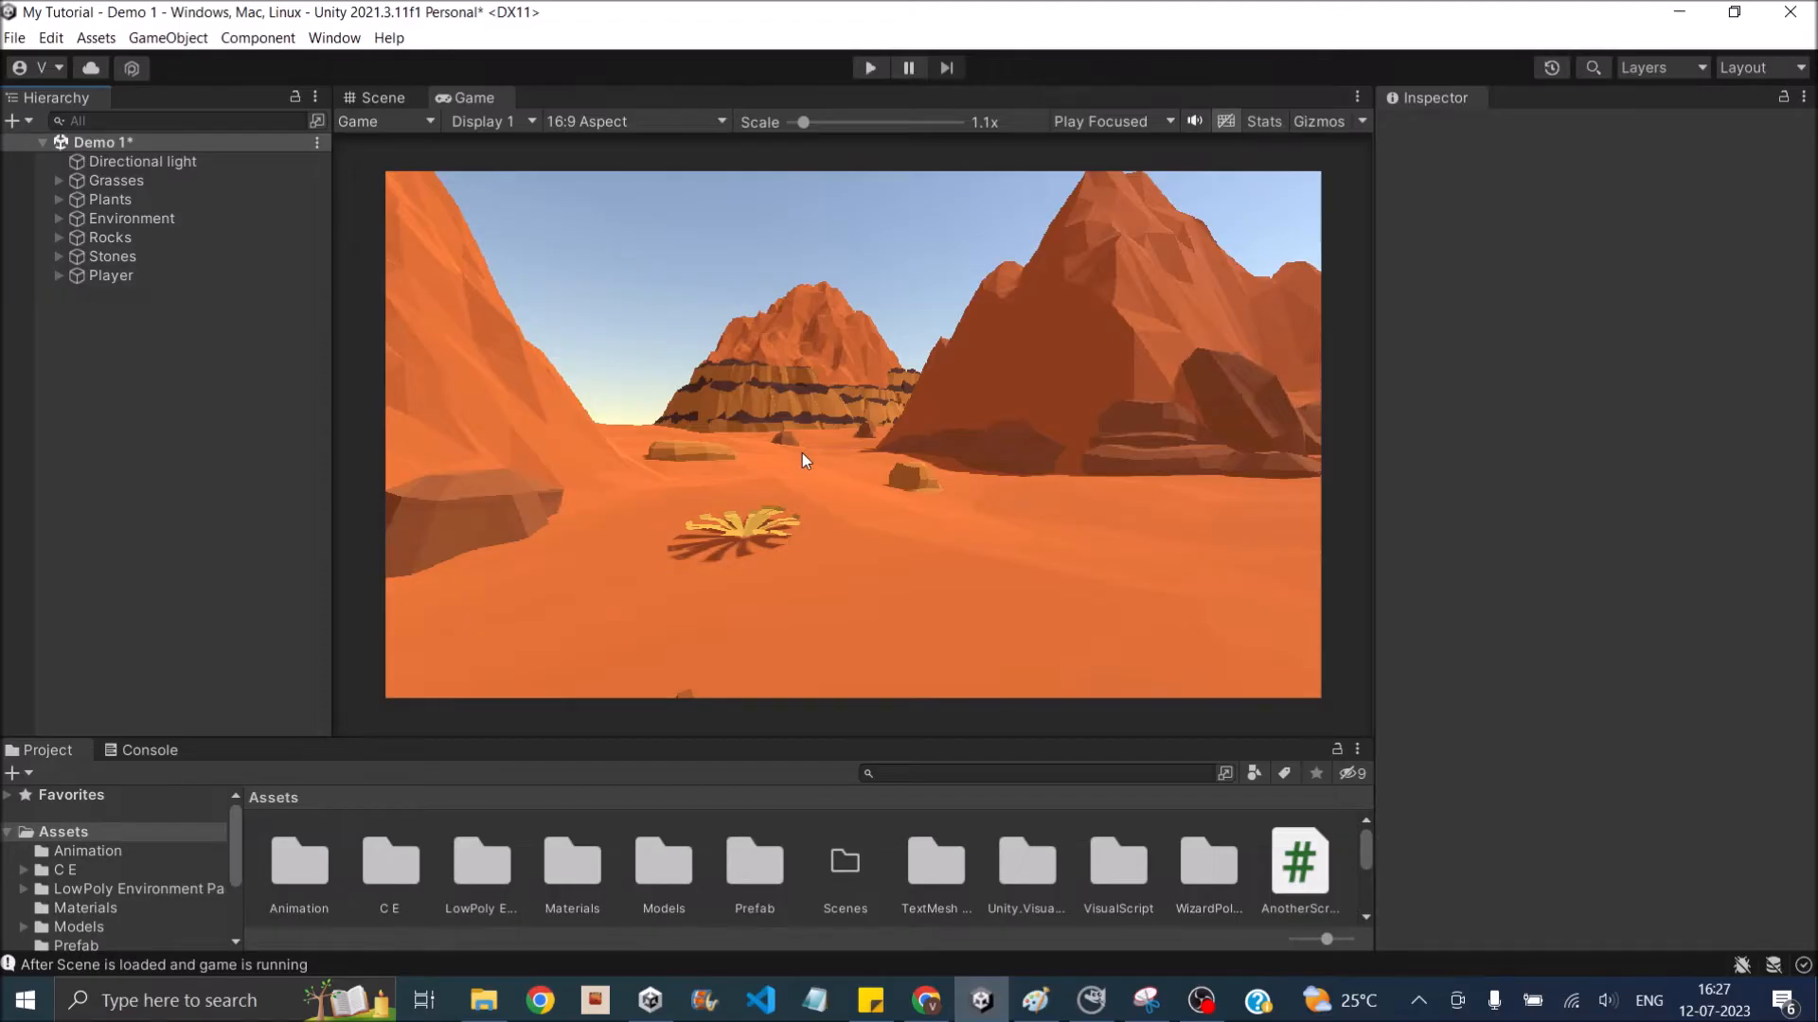
- Examine the Player capsule and its attached camera up close in the Scene view
left_click(386, 98)
left_click(93, 276)
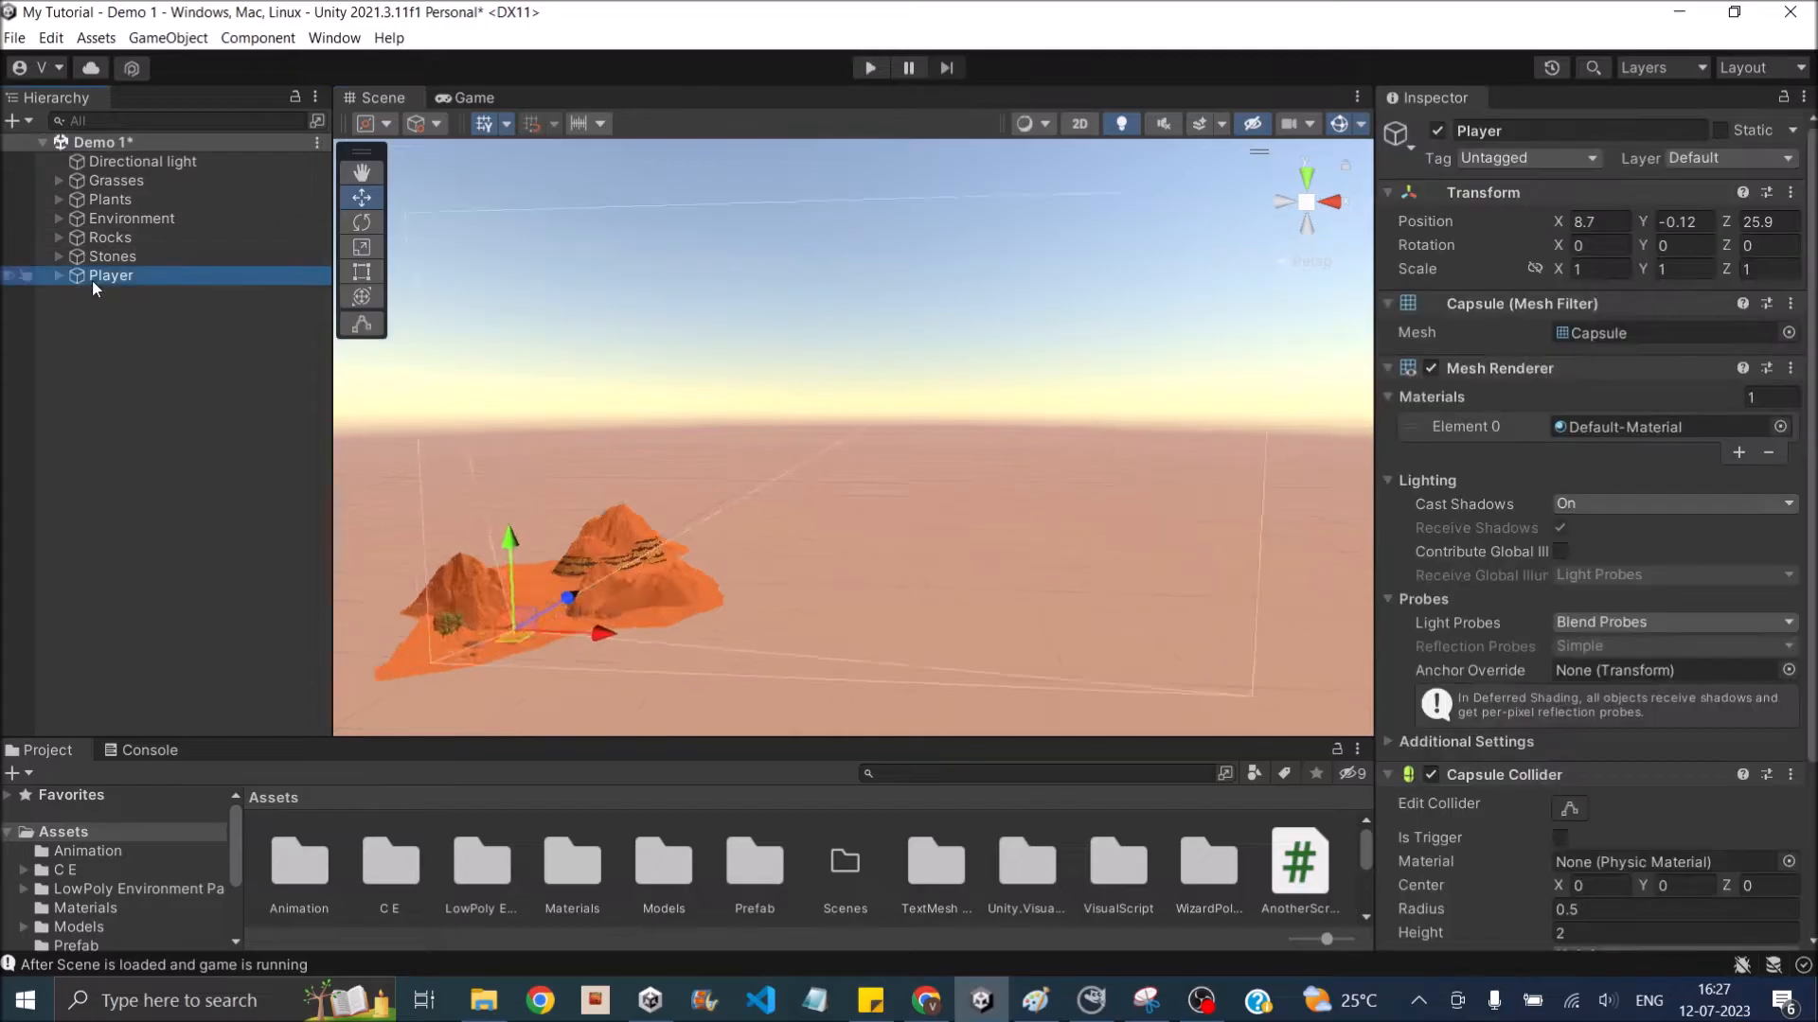
key("f")
scroll(869, 462, "up", 5)
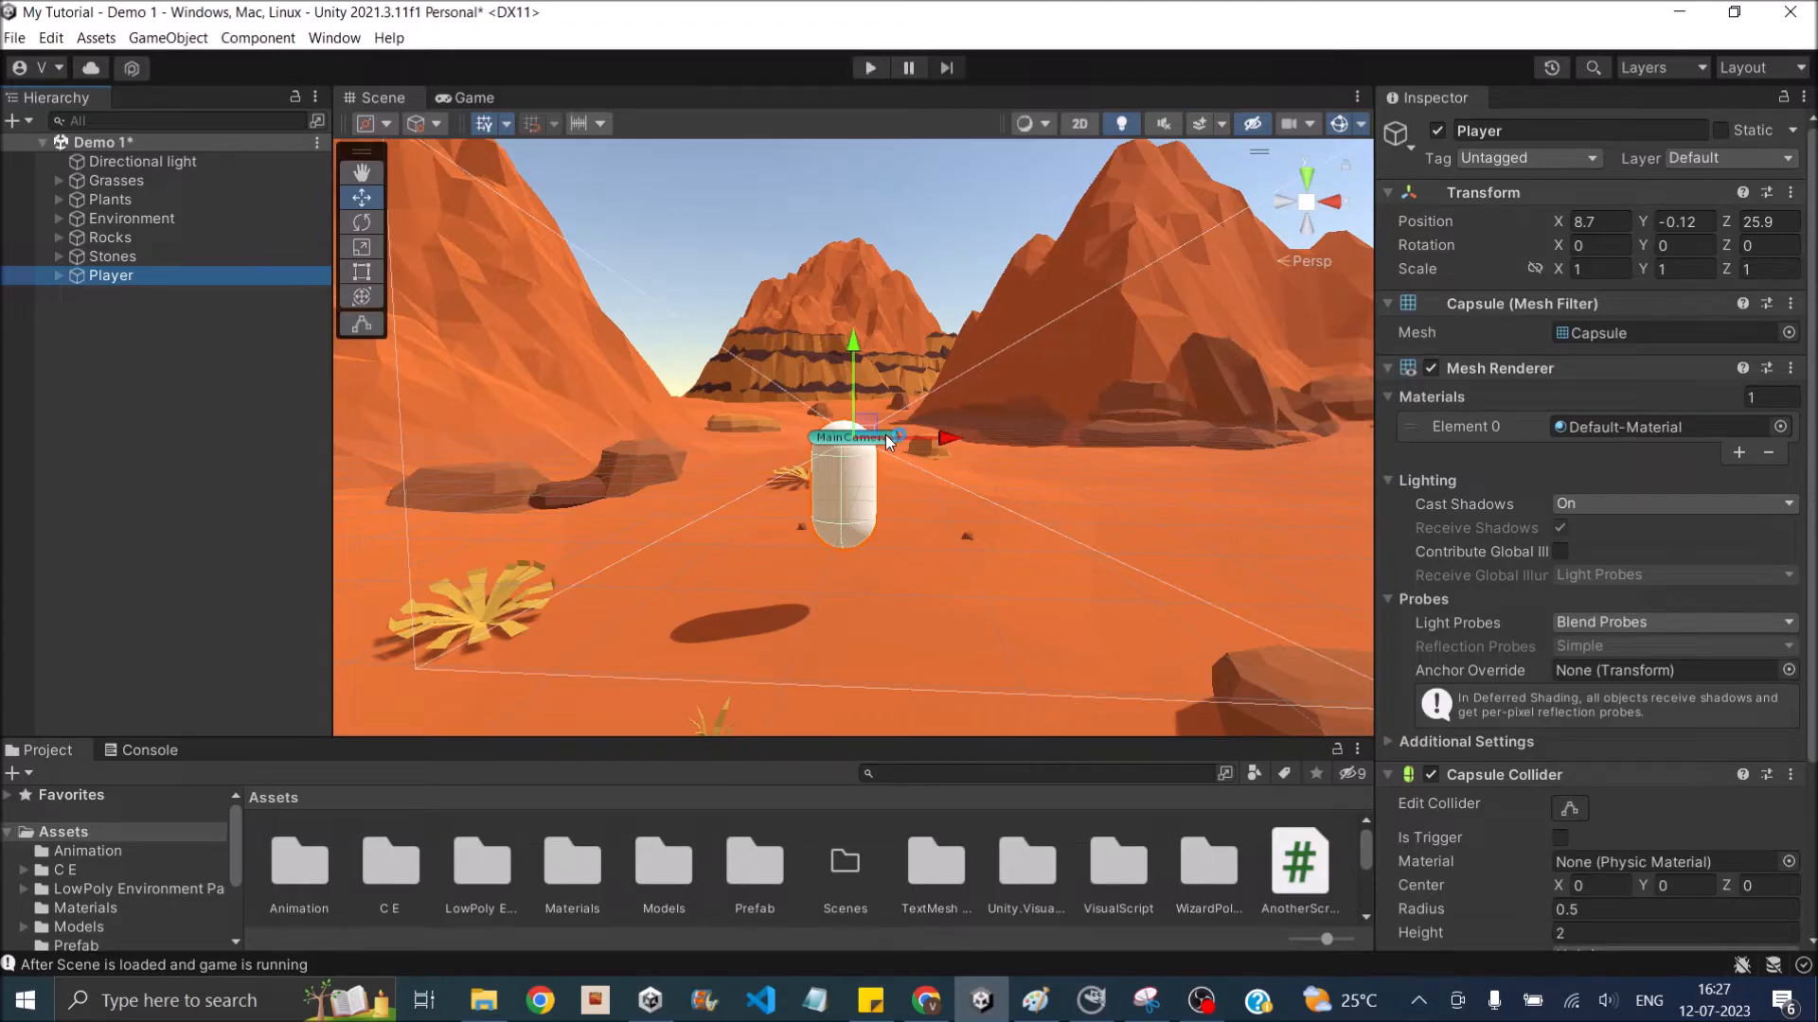
left_click_drag(887, 441, 305, 436, "alt")
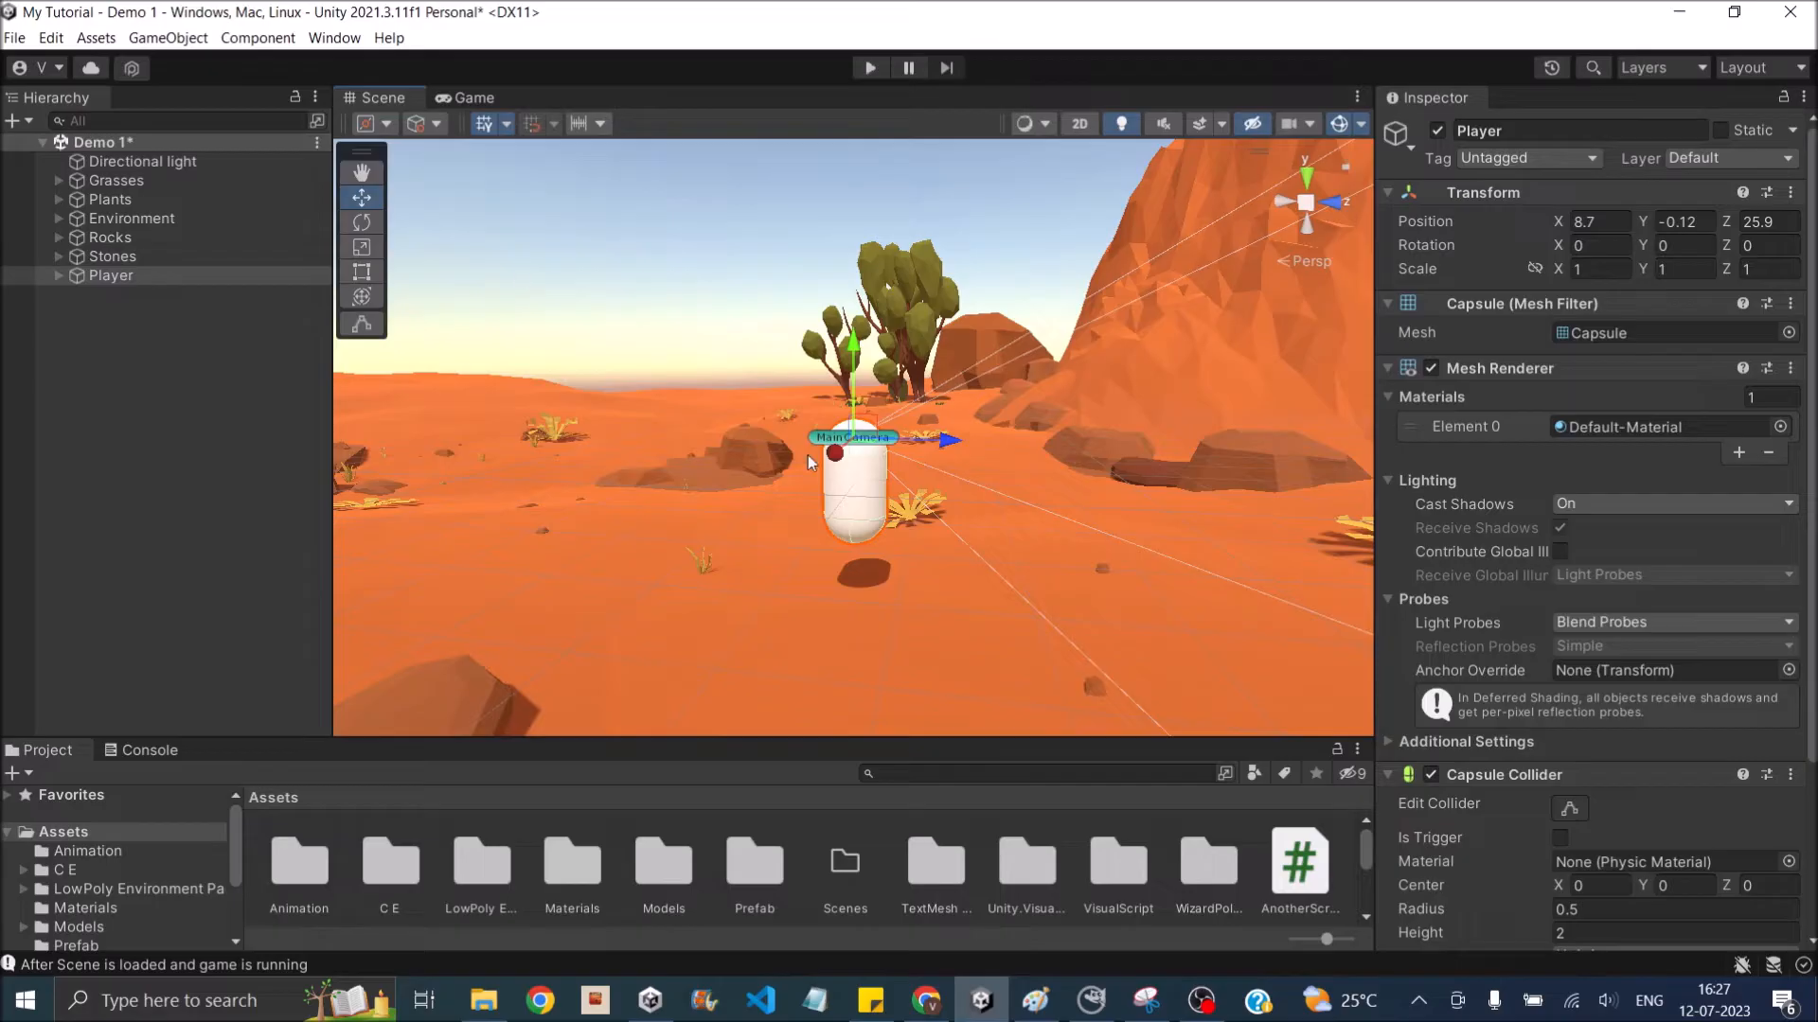
- Run the game, test moving the player forward, backward and sideways, and stop play mode
left_click(473, 97)
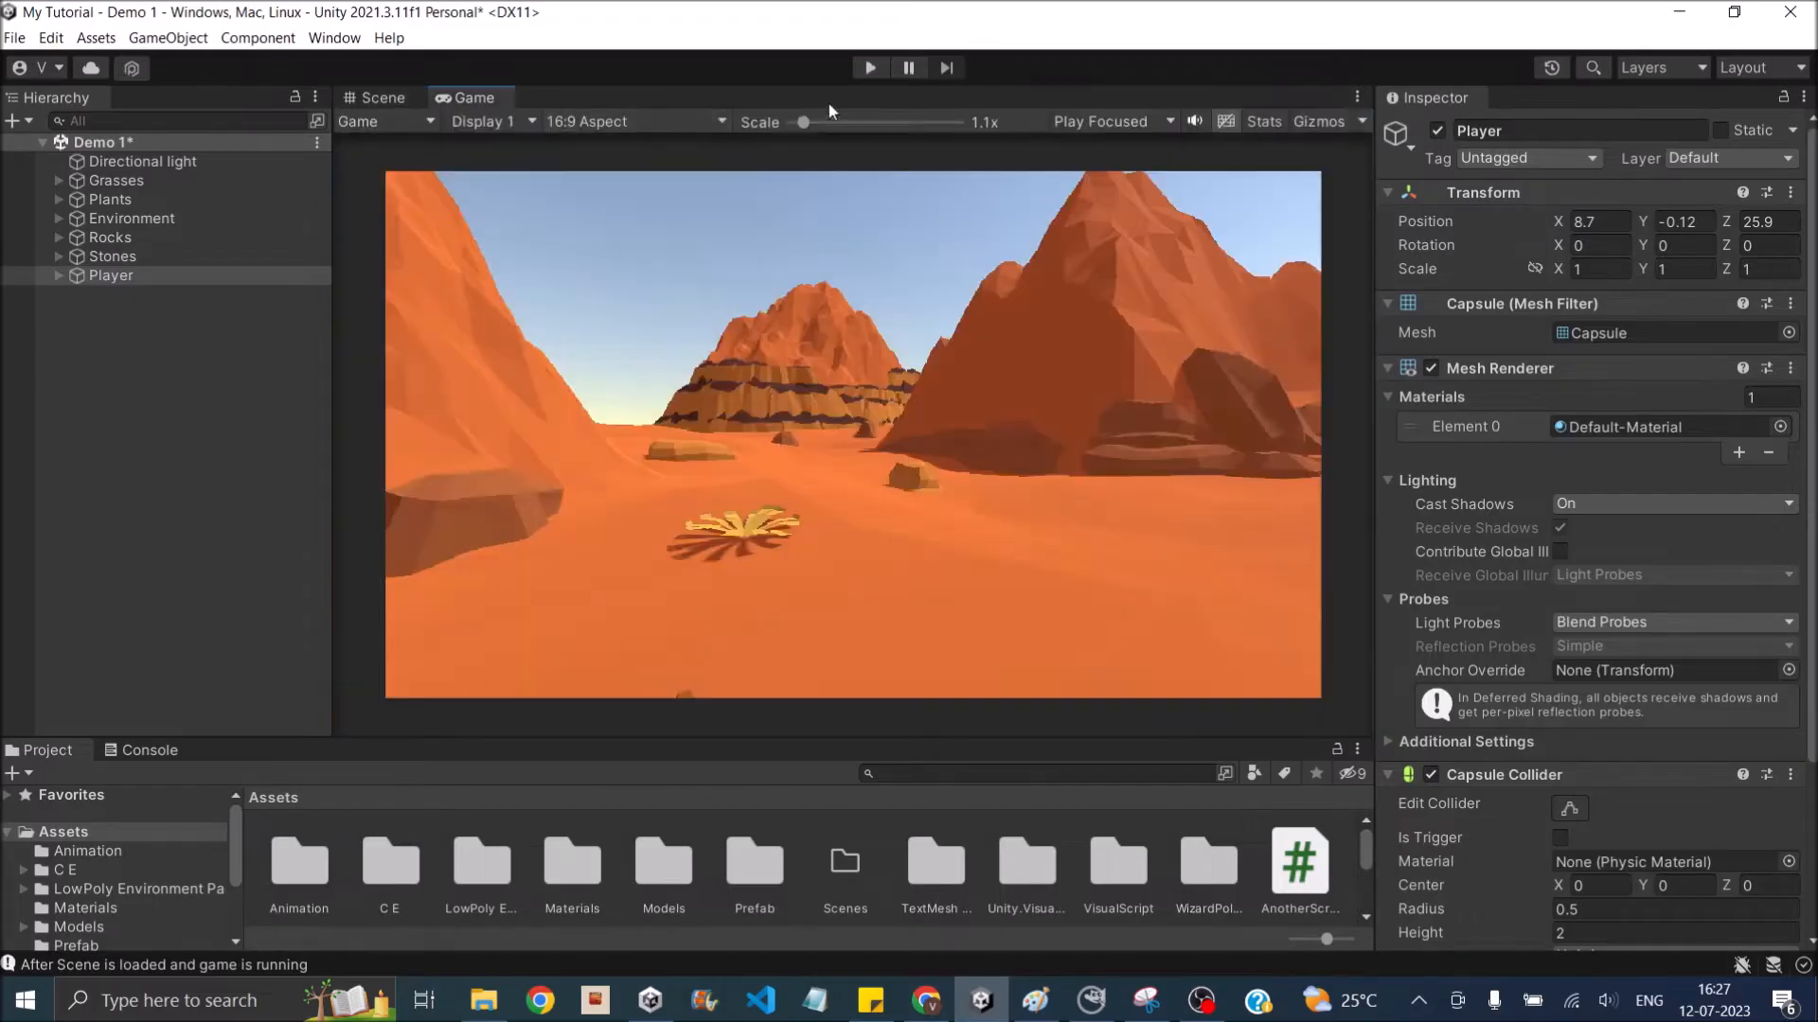
left_click(869, 67)
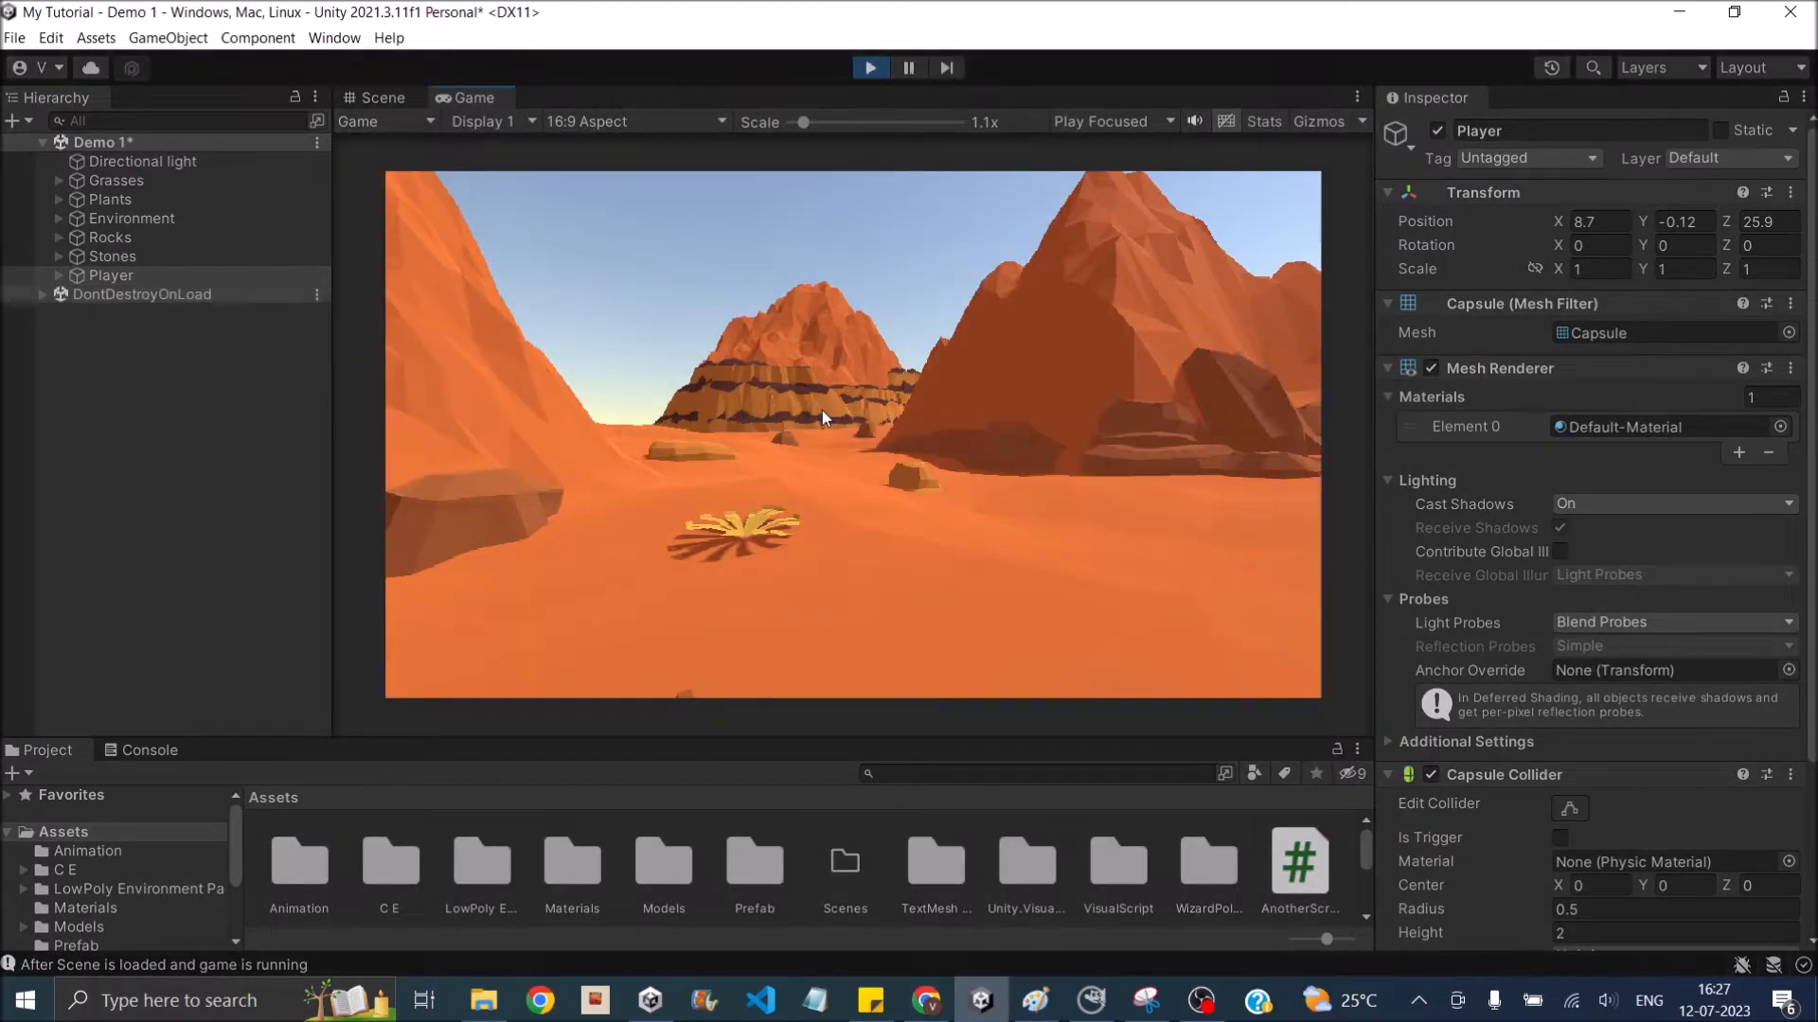
key("w")
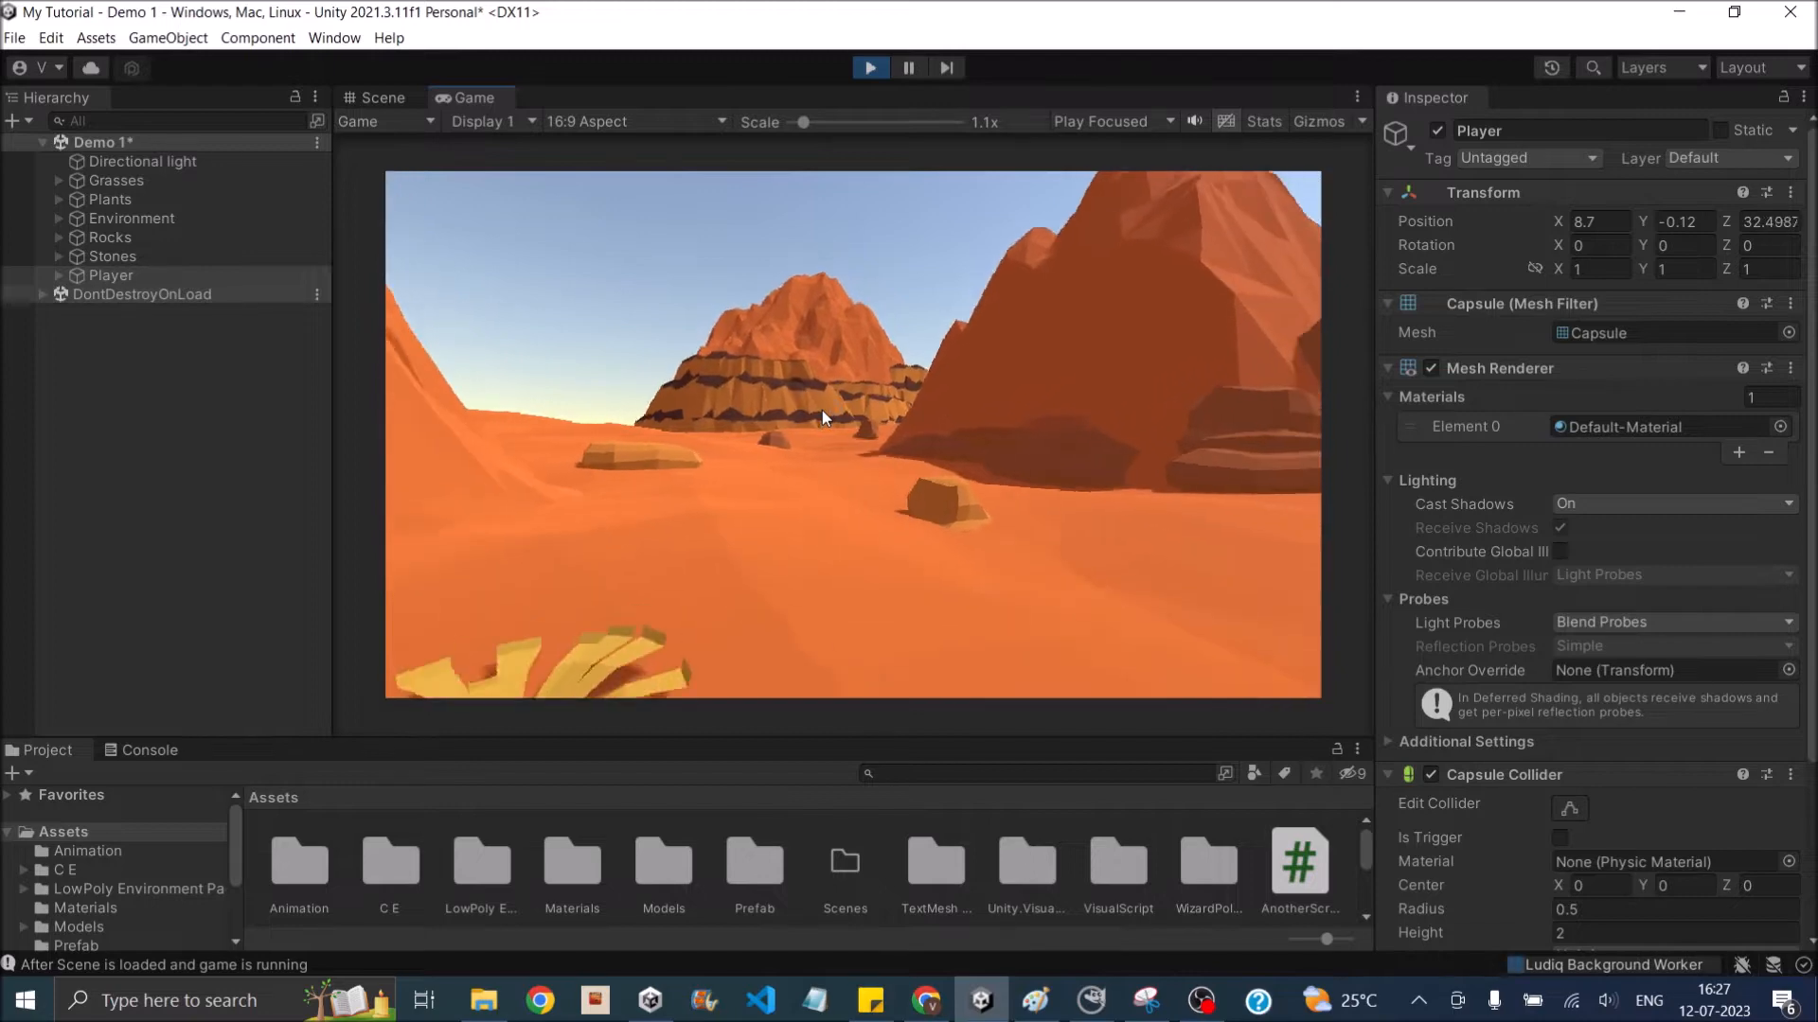
key("s")
key("d")
key("a")
key("w")
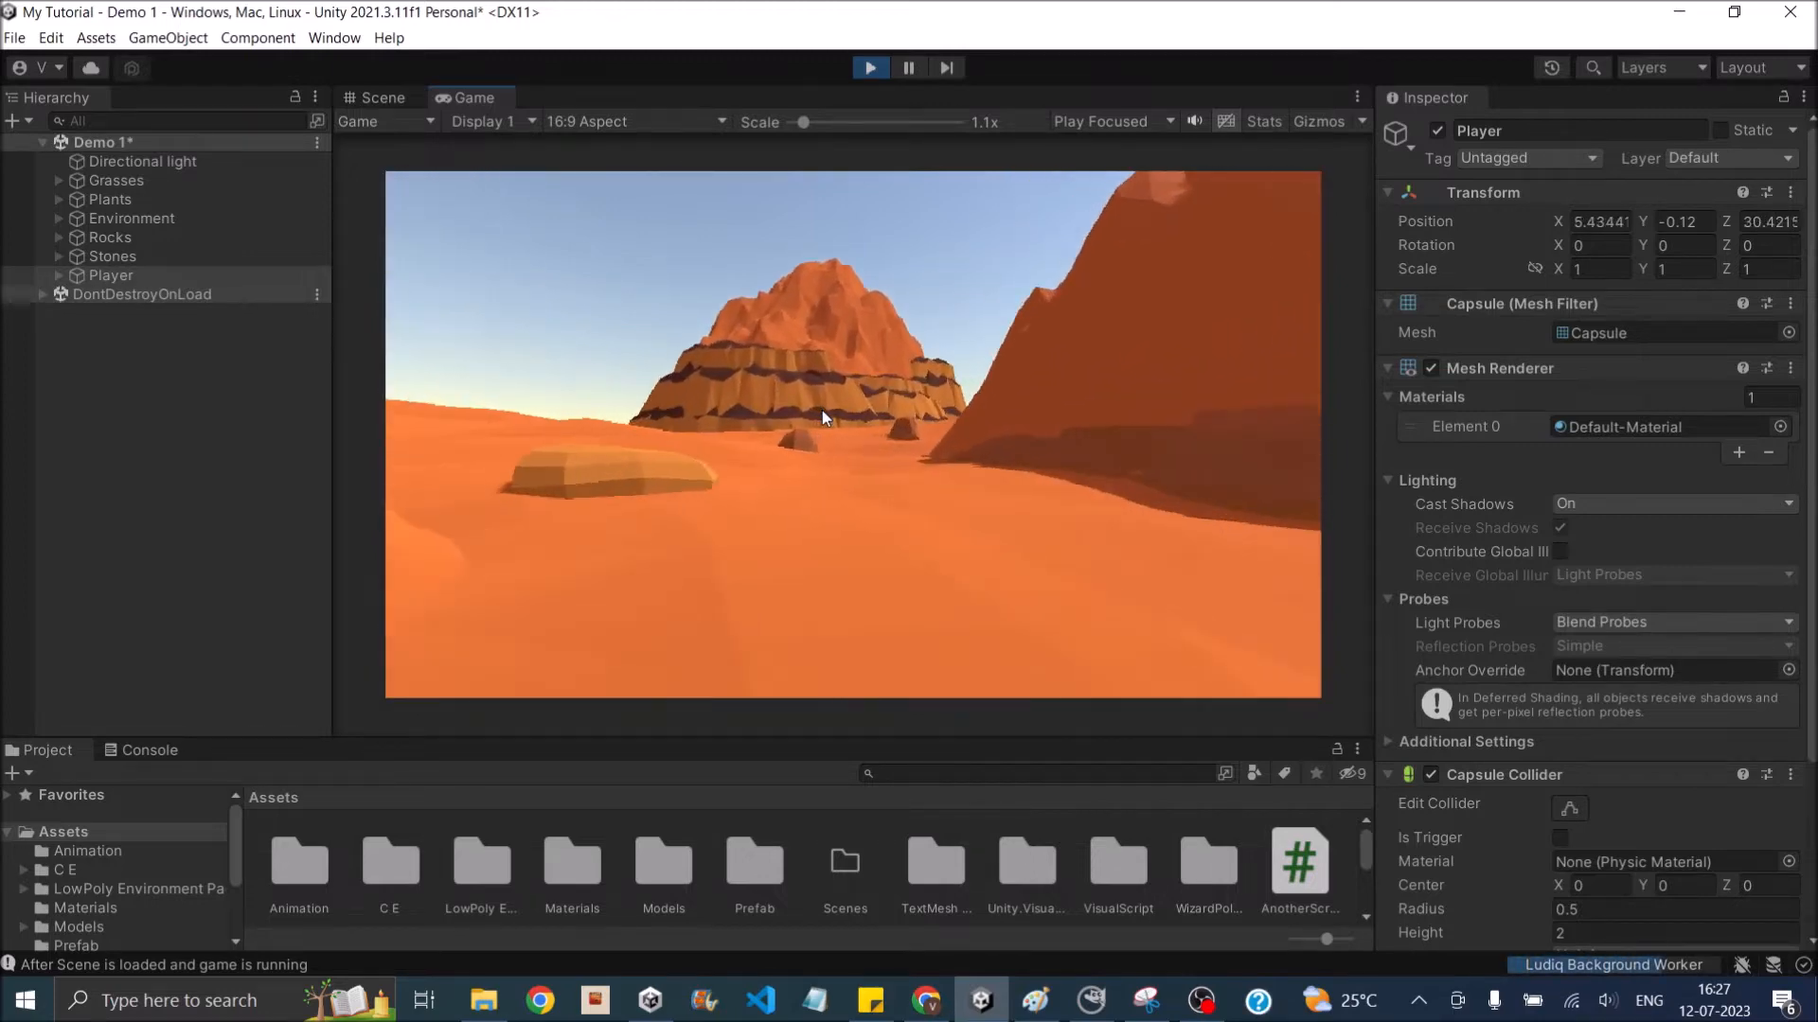
key("w")
key("a")
key("s")
left_click(870, 68)
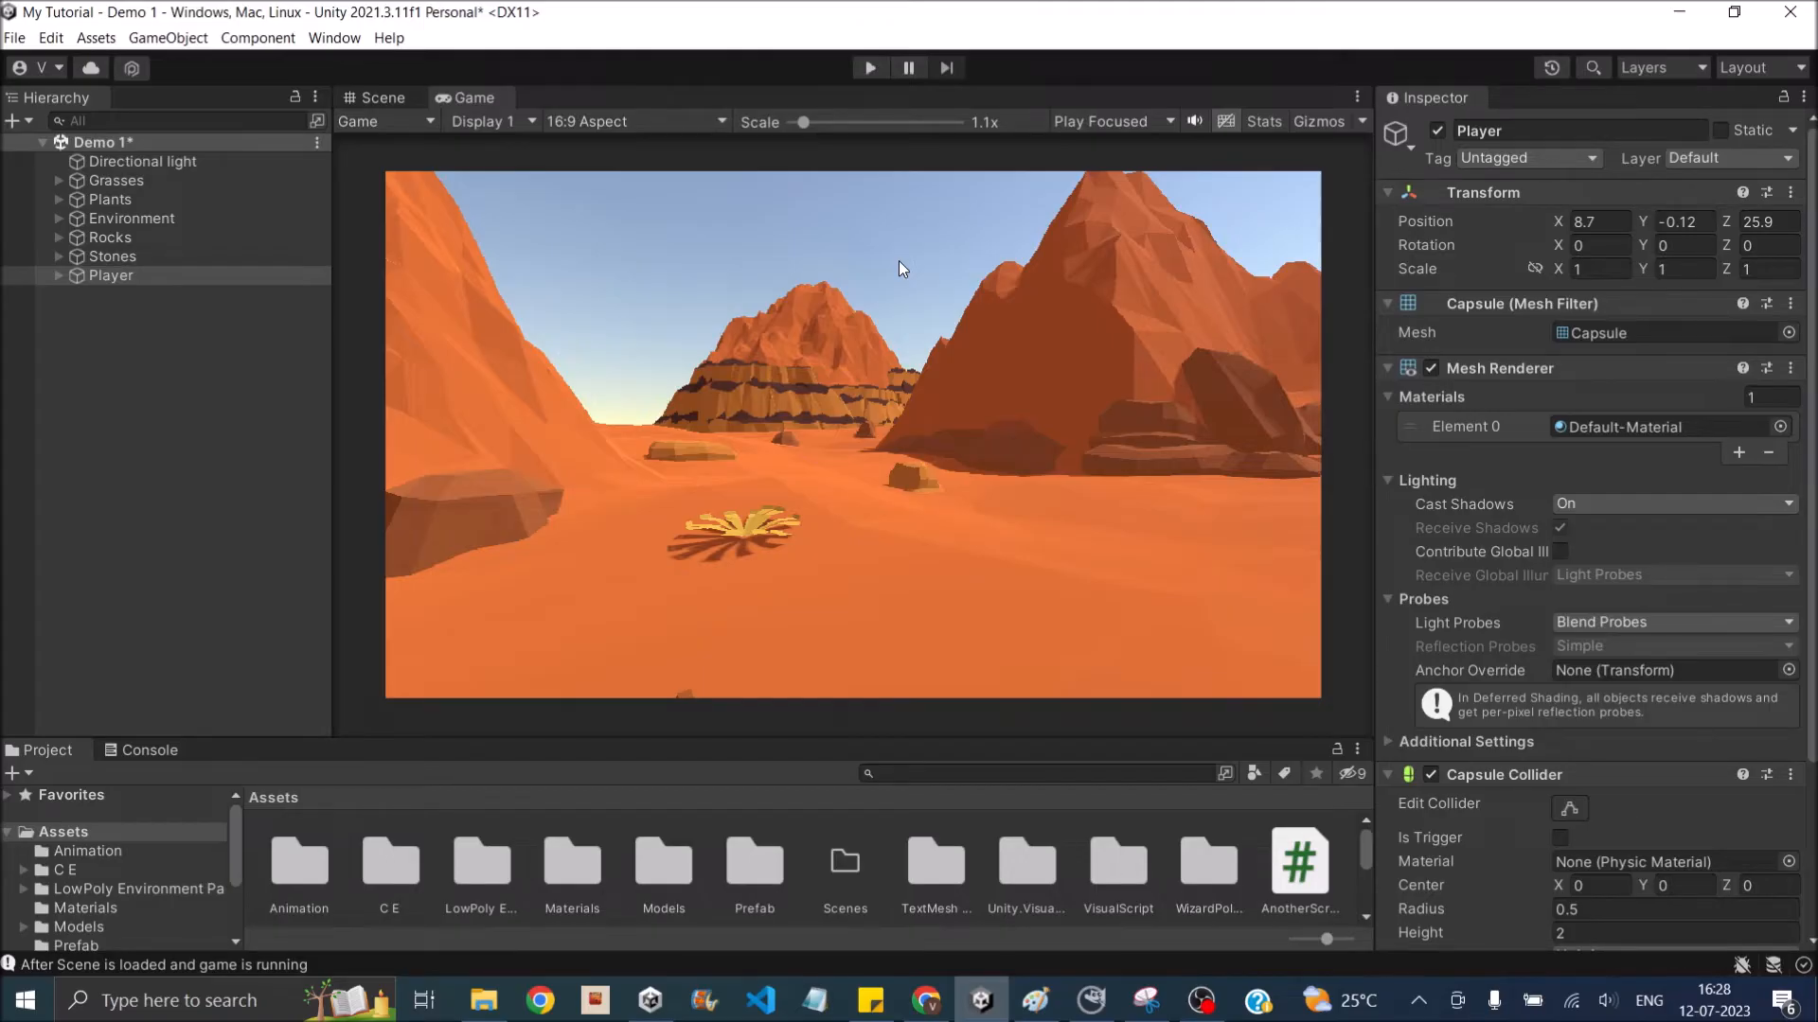
- Add a new Camera object at the root of the Demo 1 scene
left_click(14, 121)
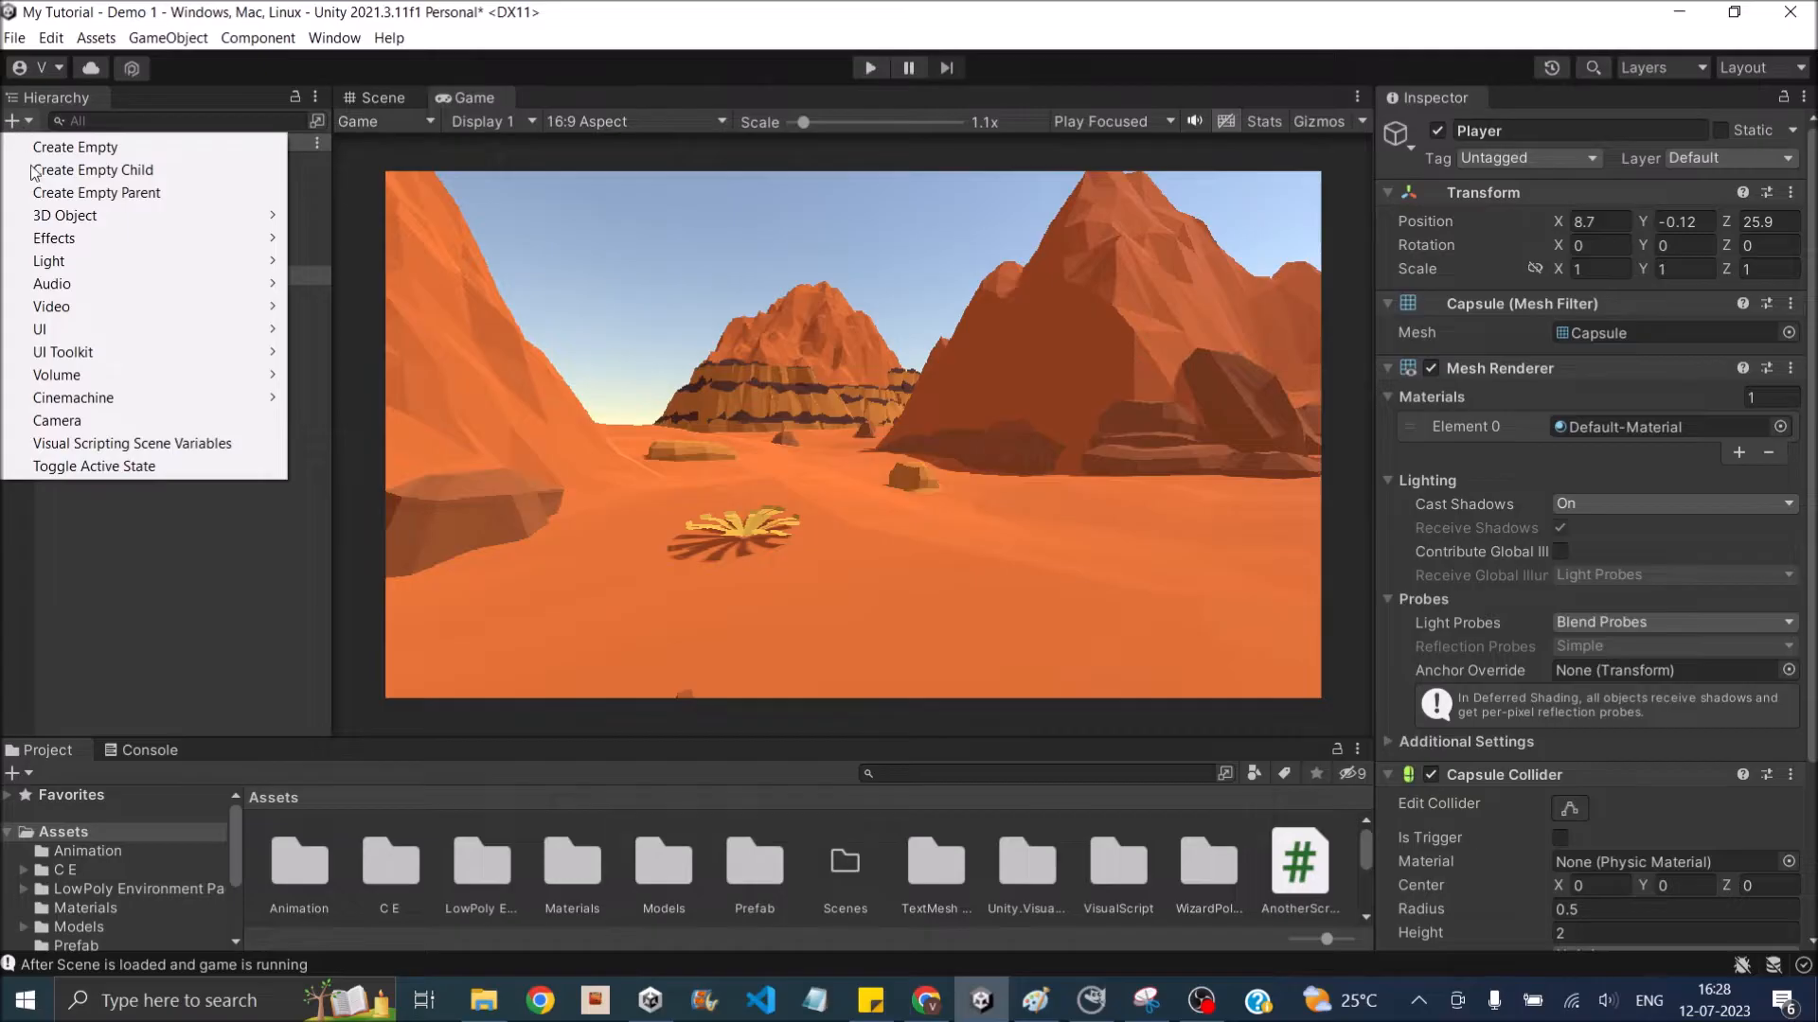
left_click(94, 421)
left_click(73, 329)
- Rename the MainCamera under Player as FPSCamera
left_click(58, 275)
left_click(126, 294)
left_click(1569, 135)
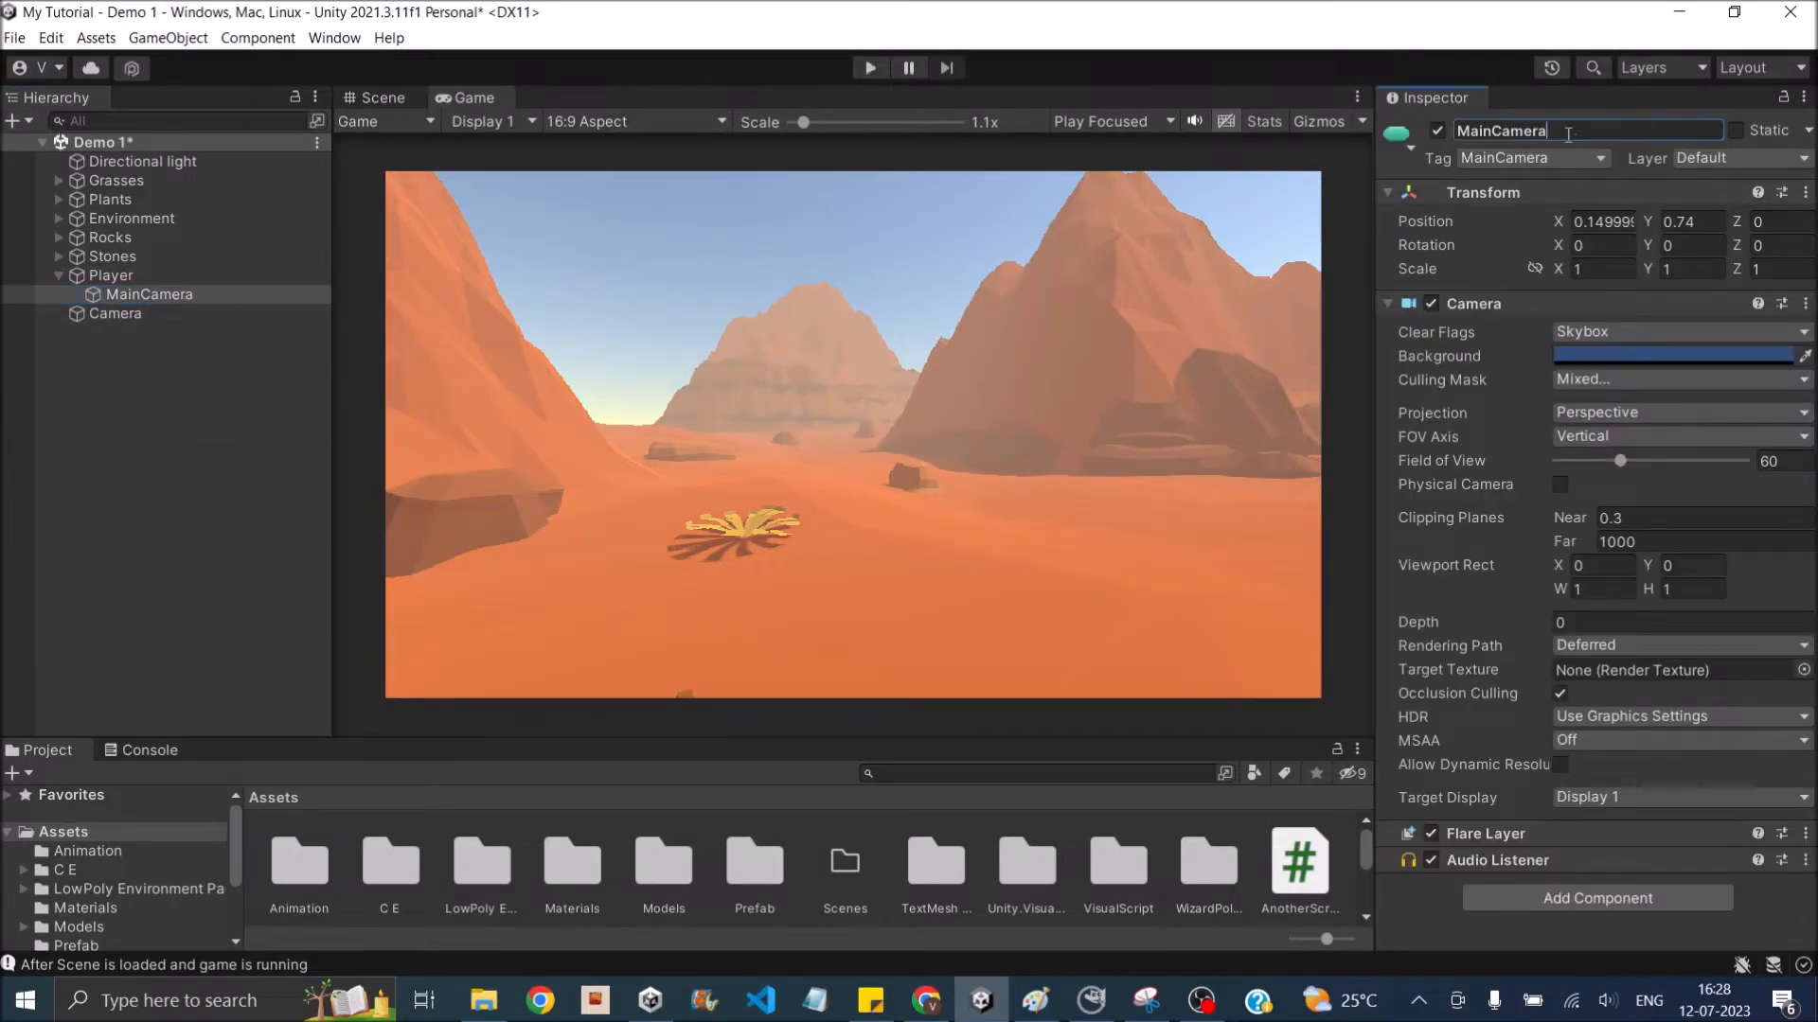
double_click(1568, 134)
key("Delete")
key("Delete")
key("Delete")
key("Delete")
type("FPS")
key("Return")
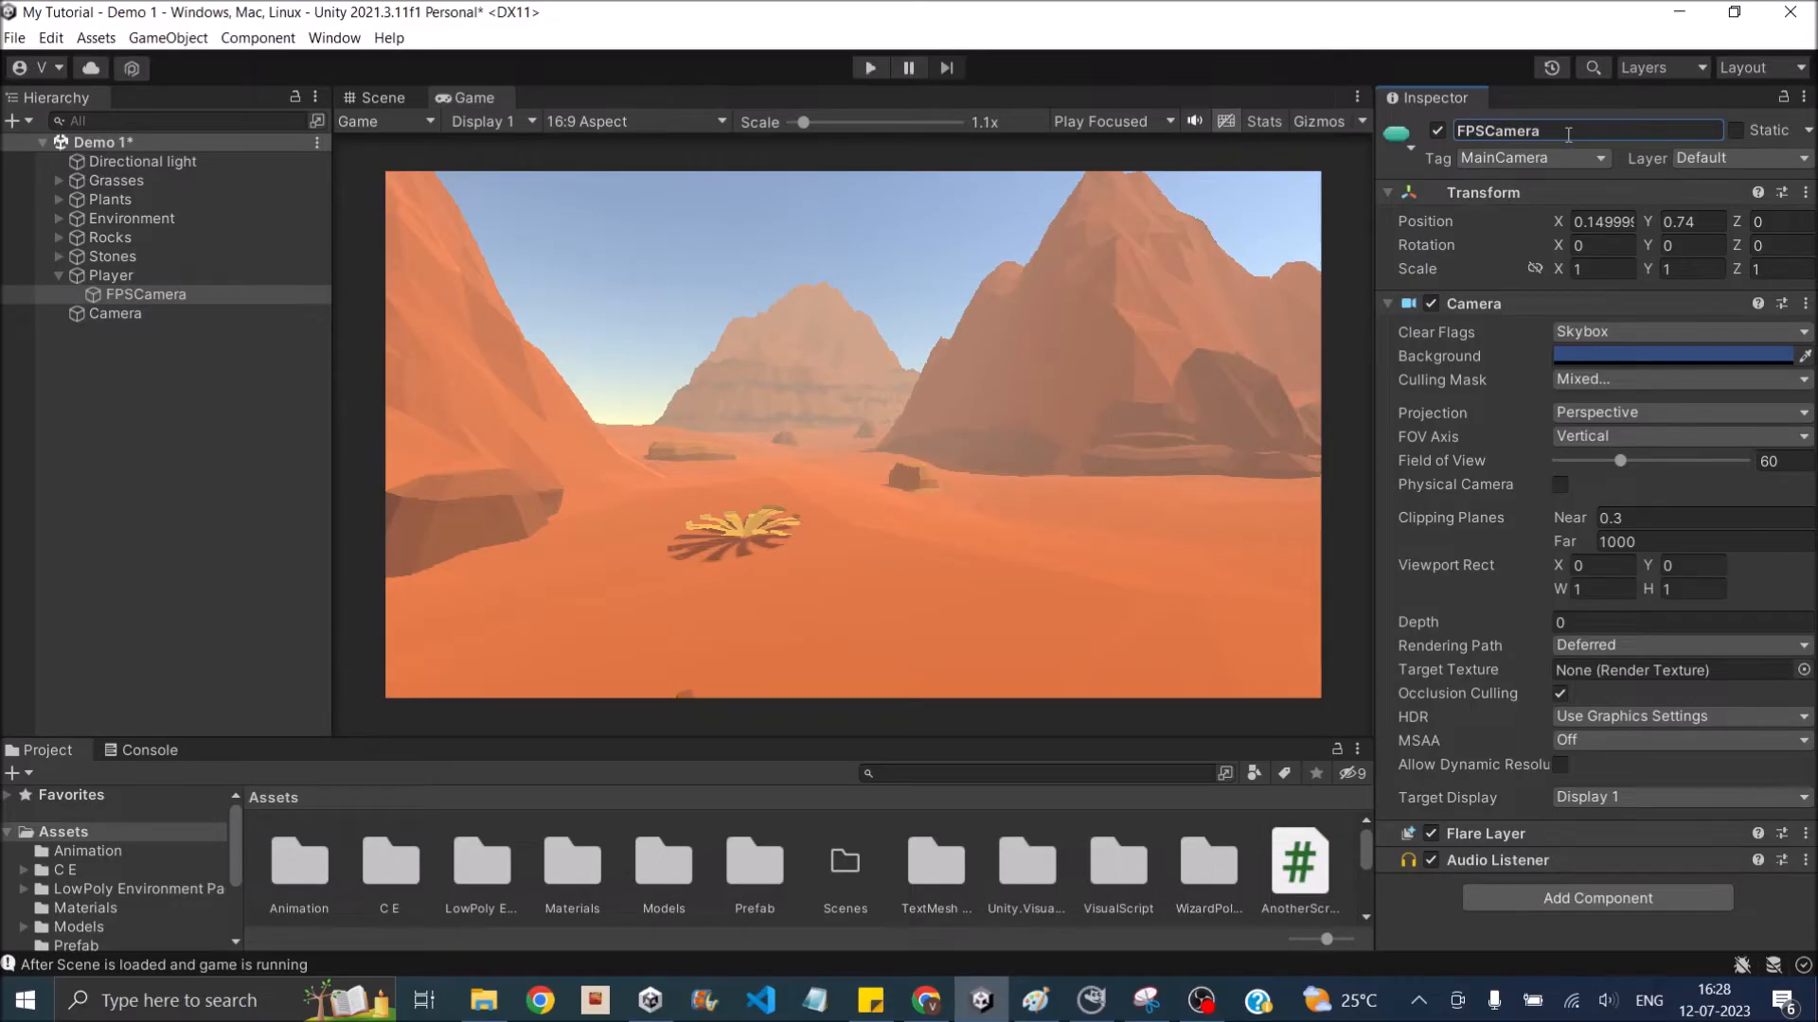
- Rename the newly added root-level Camera as MinimapCamera
left_click(133, 327)
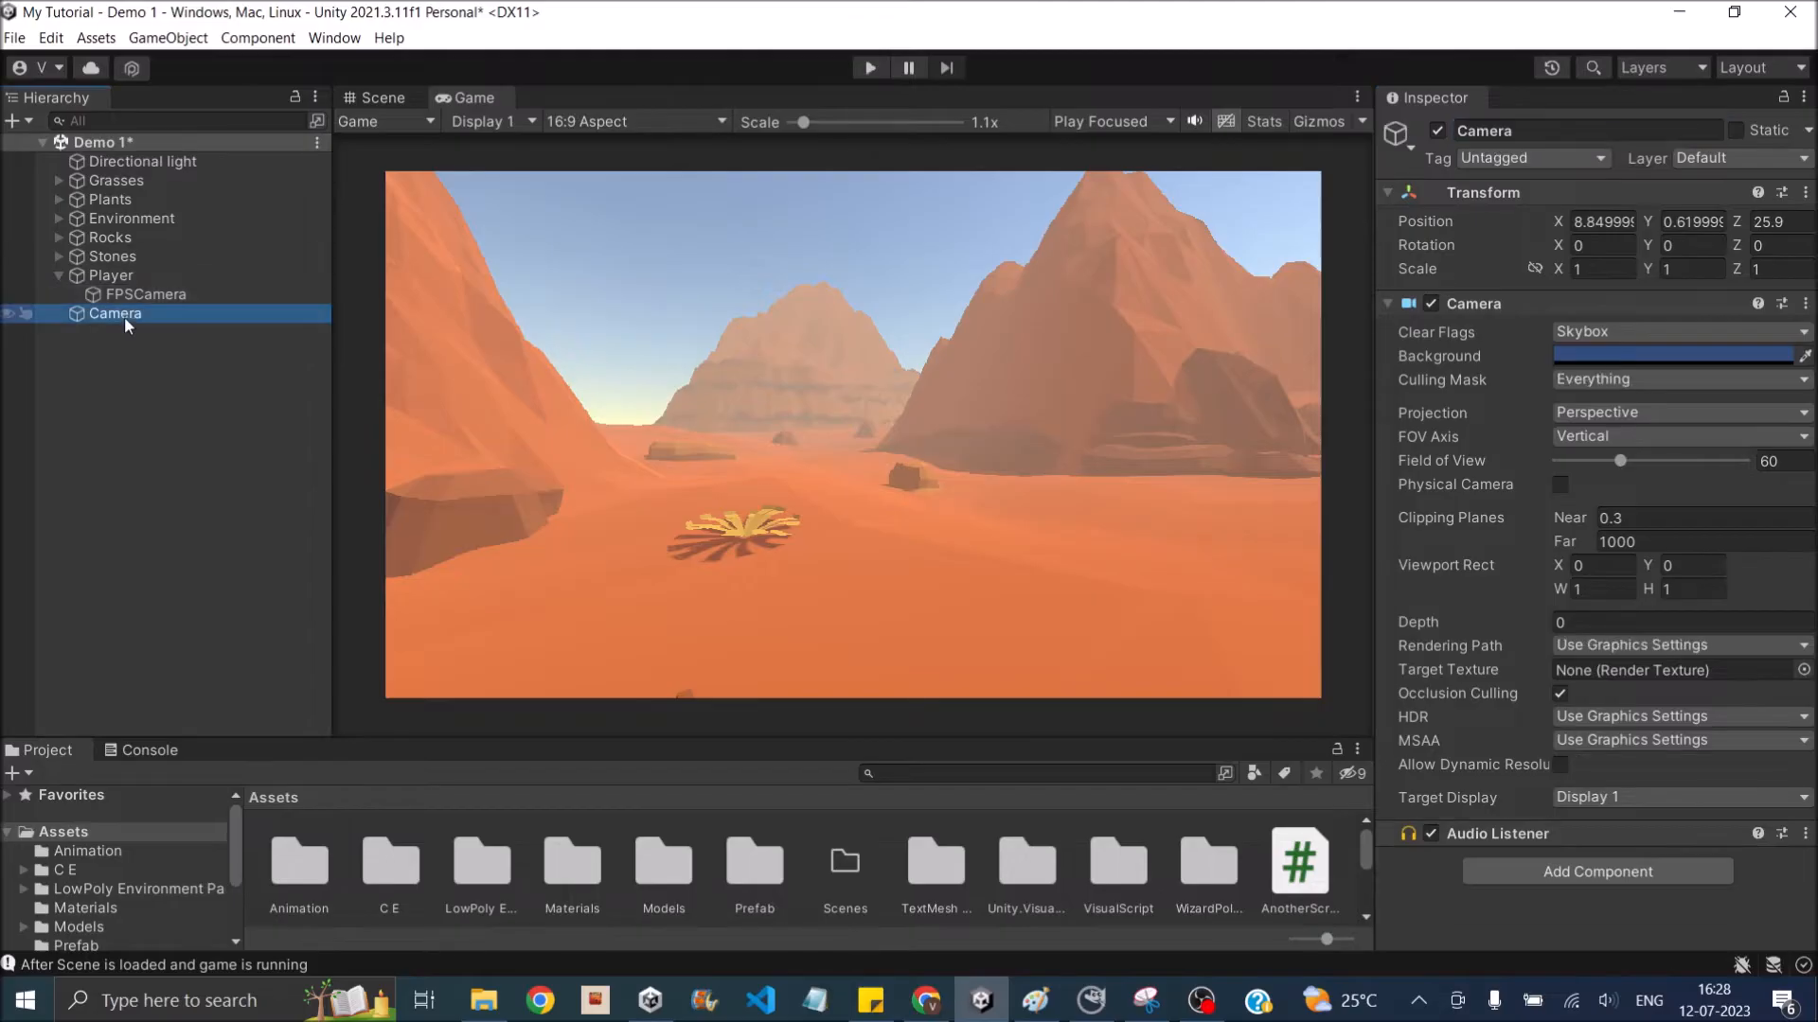
left_click(1461, 132)
left_click(1460, 133)
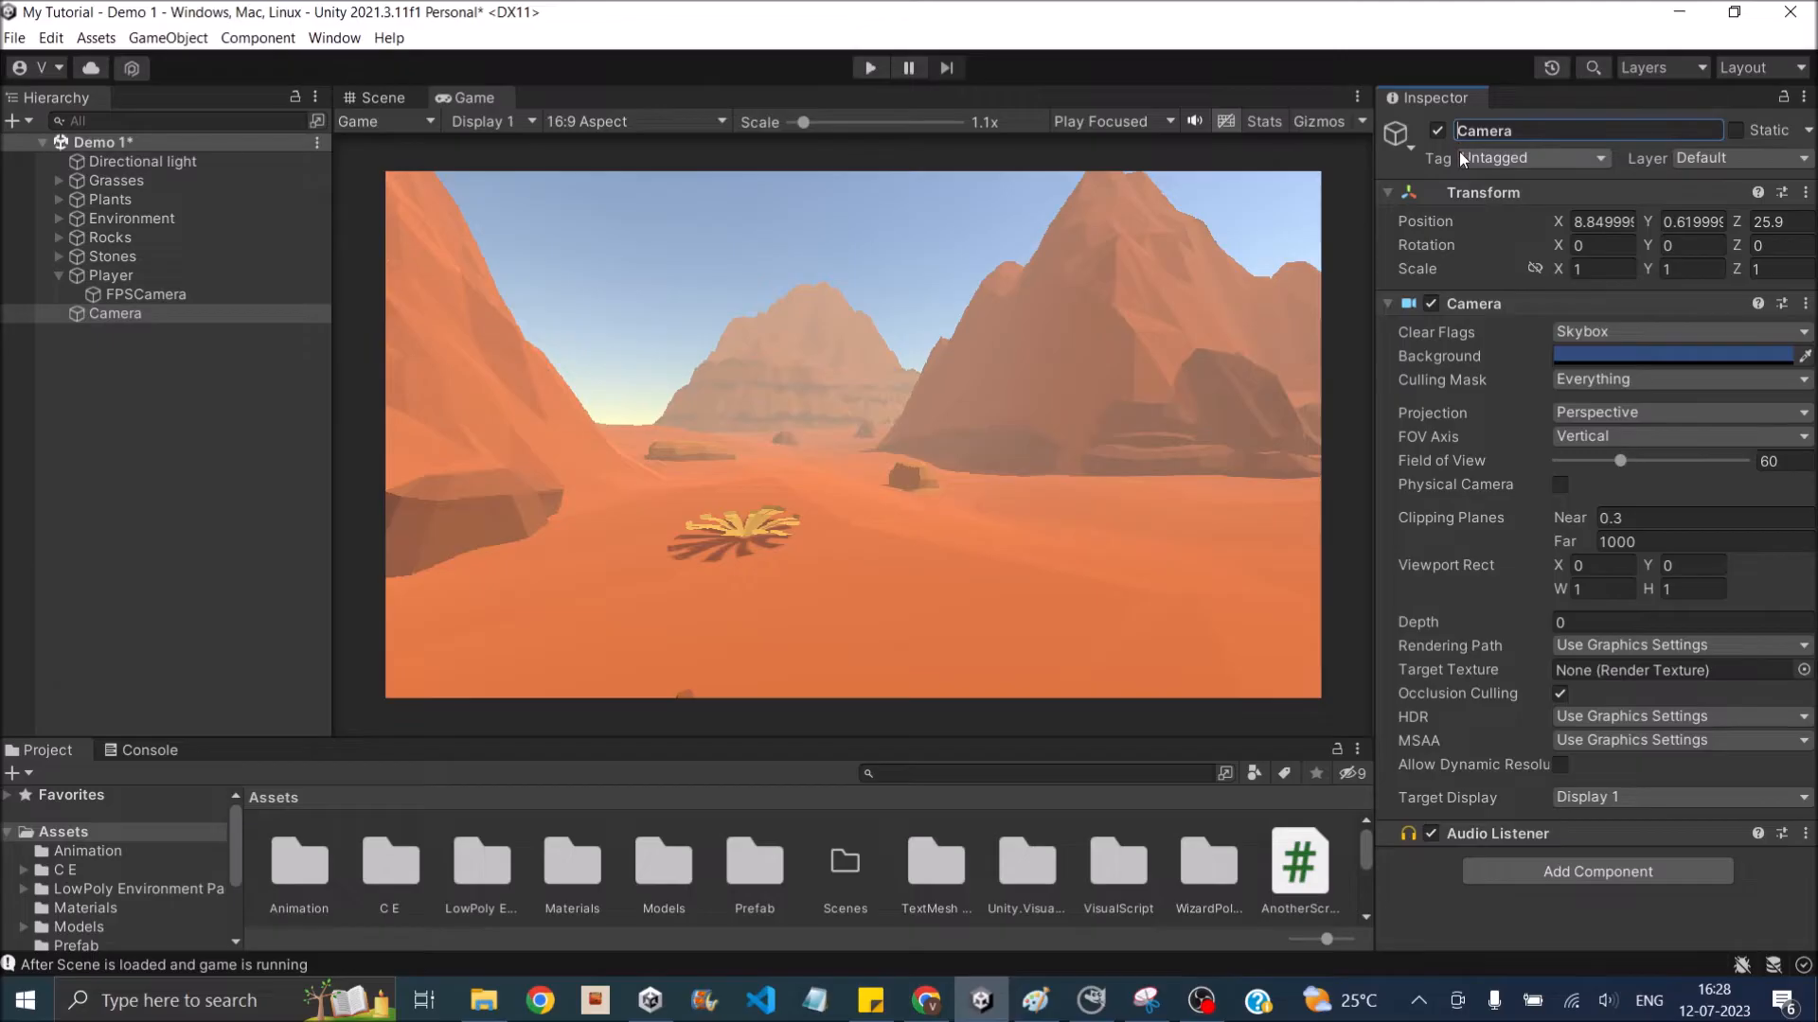
type("Minimap")
key("Return")
left_click(127, 312)
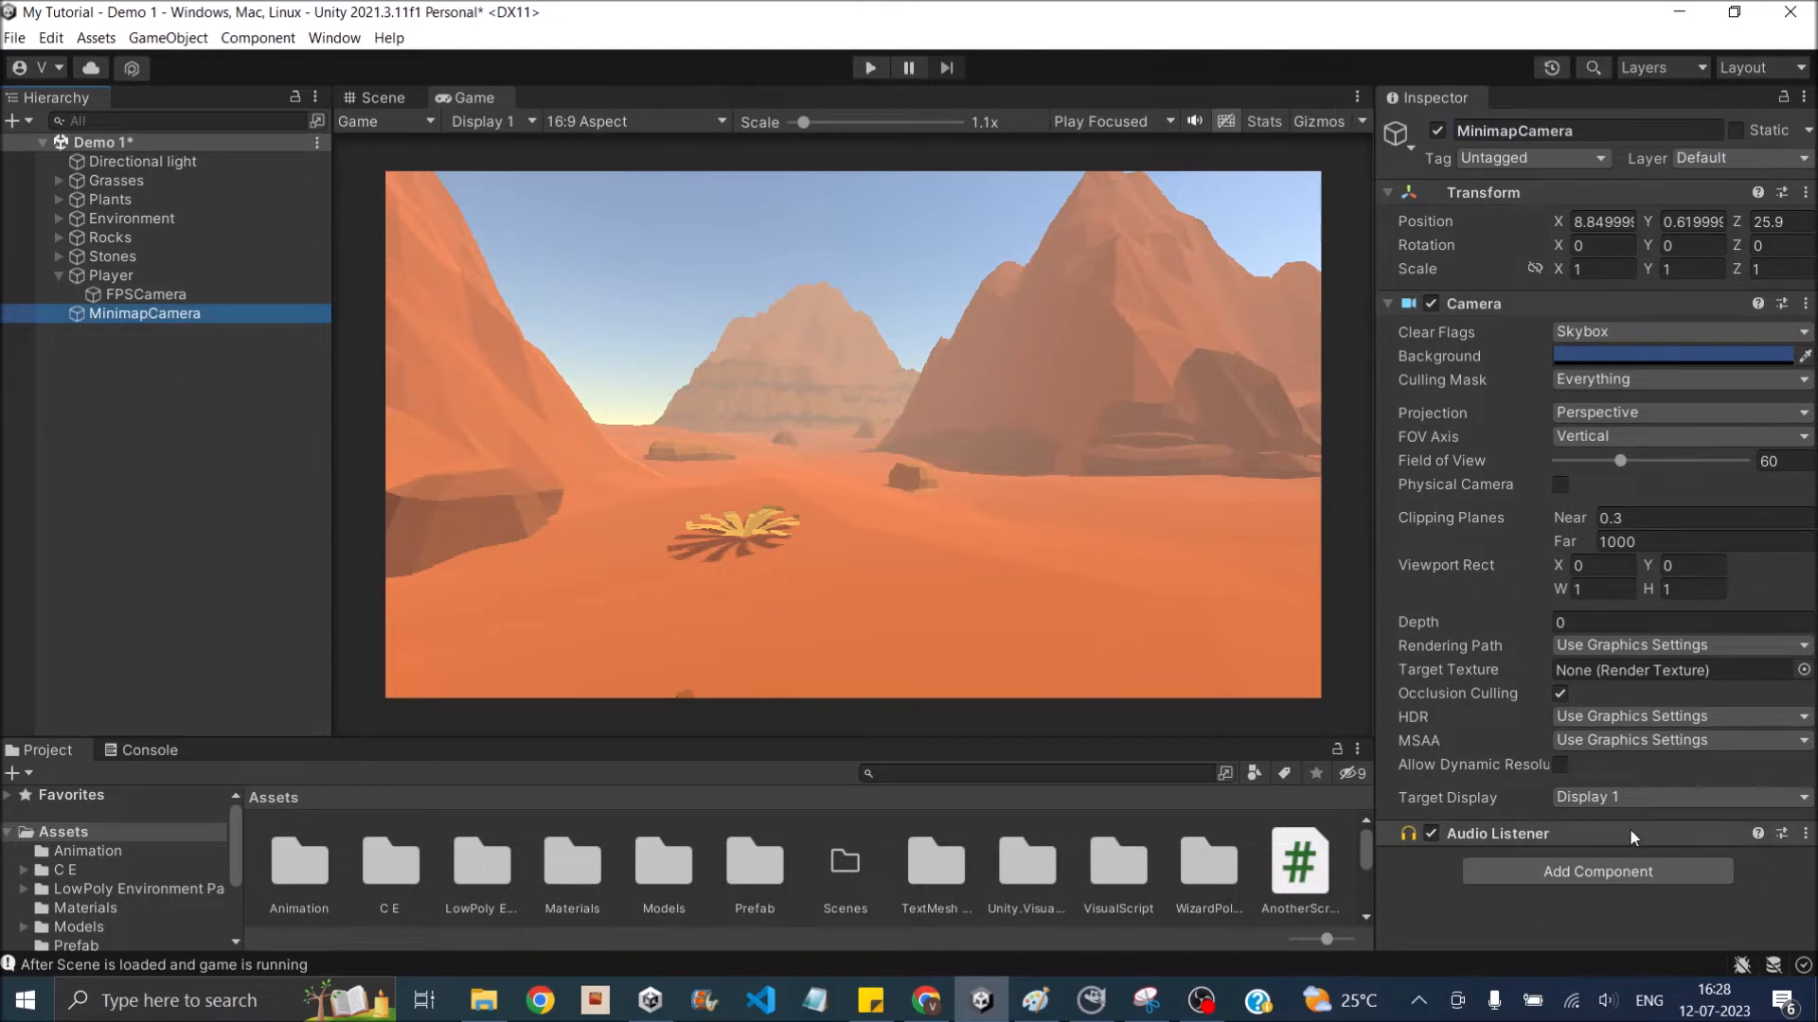
- Remove the Audio Listener component from MinimapCamera and reset its position to 0, 0, 0
left_click(1806, 834)
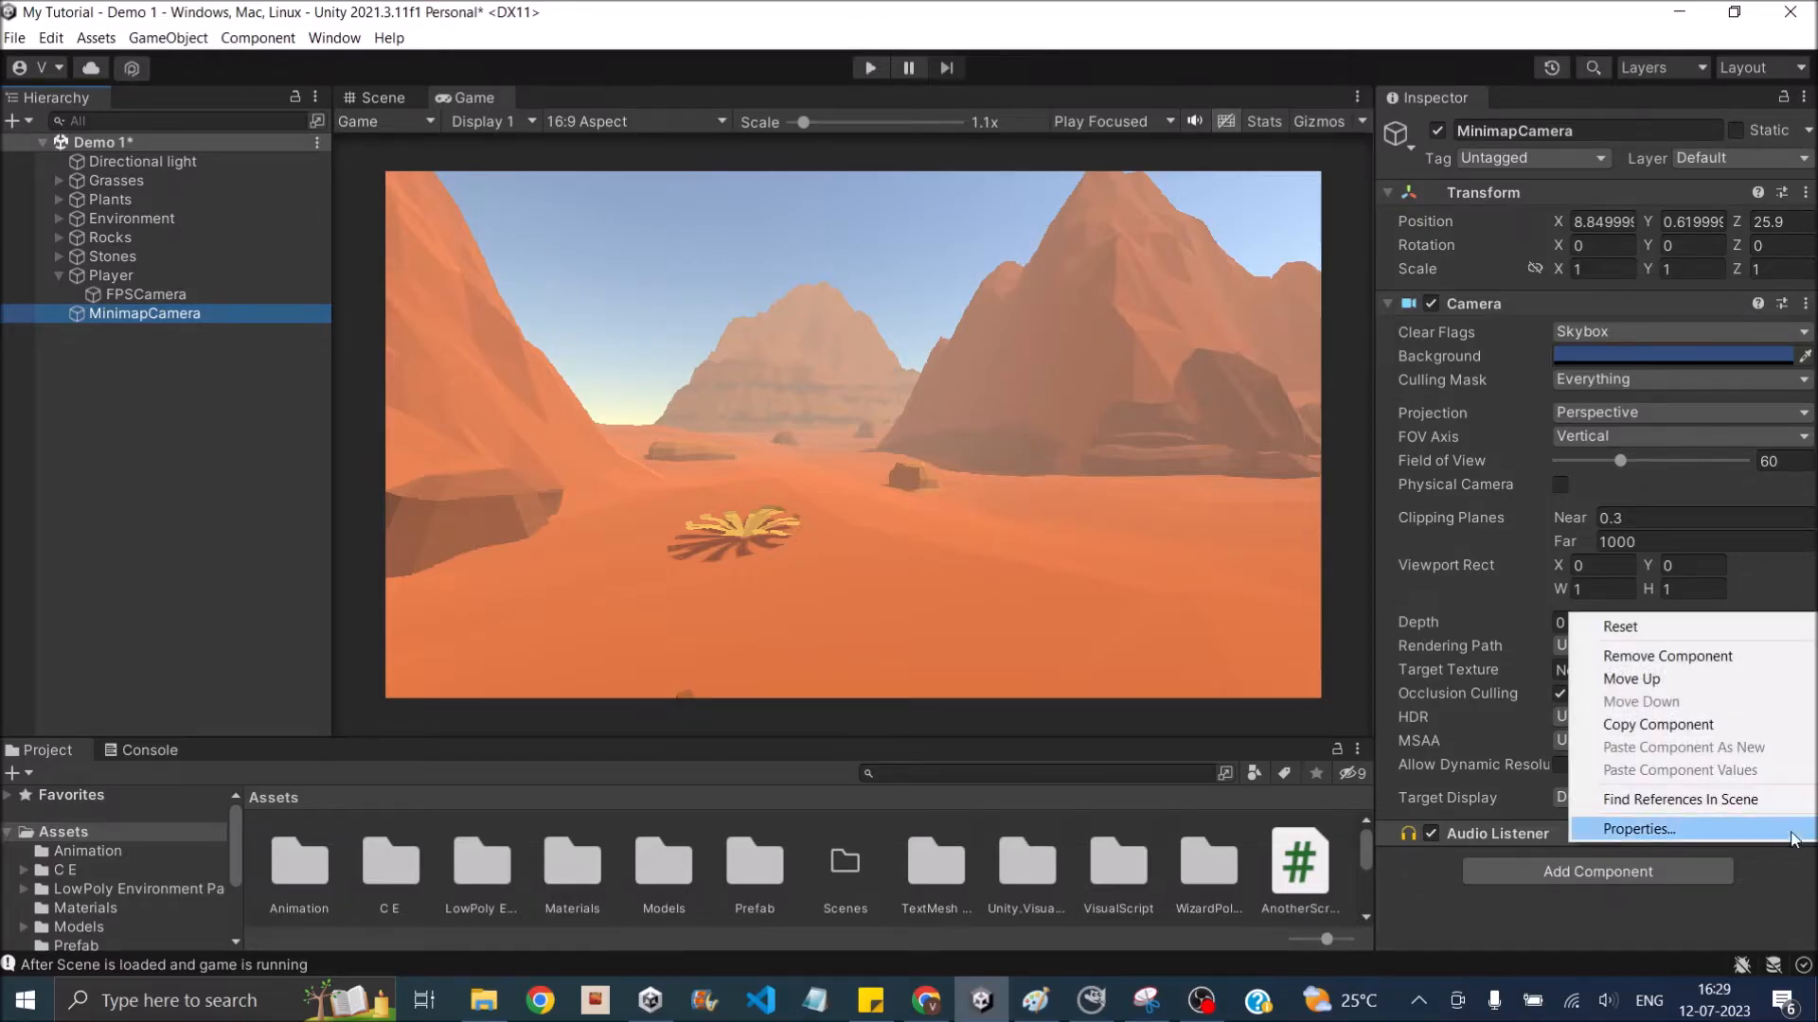
left_click(1685, 658)
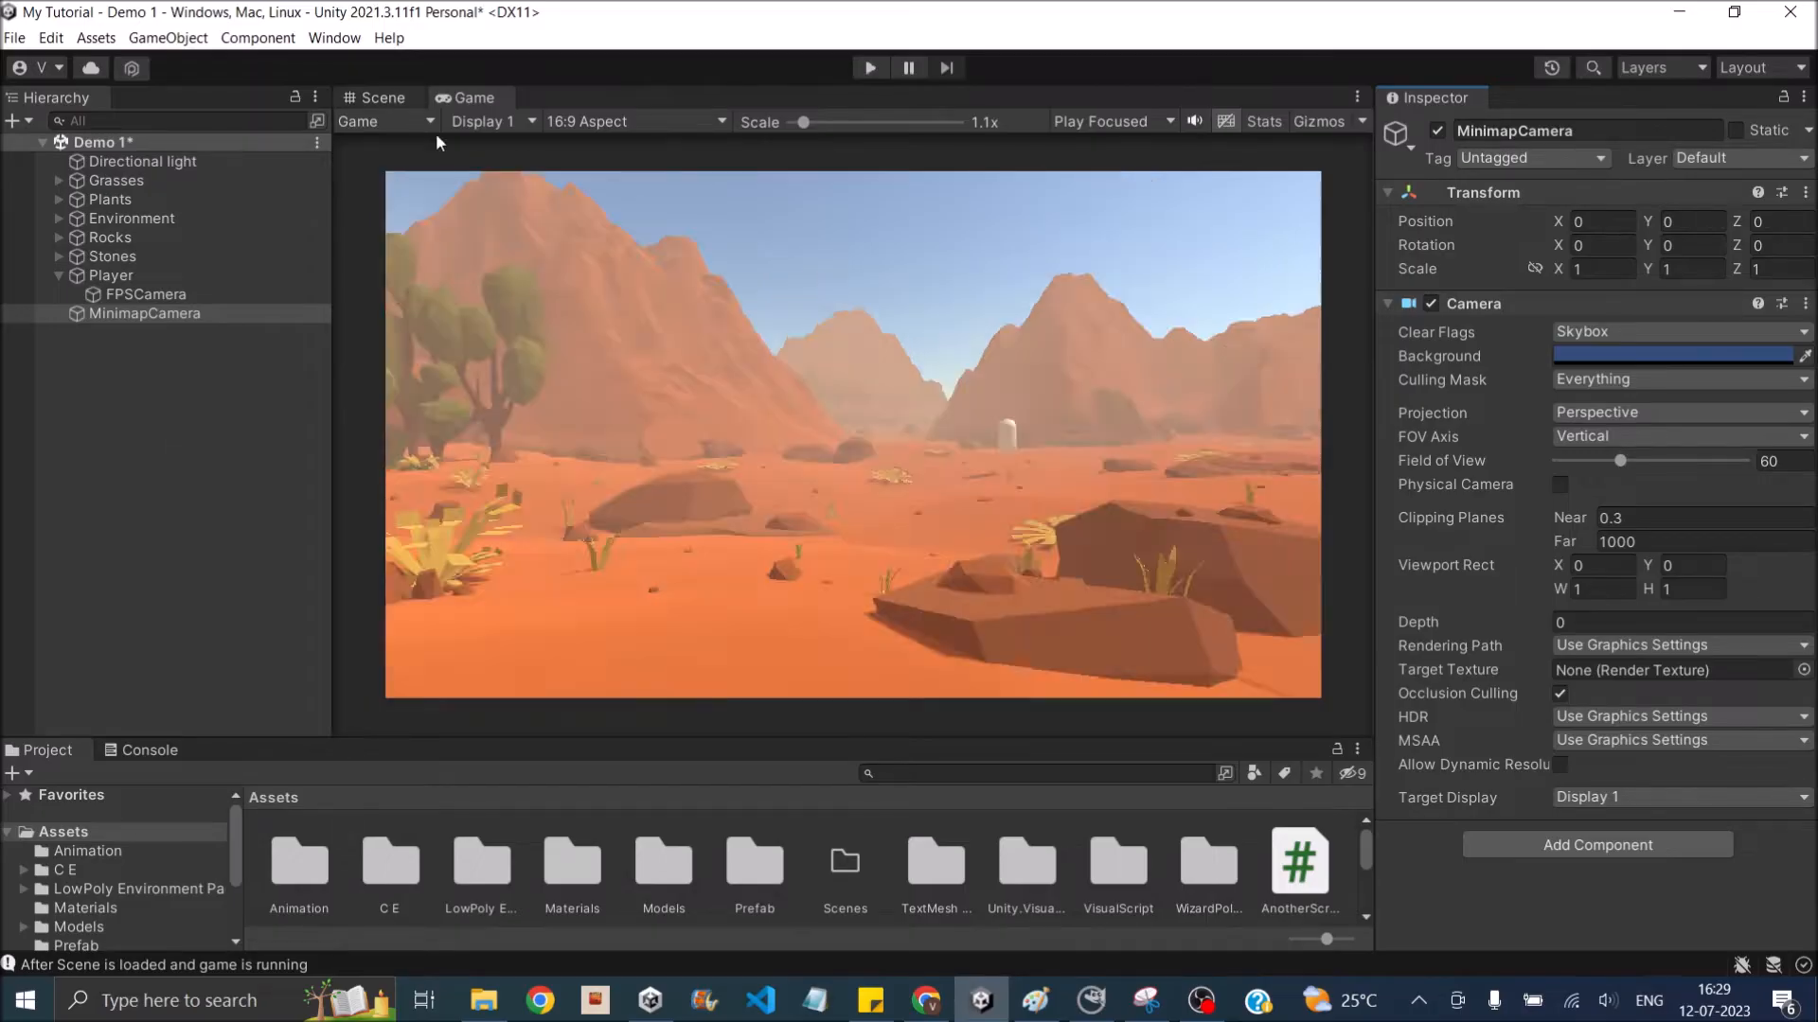
- Move MinimapCamera along the Z axis toward the middle of the terrain, to a Z position of about 73.8
left_click(398, 100)
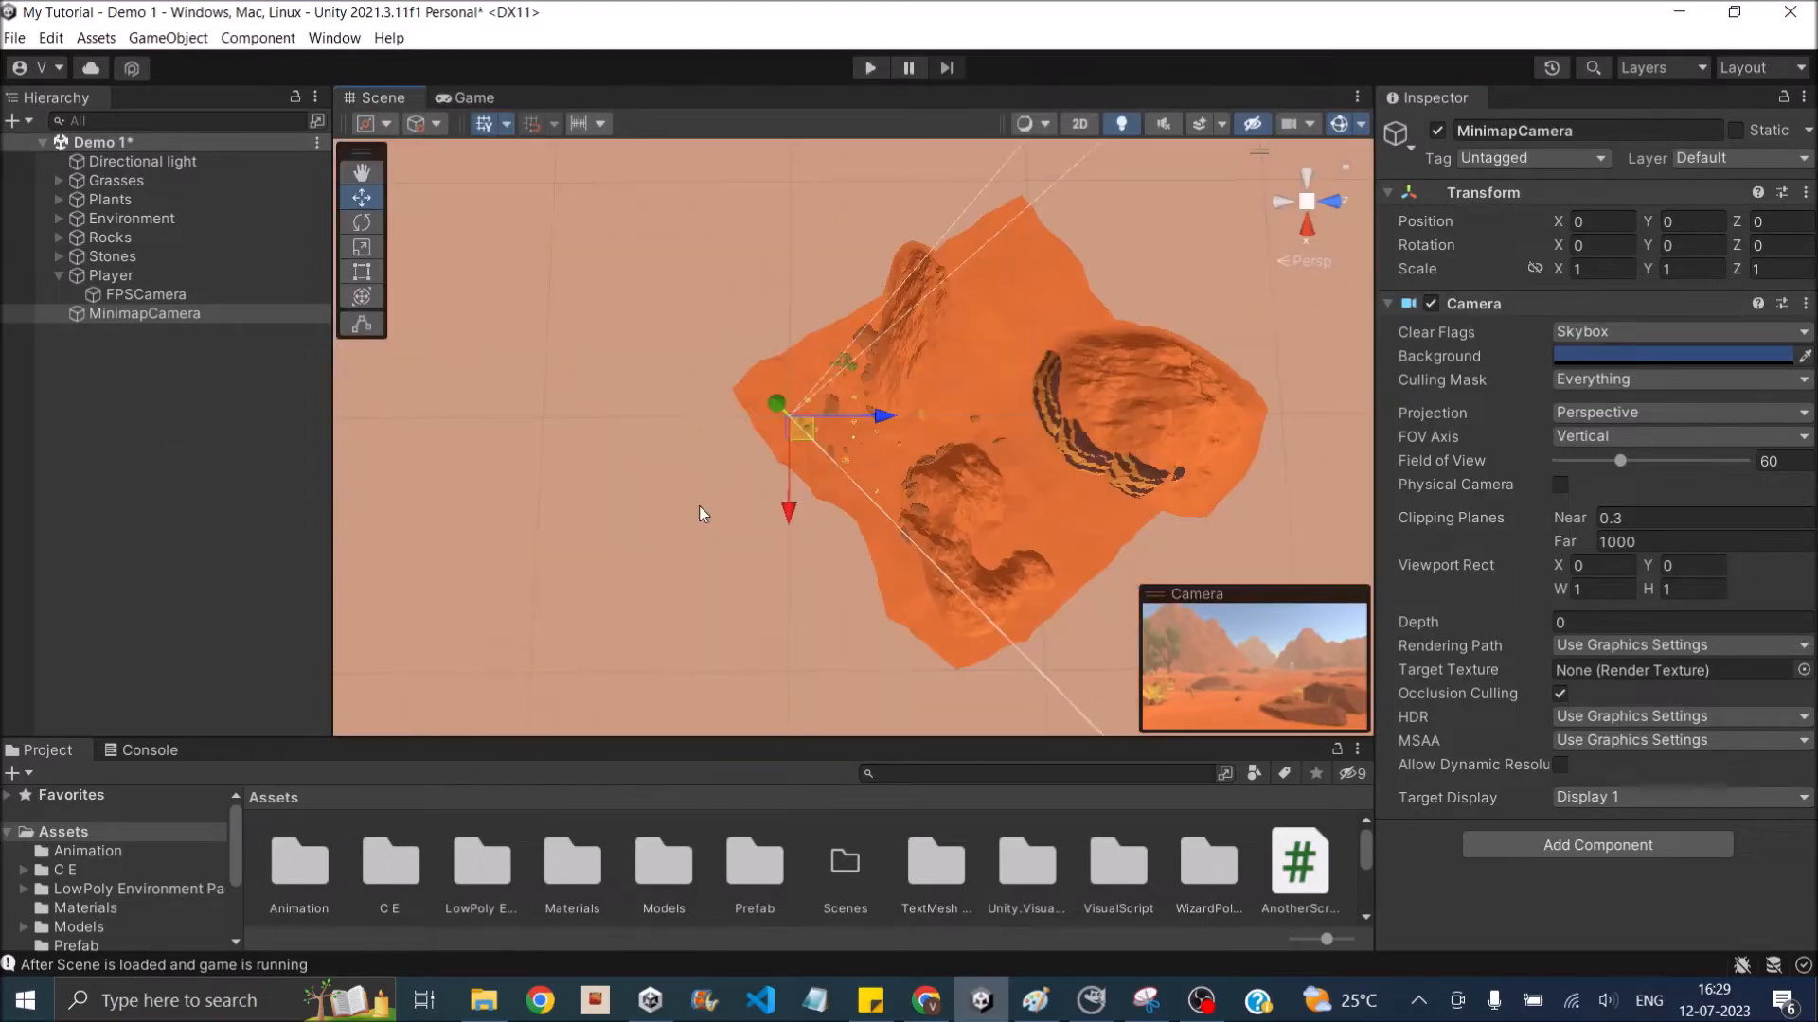
left_click_drag(881, 420, 1062, 423)
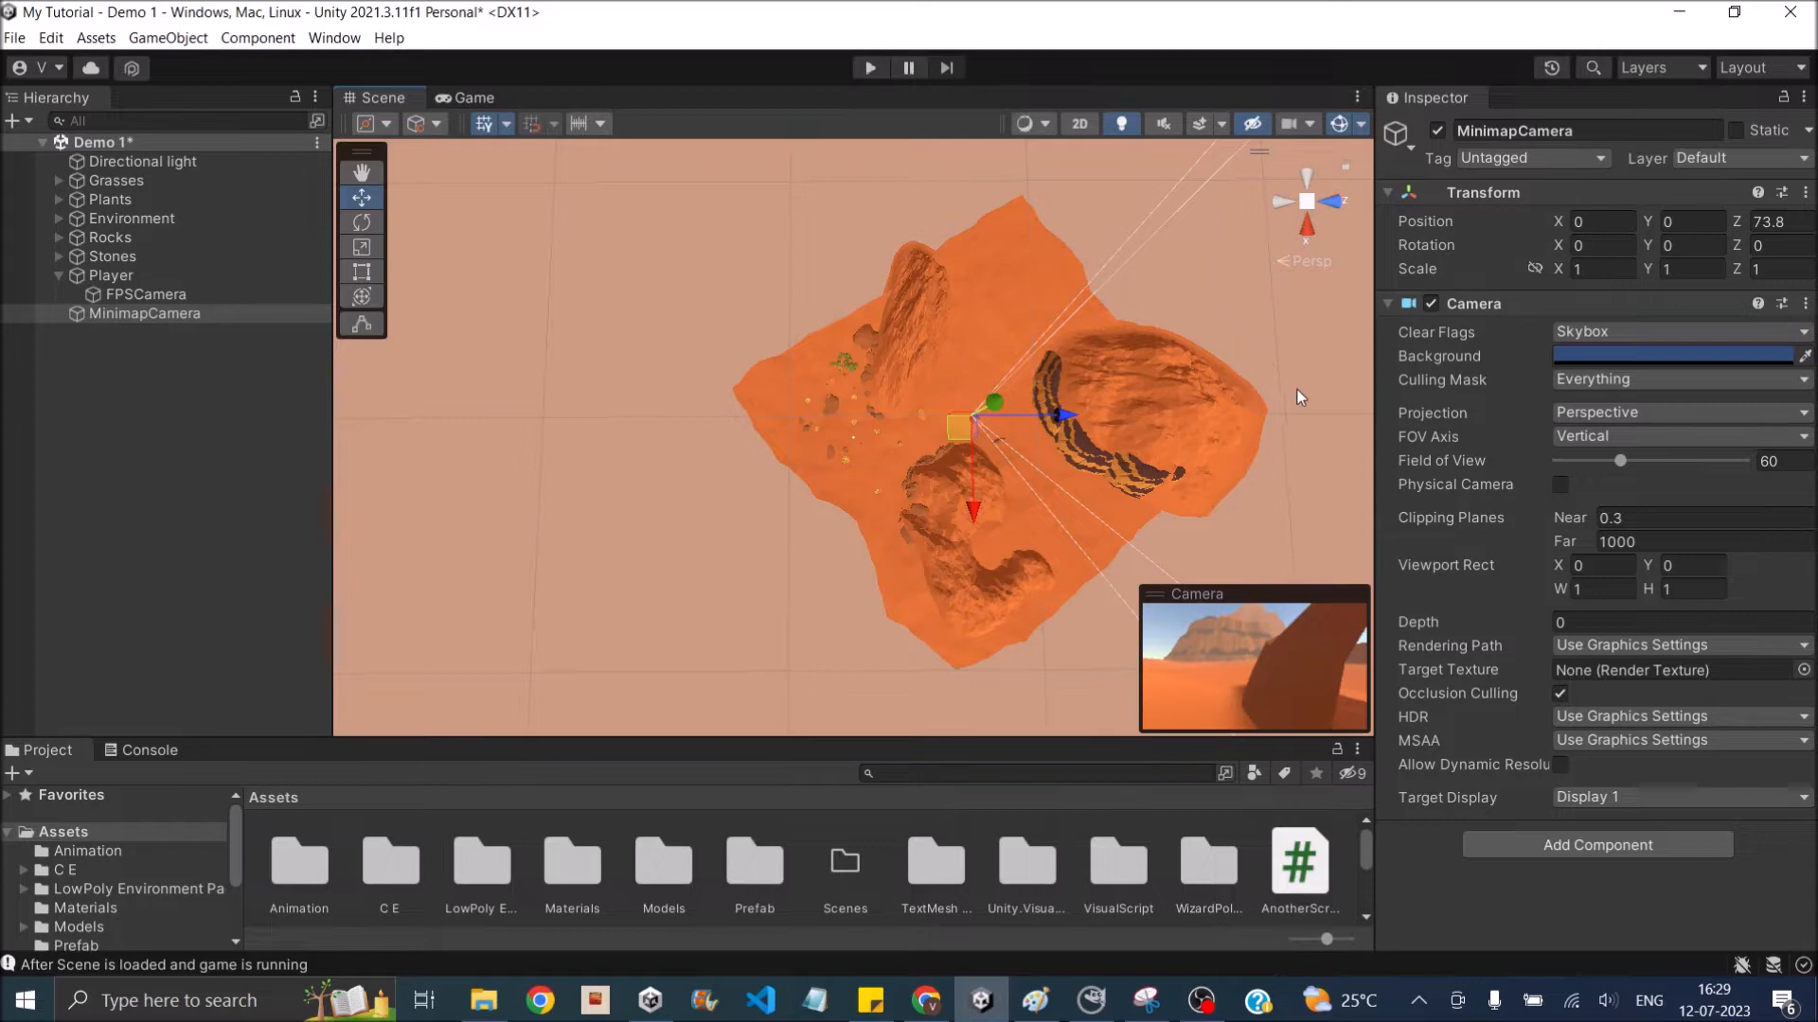
- Set MinimapCamera's projection to Orthographic and its clear flags to Solid Color with a black background
left_click(1621, 416)
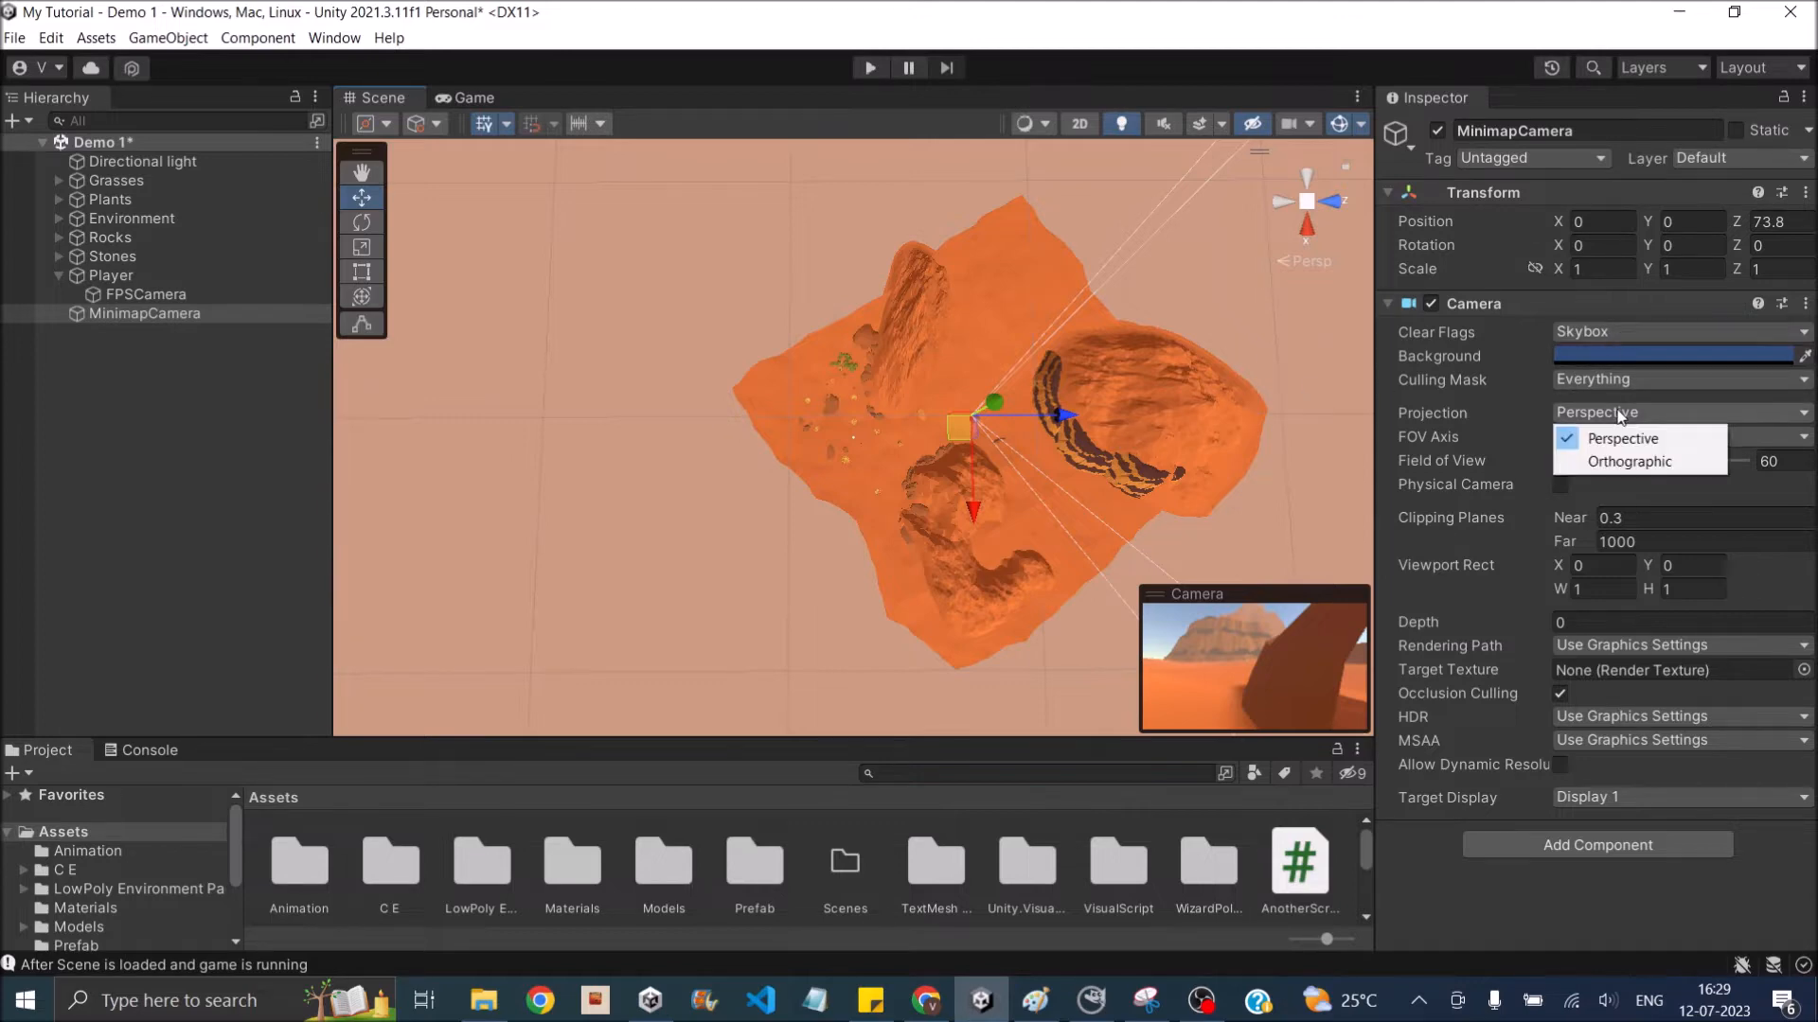
left_click(1620, 459)
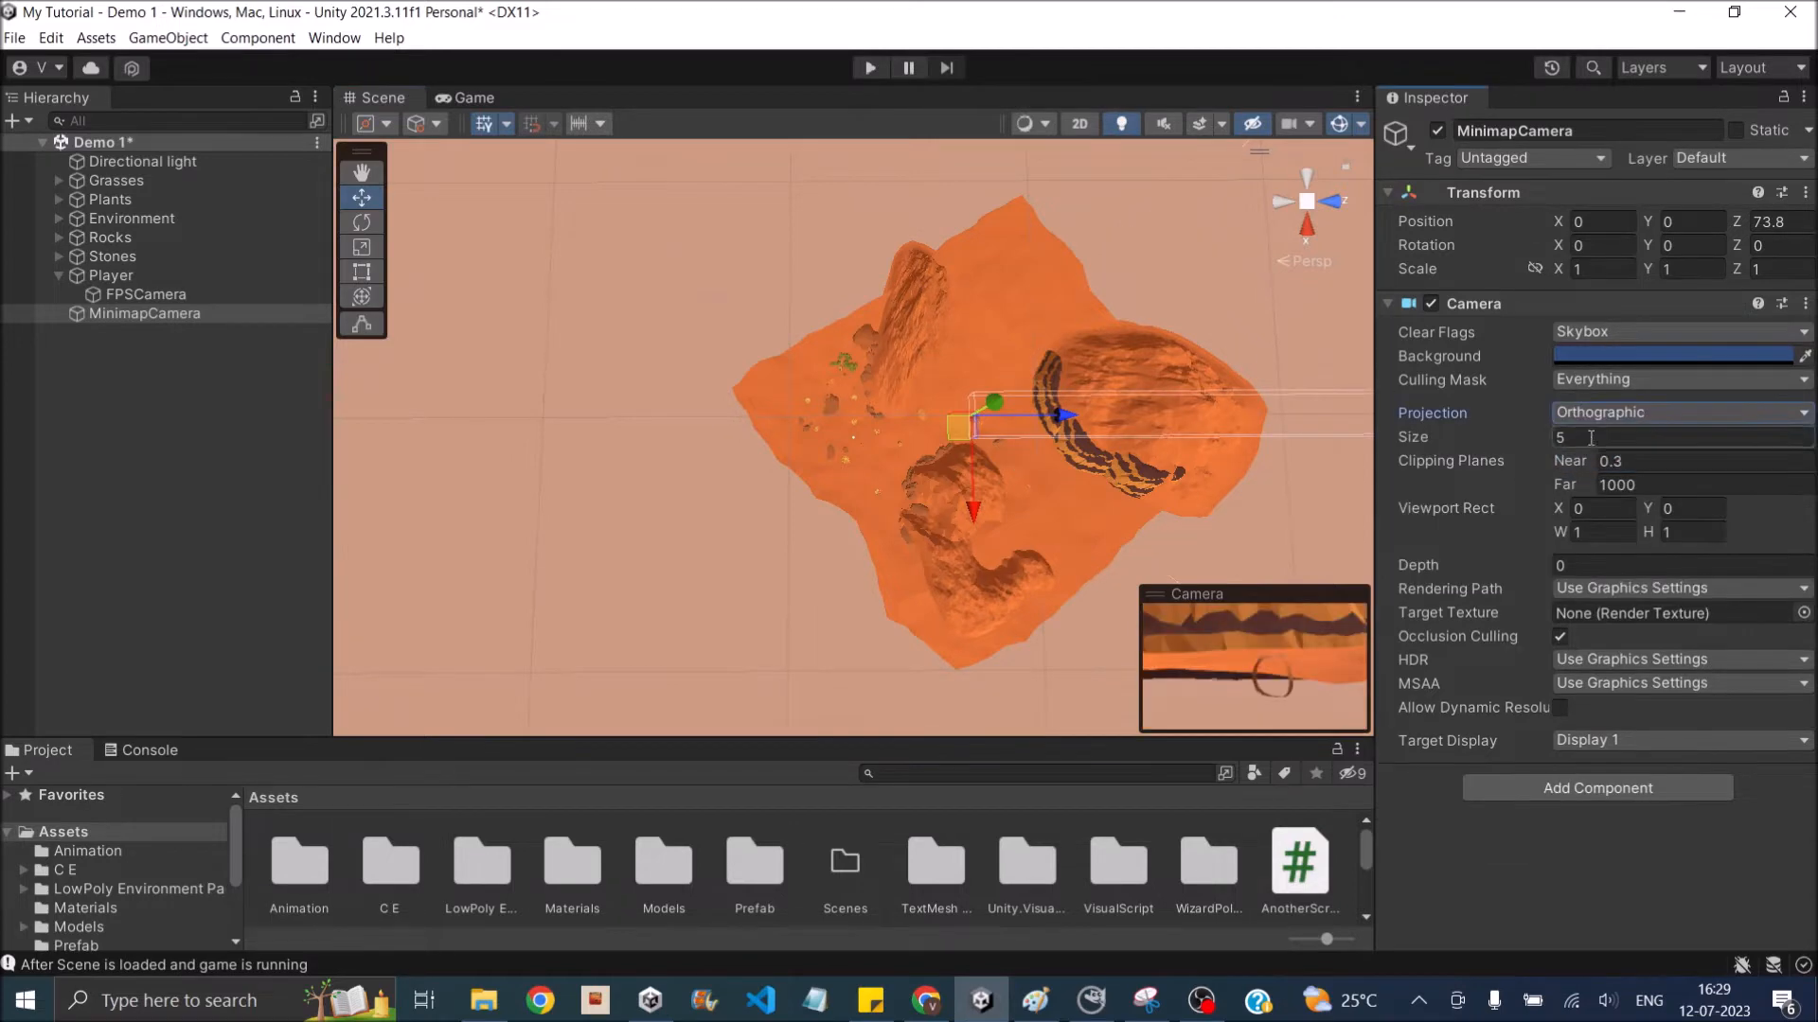
left_click(1599, 333)
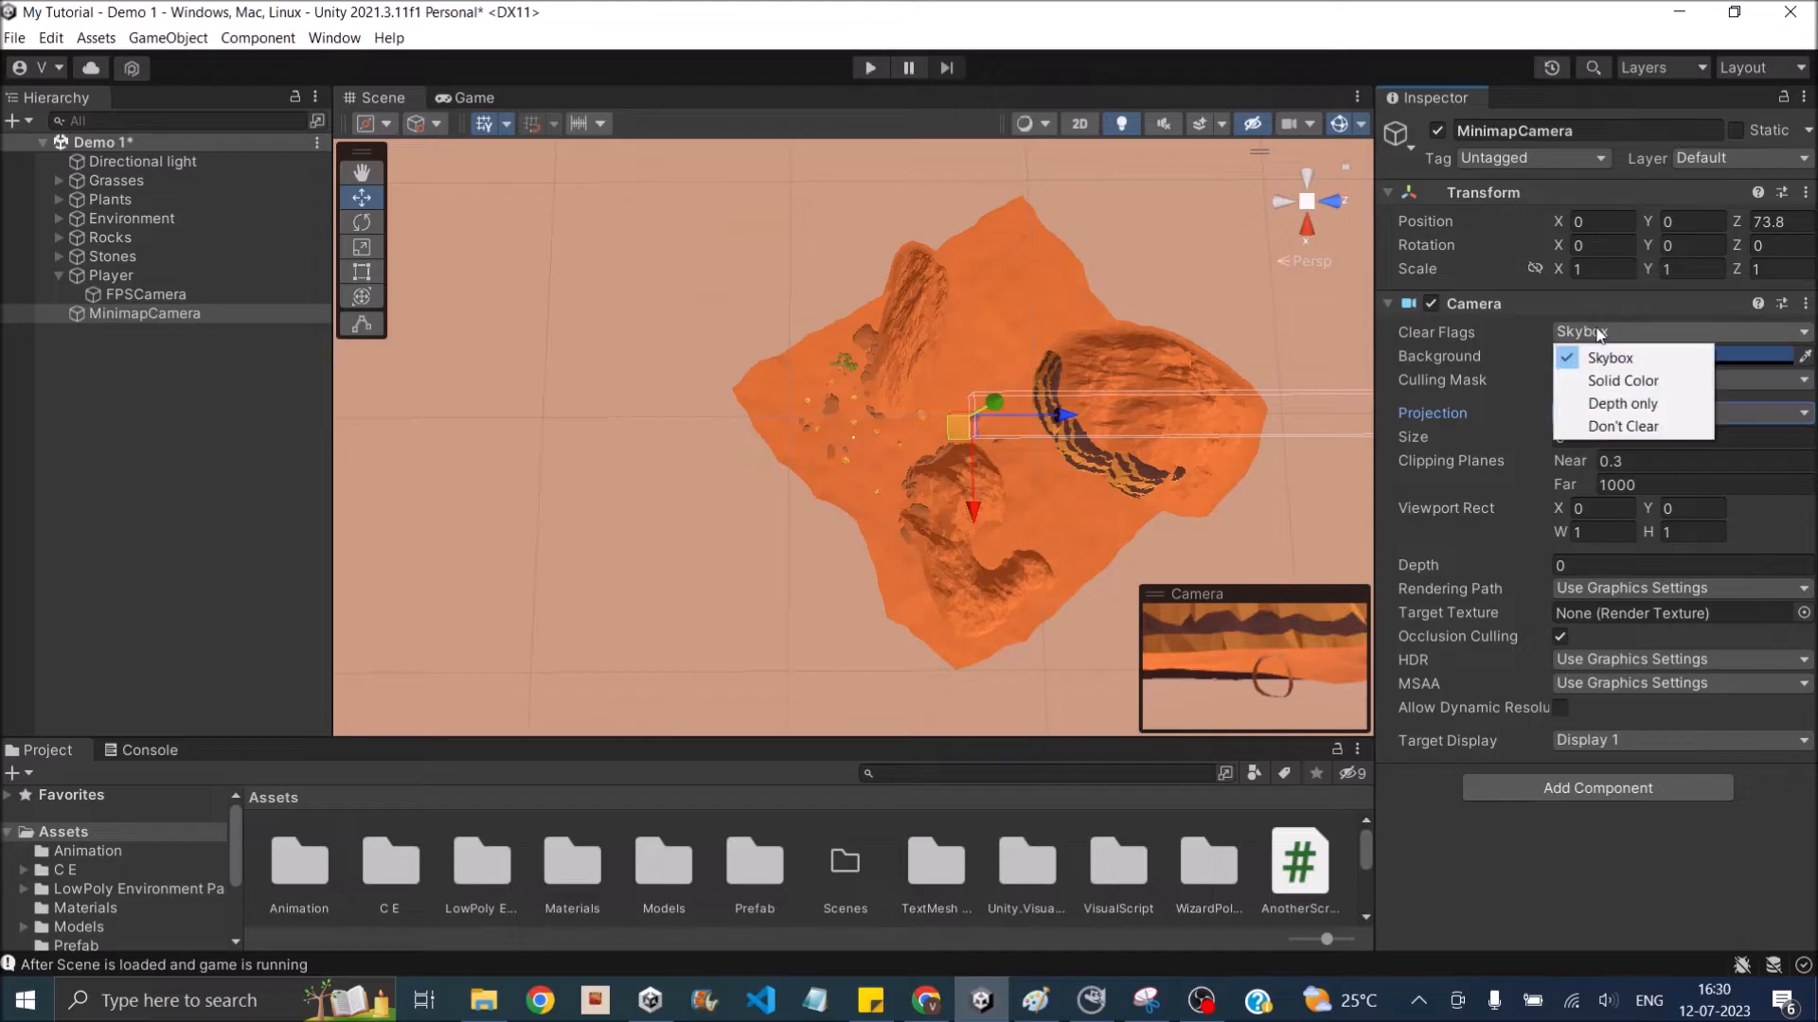
left_click(1621, 380)
left_click(1616, 355)
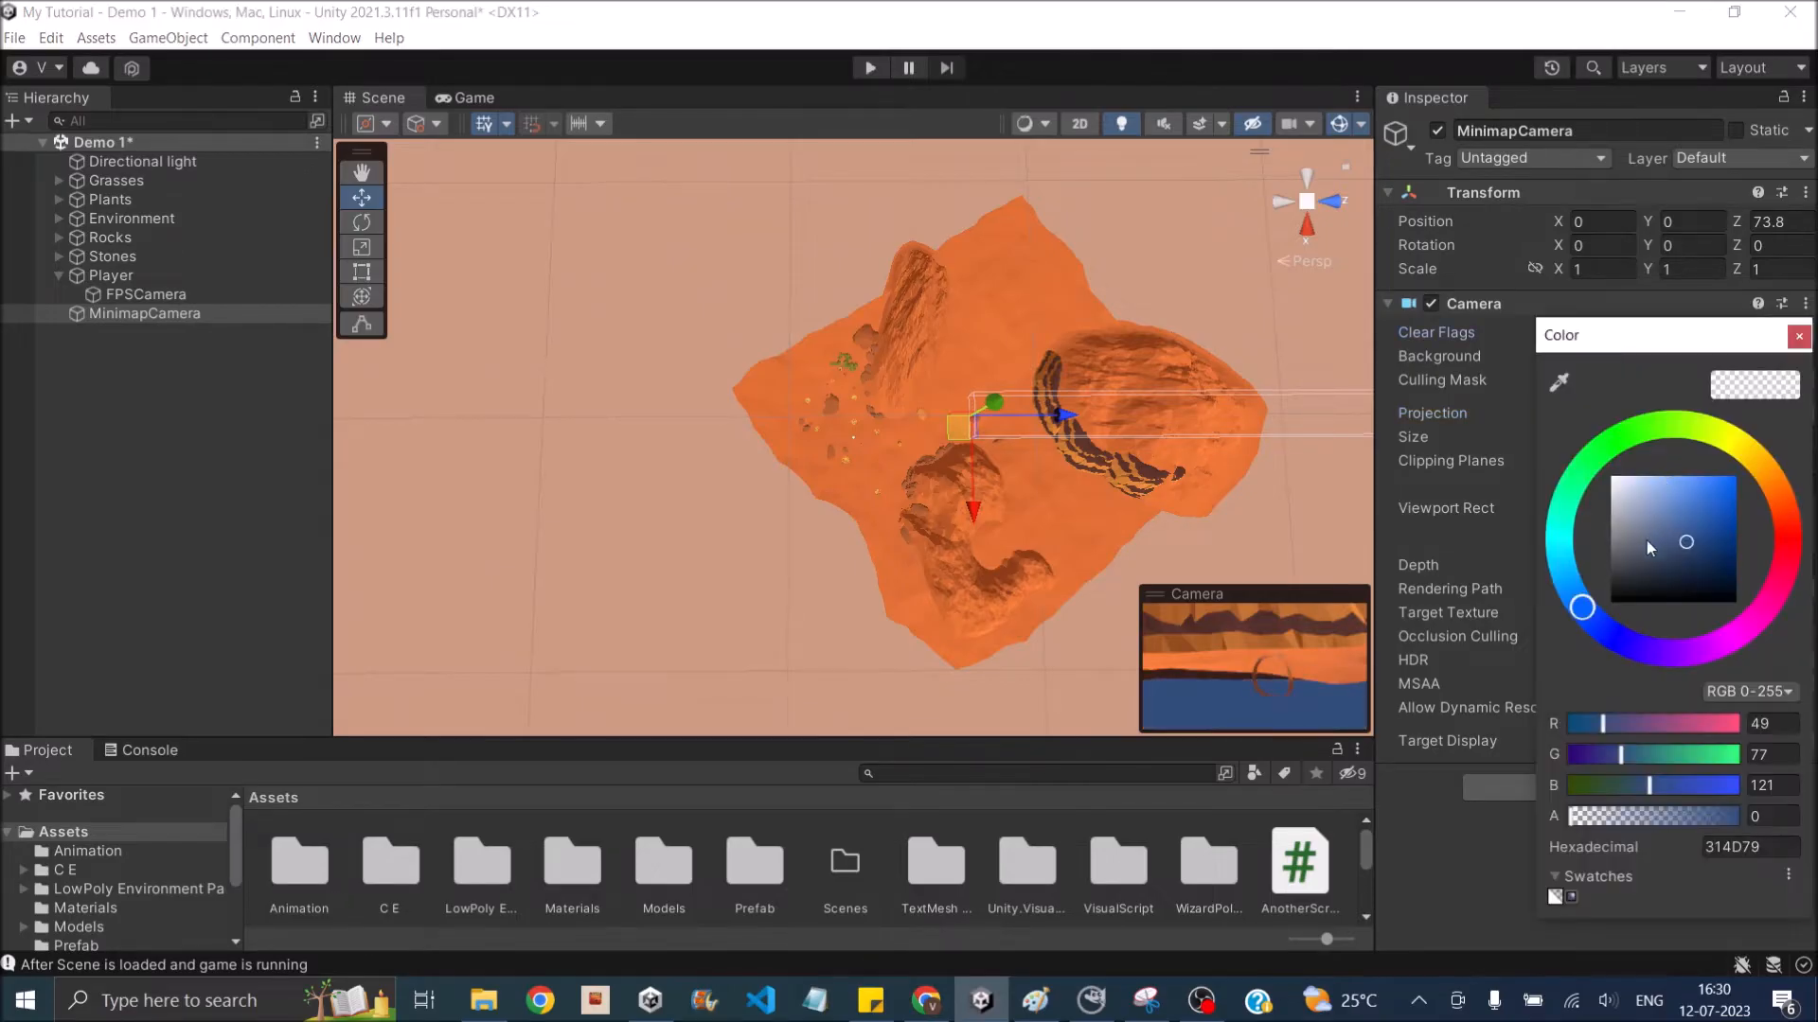
left_click_drag(1645, 541, 1617, 610)
left_click(1800, 338)
- Raise MinimapCamera to a Y position of about 52.2 and set its X rotation to 90 so it faces down
left_click_drag(857, 502, 860, 220, "alt")
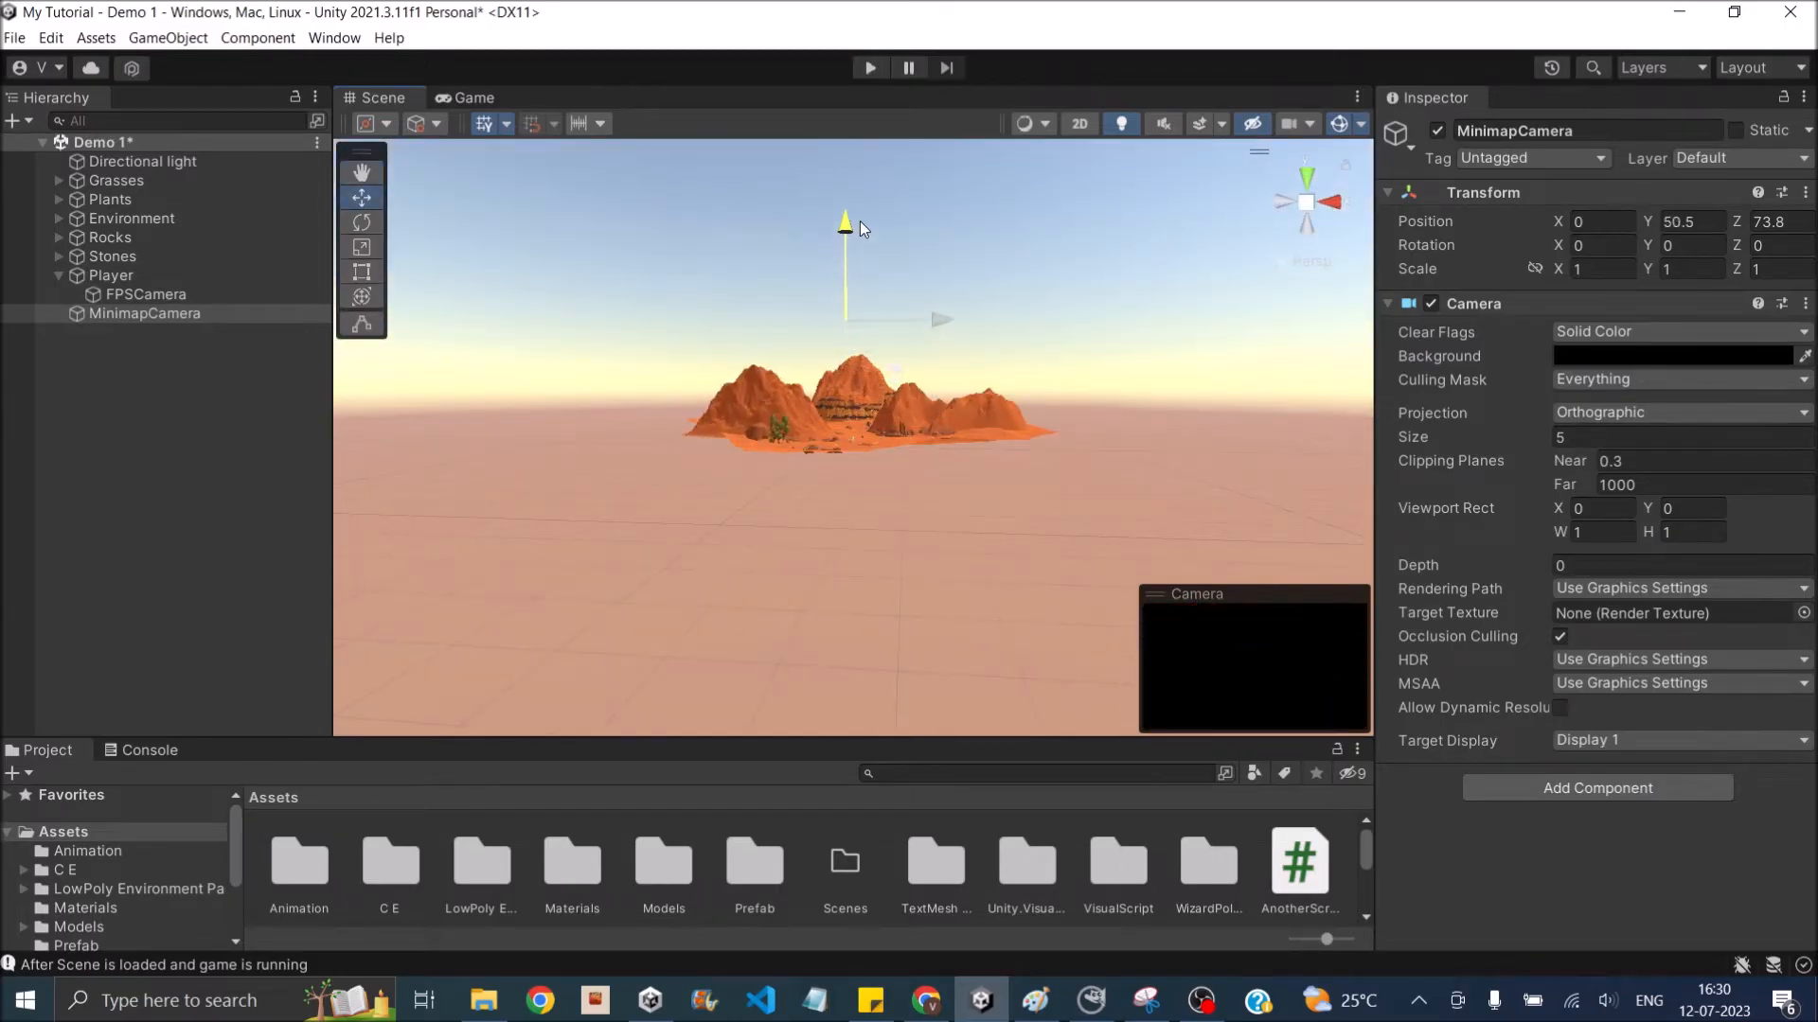
scroll(956, 331, "up", 5)
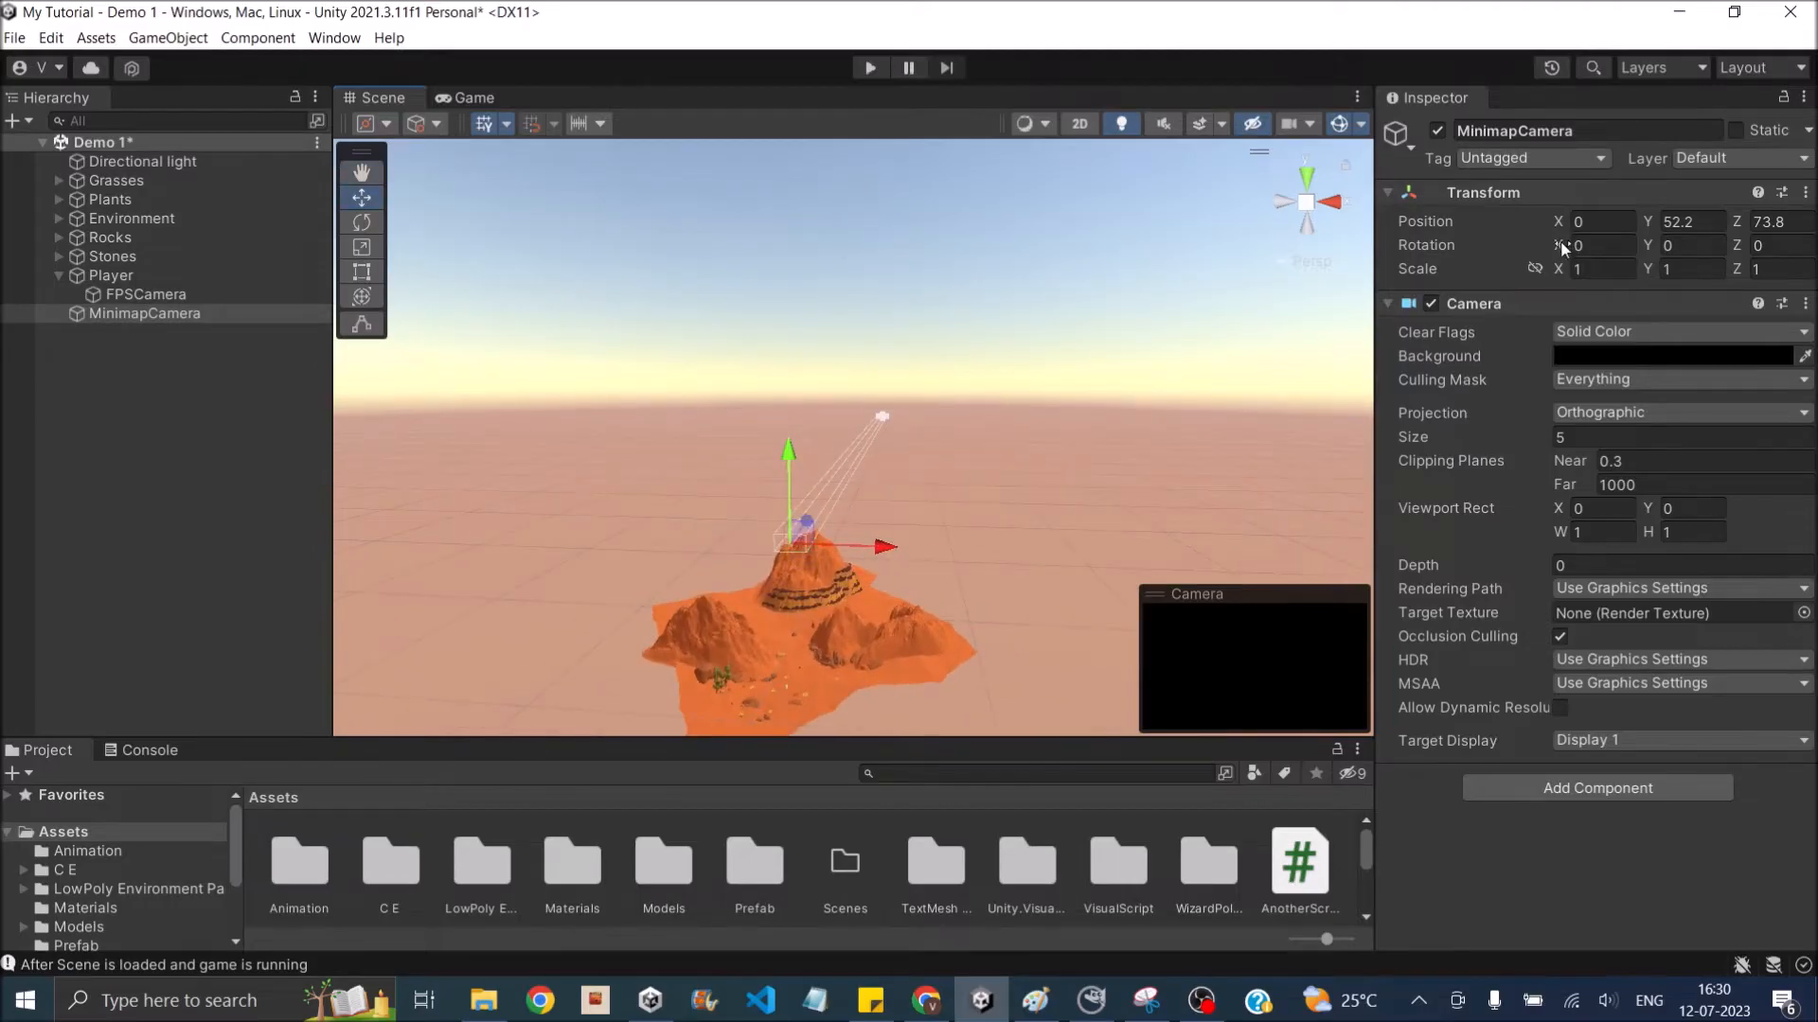
left_click(1609, 245)
type("90")
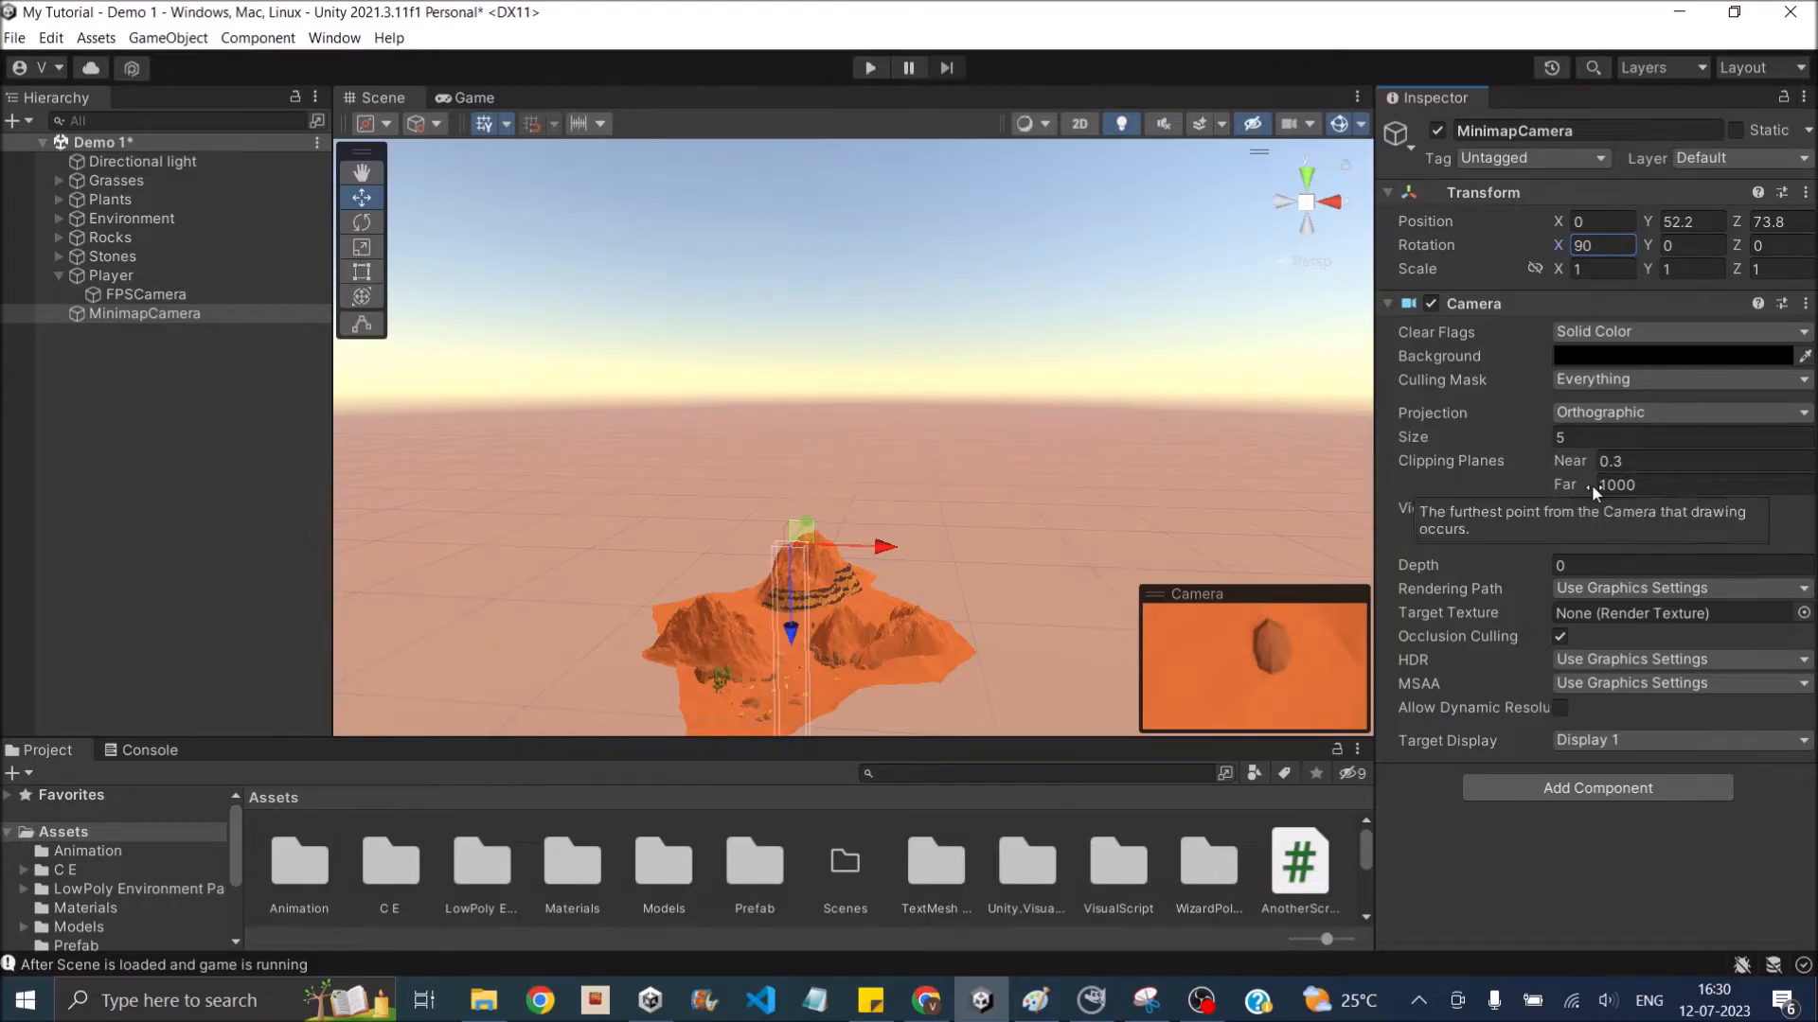
- Set MinimapCamera's far clipping plane to 100 and its orthographic size to 50
left_click(1651, 483)
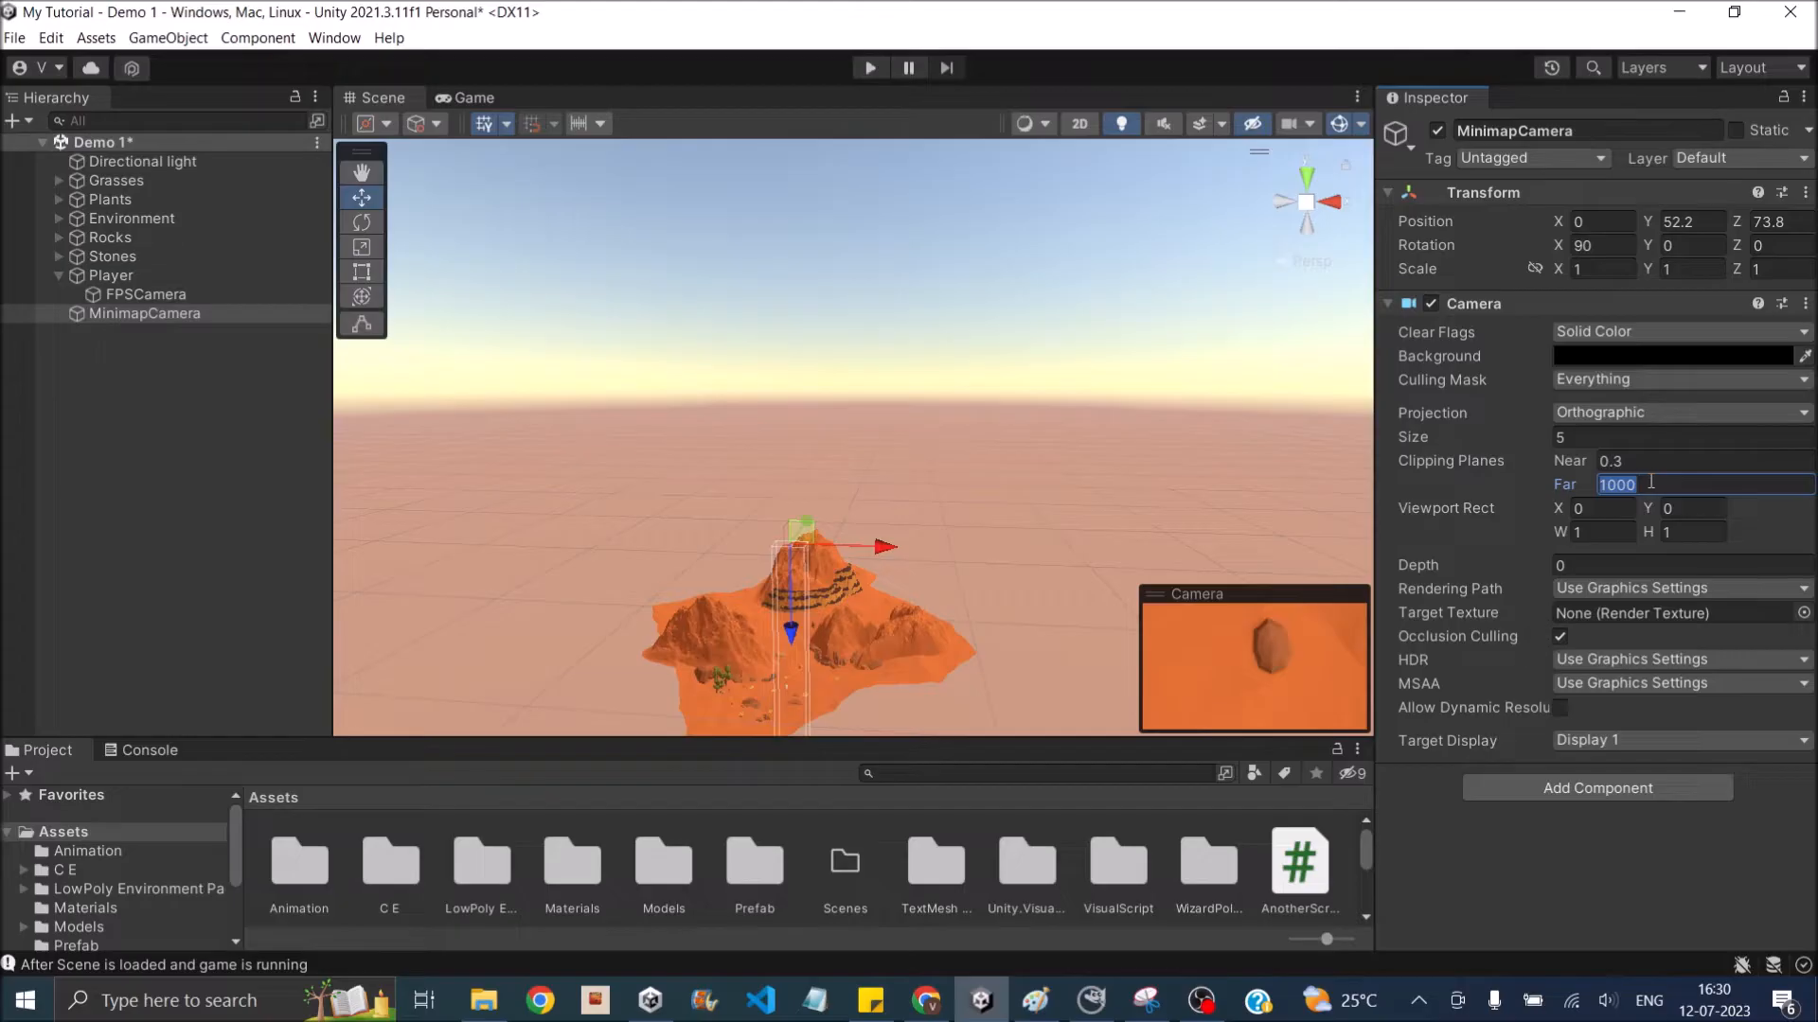
type("100")
left_click(1553, 439)
type("50")
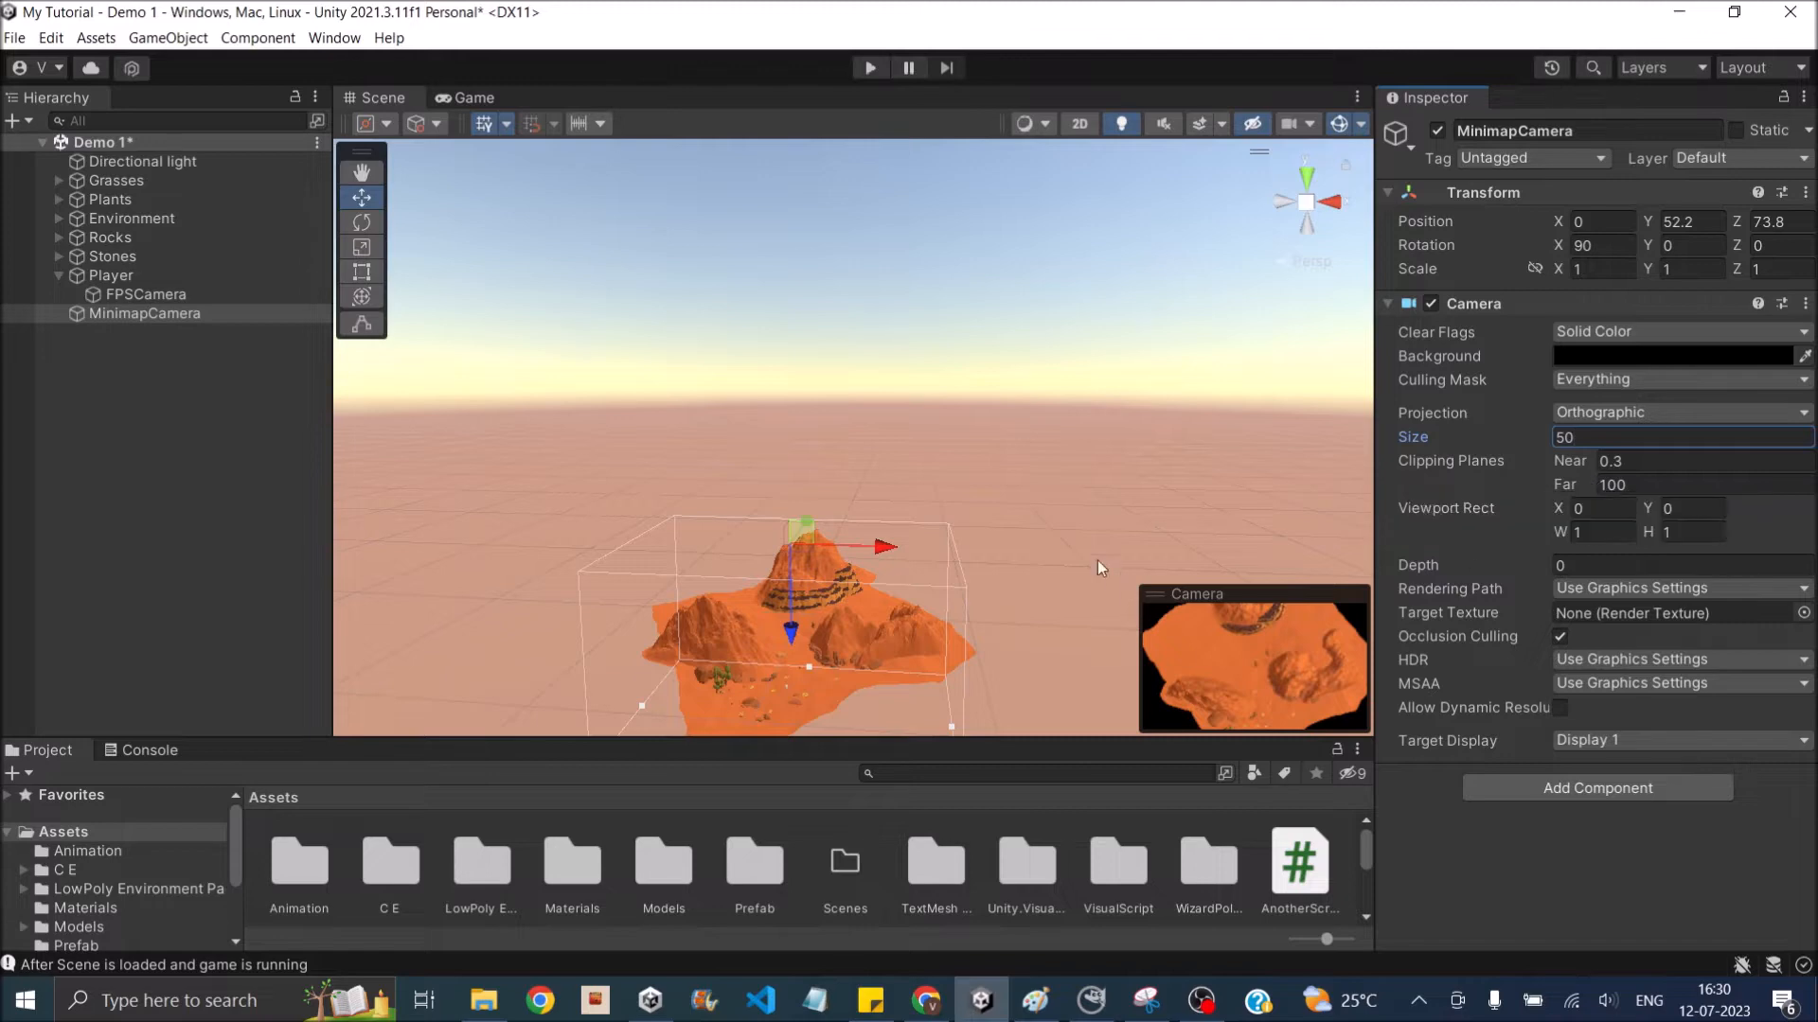
- Rotate MinimapCamera about its Y axis to about 54.39 degrees to align its frame with the terrain
left_click_drag(981, 553, 1160, 397, "alt")
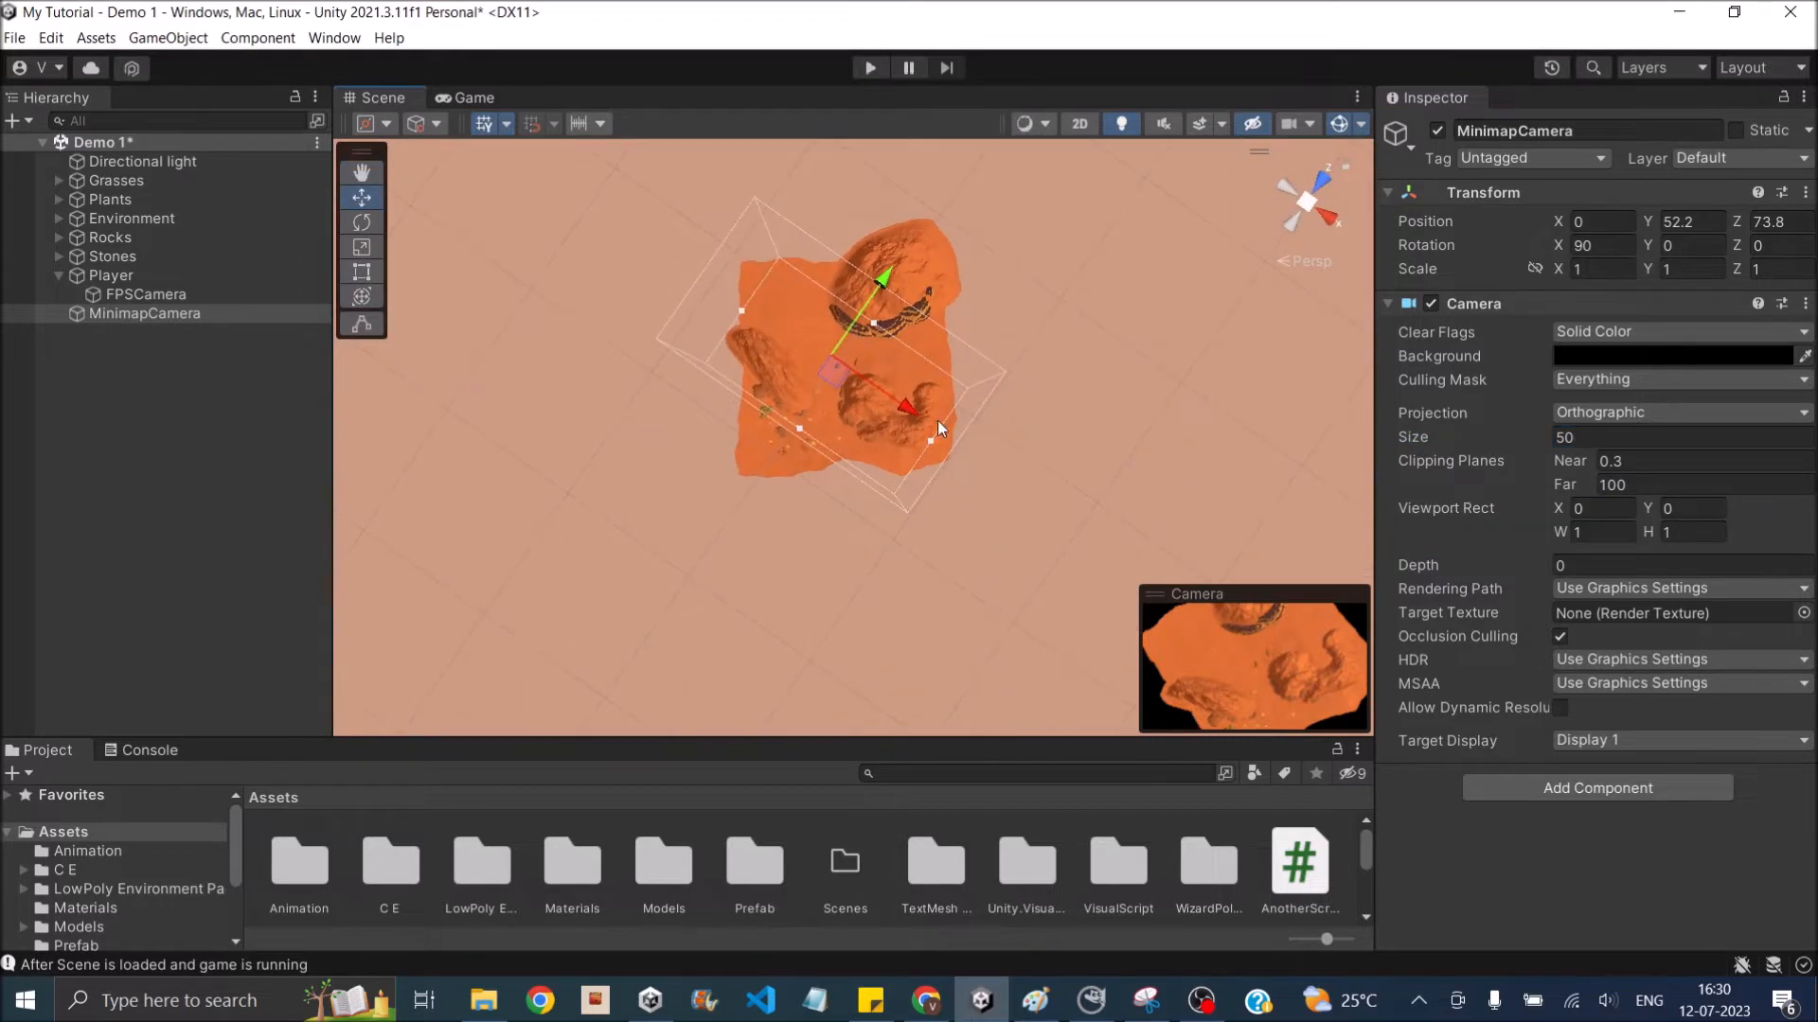
left_click_drag(1652, 247, 1804, 250)
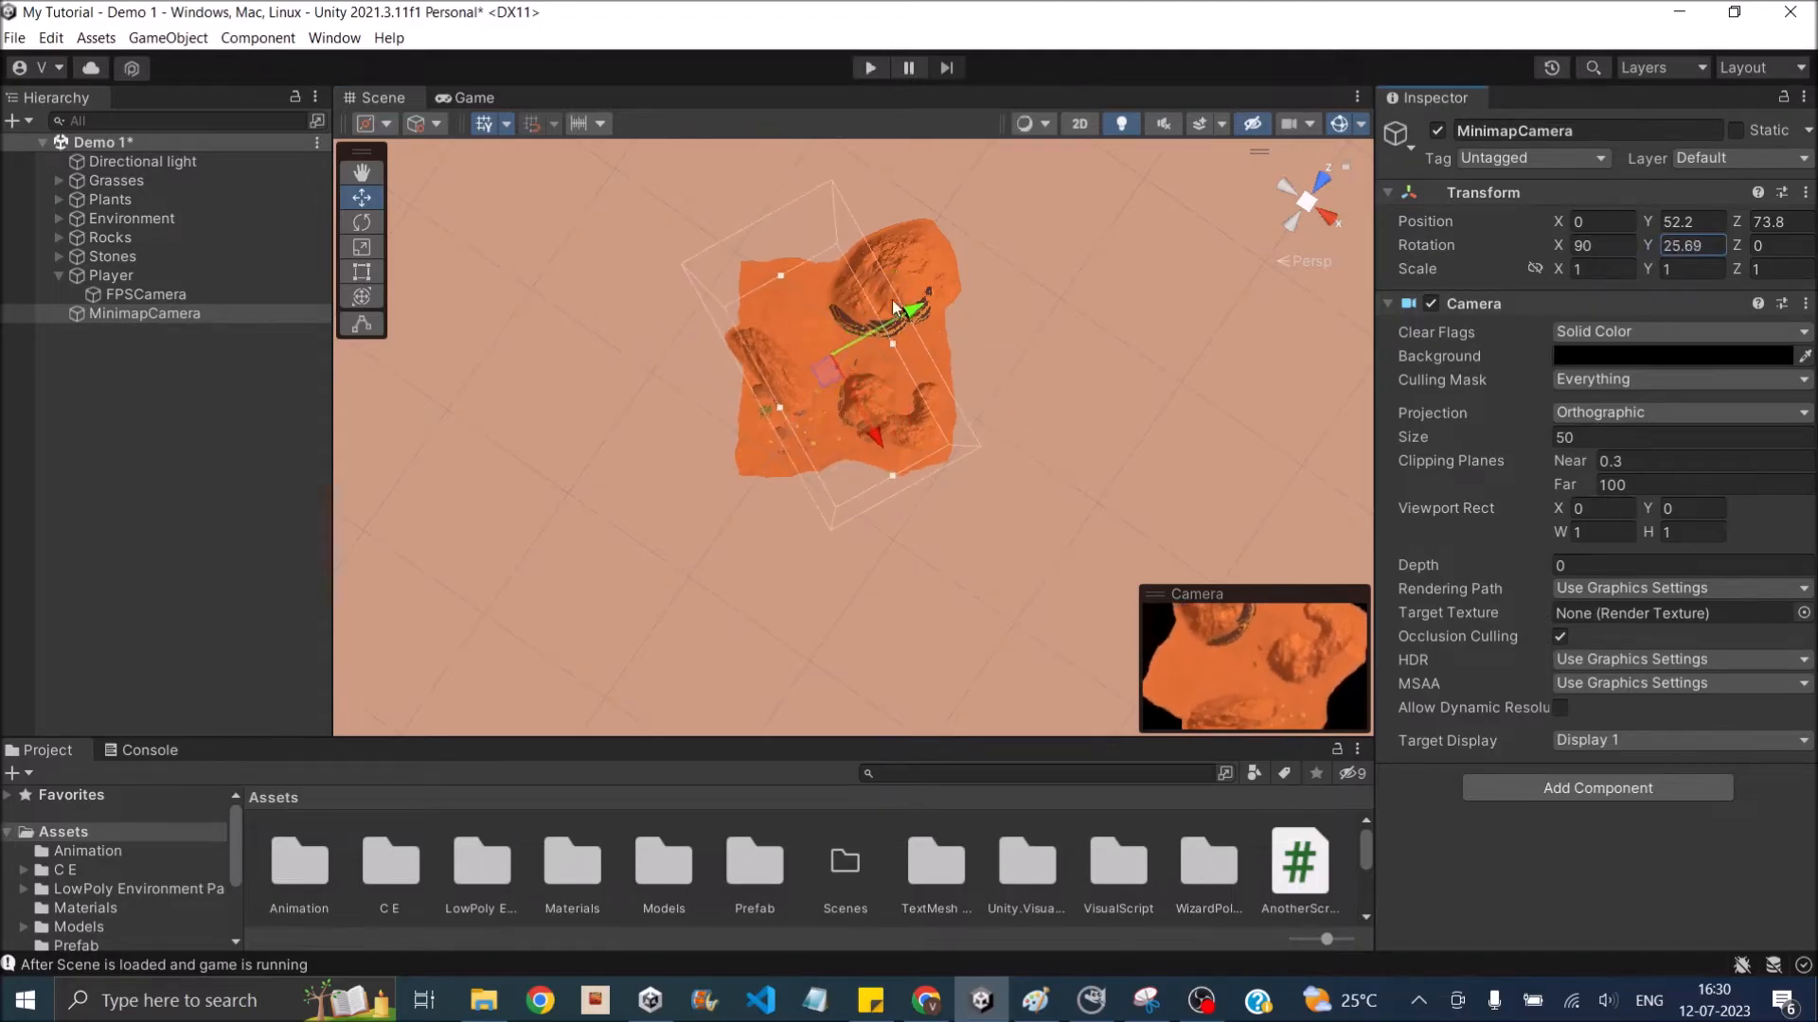
left_click_drag(937, 317, 180, 328)
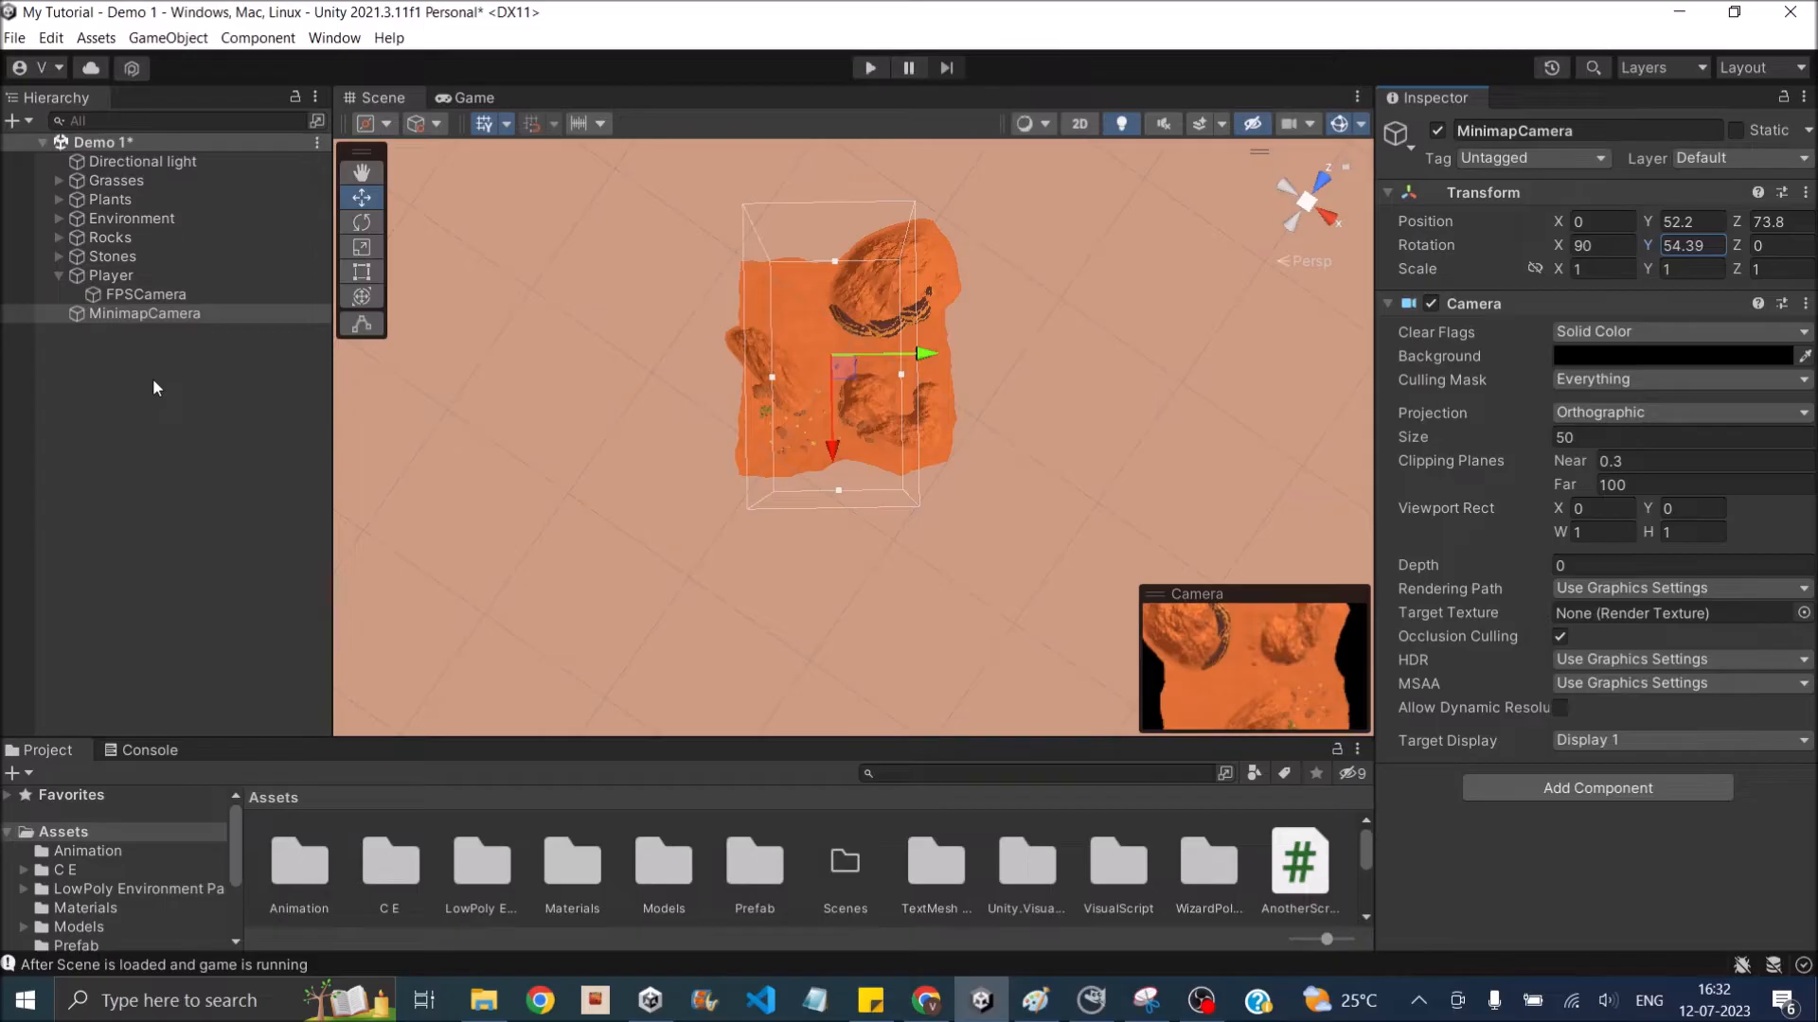
- Create a Quad 3D object as a child of Player
left_click(123, 277)
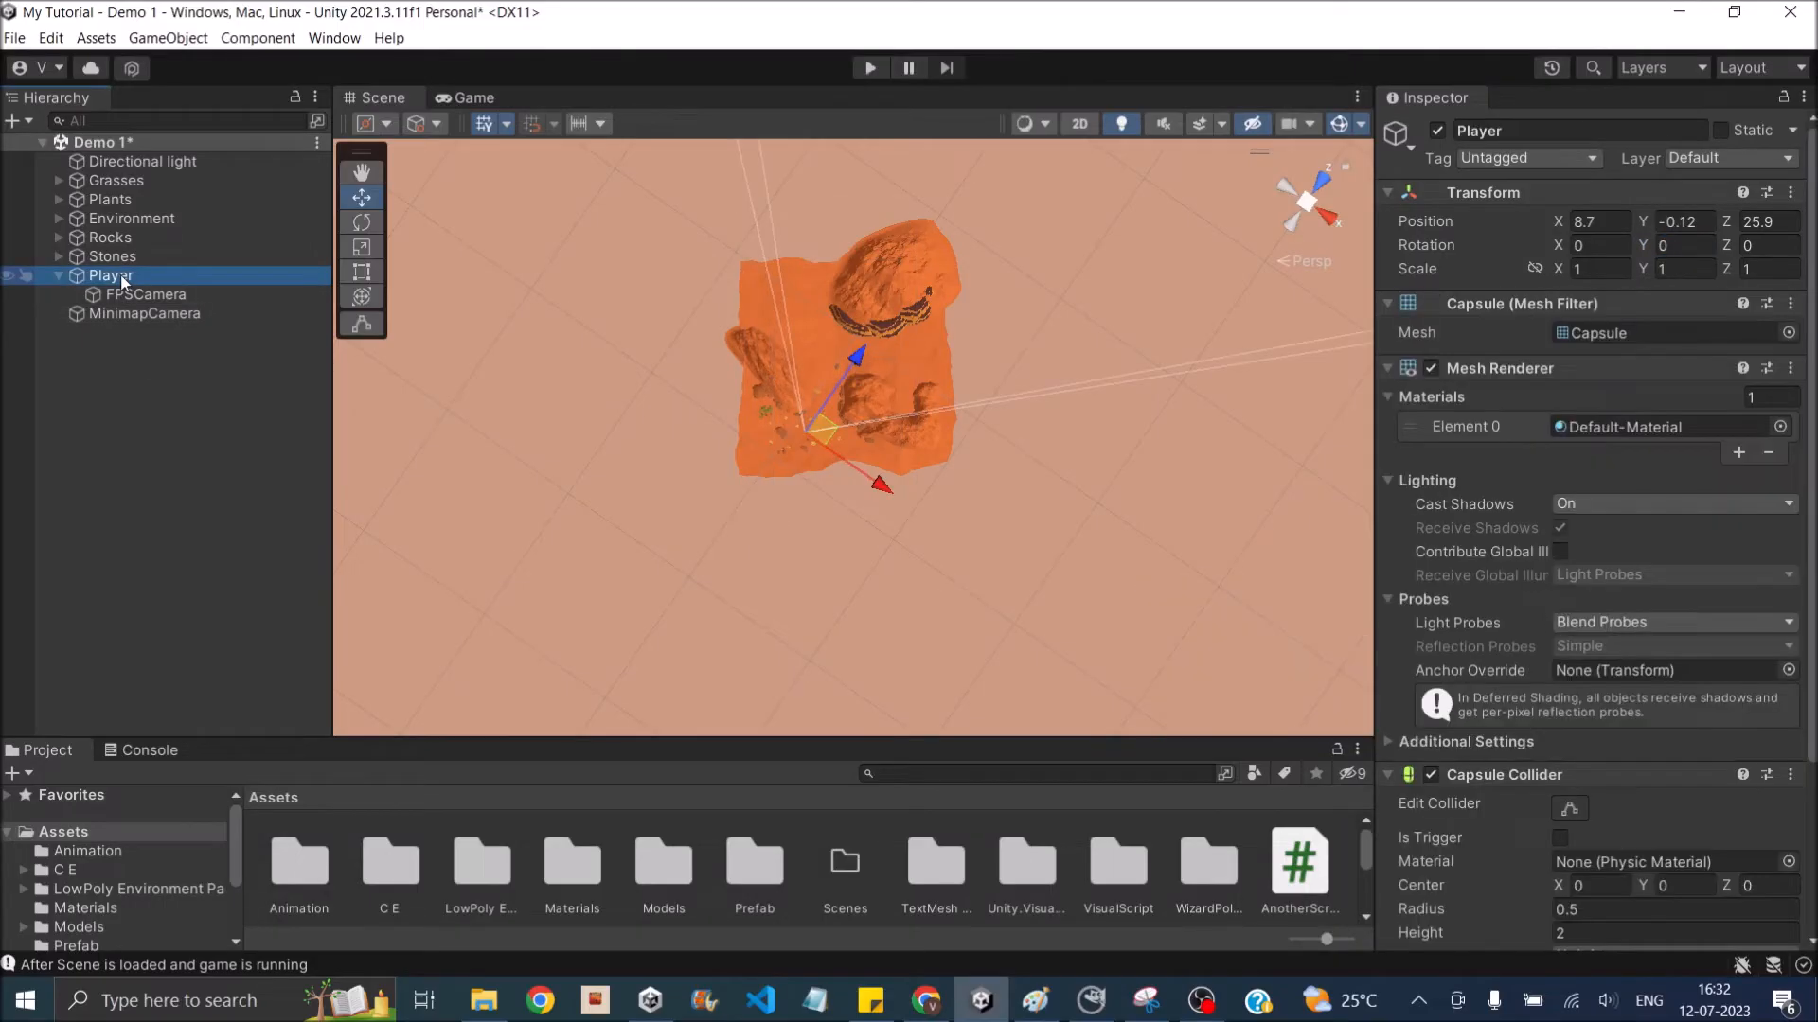
right_click(123, 279)
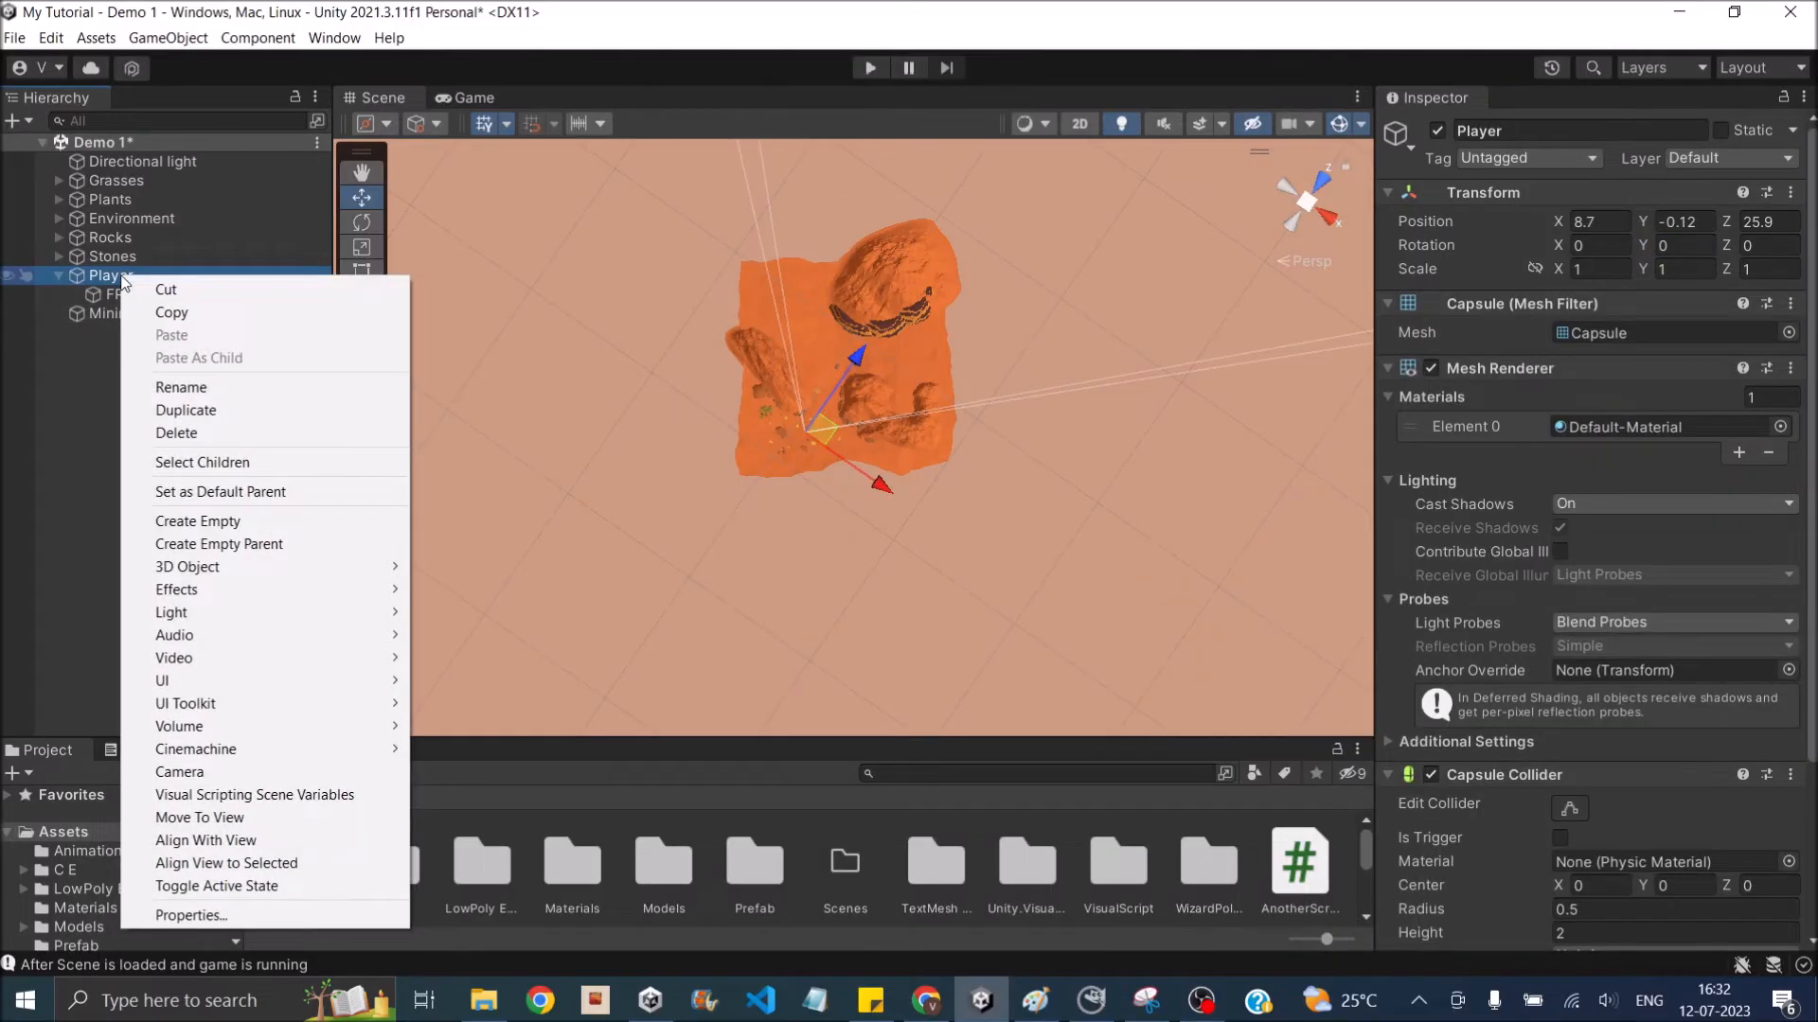
mouse_move(308, 564)
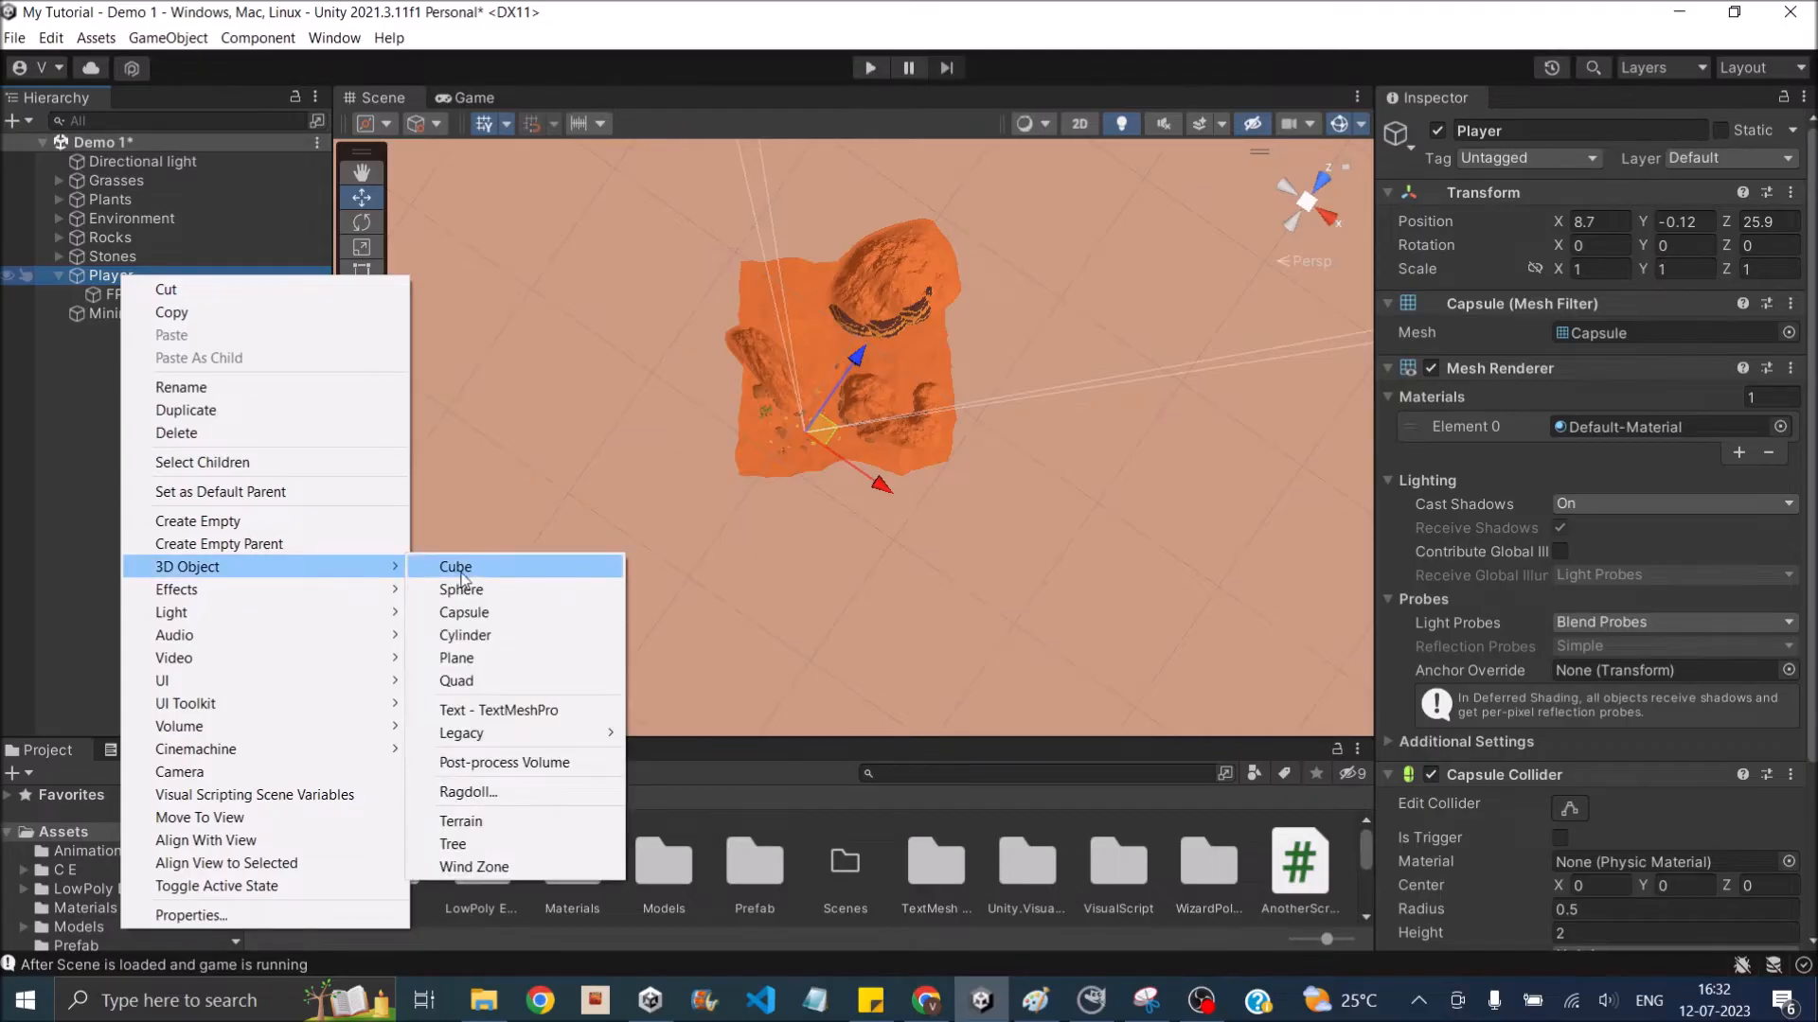
left_click(459, 681)
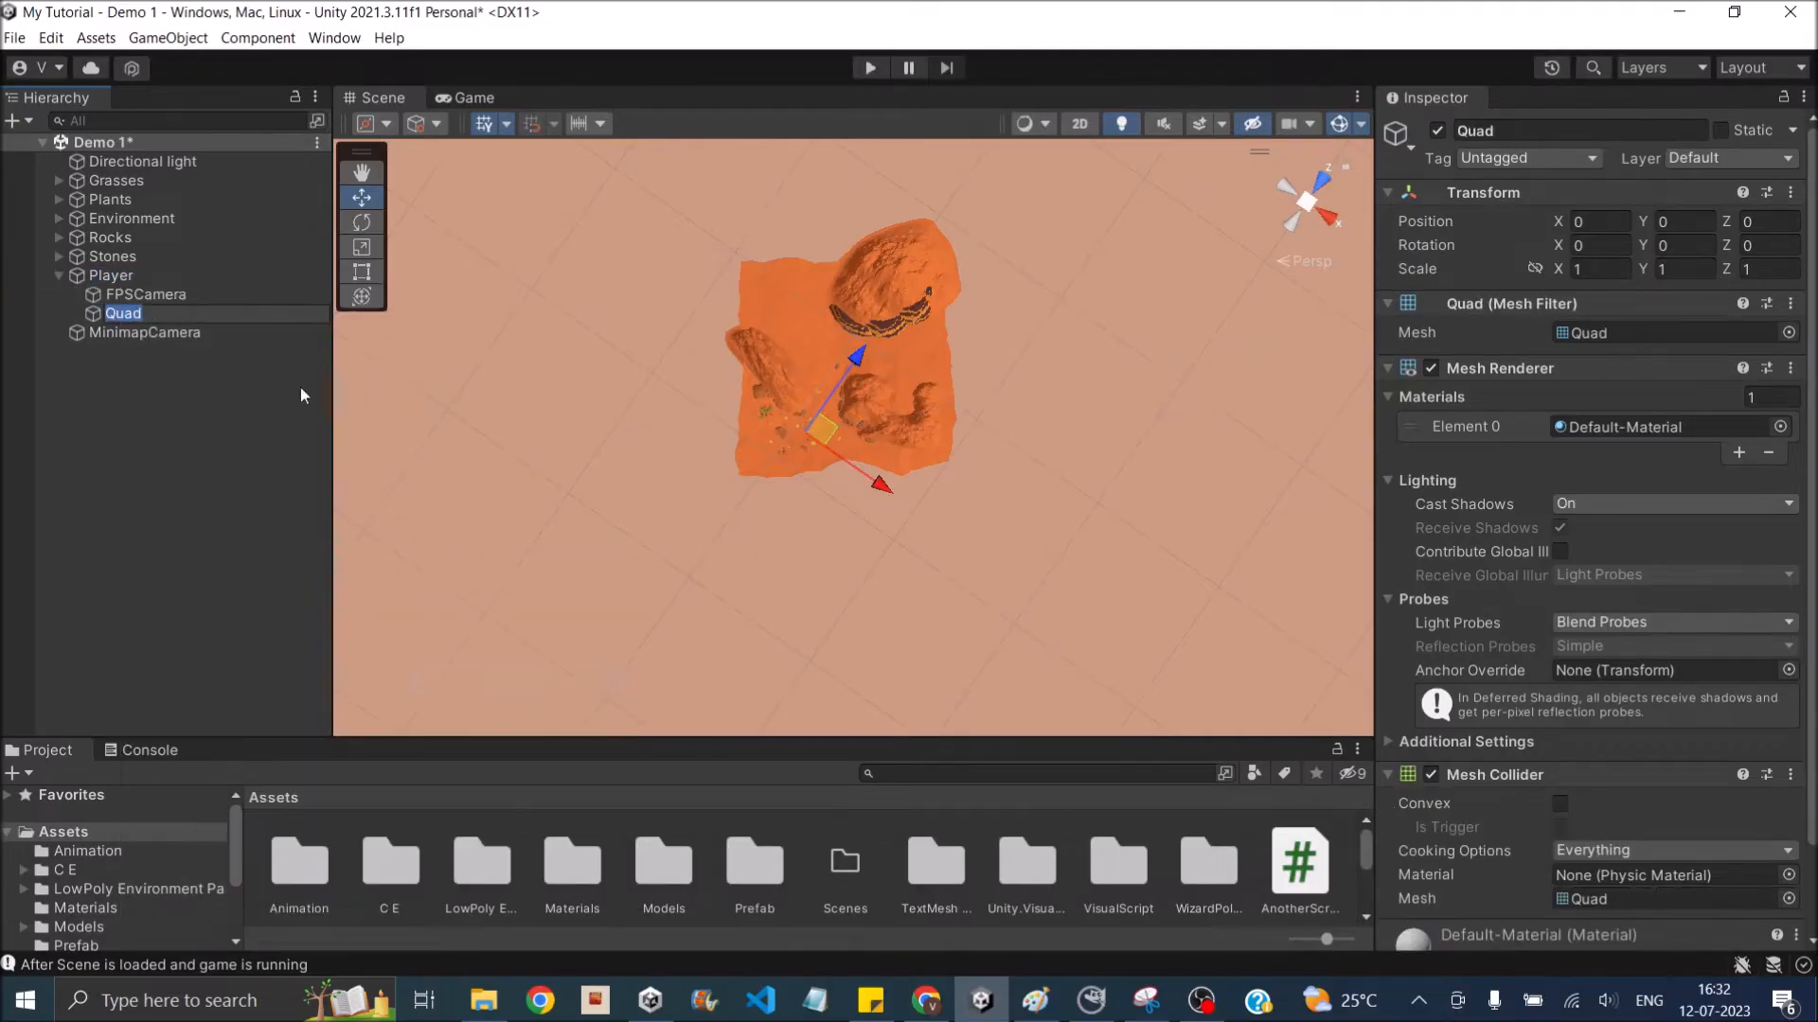
- Raise Quad above the player capsule to a local Y position of about 2.02
double_click(123, 276)
left_click_drag(1030, 435, 958, 326, "alt")
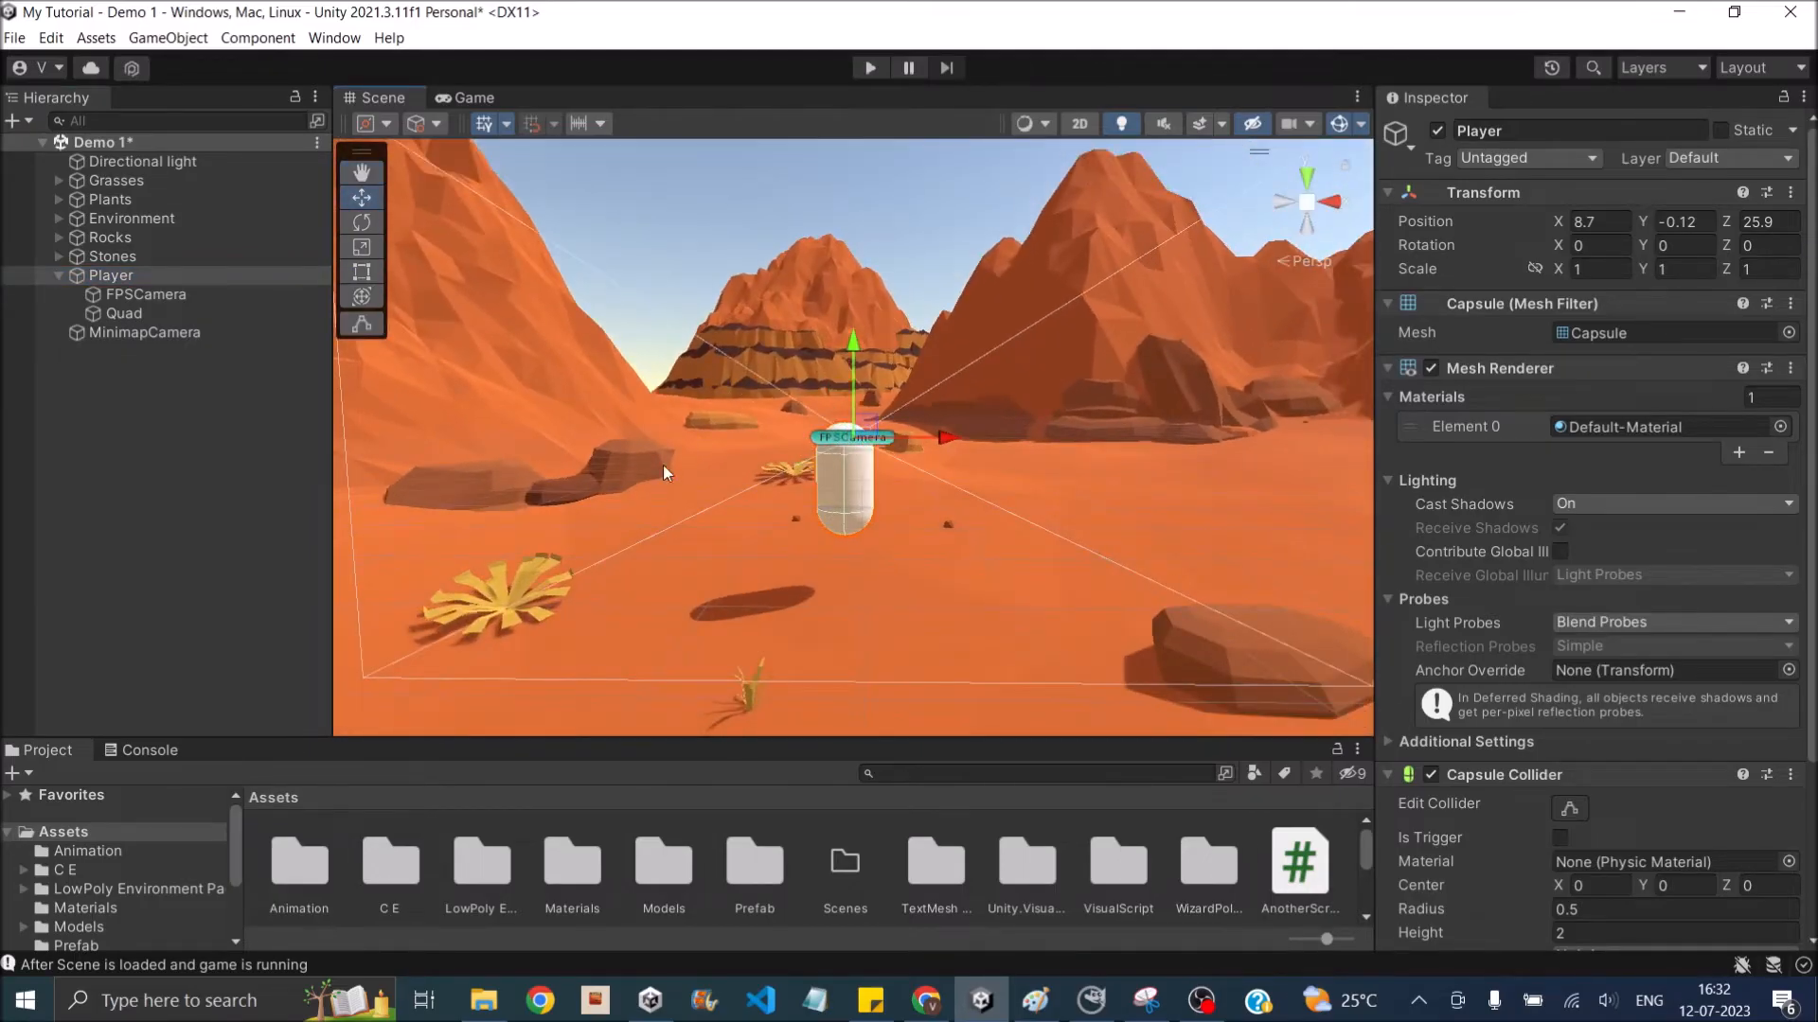
left_click(116, 314)
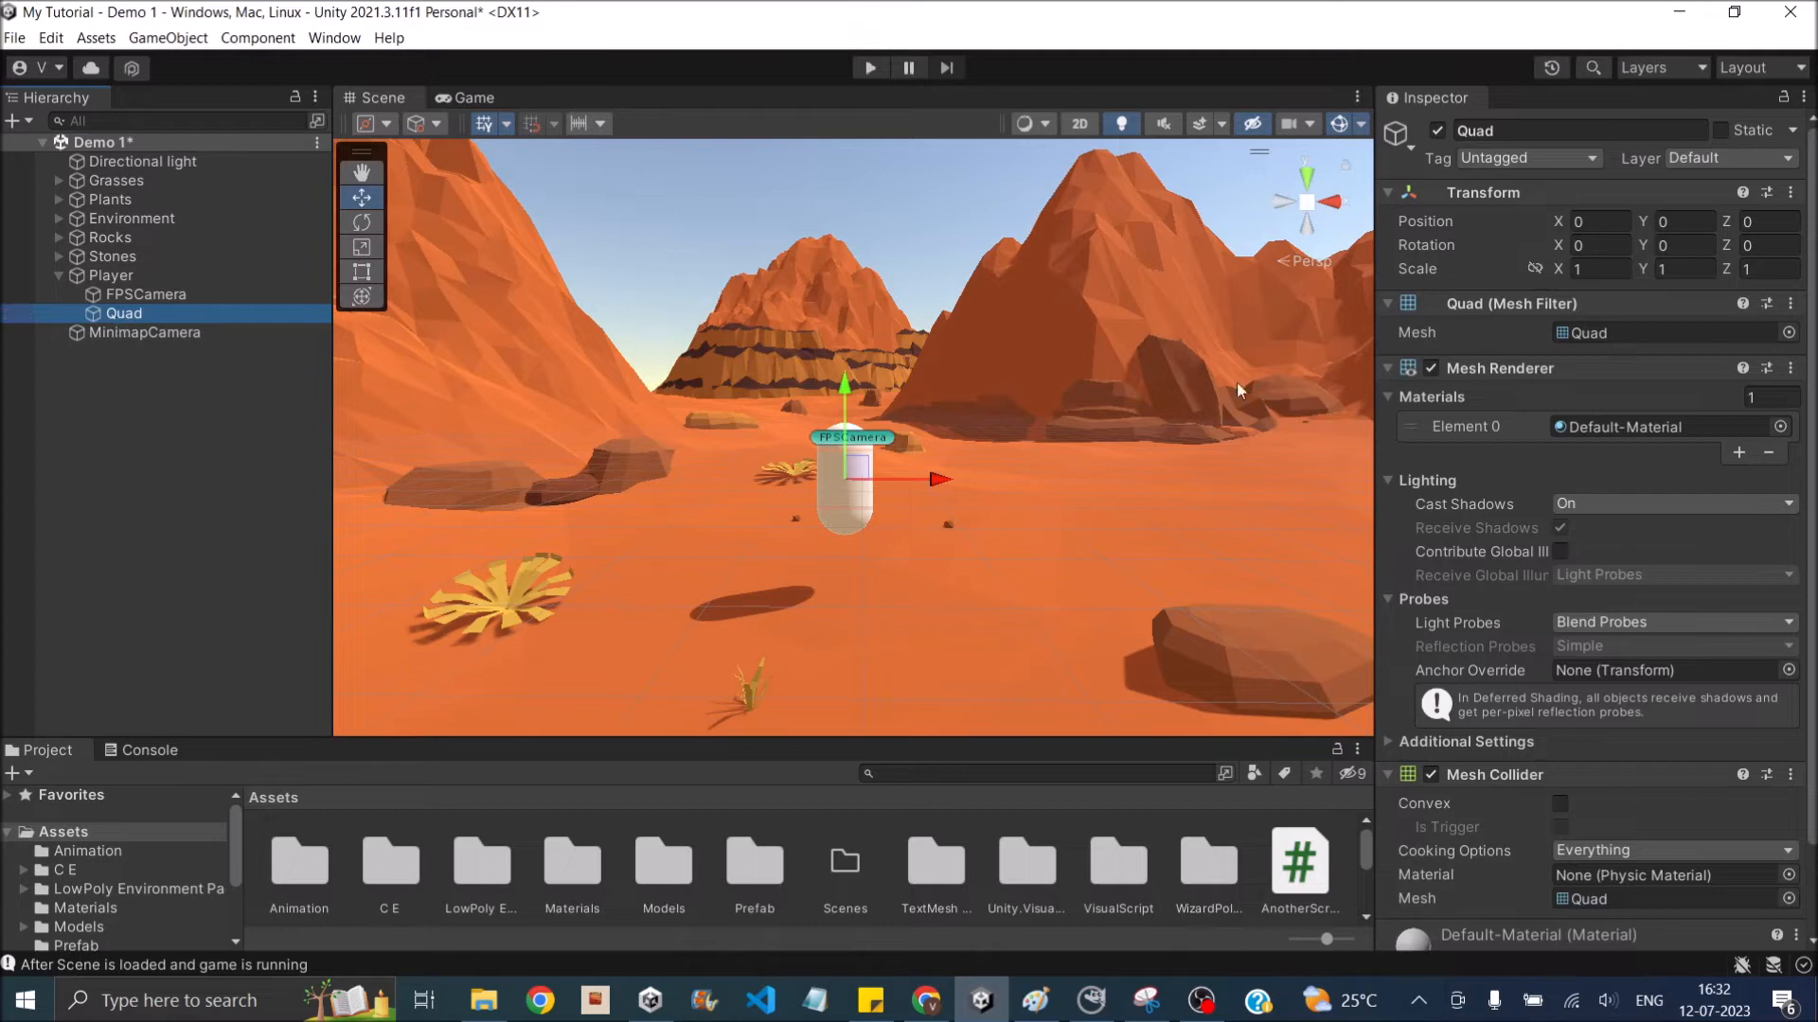
left_click_drag(845, 394, 844, 280)
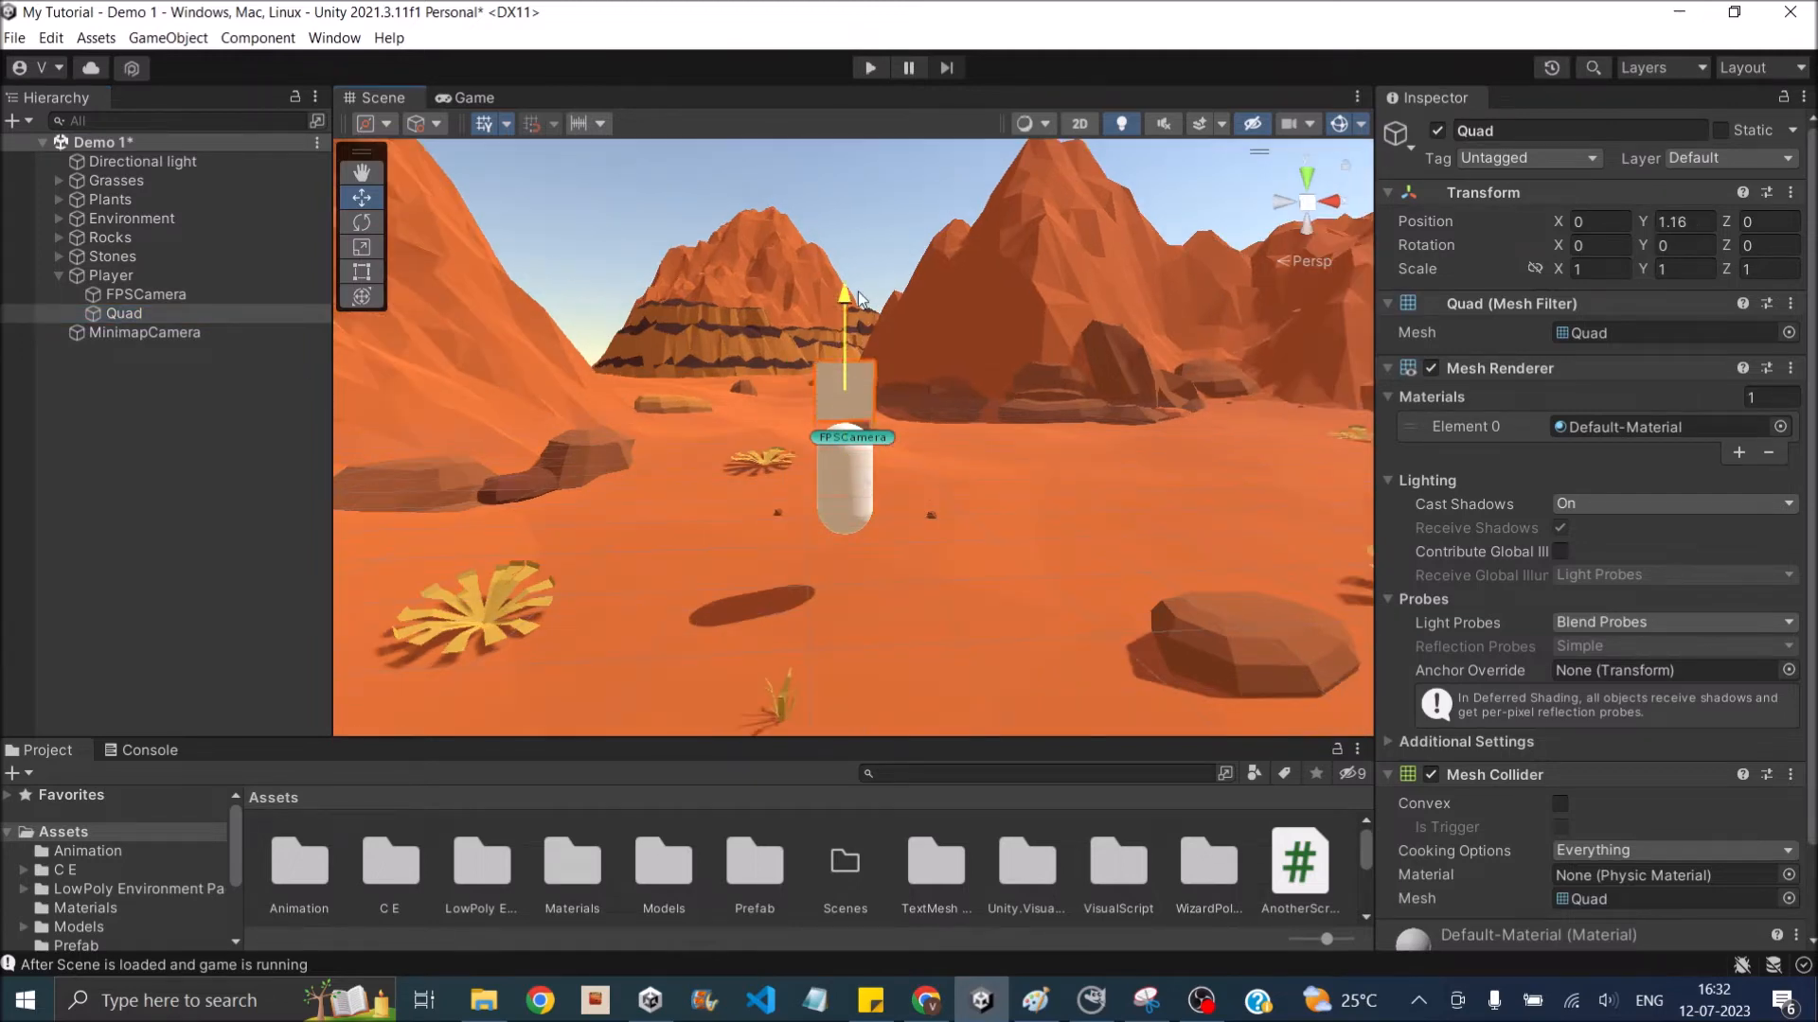
- Set Quad's X rotation to 90 so it lies flat, and scale it to 10 on X and Y
left_click_drag(733, 373, 421, 593, "alt")
left_click_drag(890, 529, 562, 537, "alt")
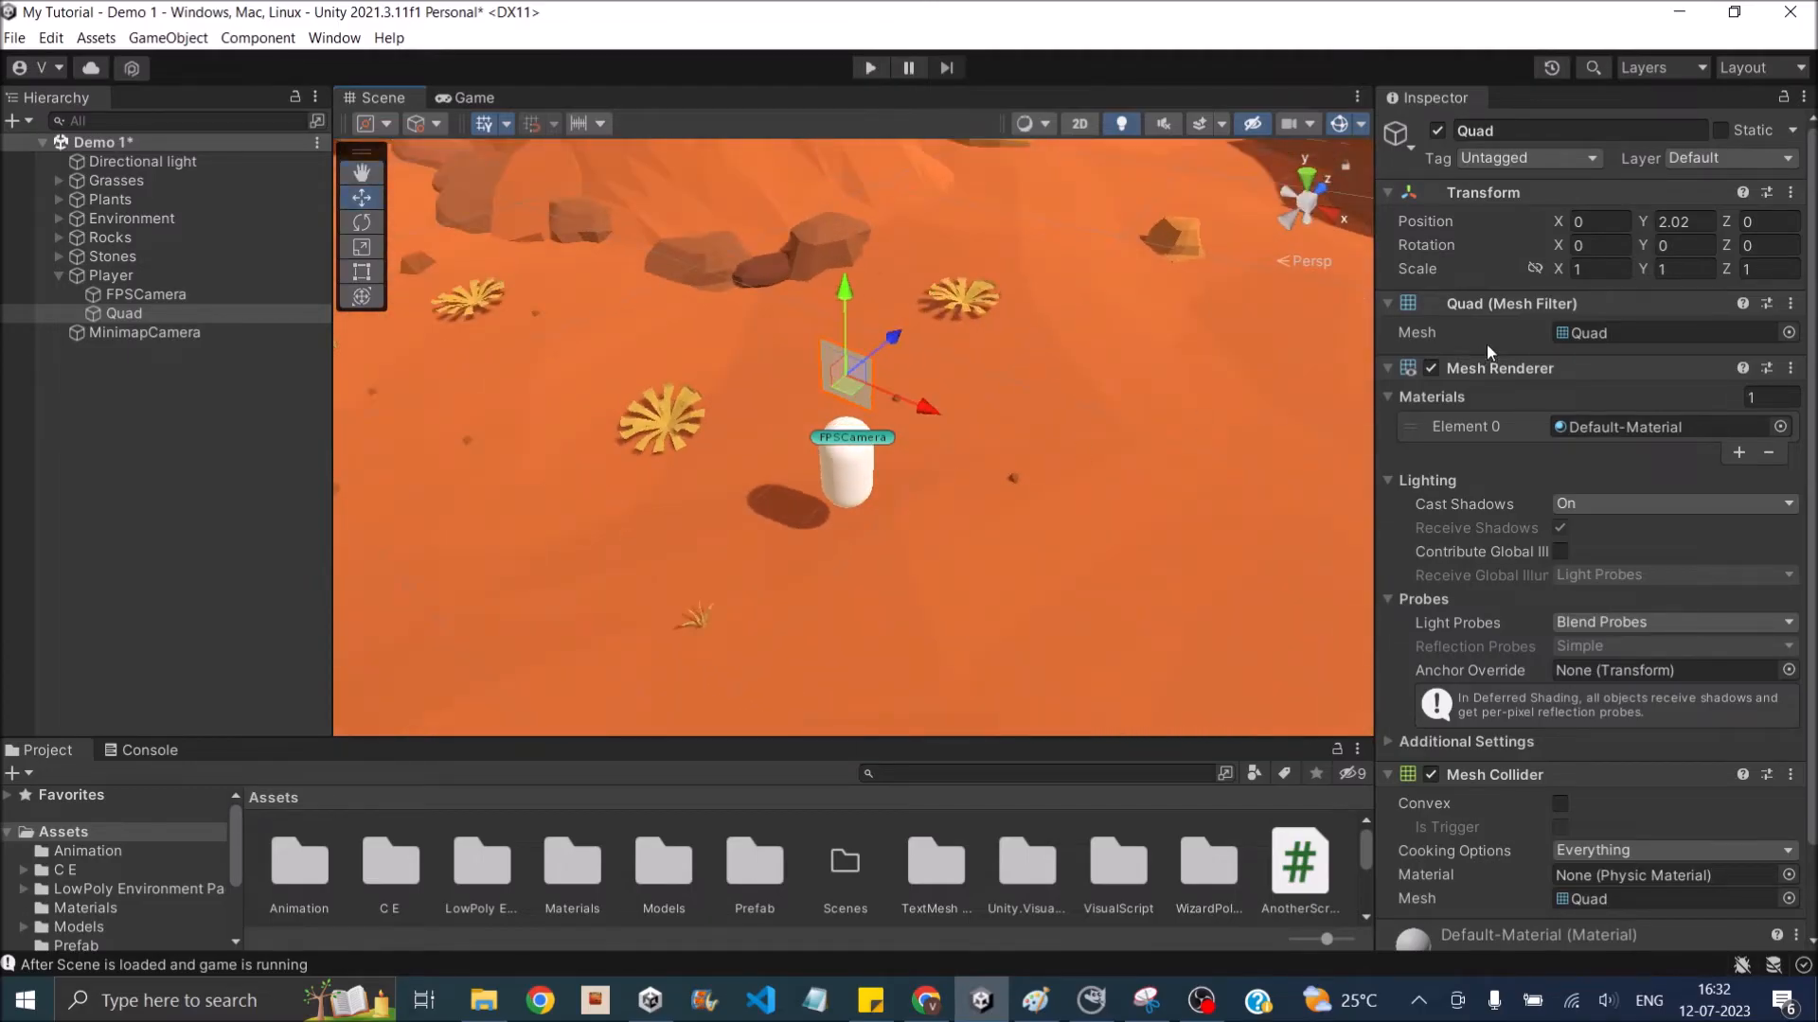
left_click(1600, 246)
type("90")
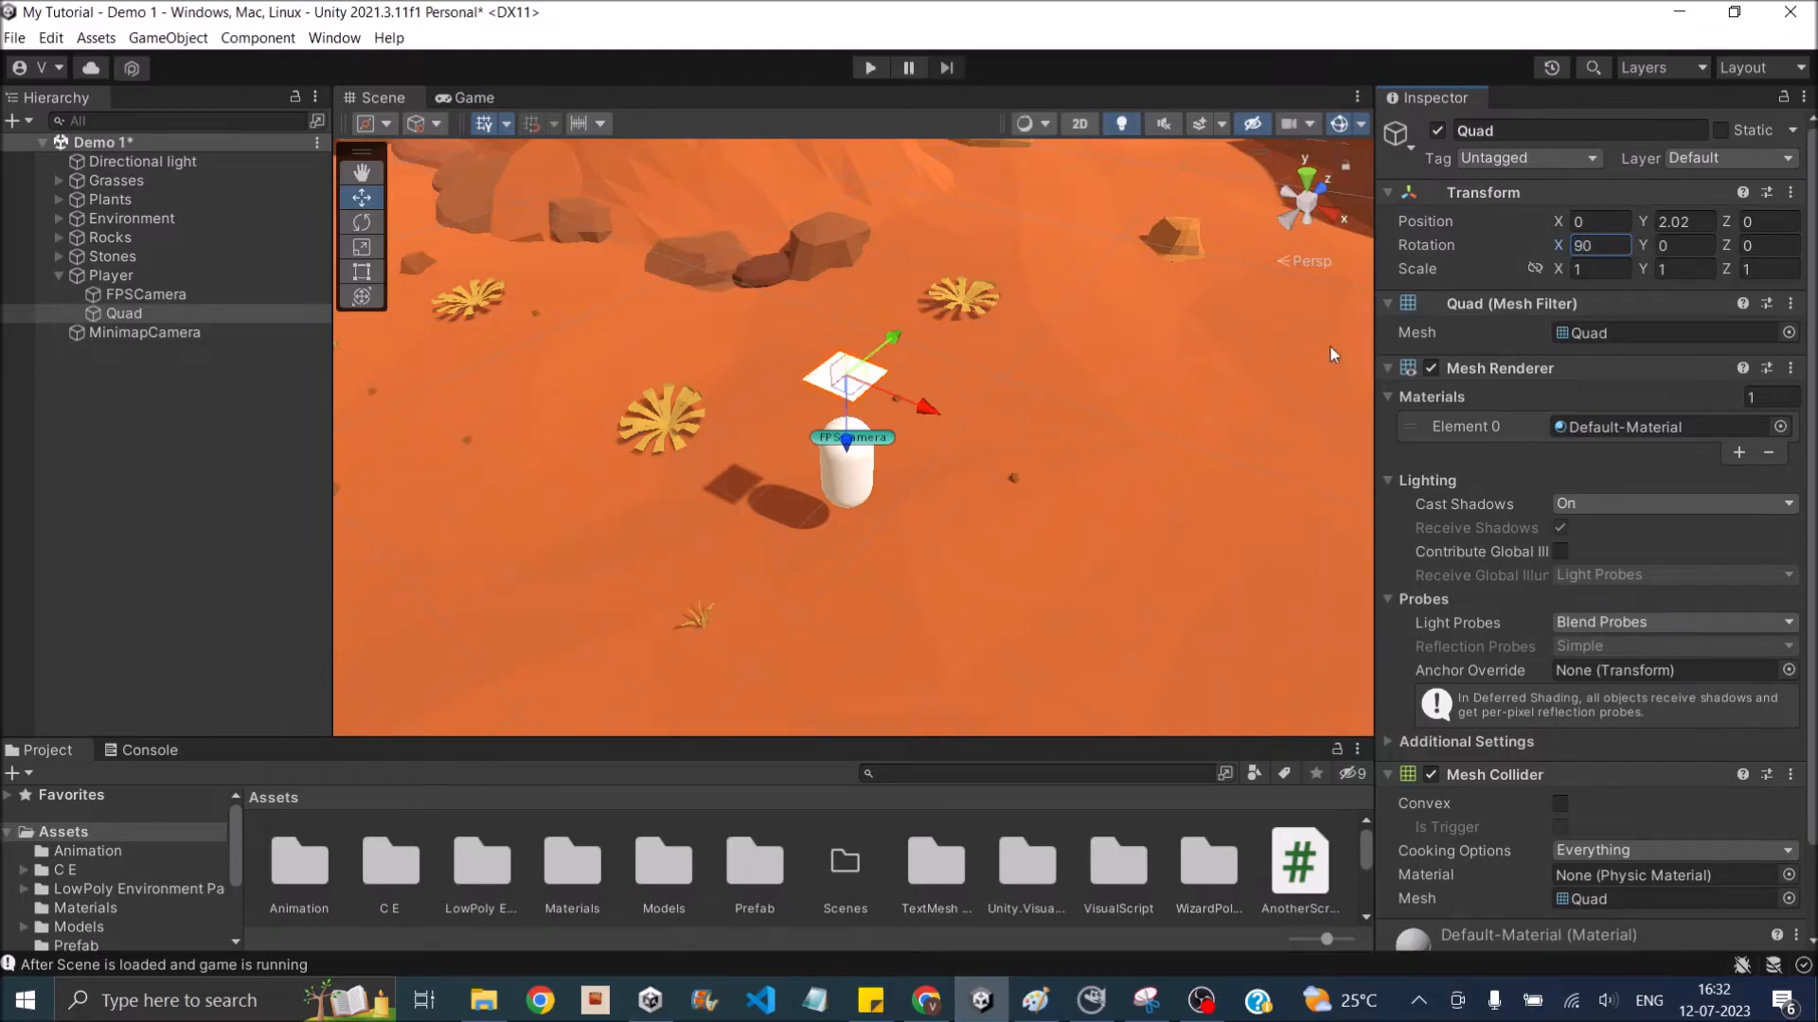
left_click(1597, 265)
type("10")
left_click(1666, 267)
type("10")
scroll(923, 365, "down", 8)
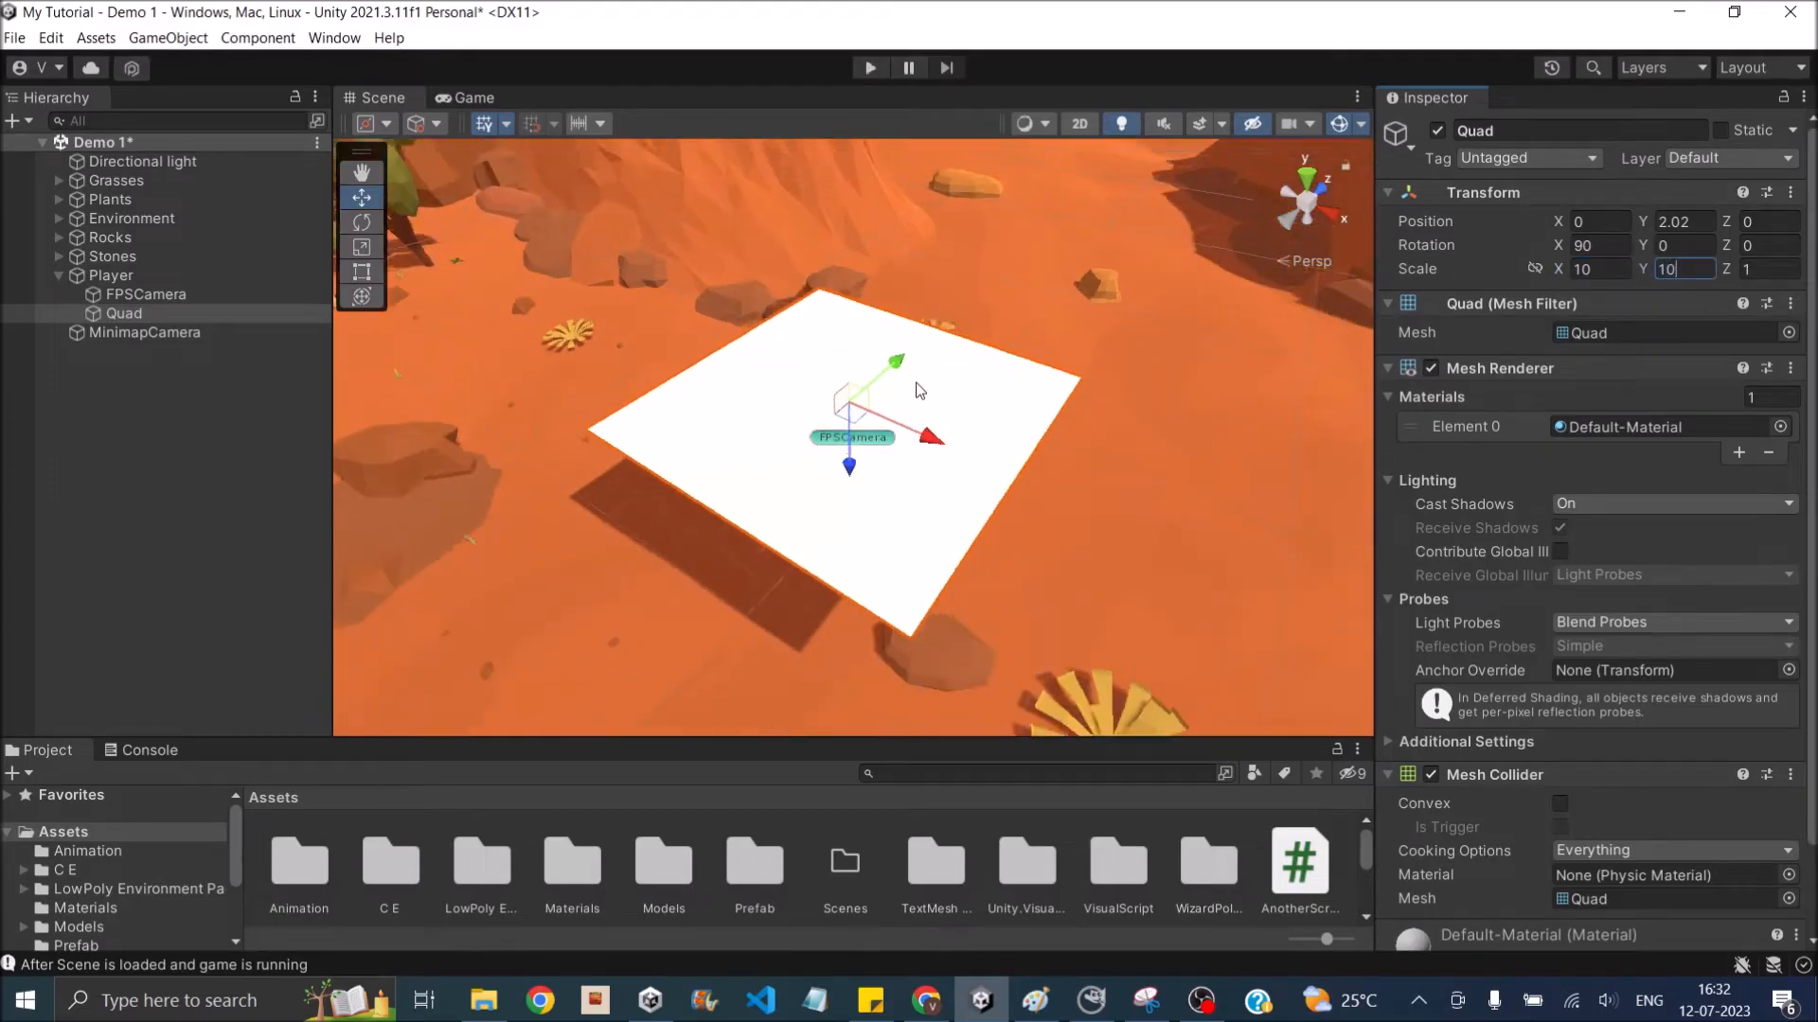
left_click_drag(777, 449, 928, 207, "alt")
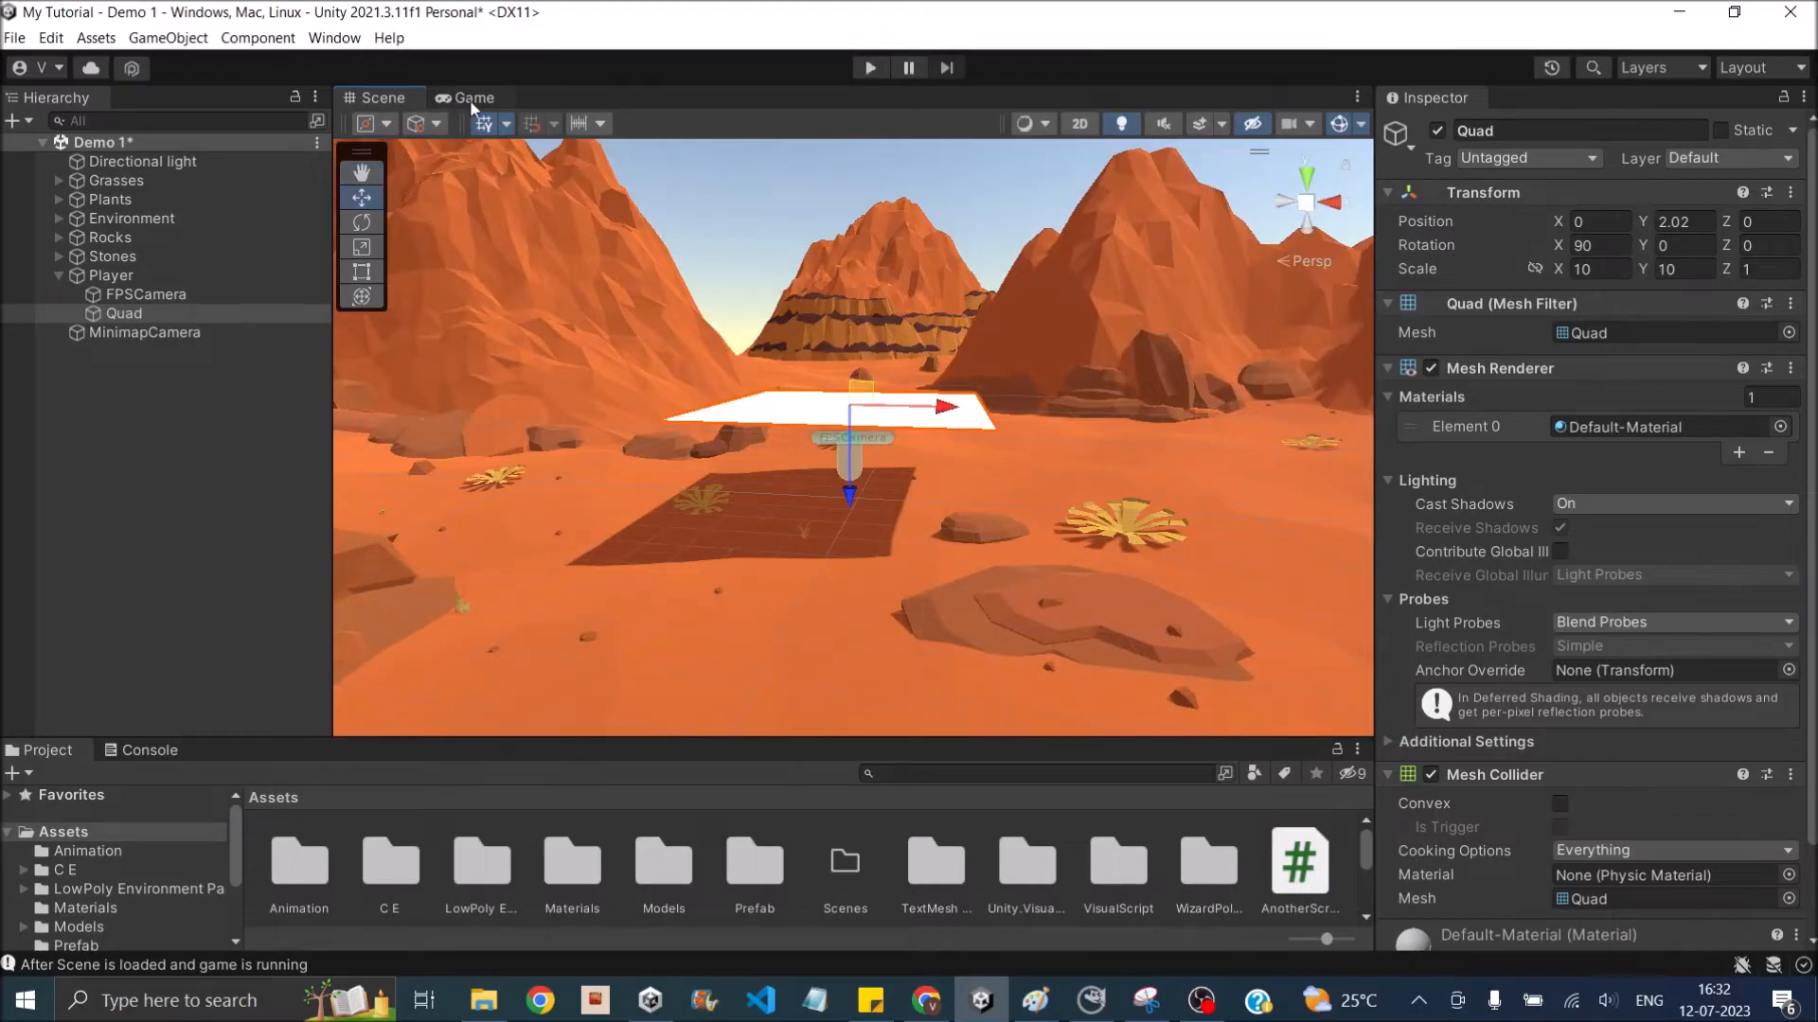
left_click(470, 100)
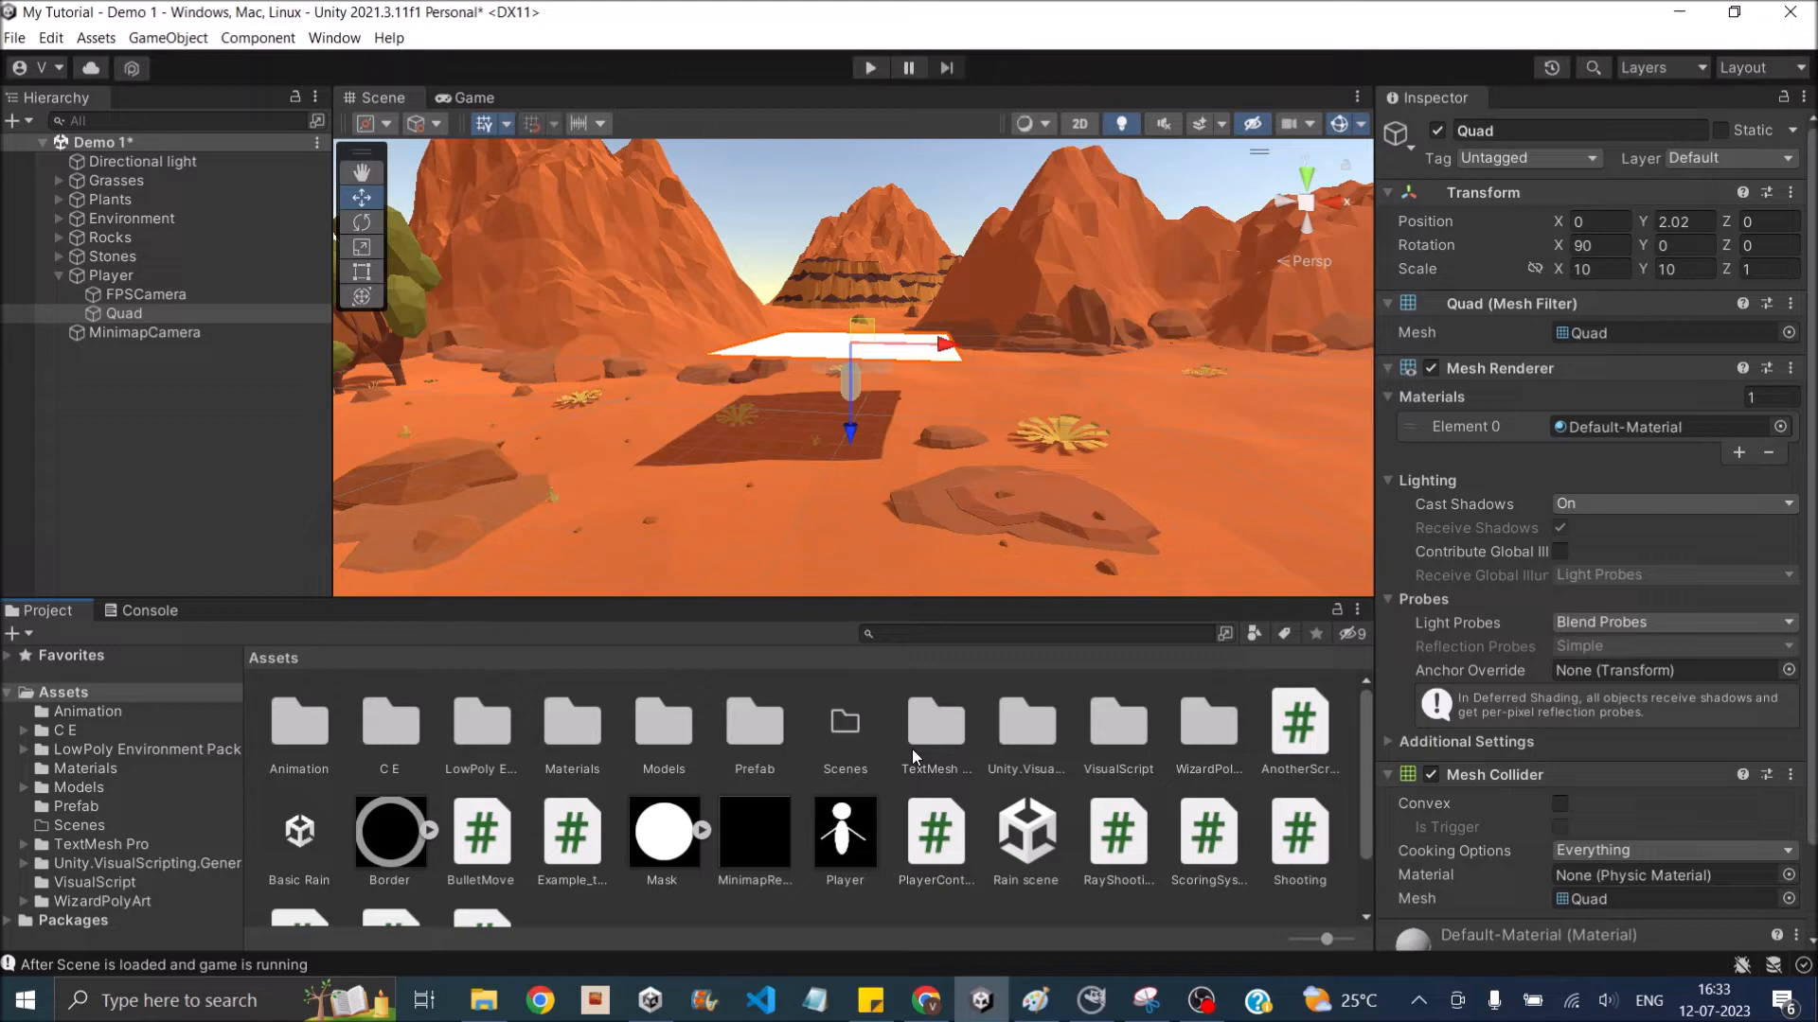
- Apply New Material from the Materials folder, which uses the Player texture as its albedo, to Quad and check it in the game view
scroll(888, 894, "down", 2)
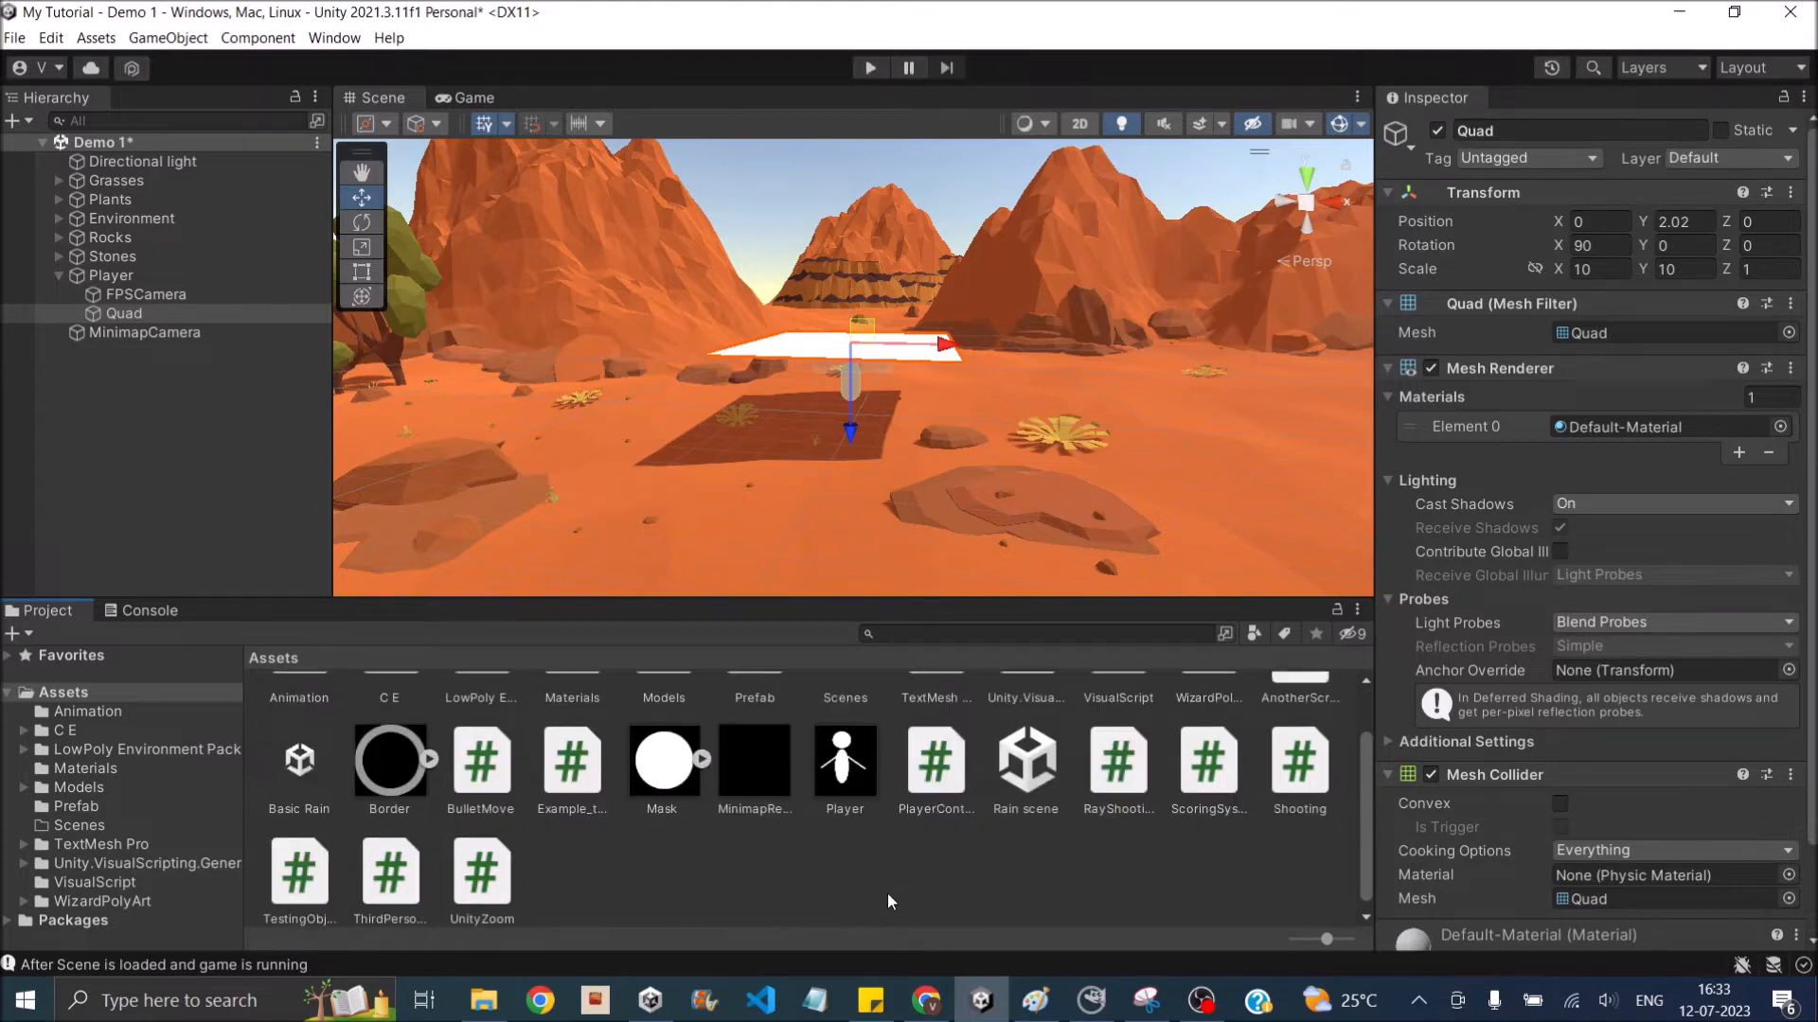
scroll(827, 857, "up", 2)
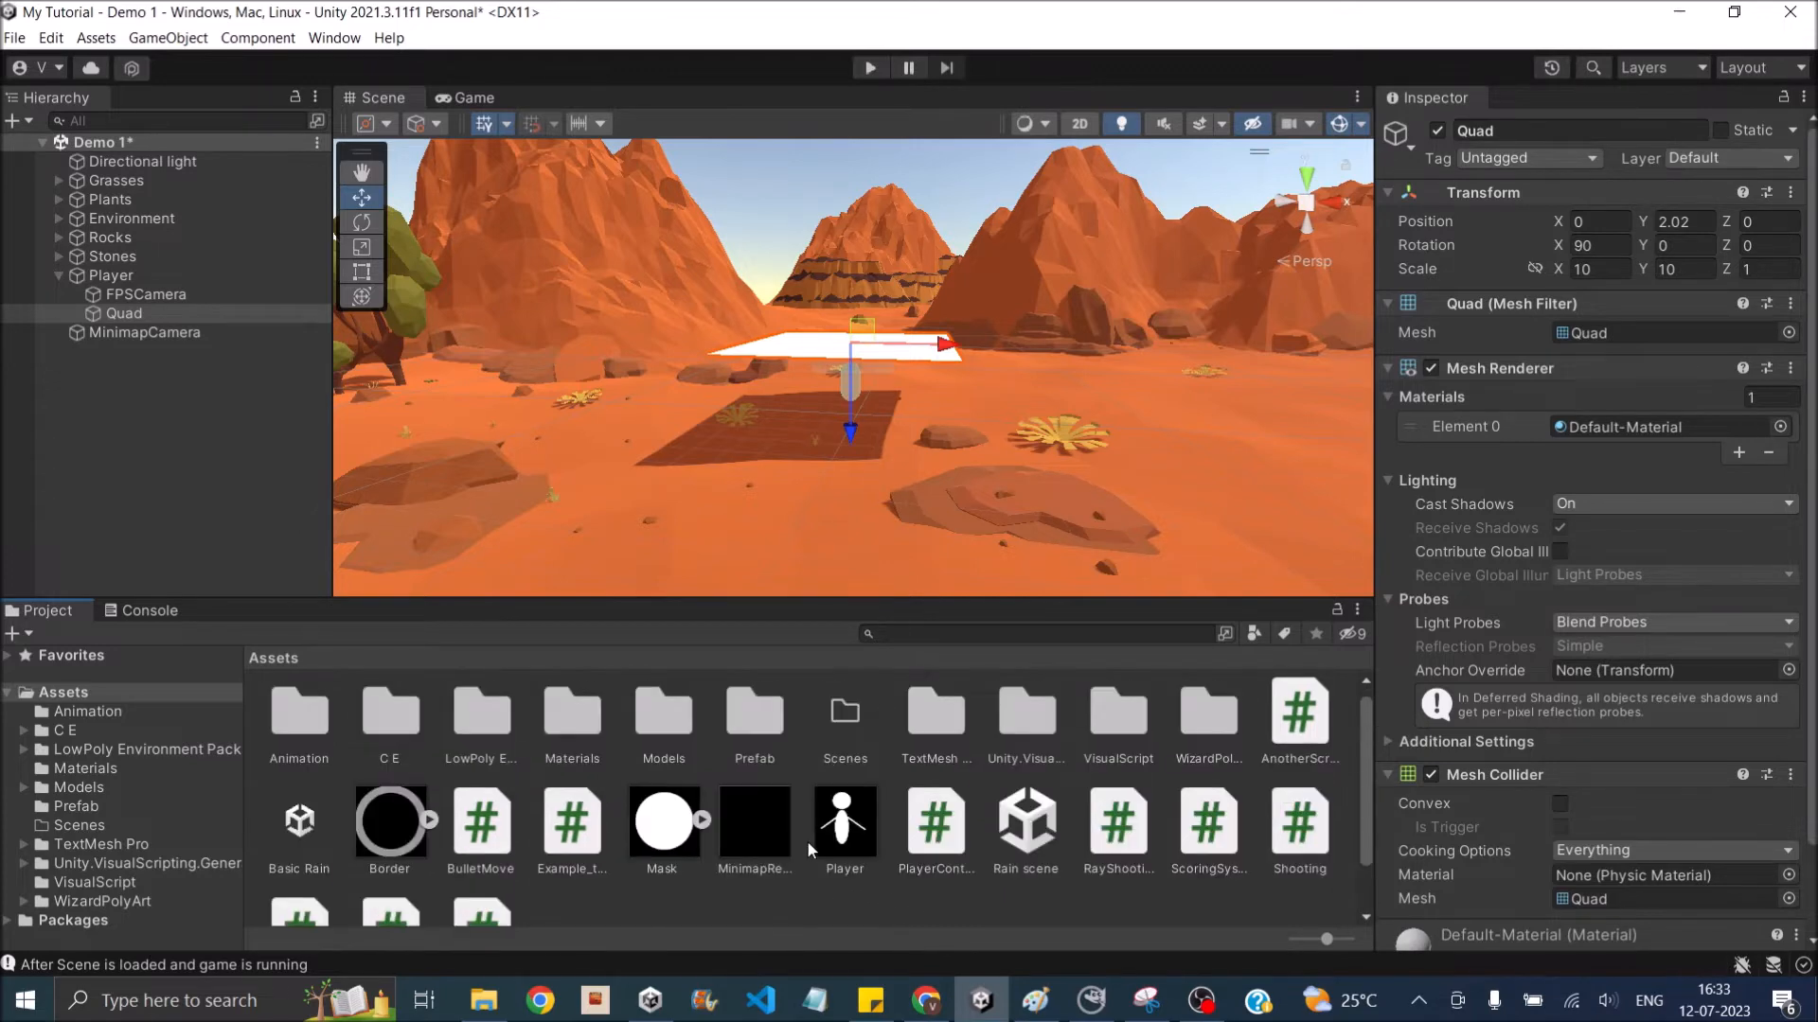
left_click(80, 770)
left_click(574, 725)
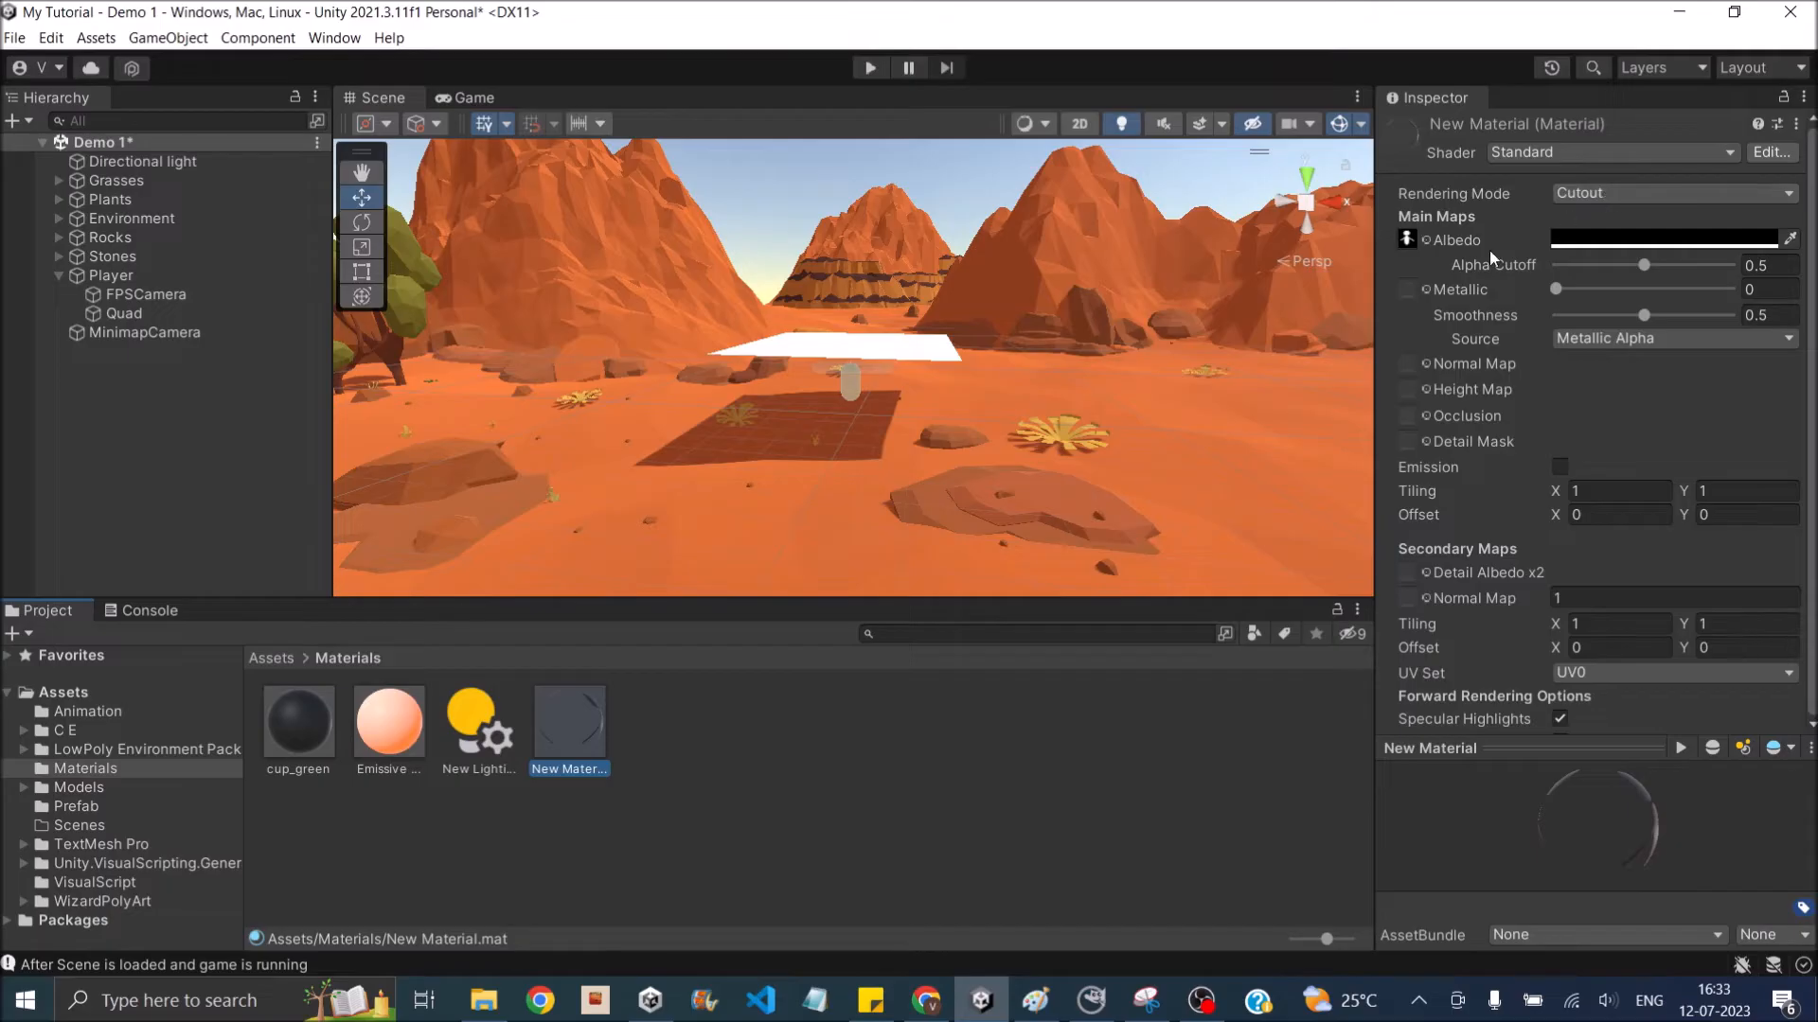
left_click(1407, 240)
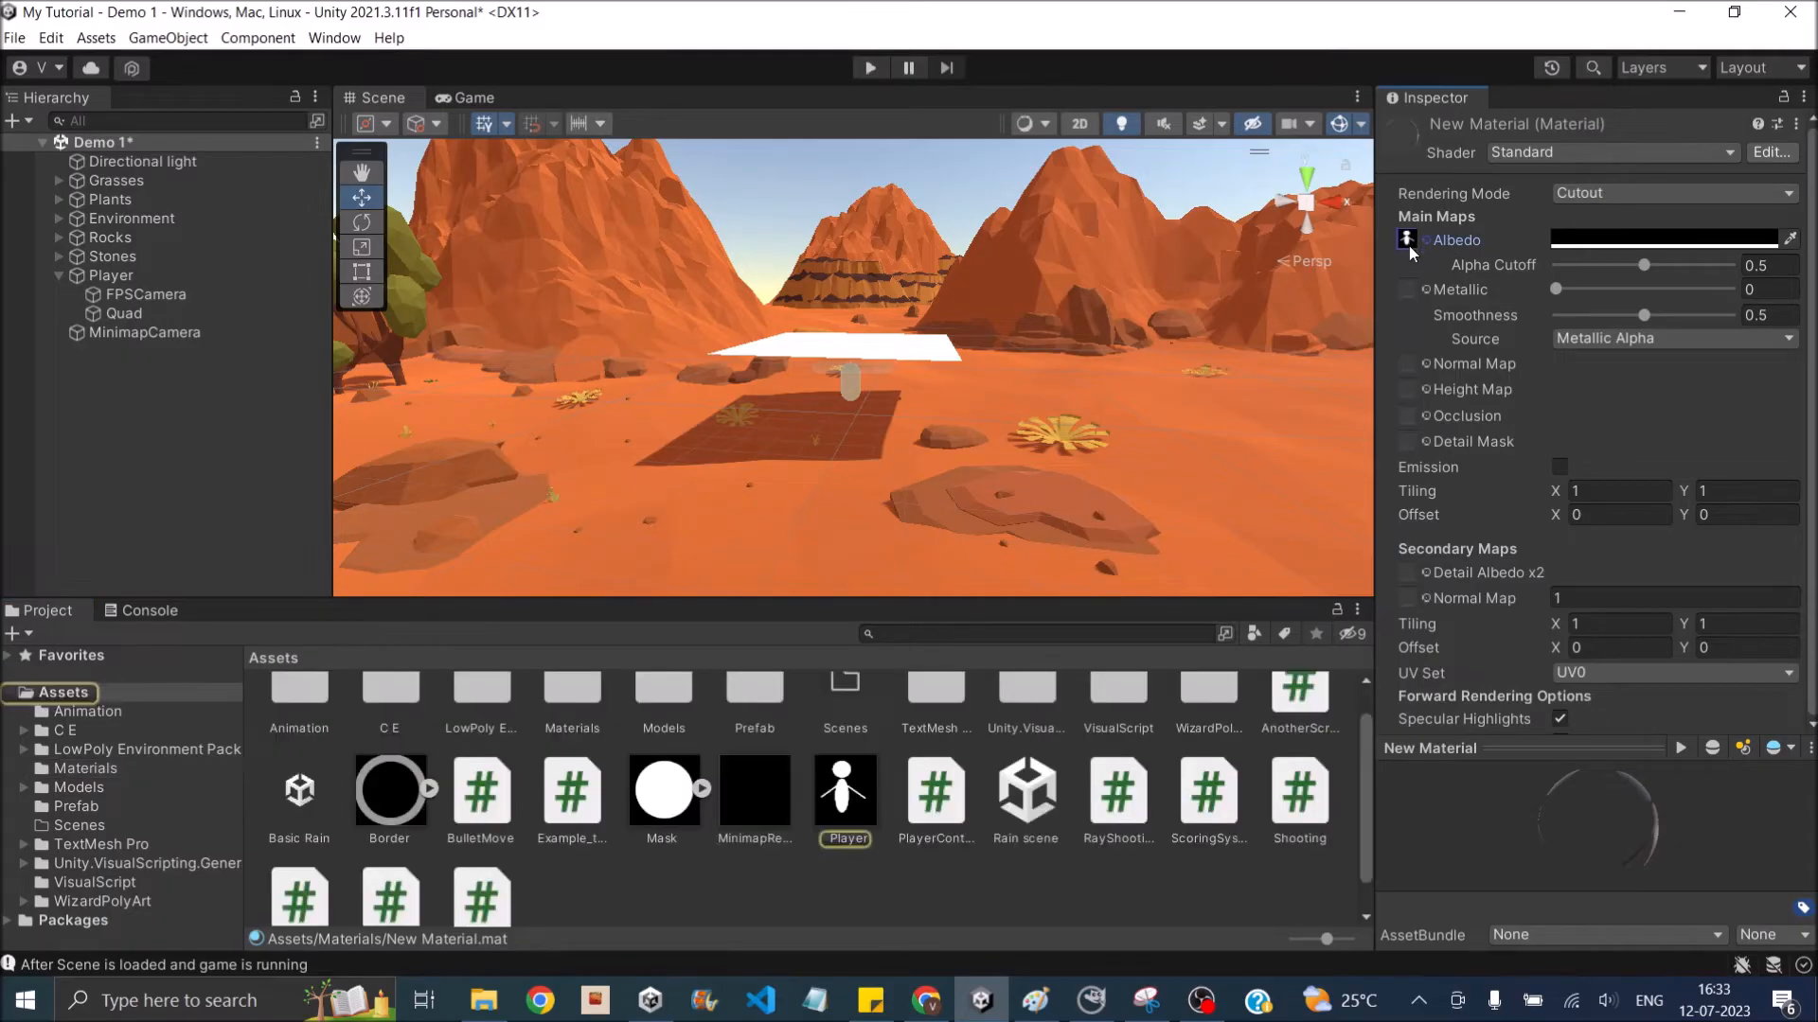
left_click(833, 824)
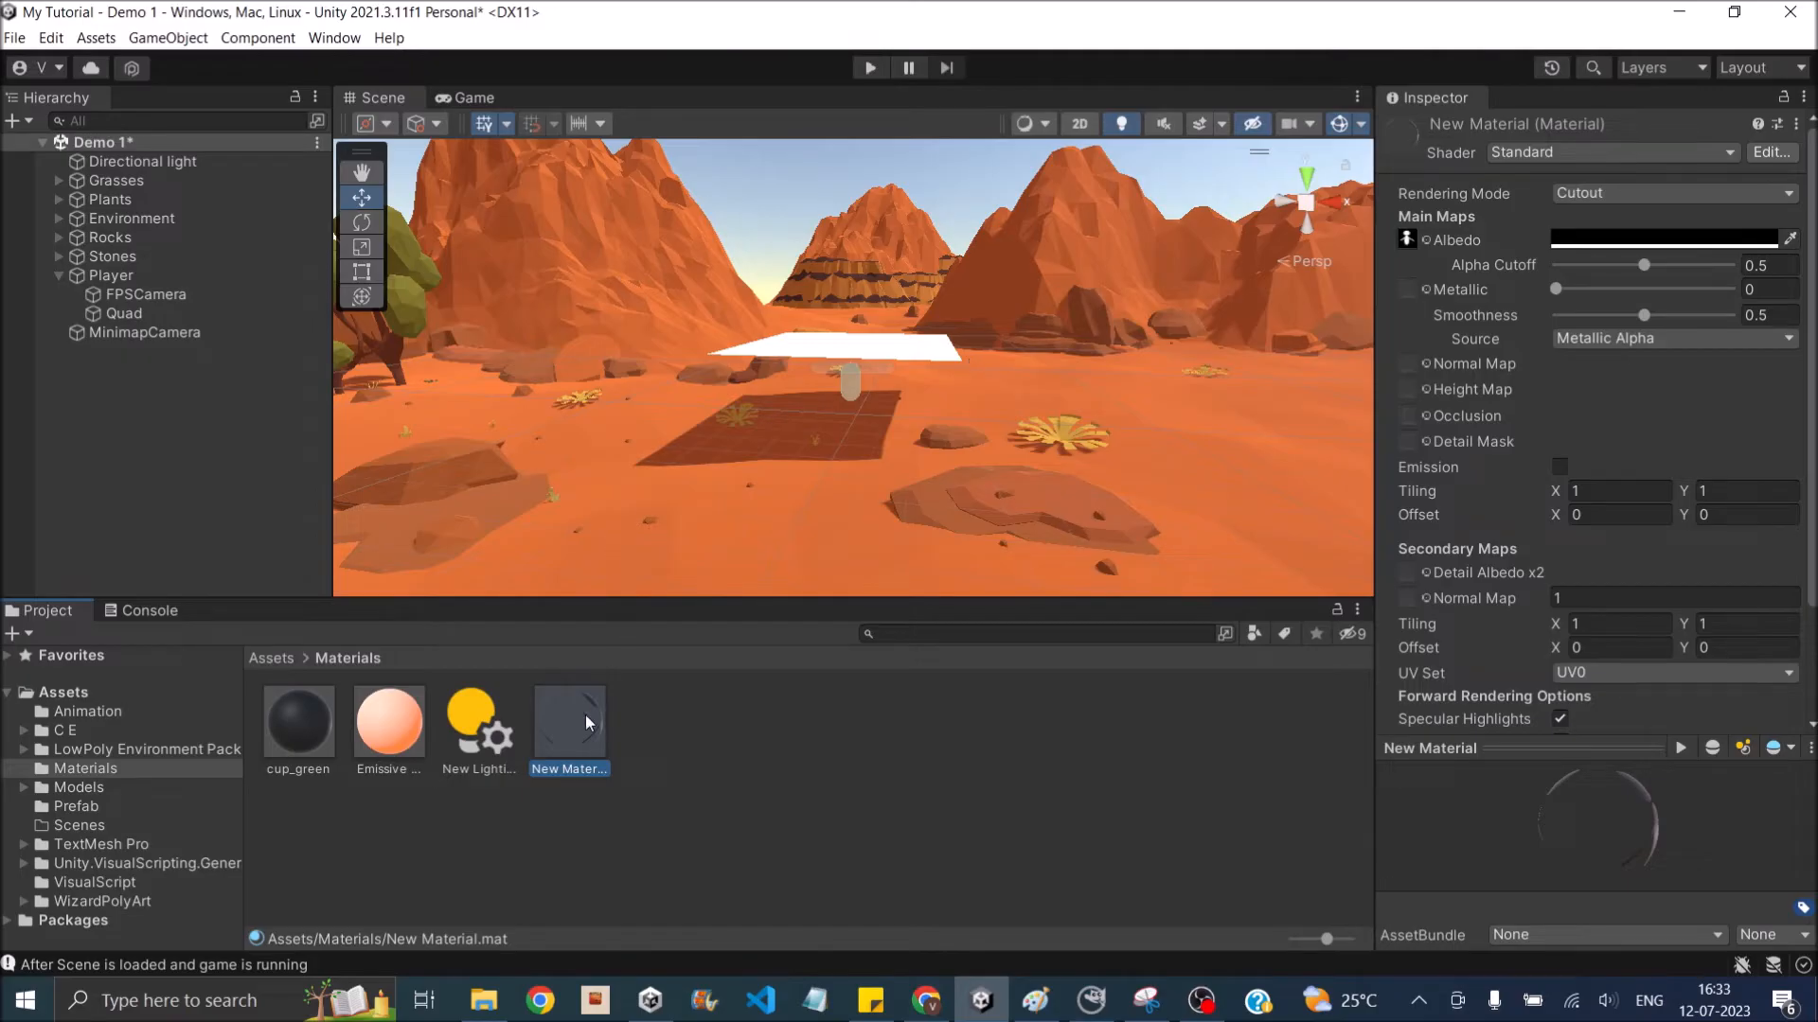
left_click_drag(570, 735, 846, 343)
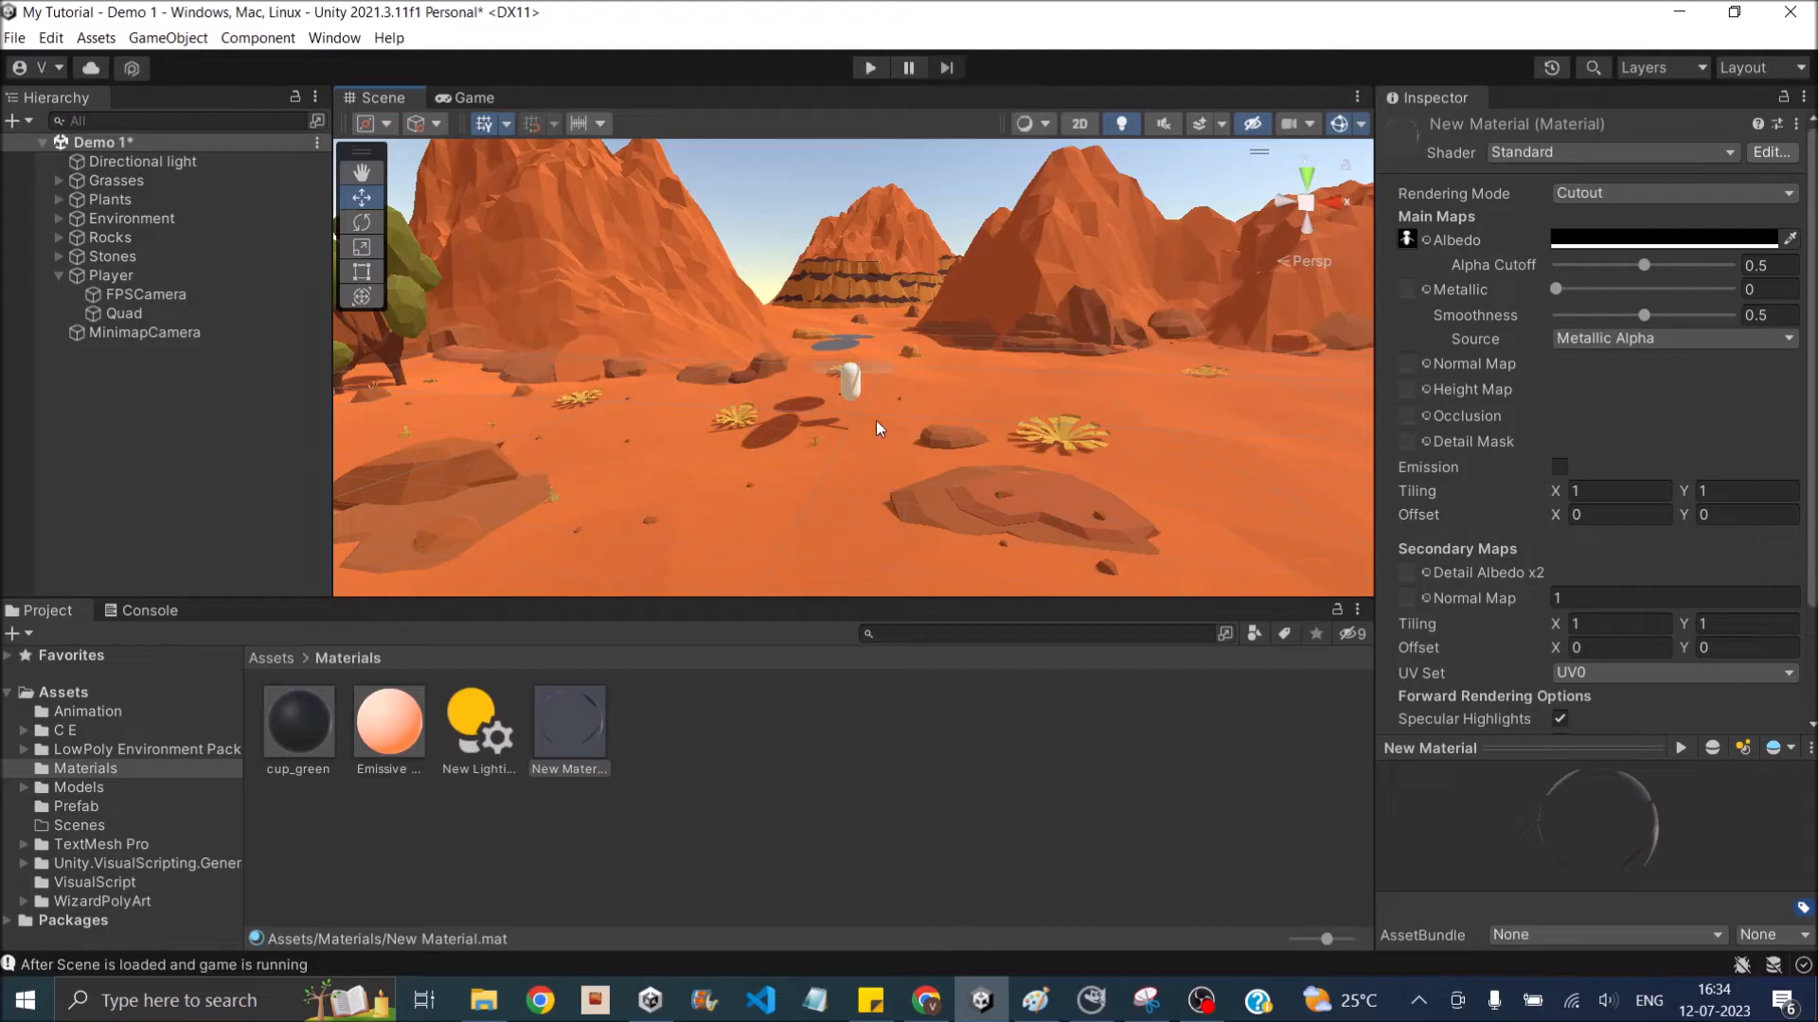
left_click(470, 98)
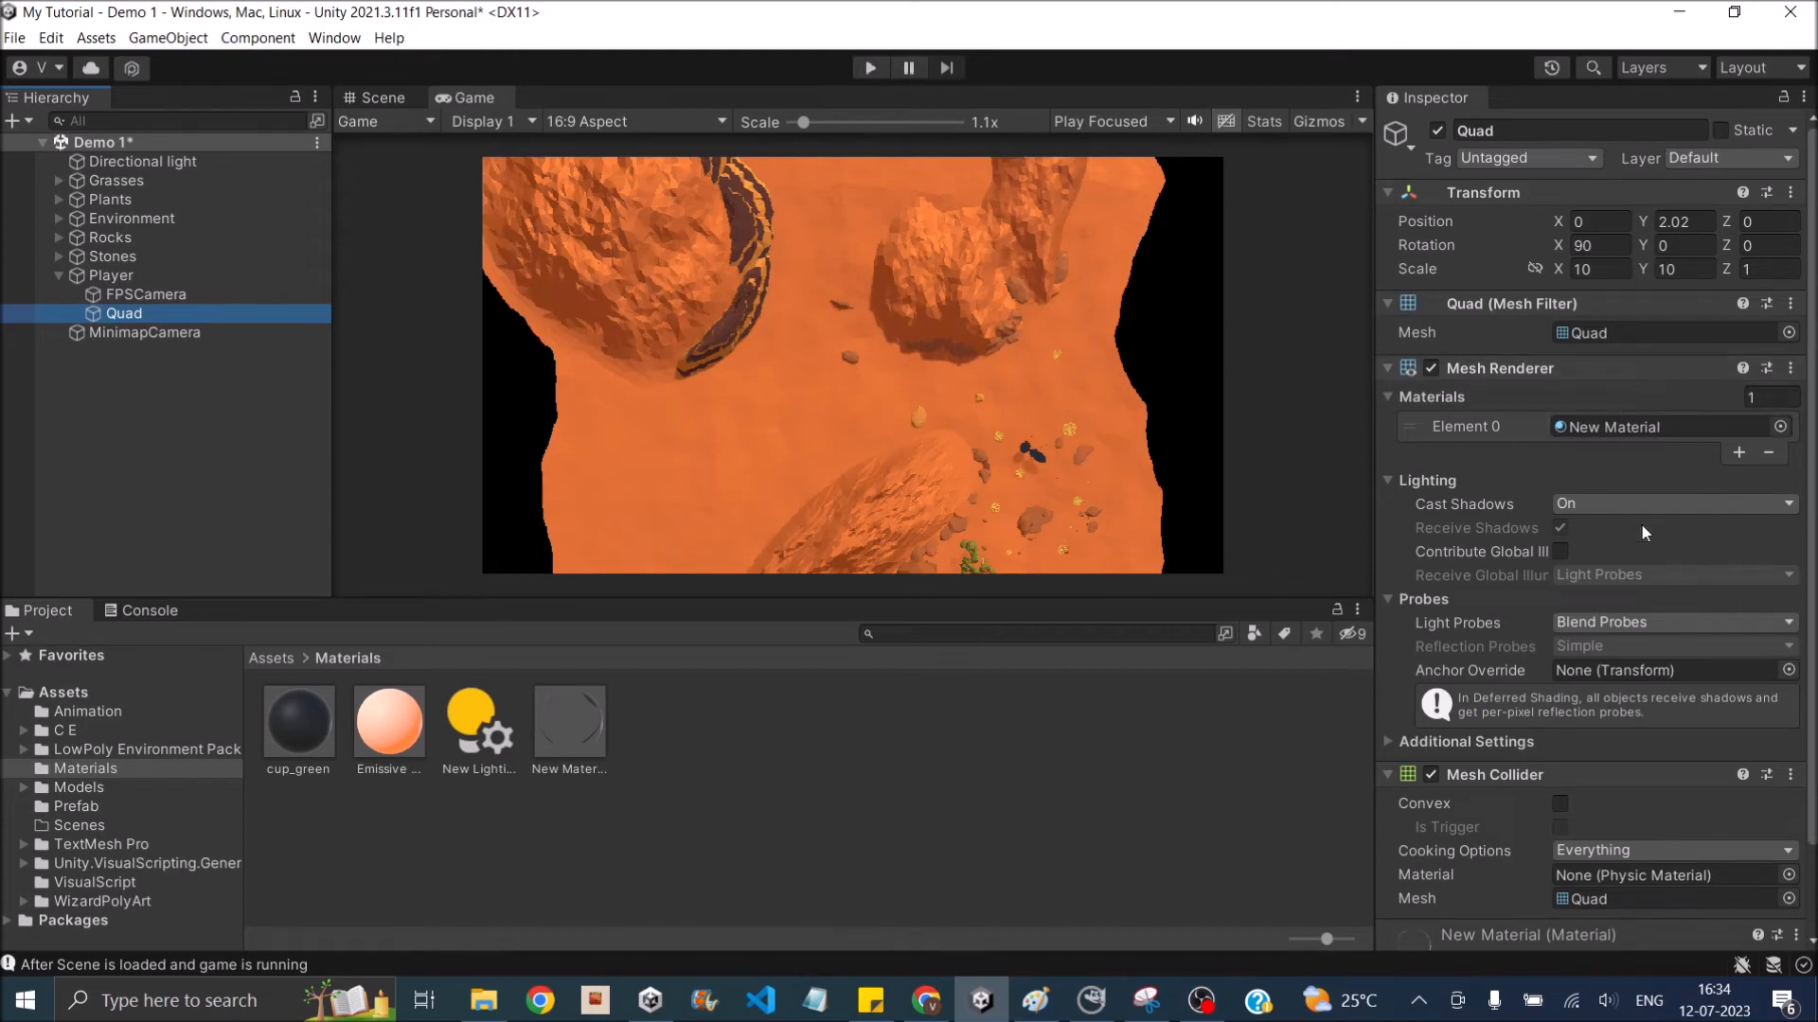
- Remove Quad's Mesh Collider component and turn its Cast Shadows setting off
scroll(1633, 524, "down", 3)
left_click(1789, 675)
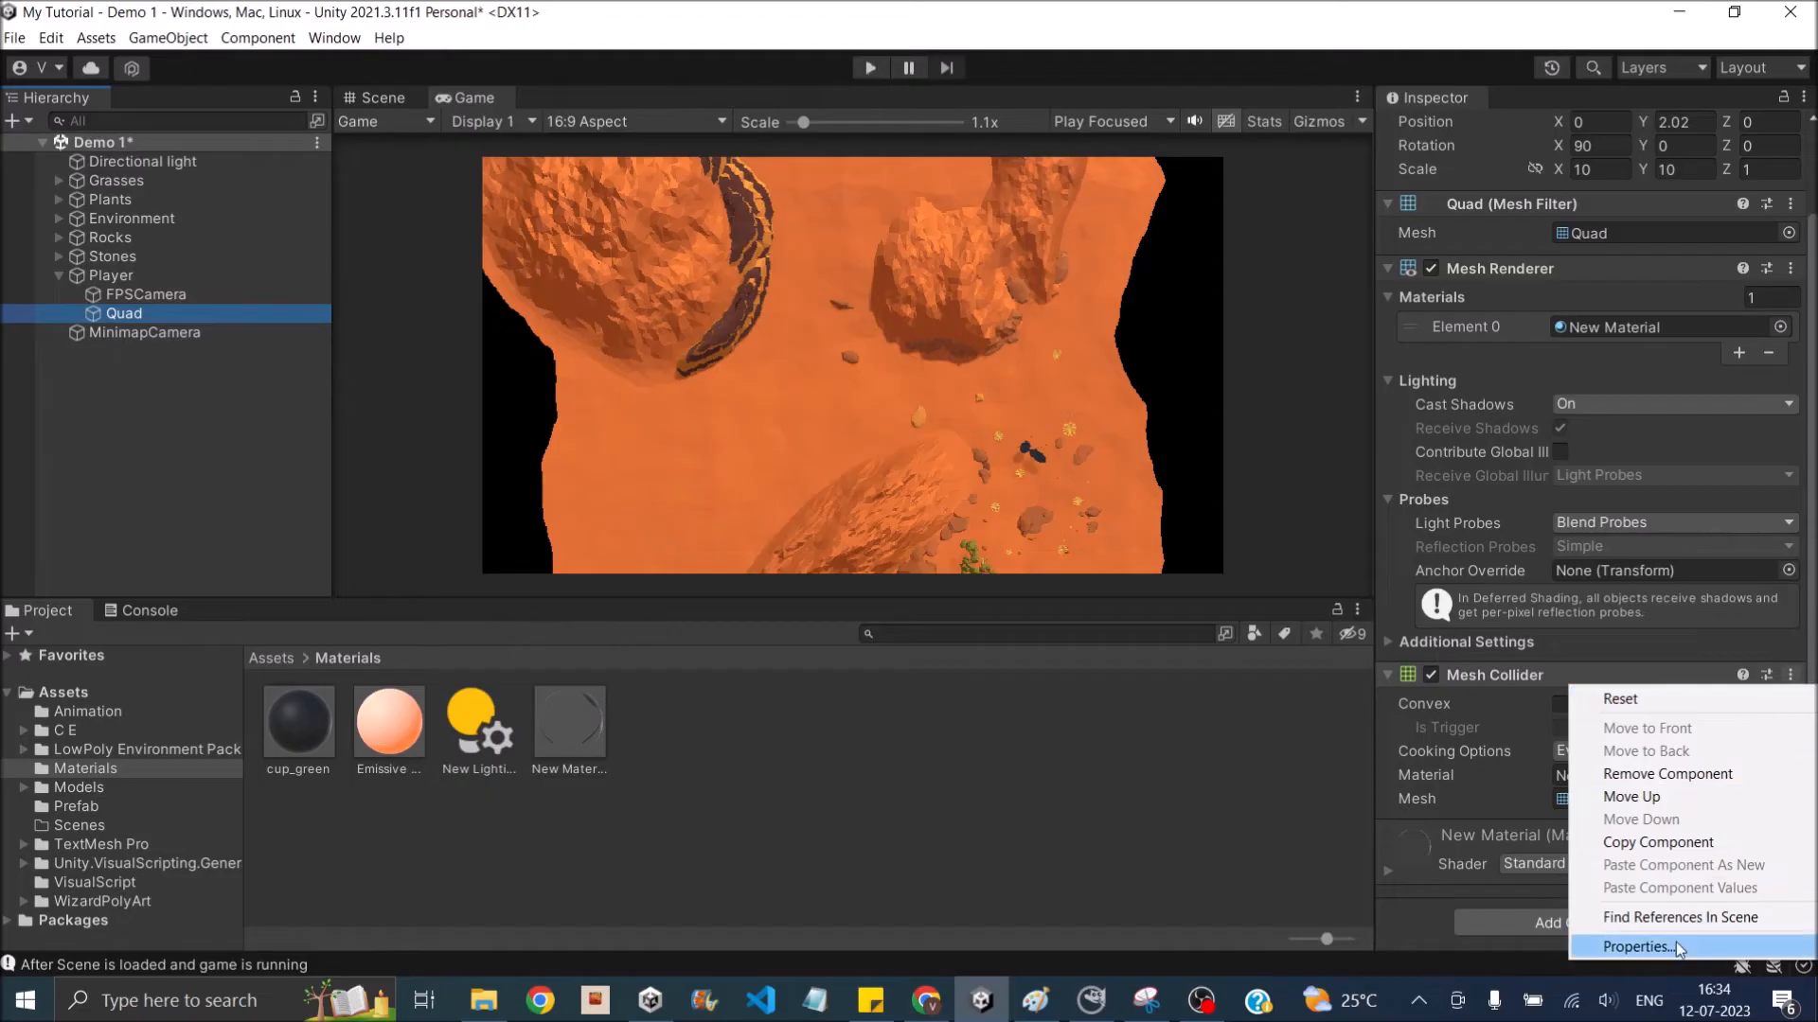
left_click(1673, 774)
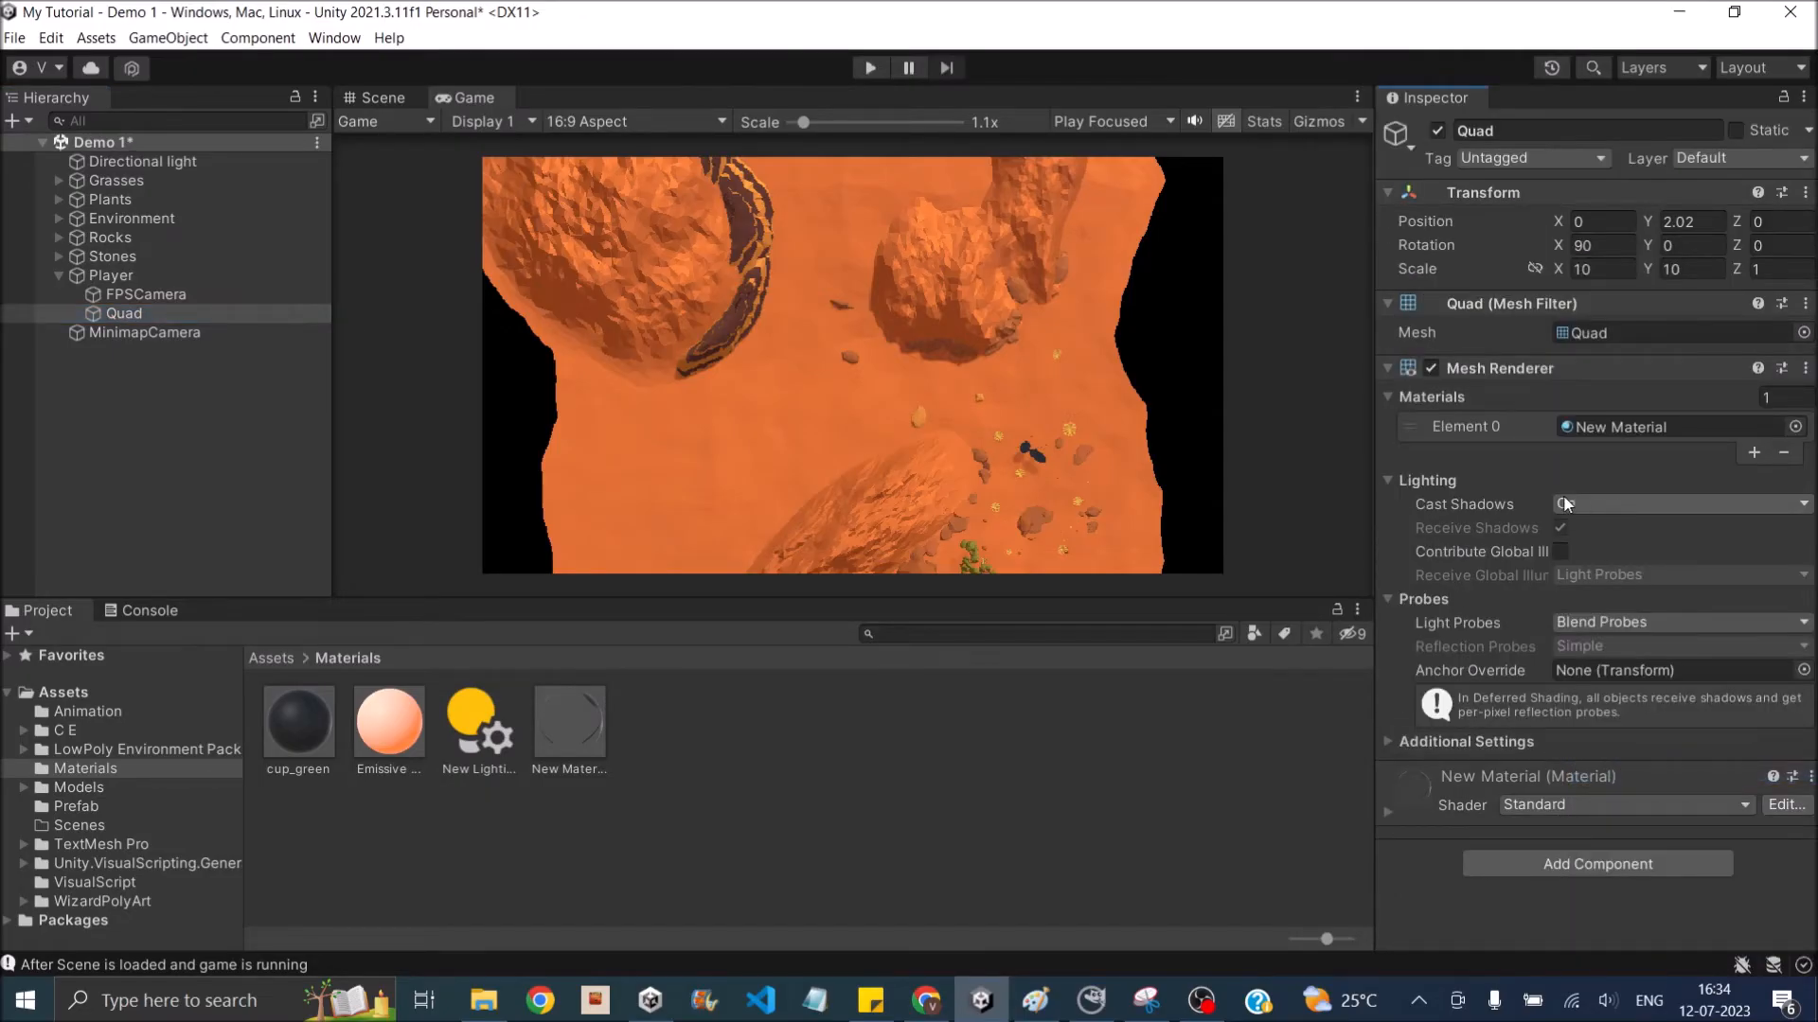
left_click(1577, 499)
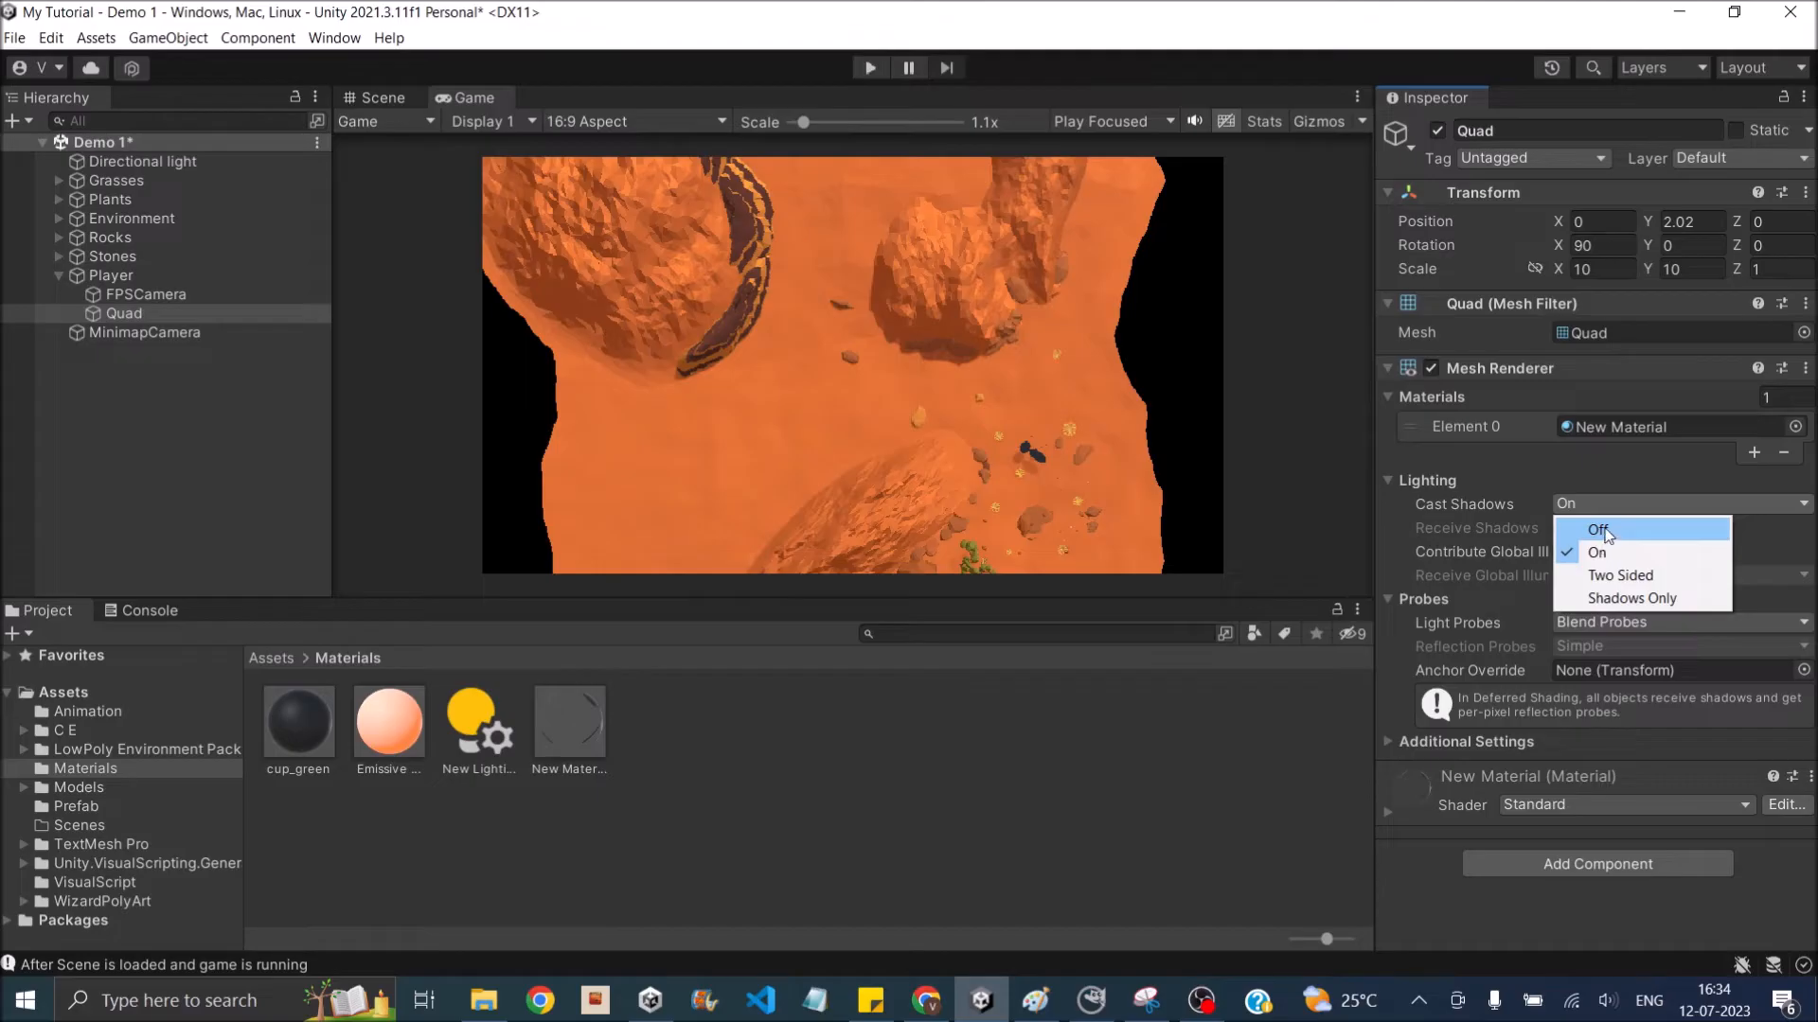
left_click(1605, 528)
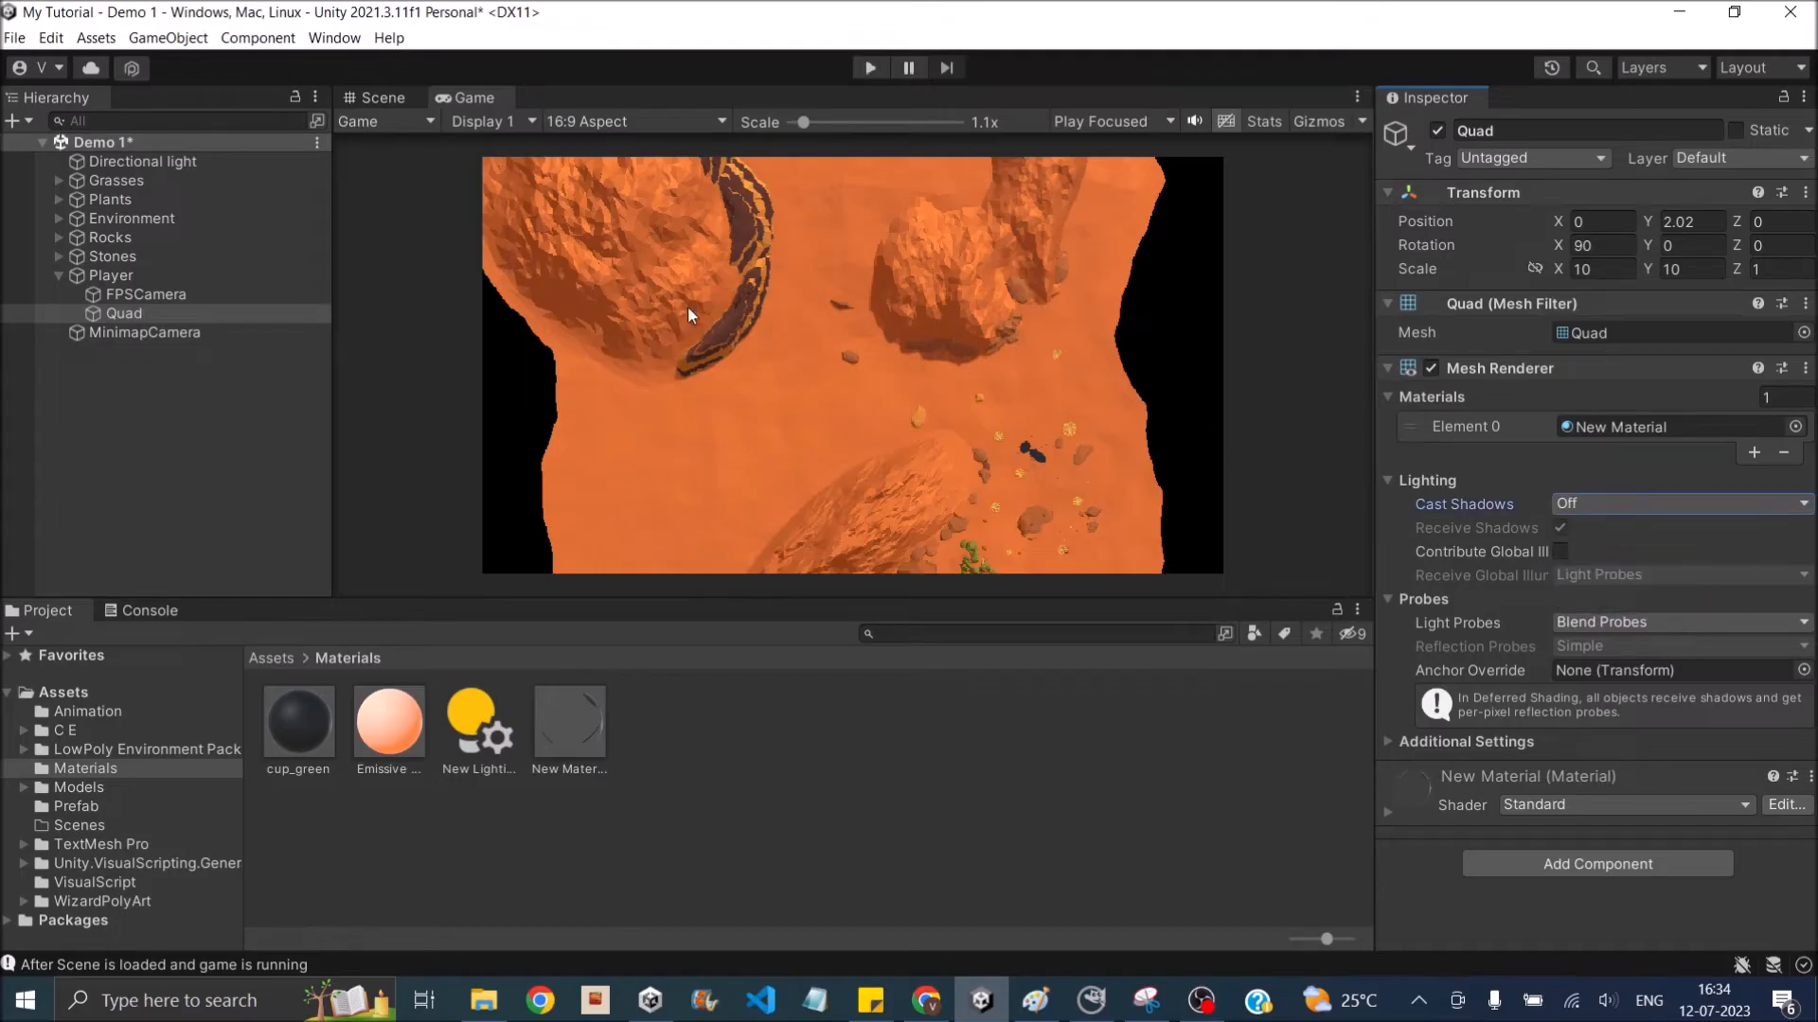
- Assign the Terrain layer to Environment_1 and all Mounting objects under Environment
left_click(59, 275)
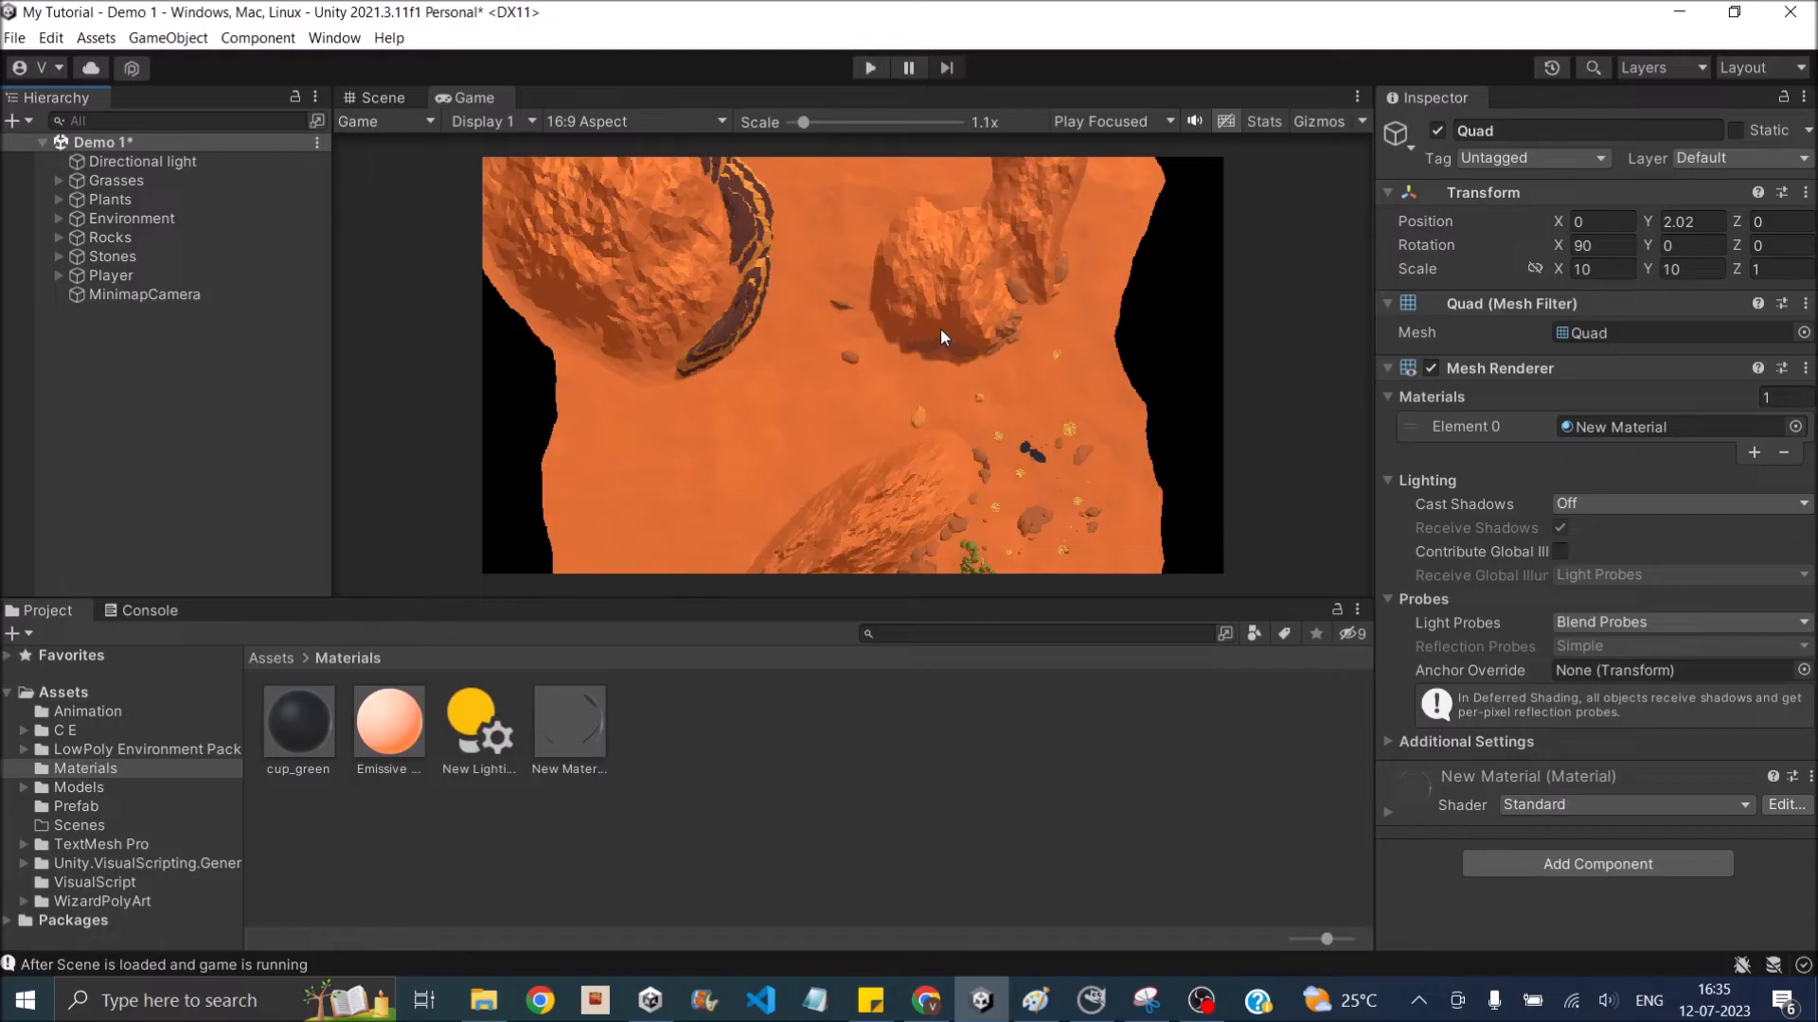
left_click(59, 219)
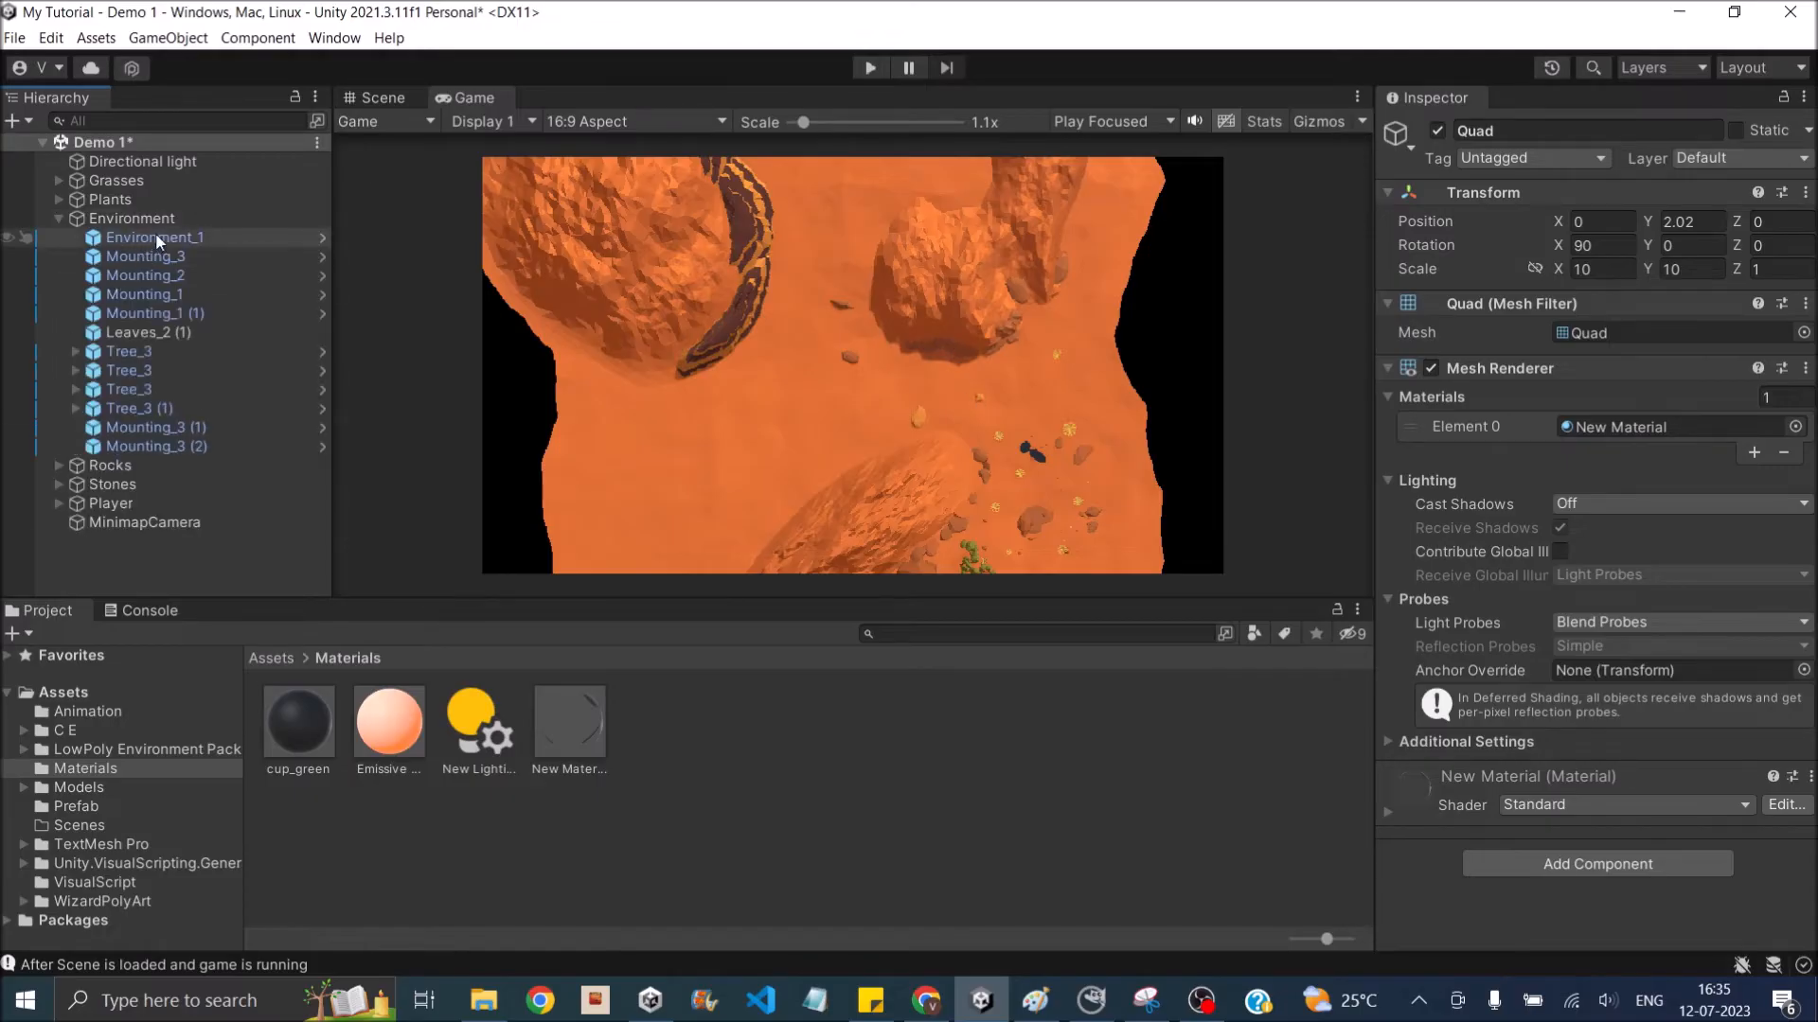
left_click(170, 236)
left_click(190, 257, "ctrl")
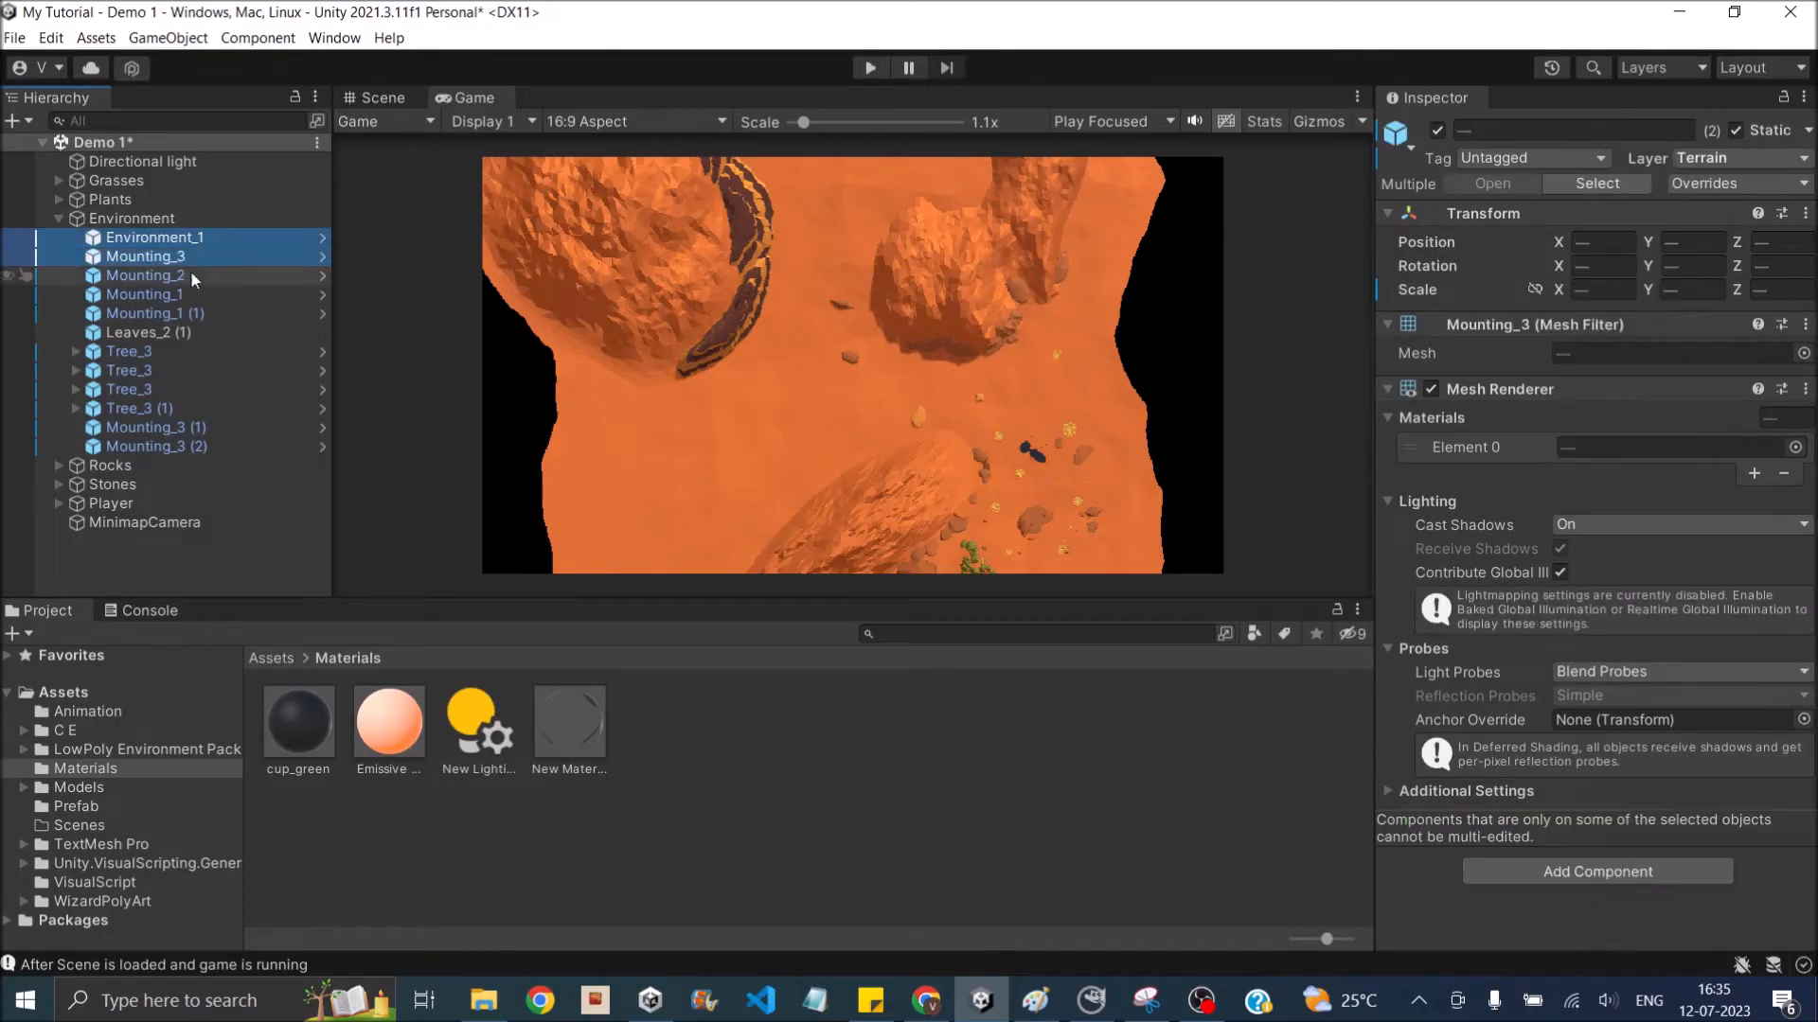
left_click(189, 276, "ctrl")
left_click(185, 294, "ctrl")
left_click(186, 313, "ctrl")
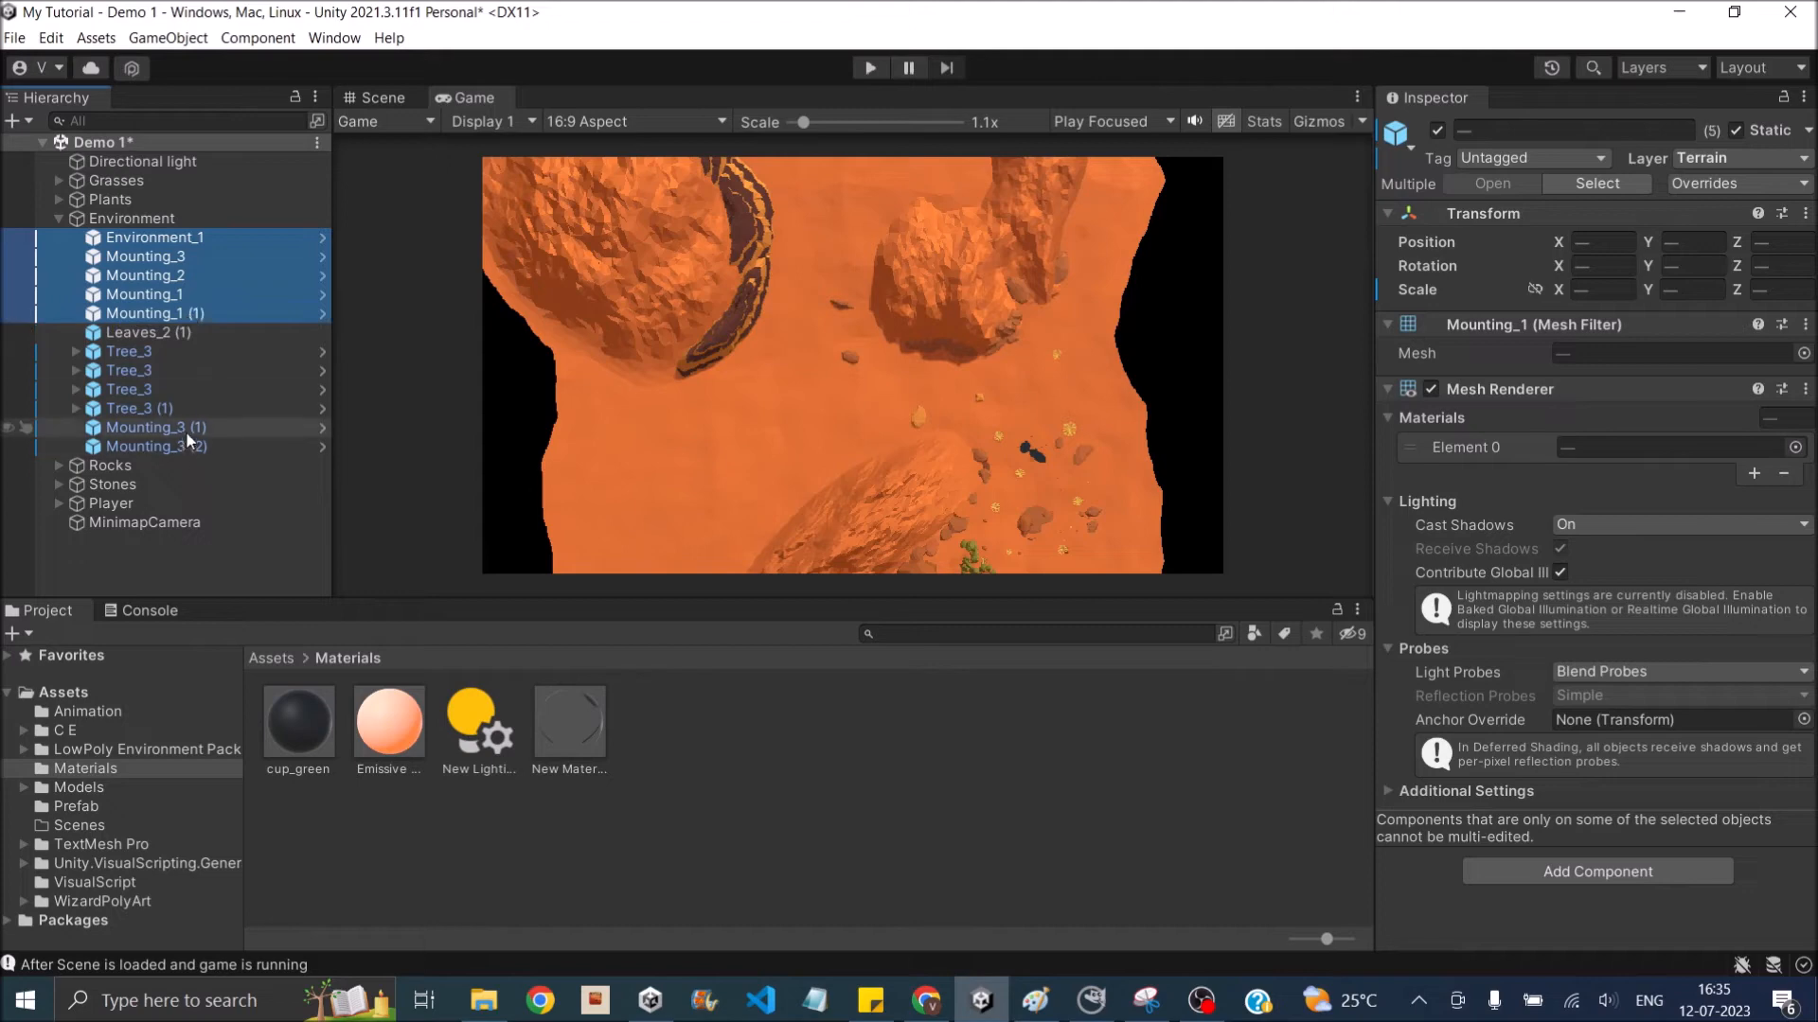
left_click(186, 428, "ctrl")
left_click(186, 445, "ctrl")
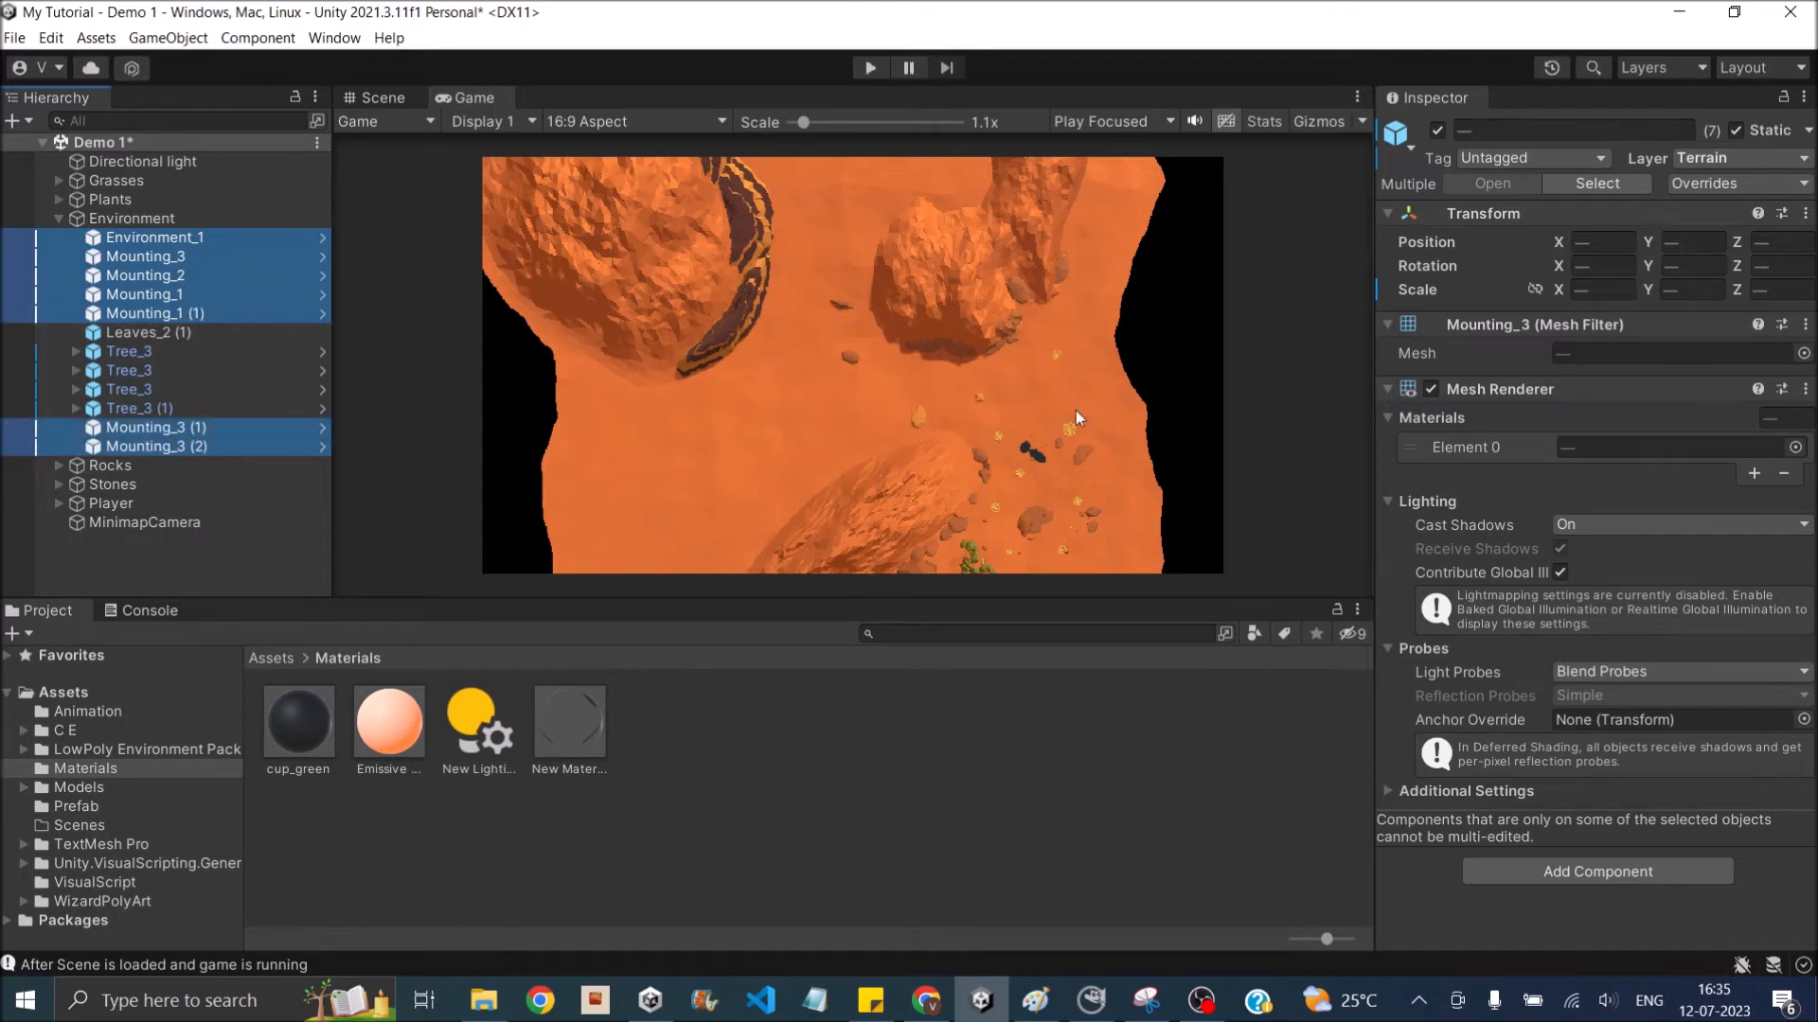
left_click(1713, 157)
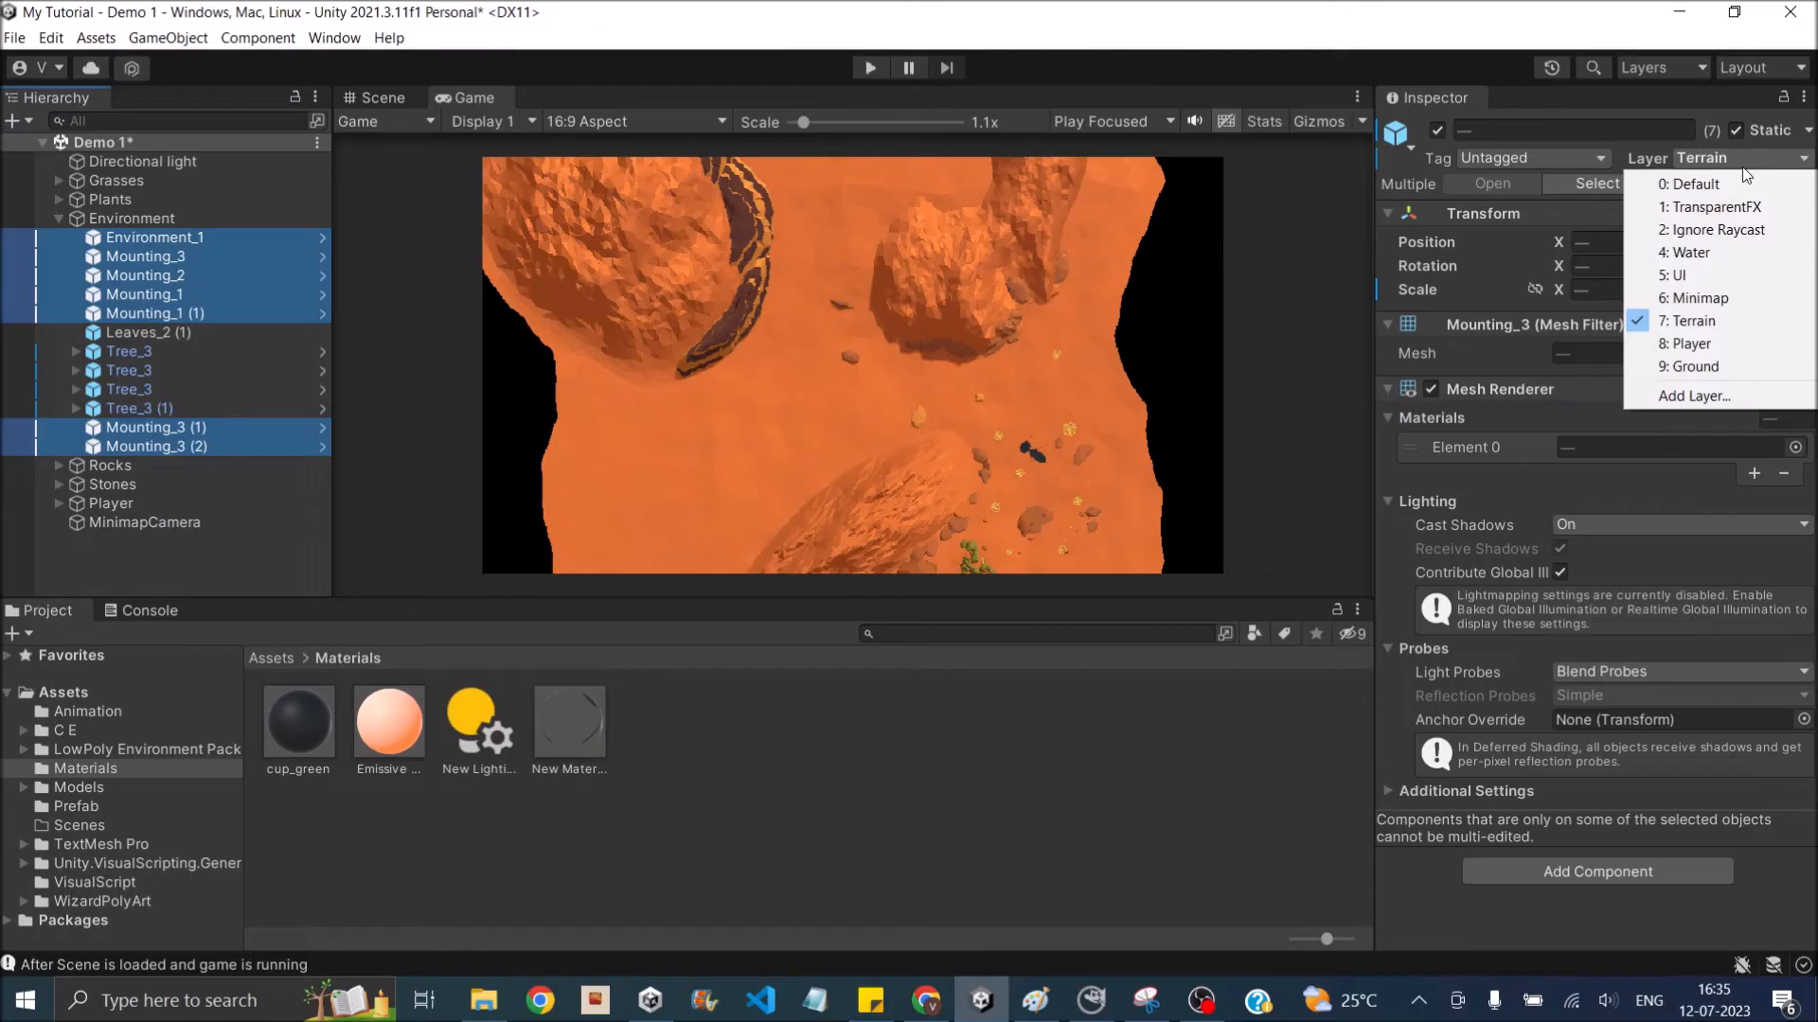
left_click(1690, 321)
- Assign the Minimap layer to the Quad under Player
left_click(110, 503)
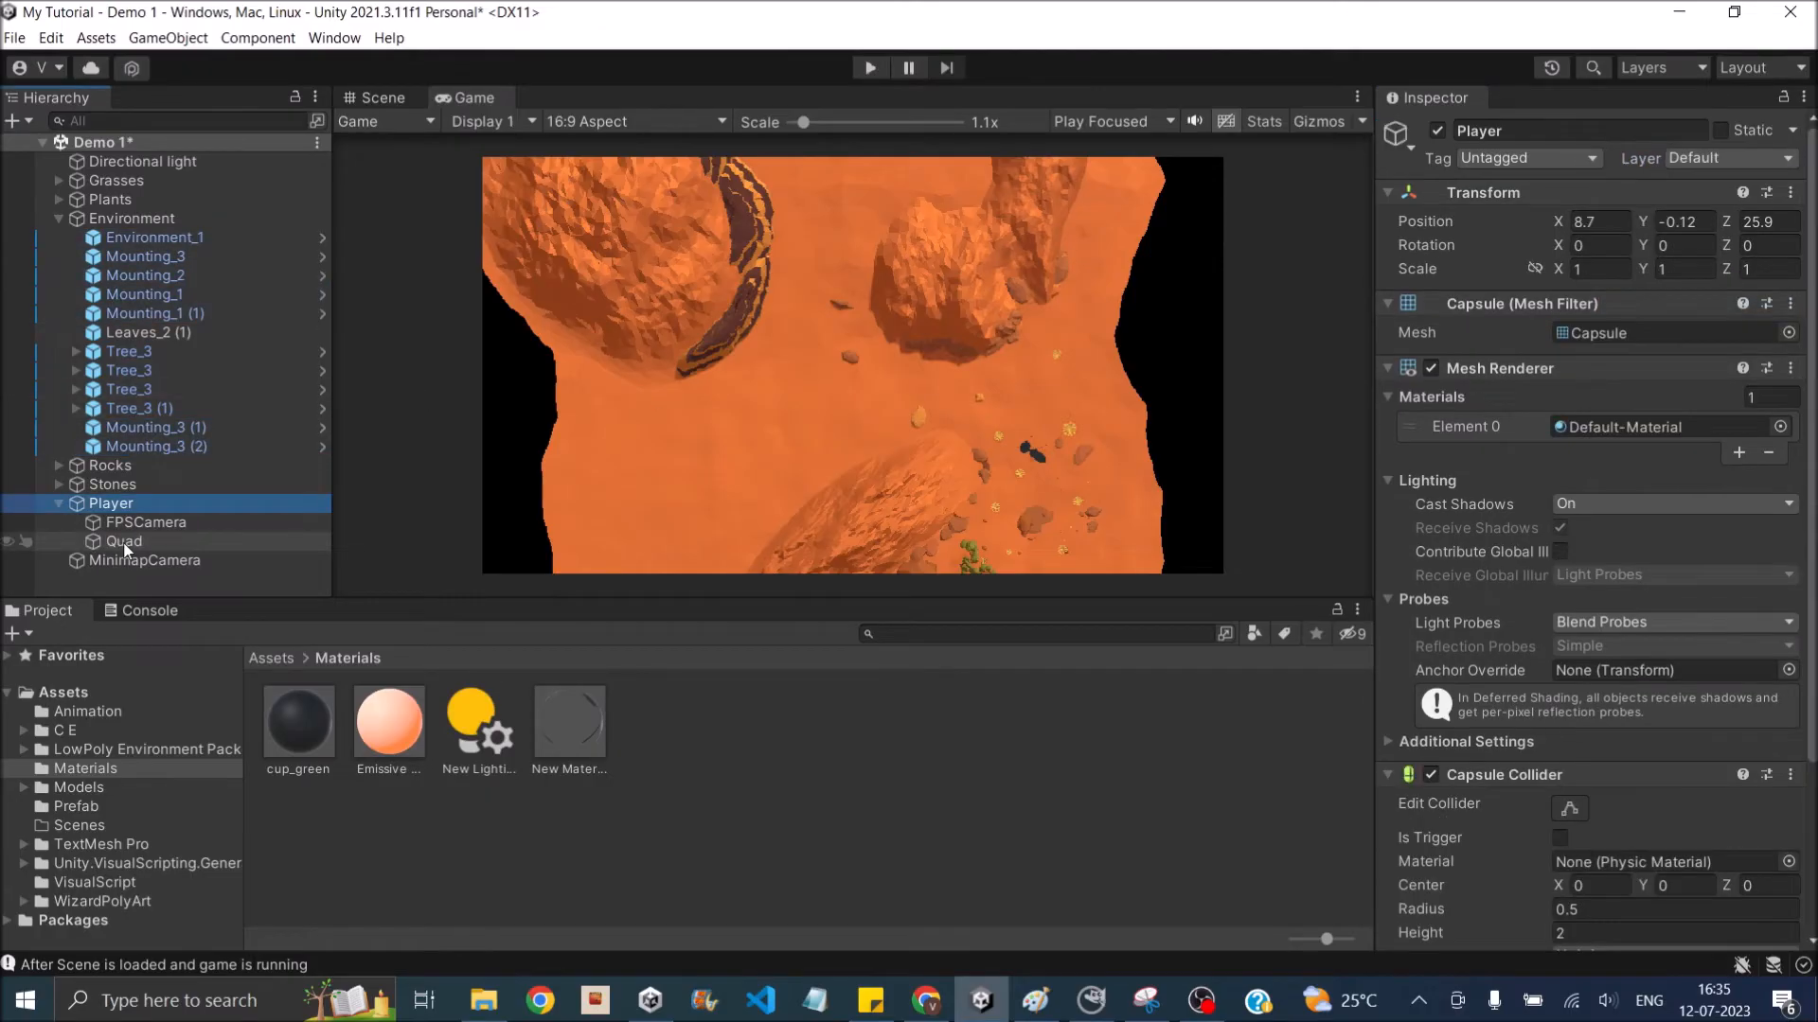
left_click(124, 542)
left_click(1729, 157)
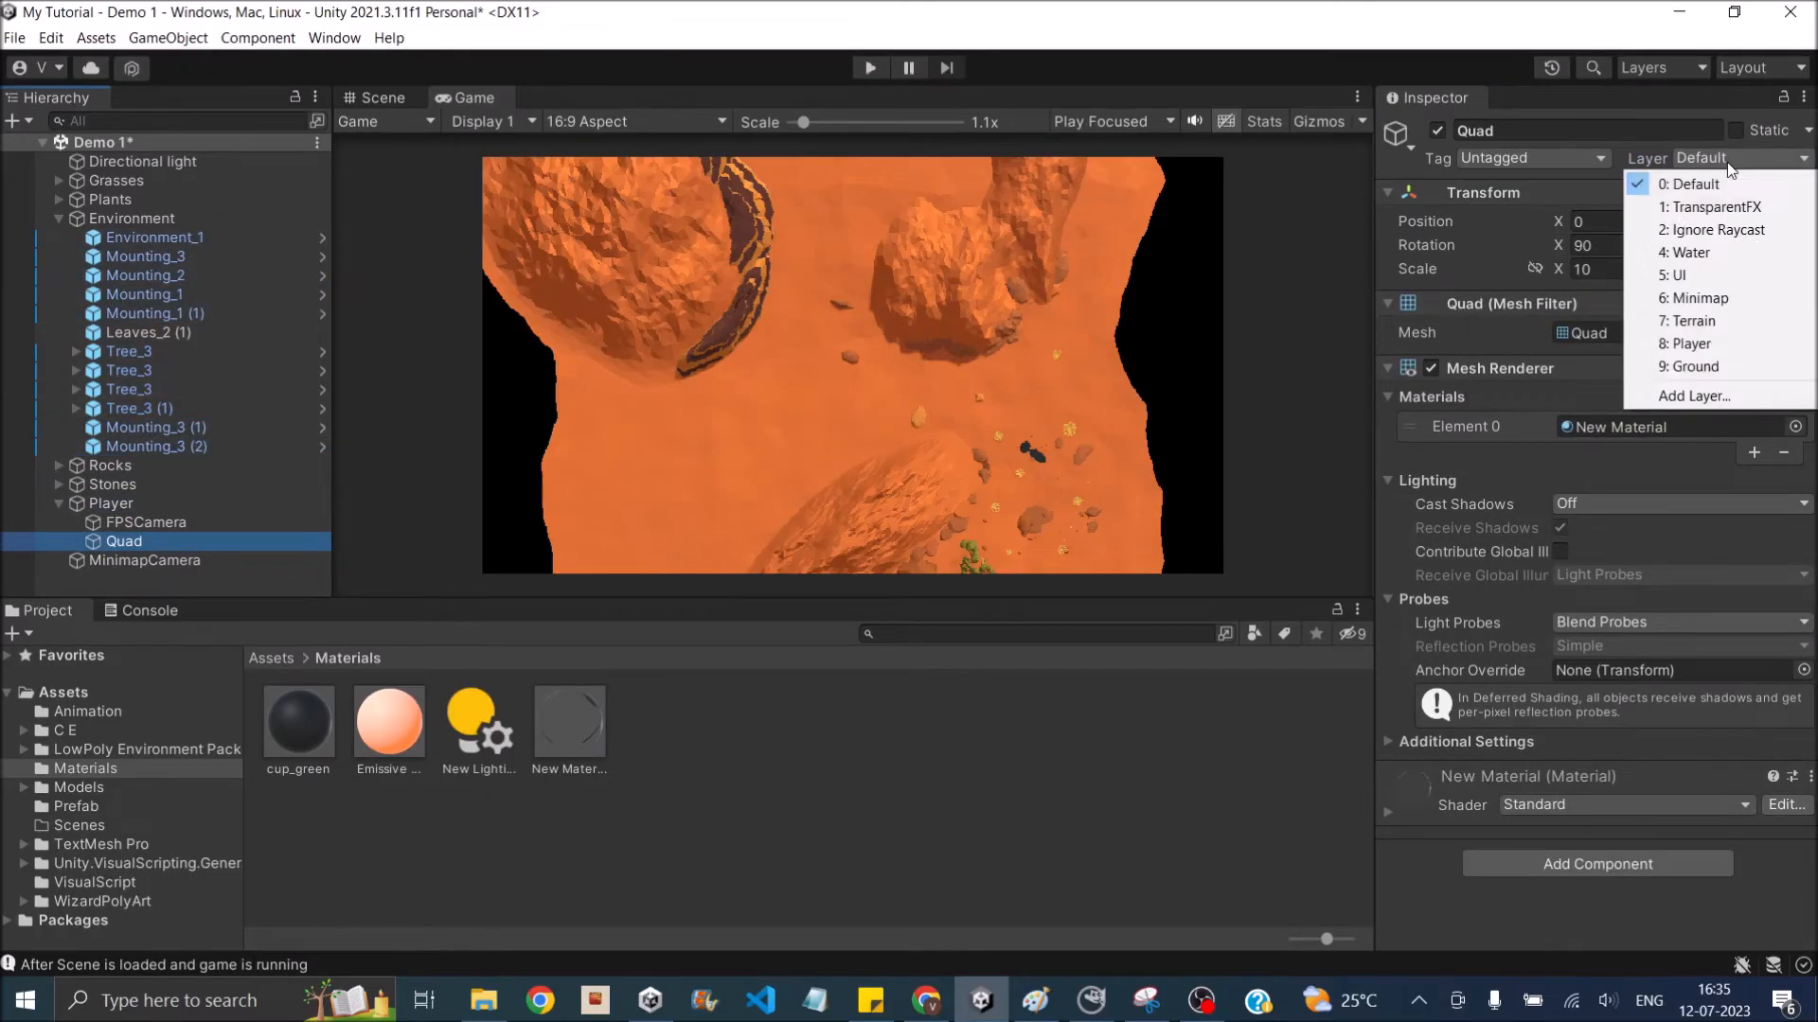
left_click(1725, 299)
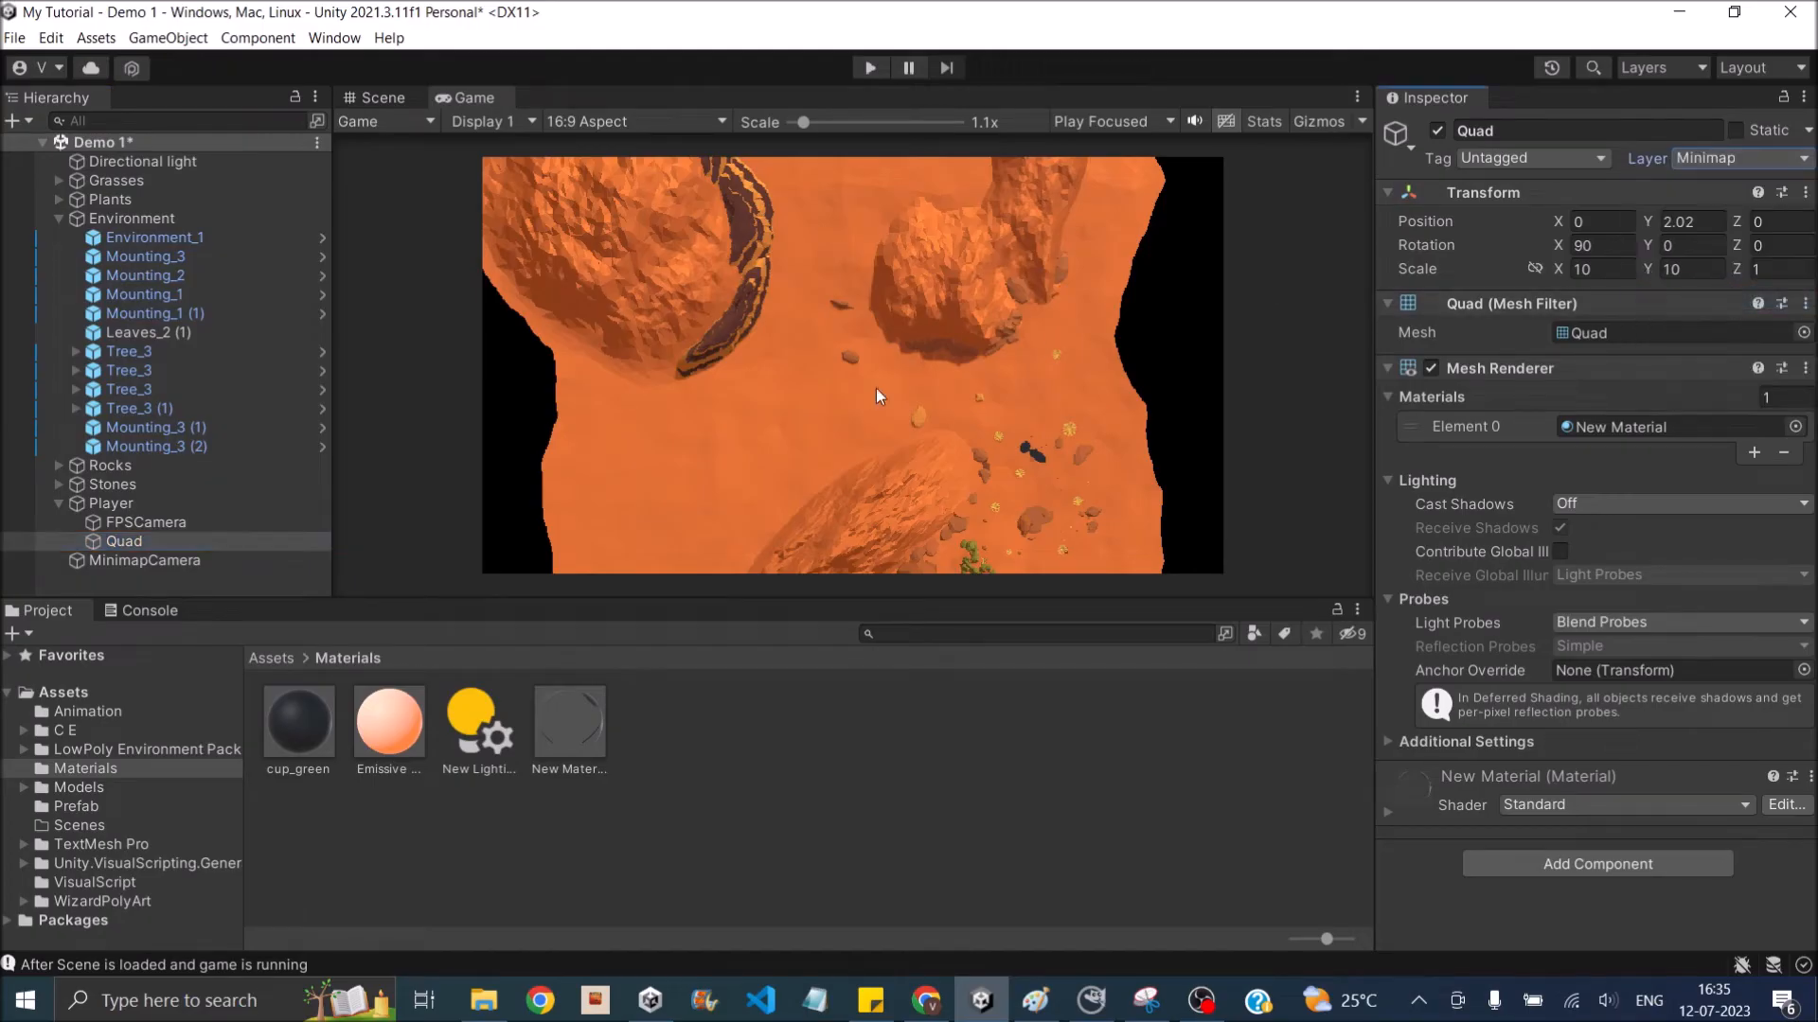
- Restrict MinimapCamera's culling mask to the Minimap and Terrain layers only
left_click(172, 560)
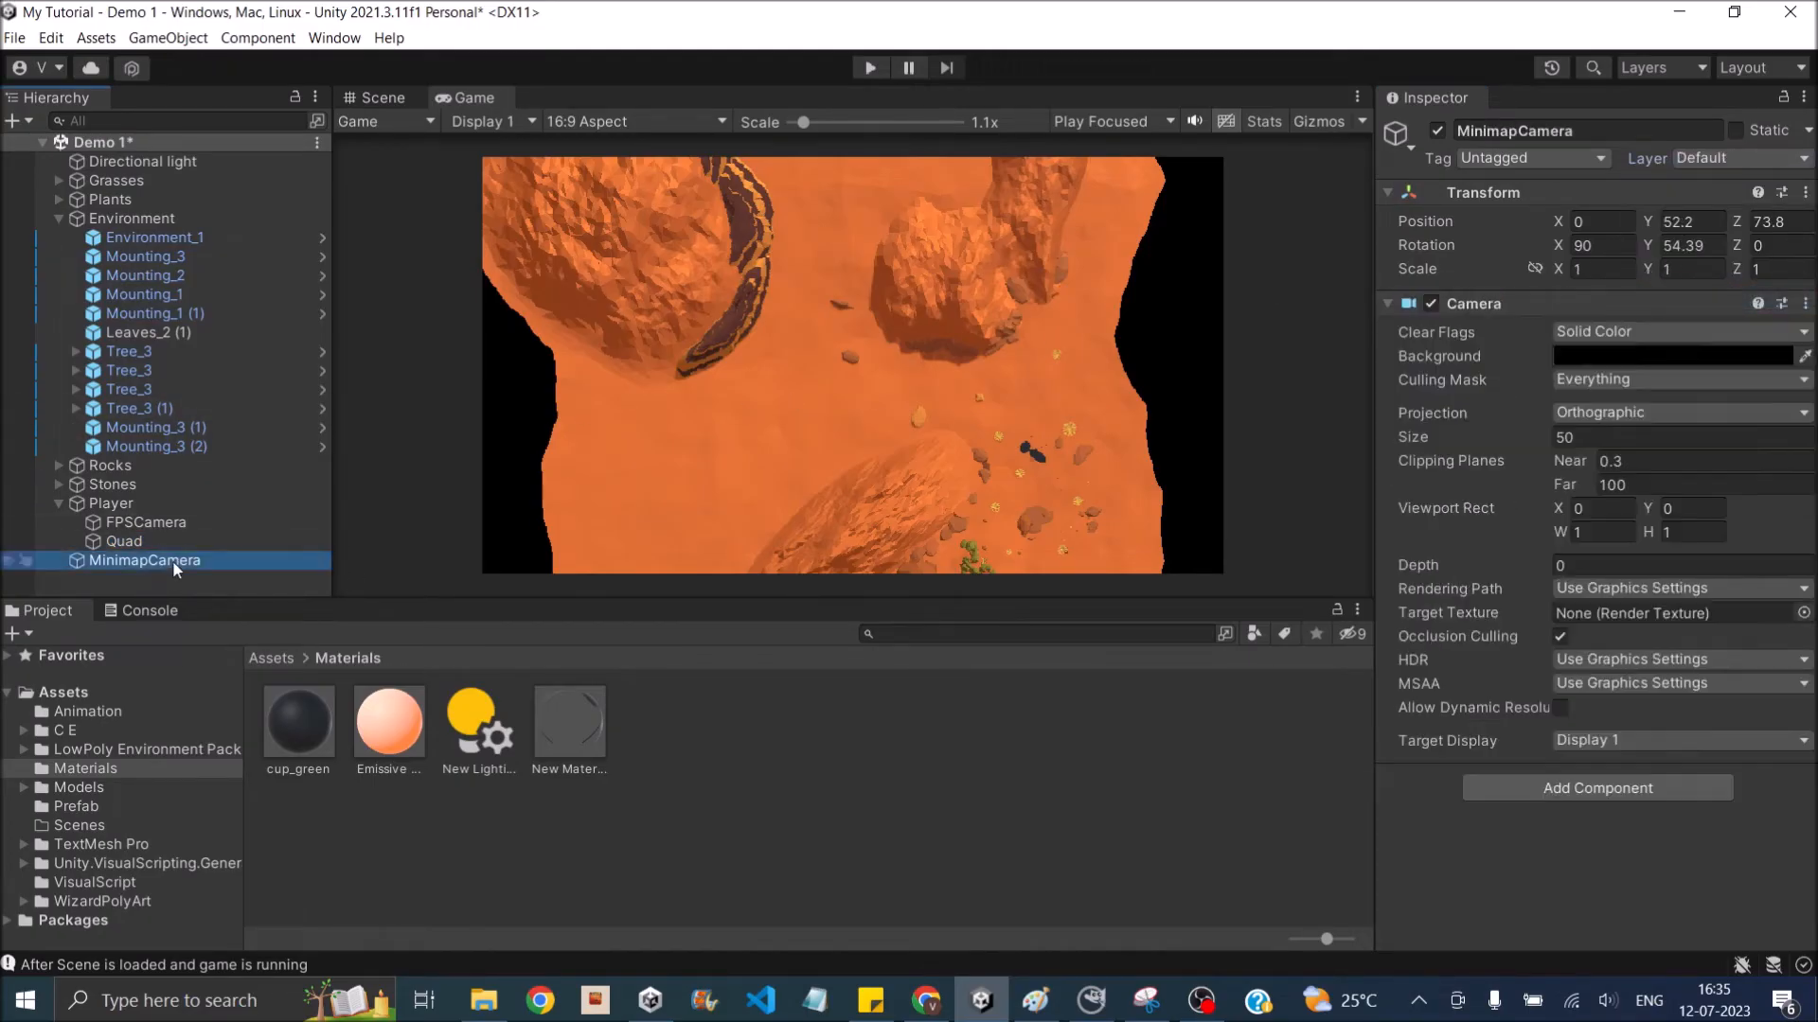
left_click(1611, 377)
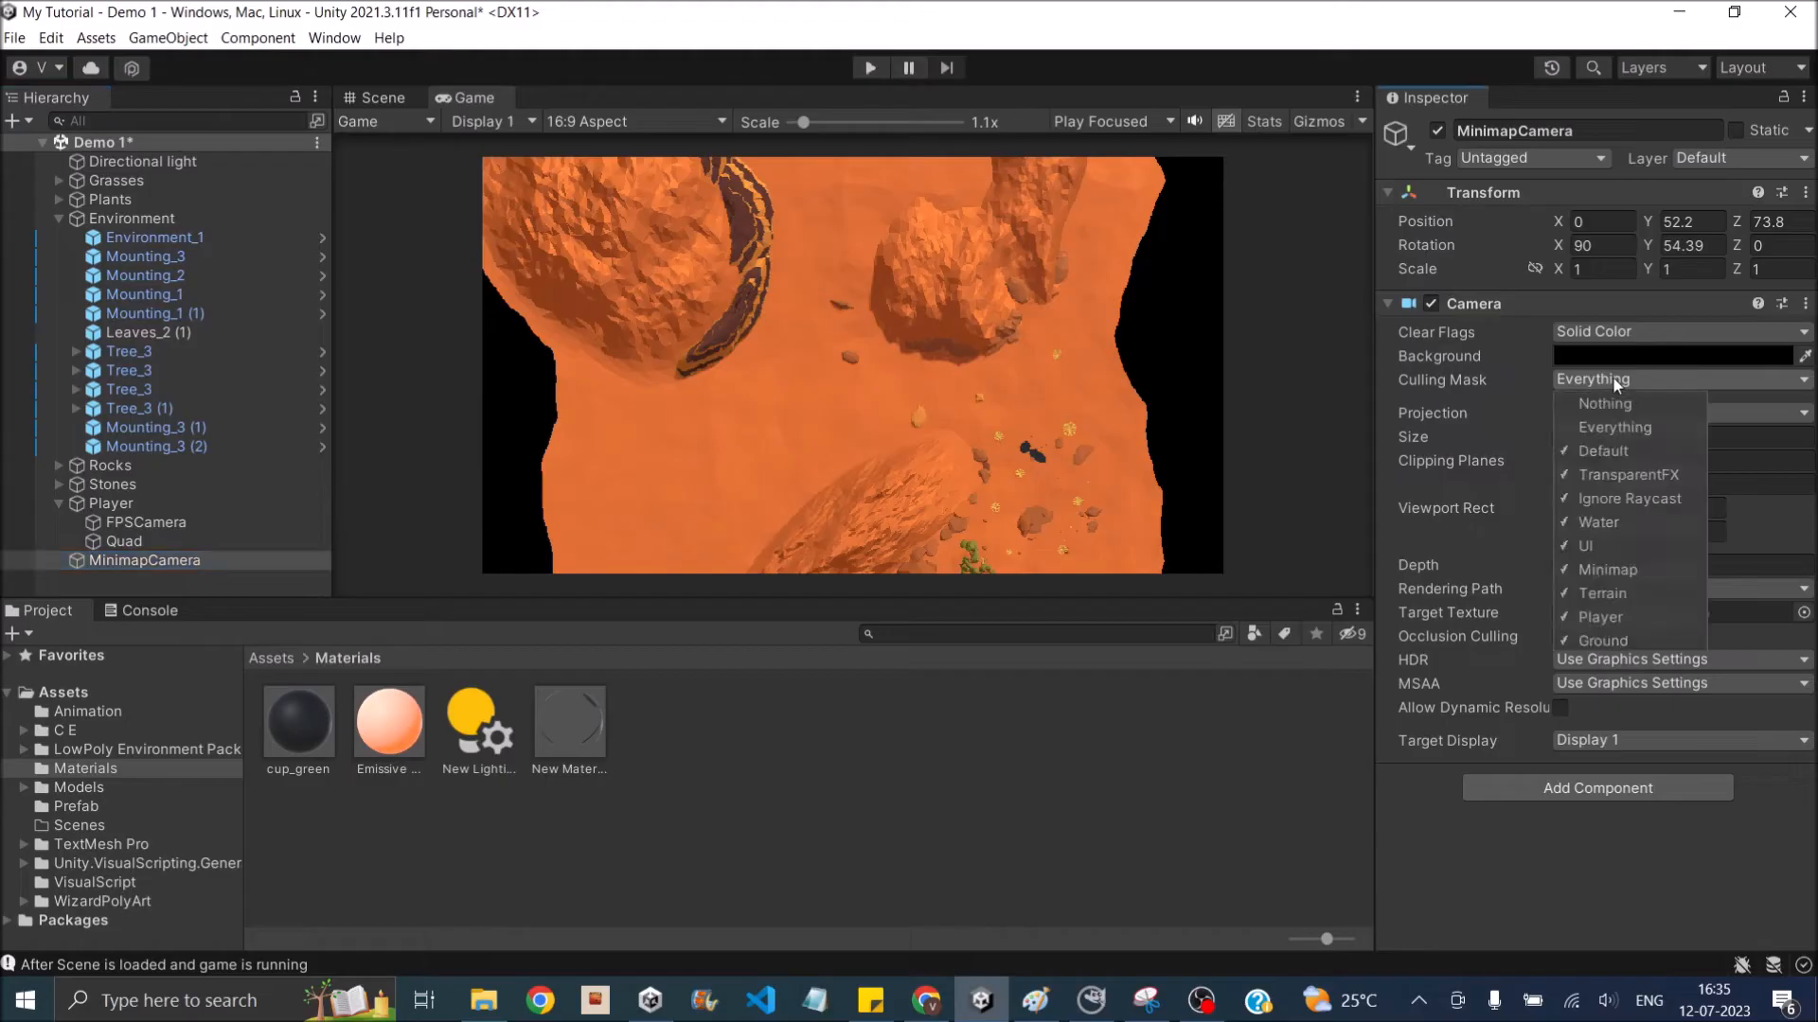
left_click(1617, 407)
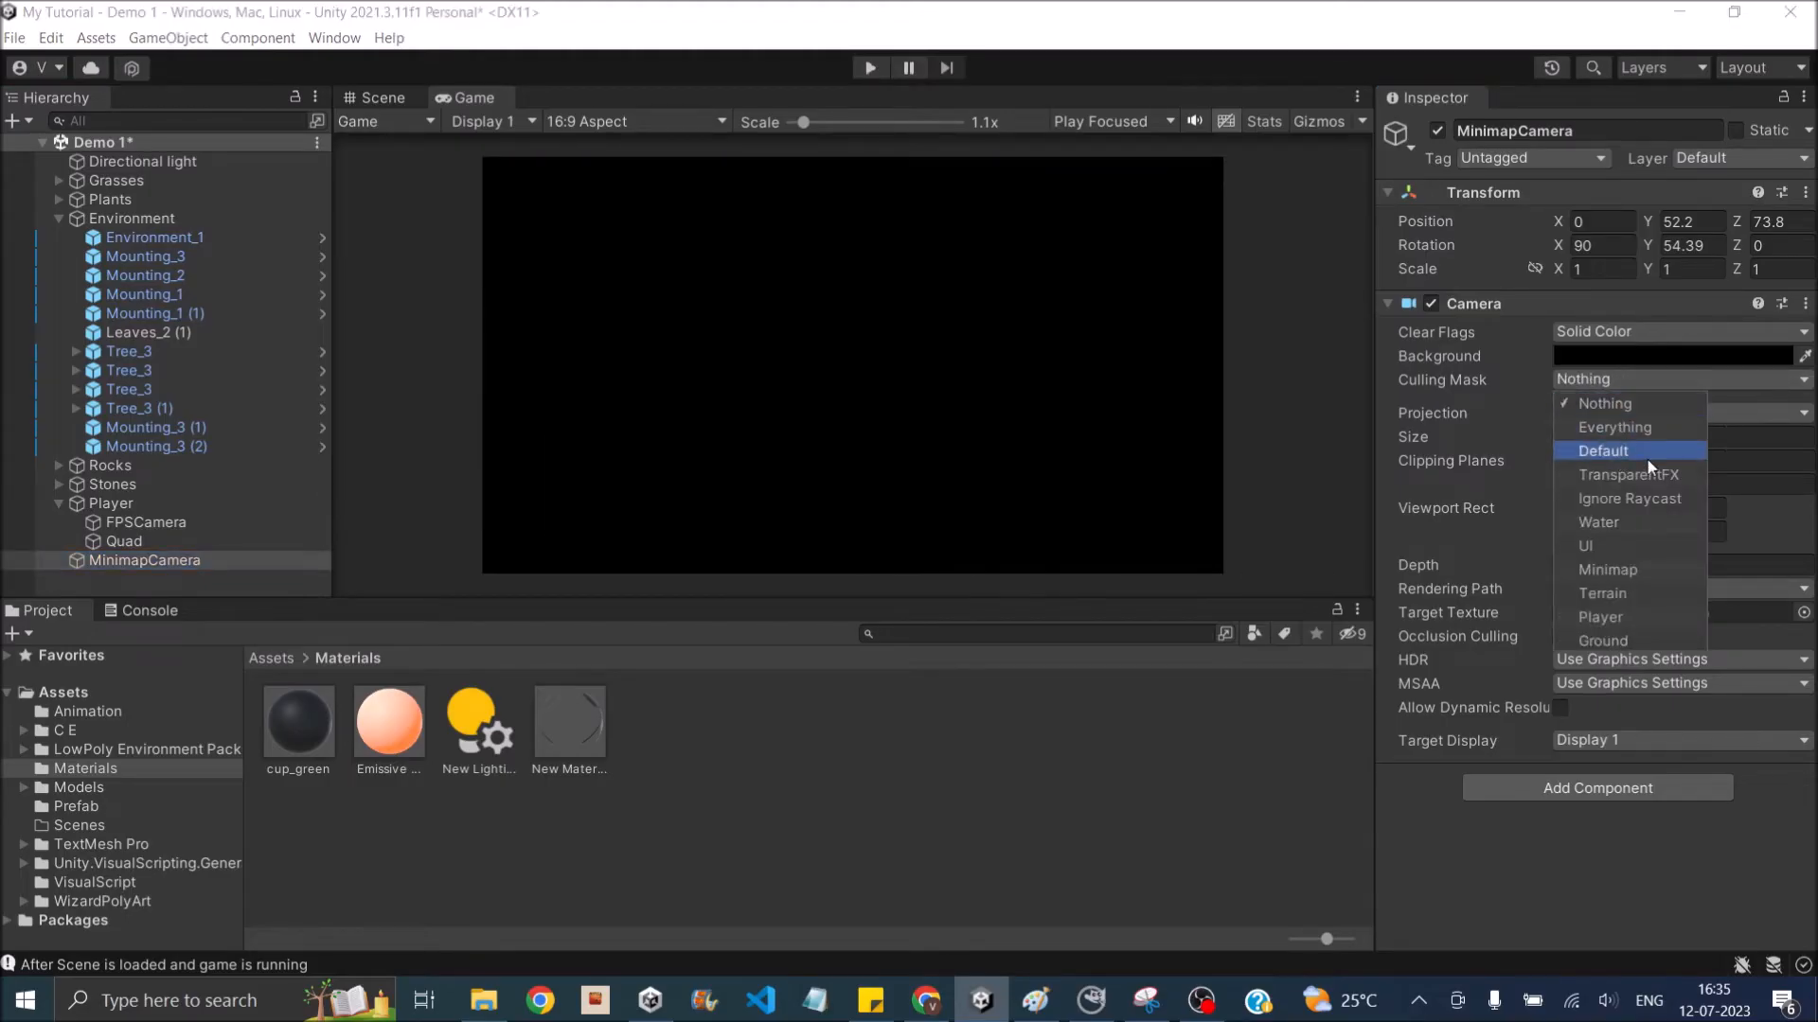
left_click(1634, 574)
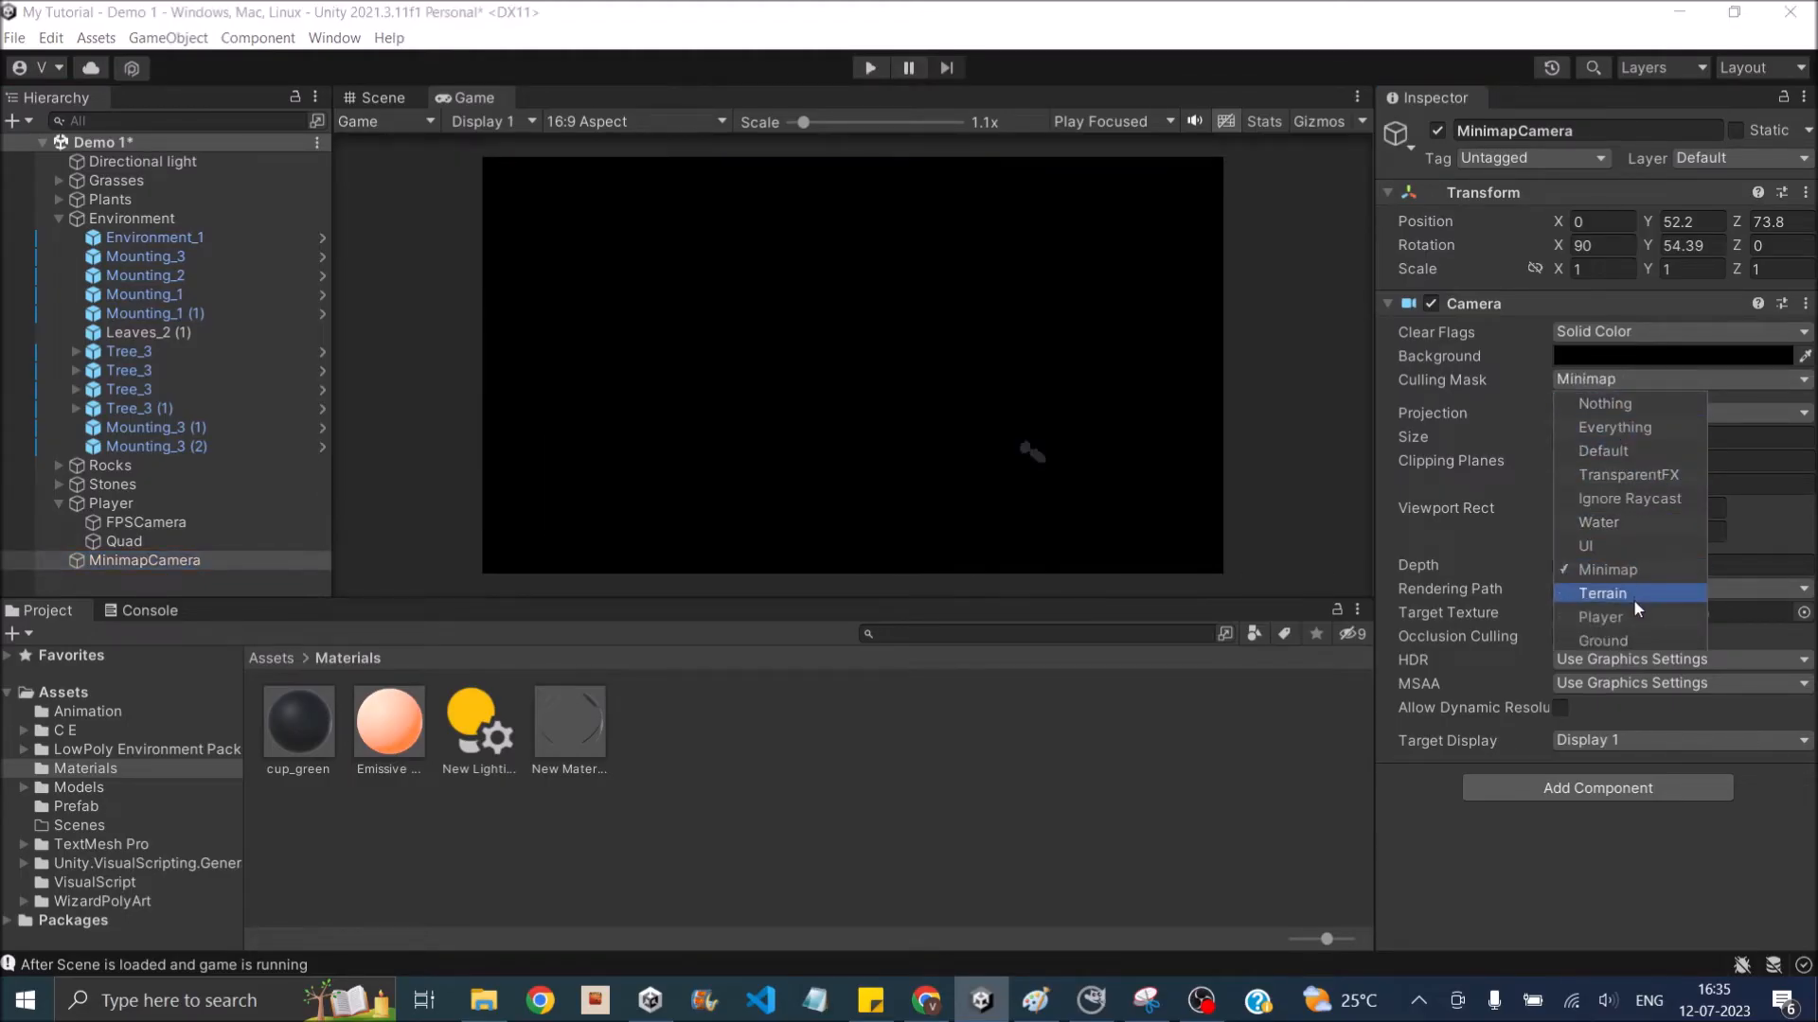
left_click(1633, 597)
left_click(1238, 798)
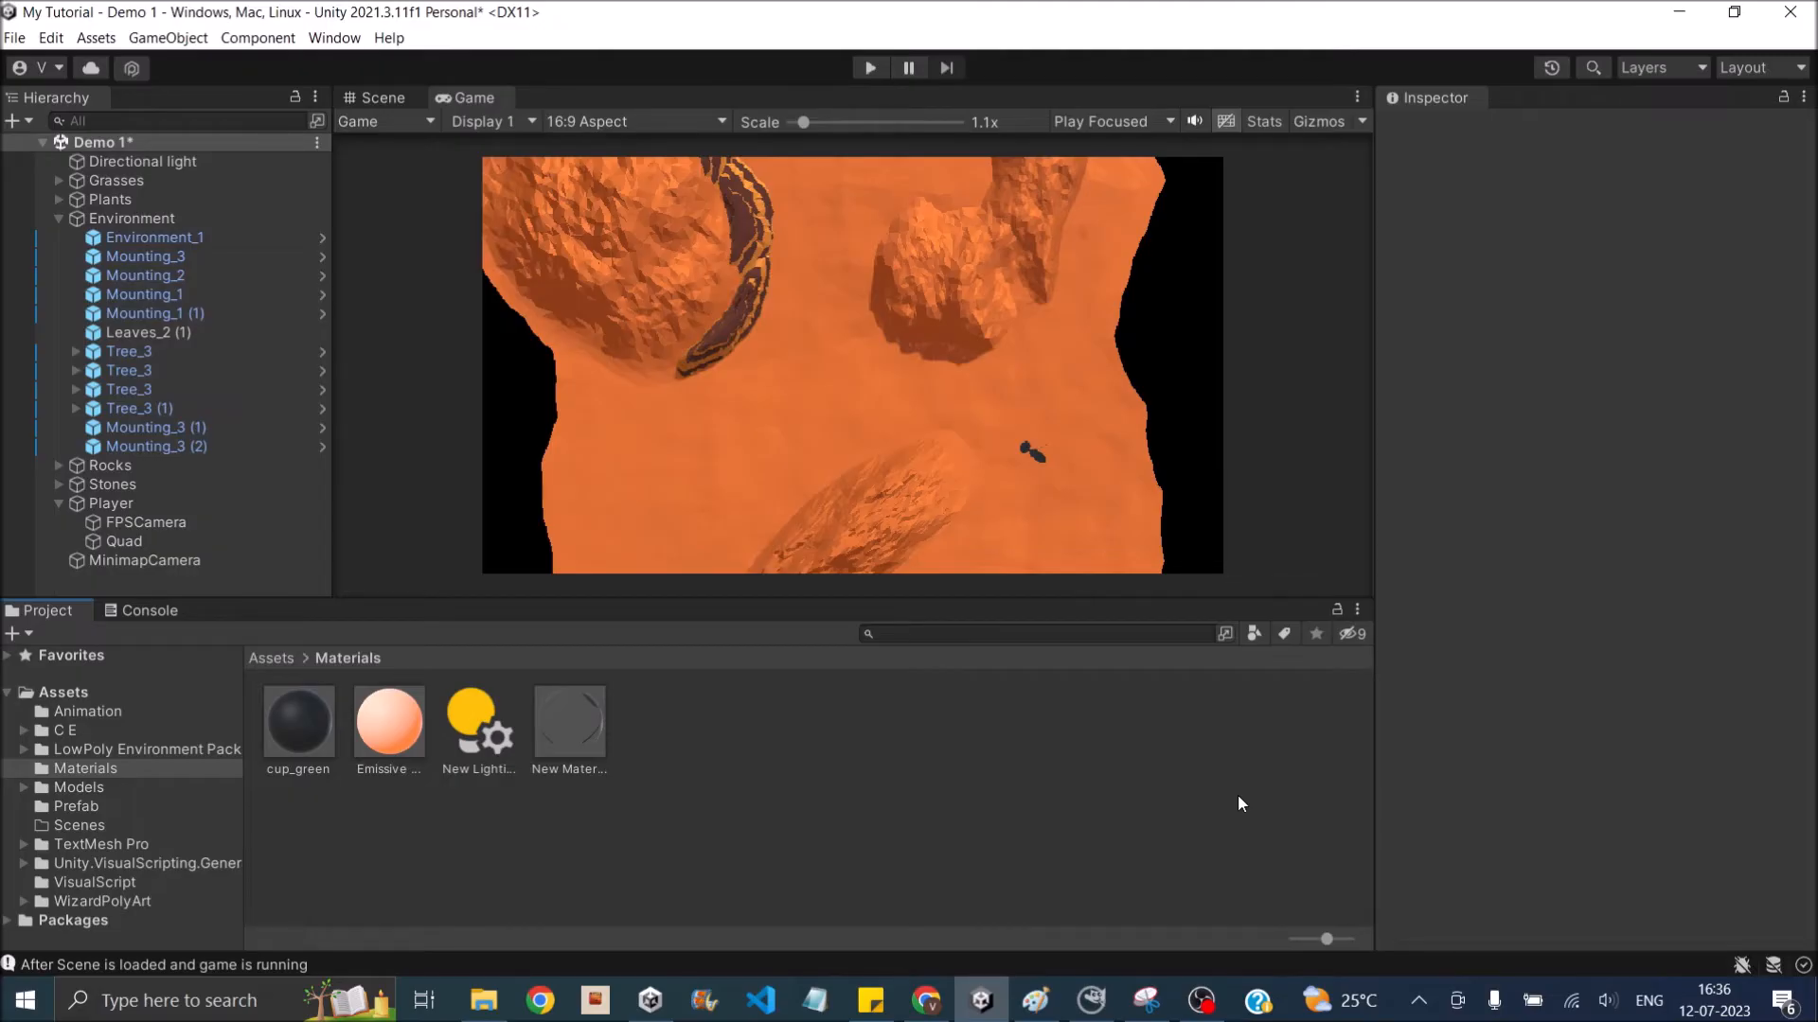
- Try shifting MinimapCamera's viewport rect to X 0.76 and Y 0.79 to place the minimap in the view's upper corner
left_click(172, 563)
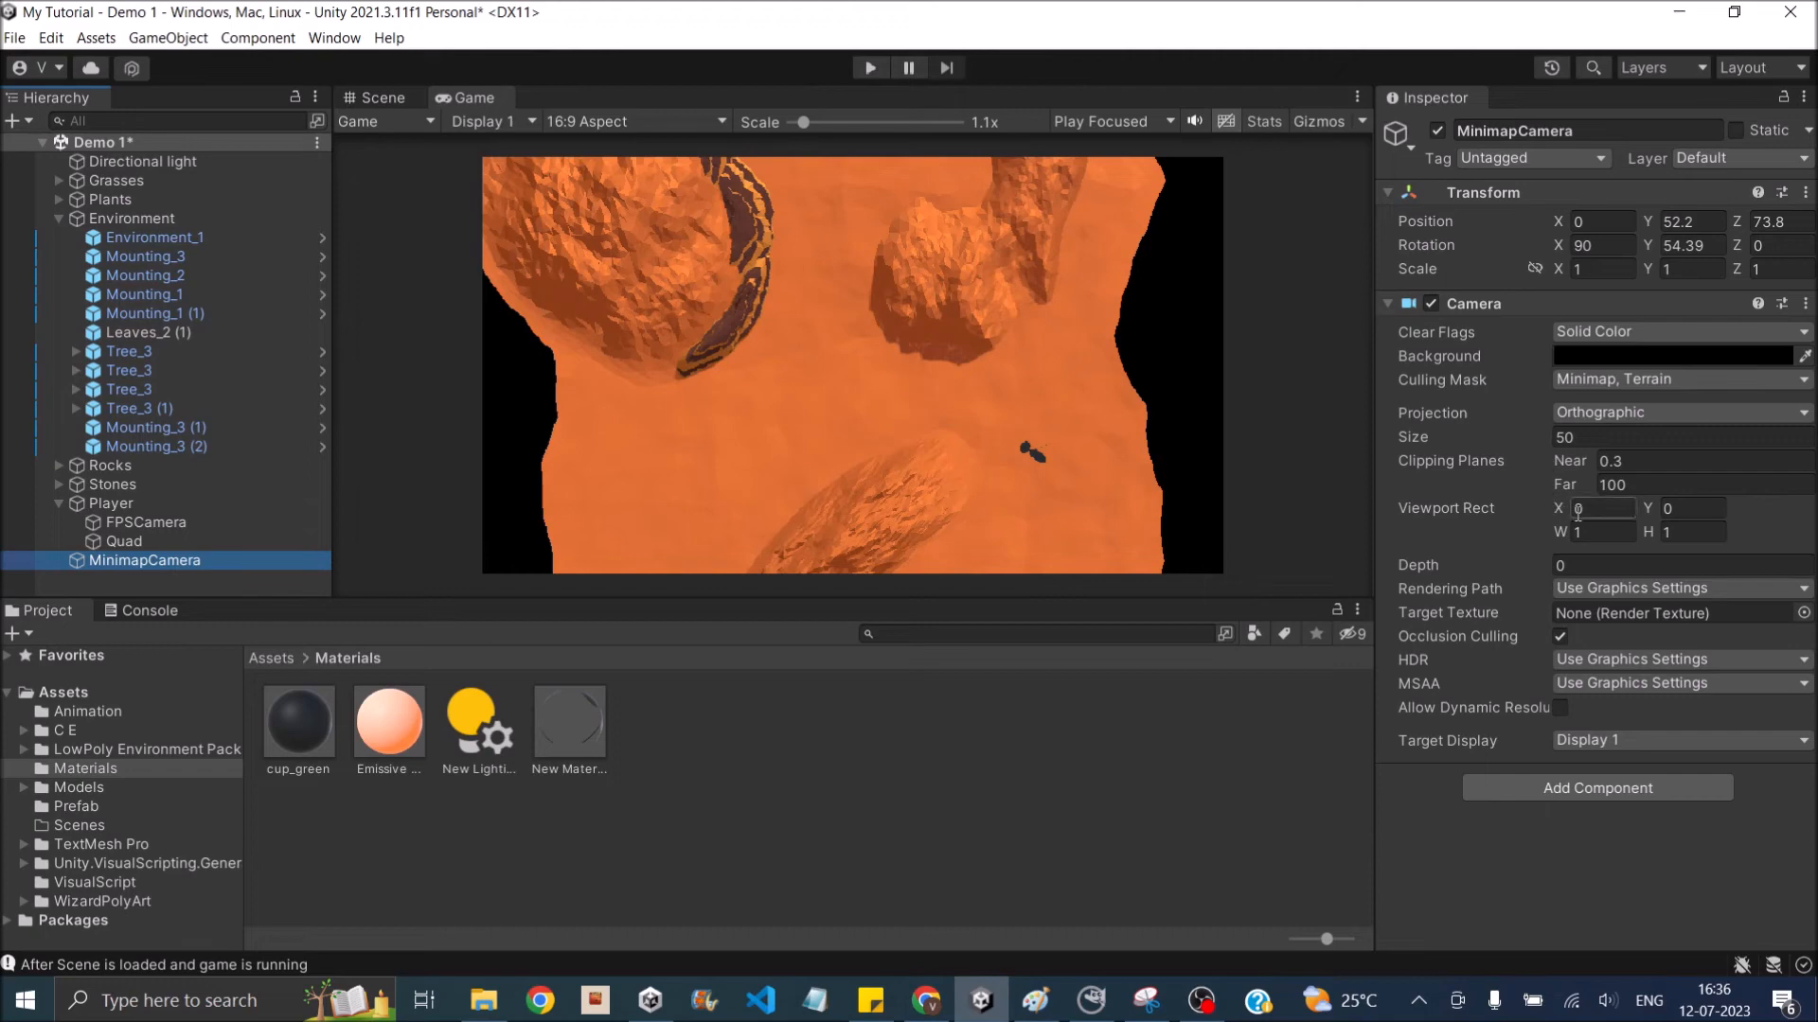
left_click_drag(1563, 512, 1690, 513)
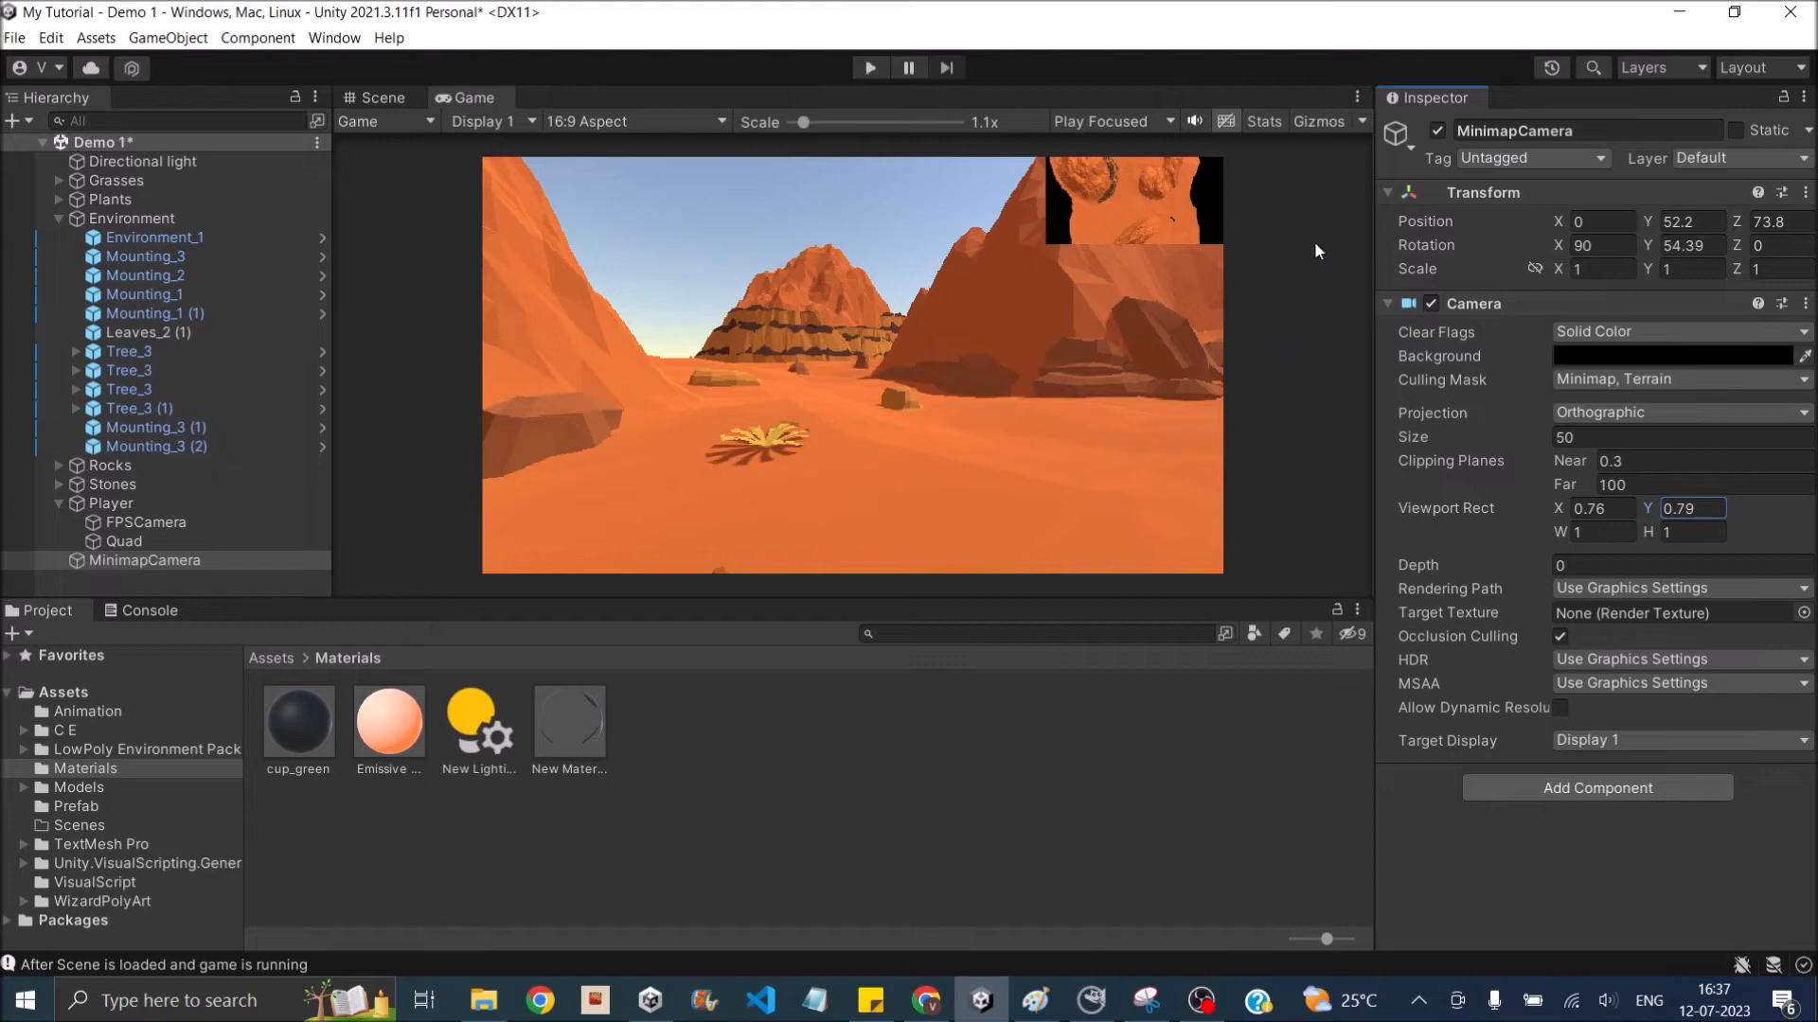
- Reset MinimapCamera's viewport rect X and Y to 0
left_click(1604, 509)
type("0")
left_click(1693, 510)
type("0")
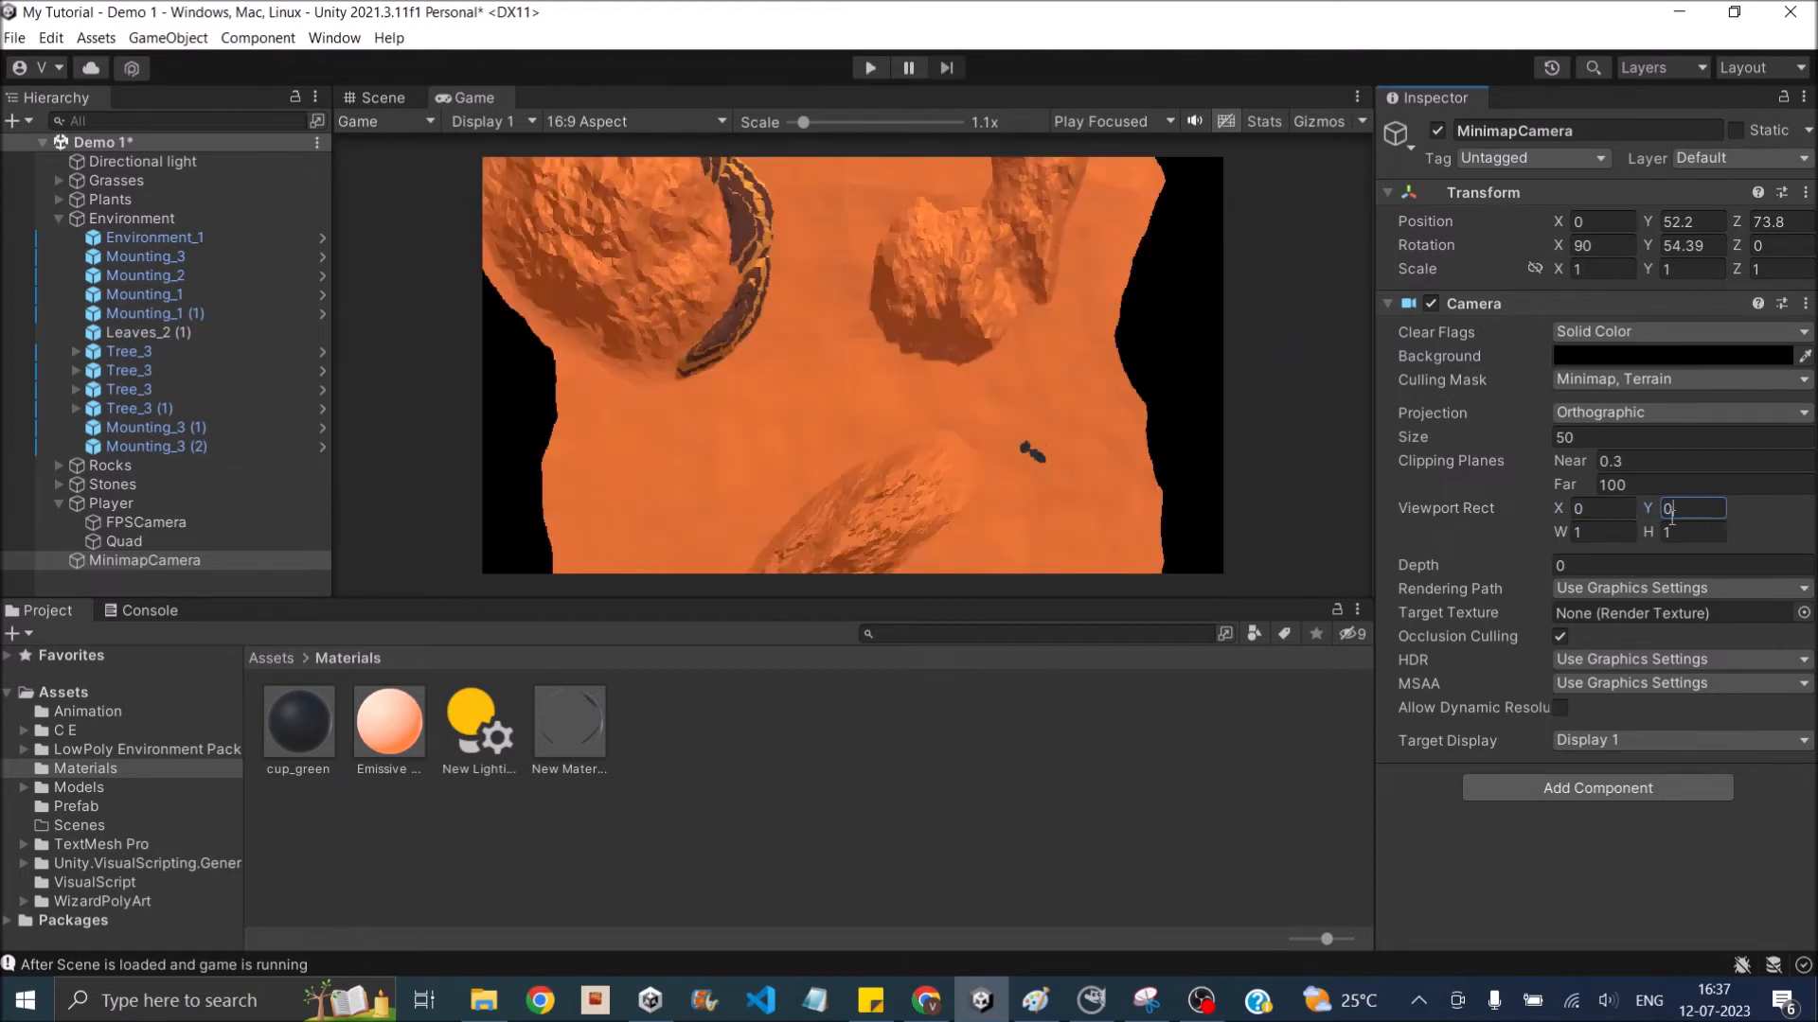
- Collapse the Player object in the scene hierarchy and open the root Assets folder
left_click(59, 502)
left_click(63, 692)
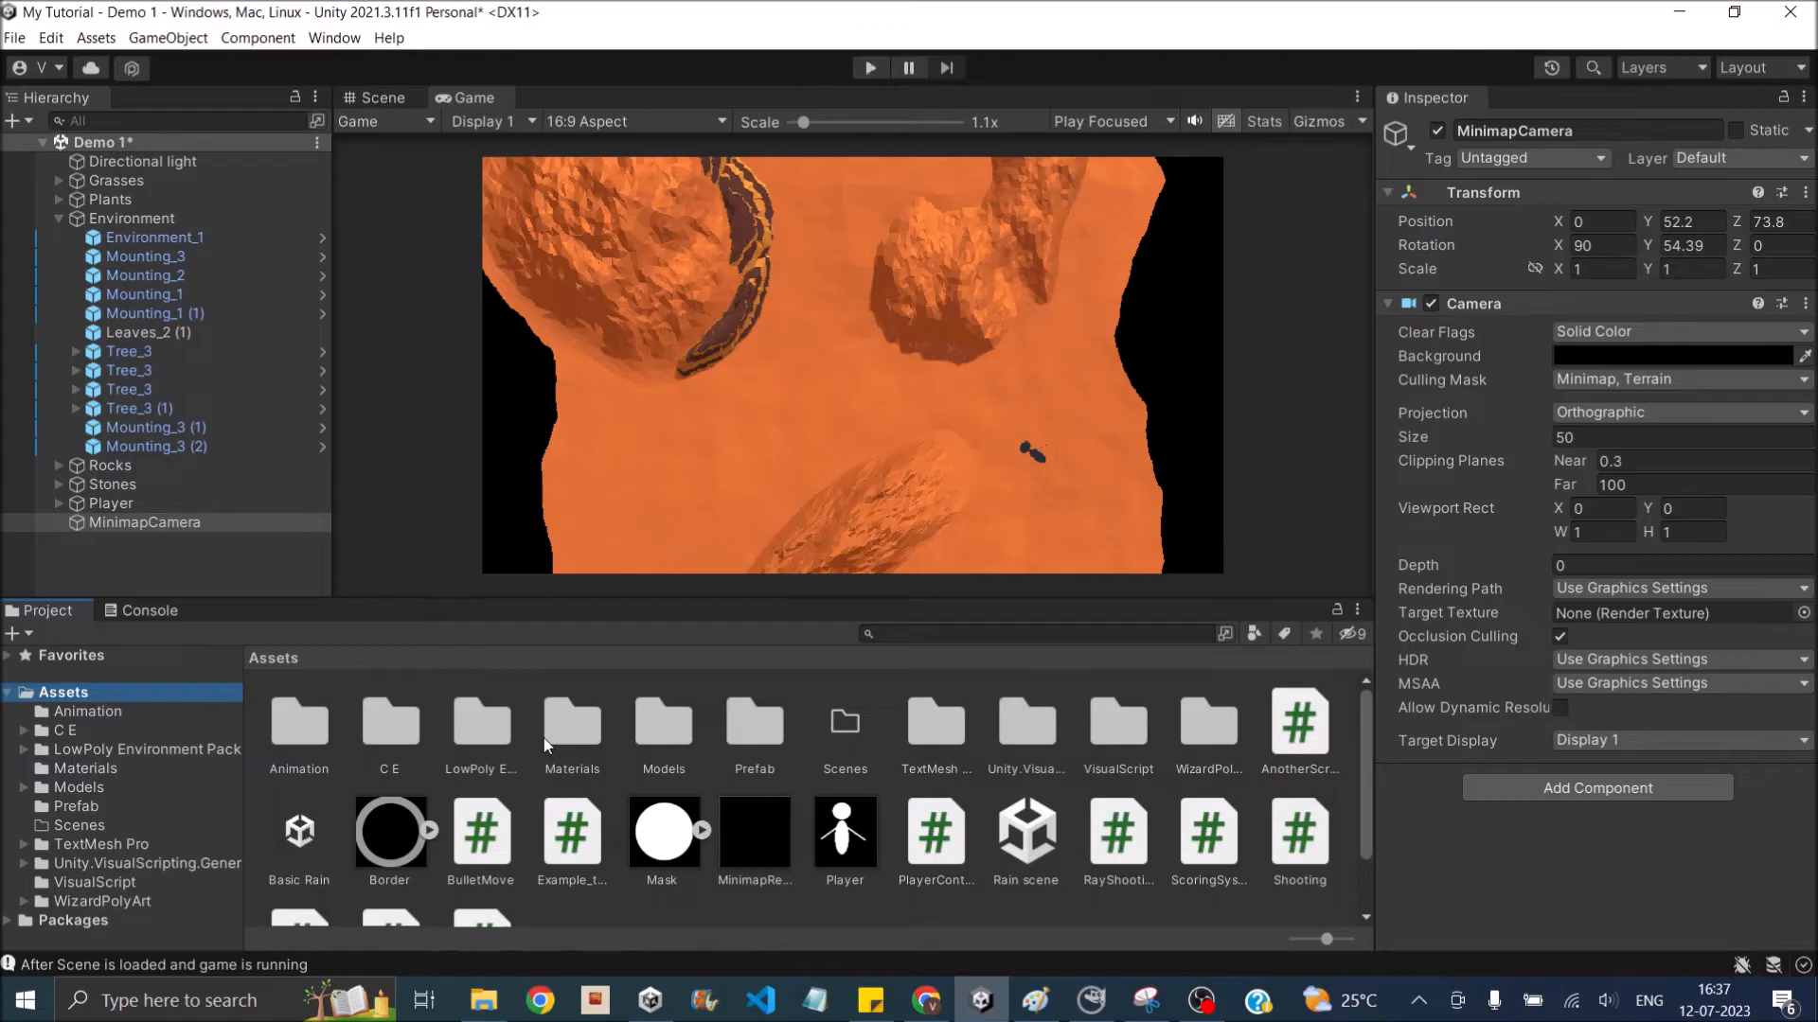
scroll(1041, 890, "down", 2)
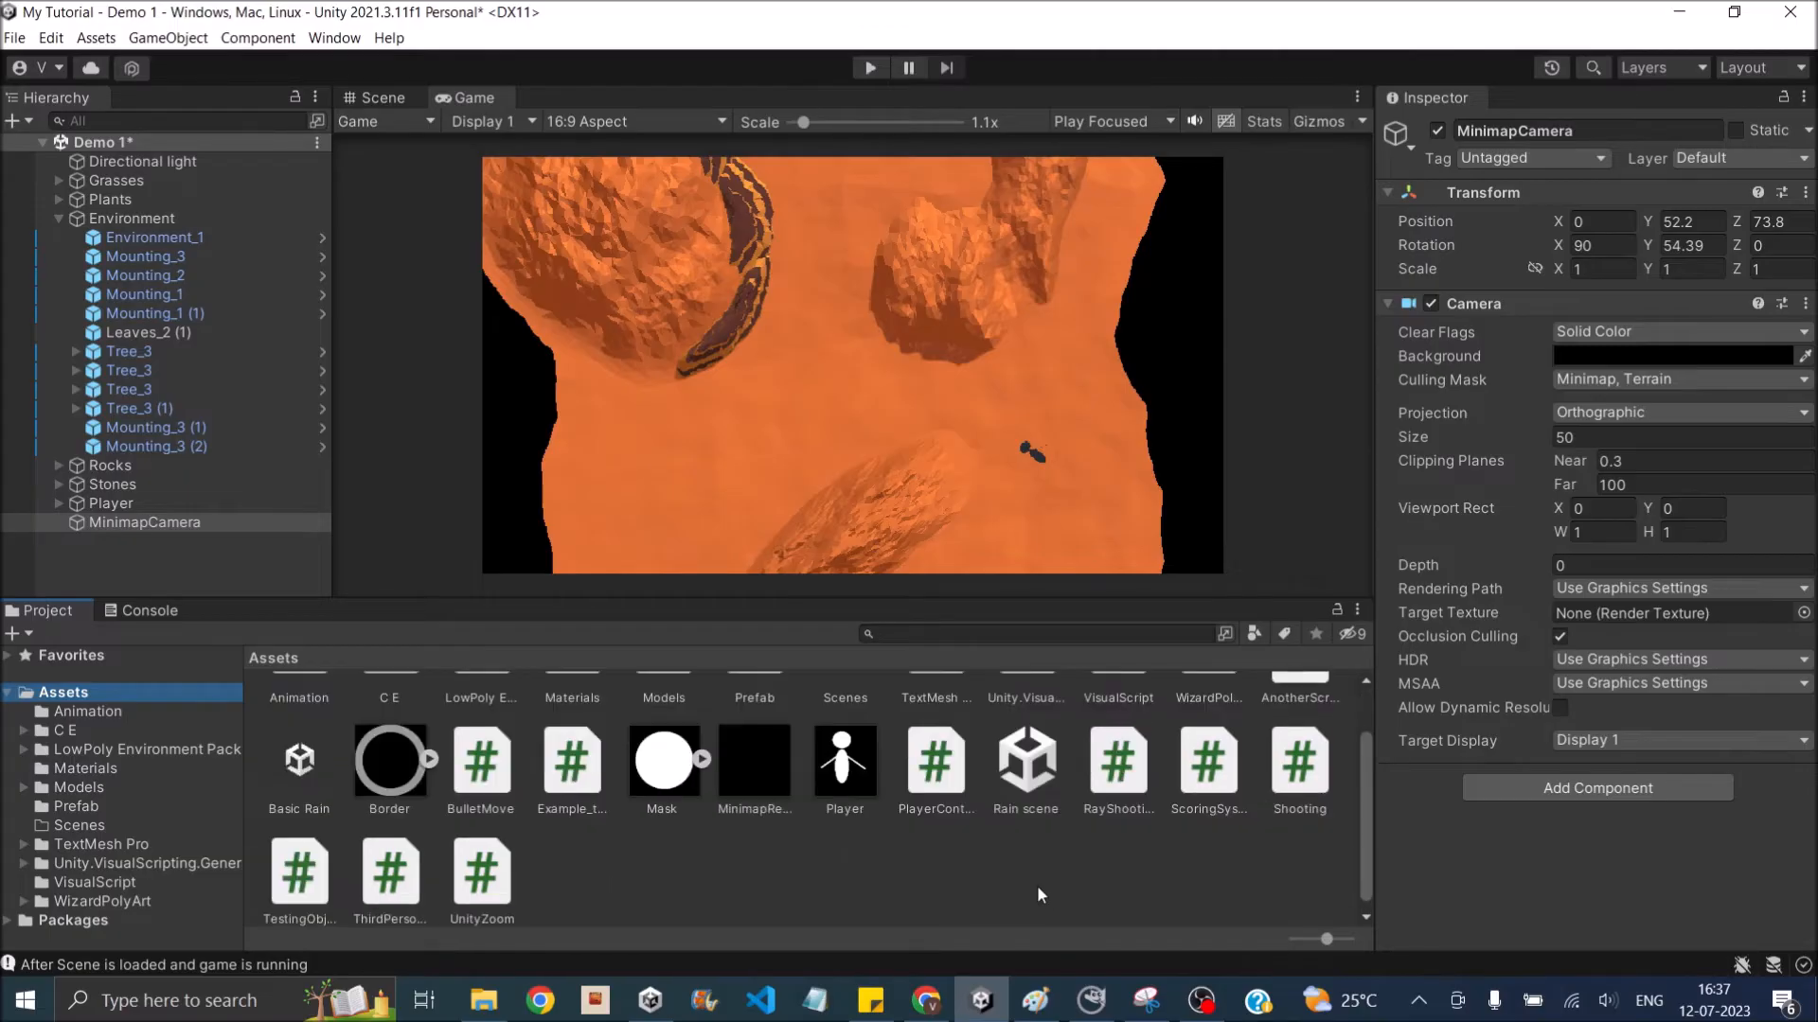
right_click(867, 872)
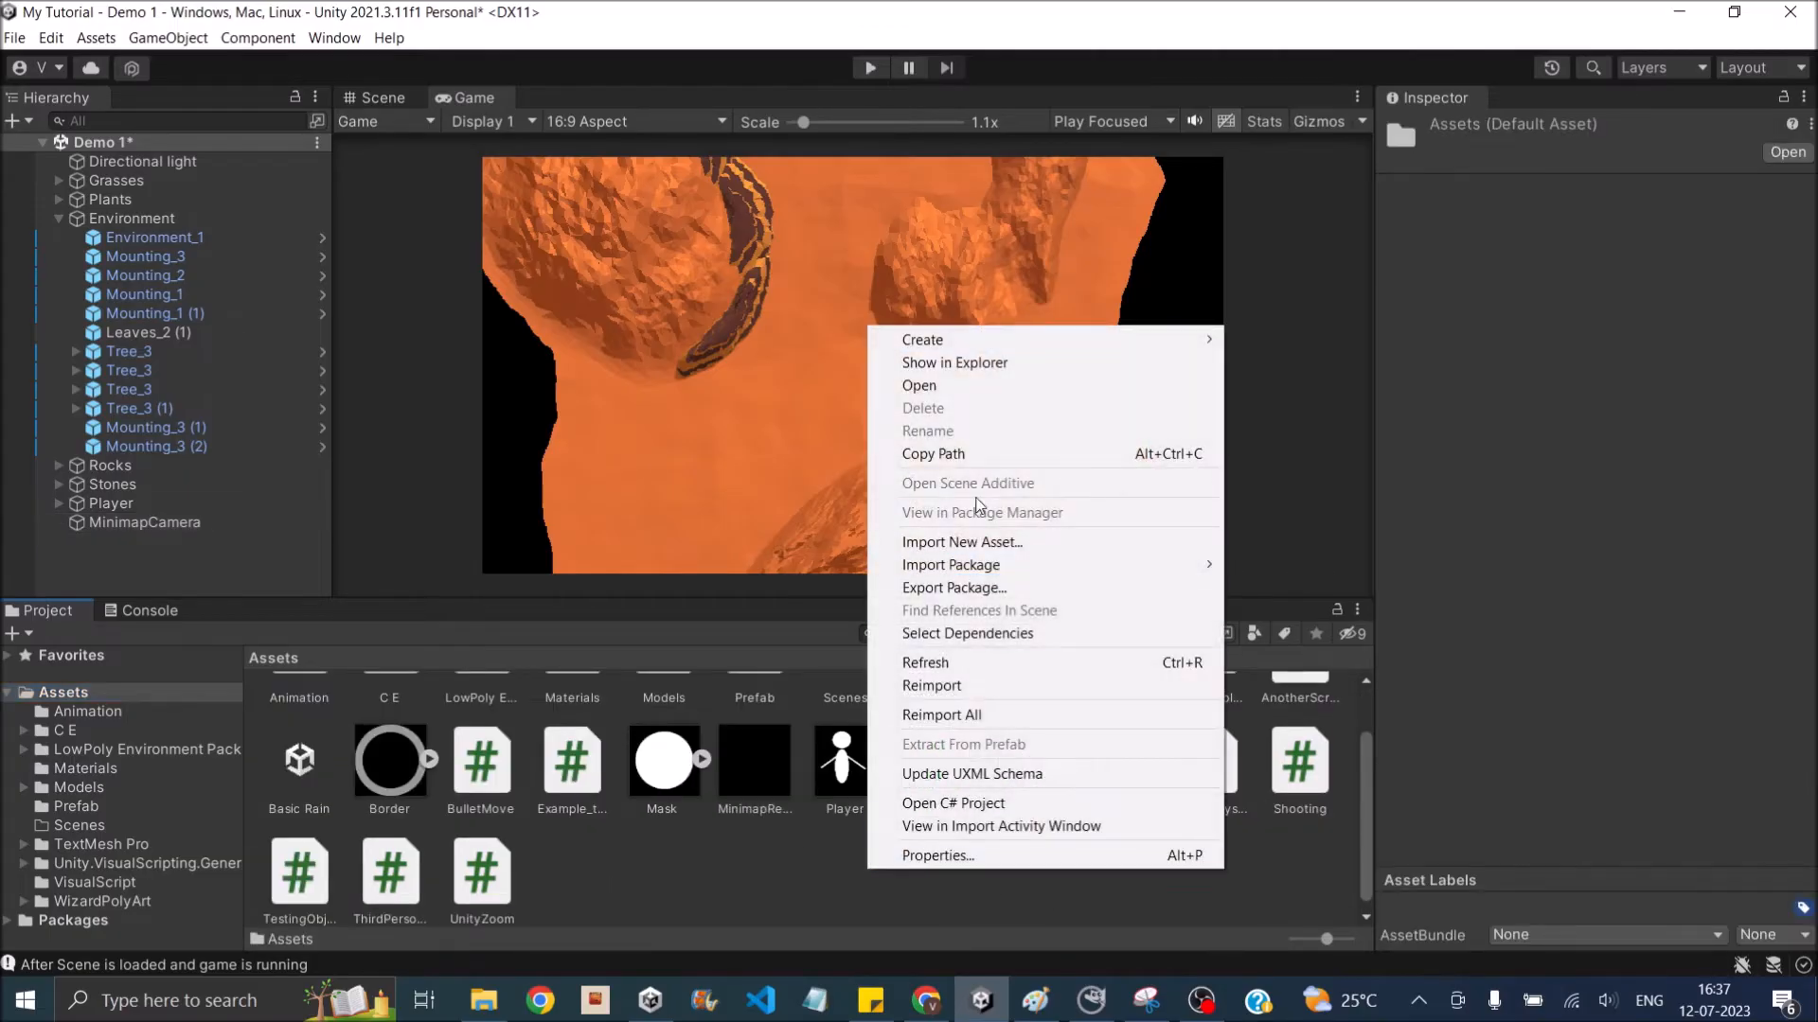
mouse_move(1001, 339)
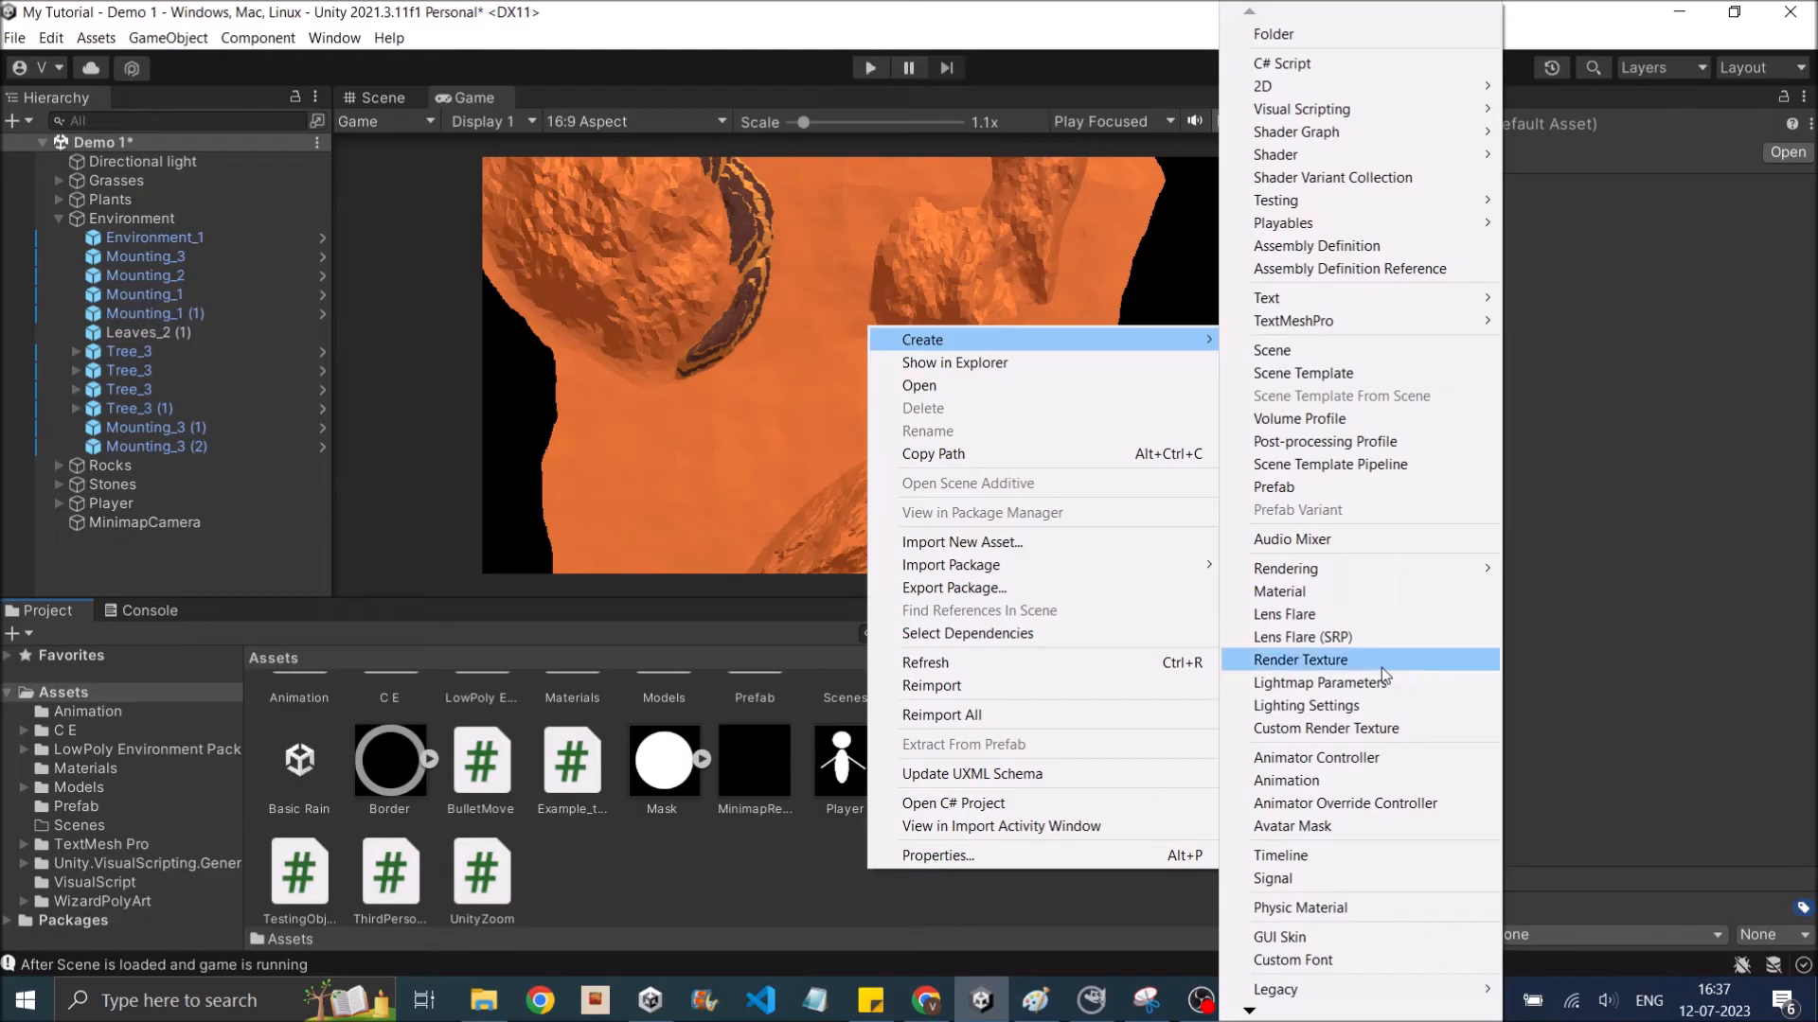
left_click(815, 872)
scroll(771, 844, "up", 2)
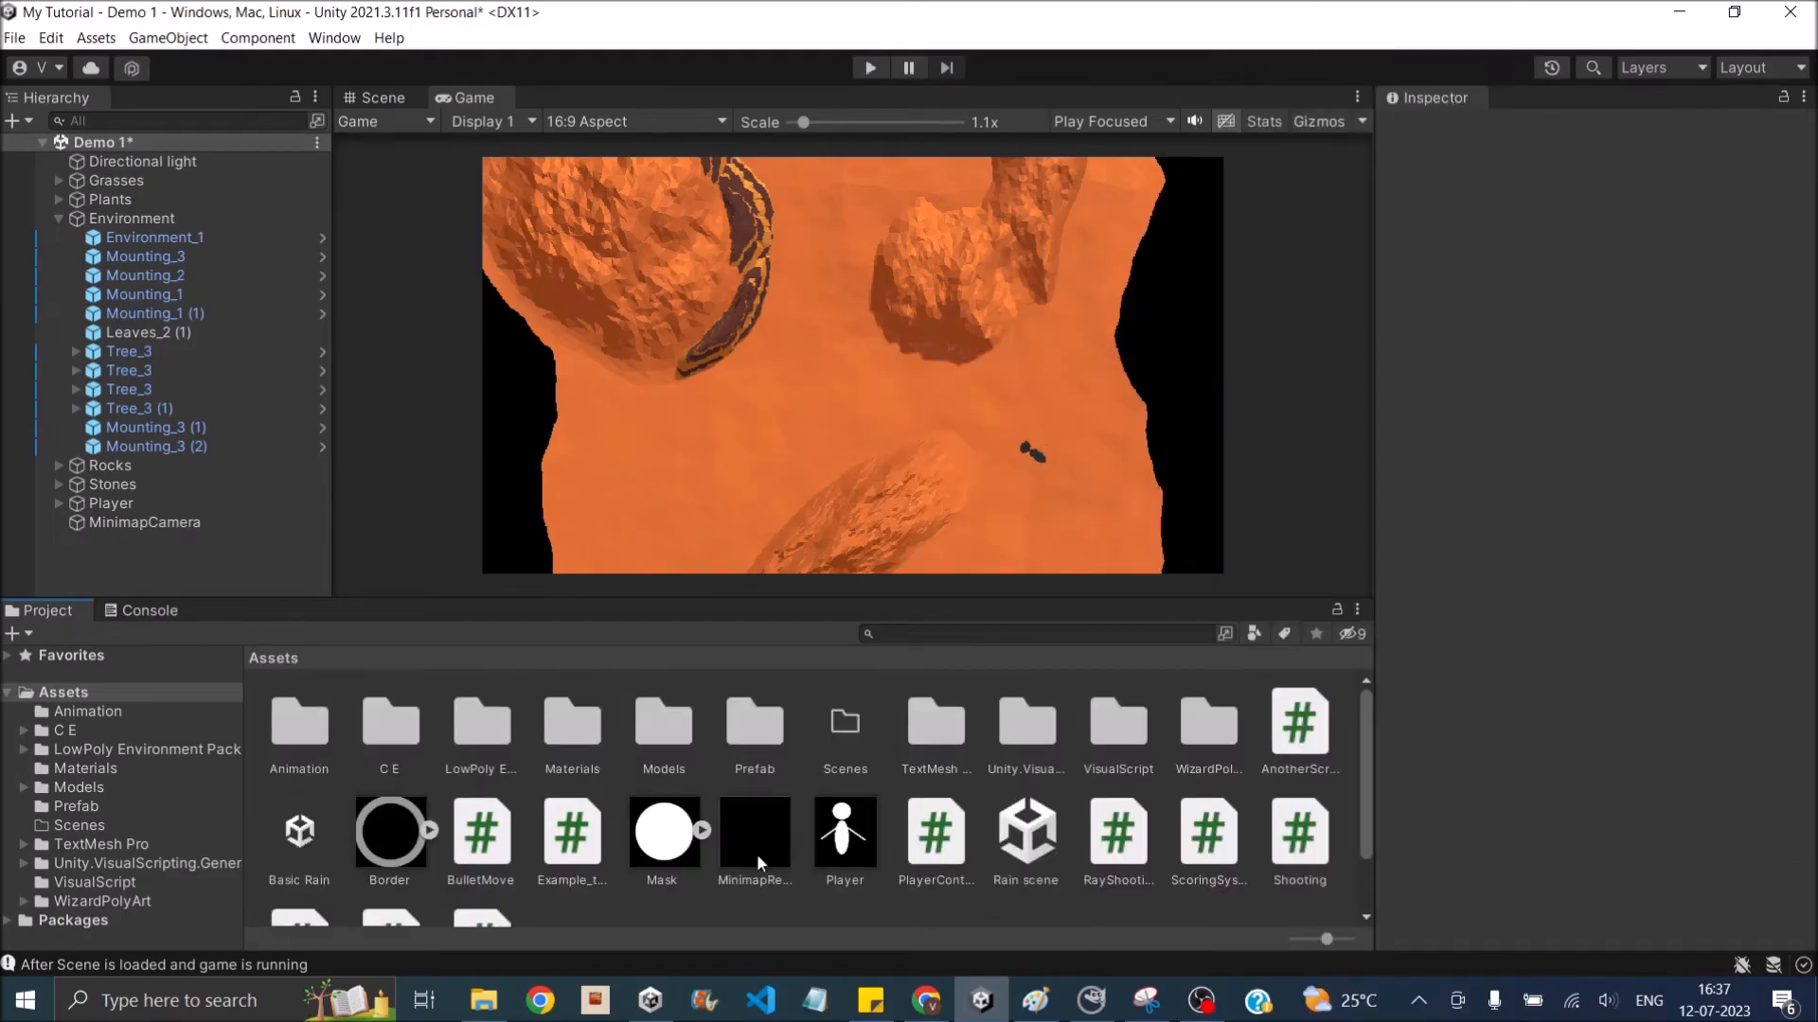
- Assign the existing MinimapRenderTexture as MinimapCamera's target texture
left_click(765, 881)
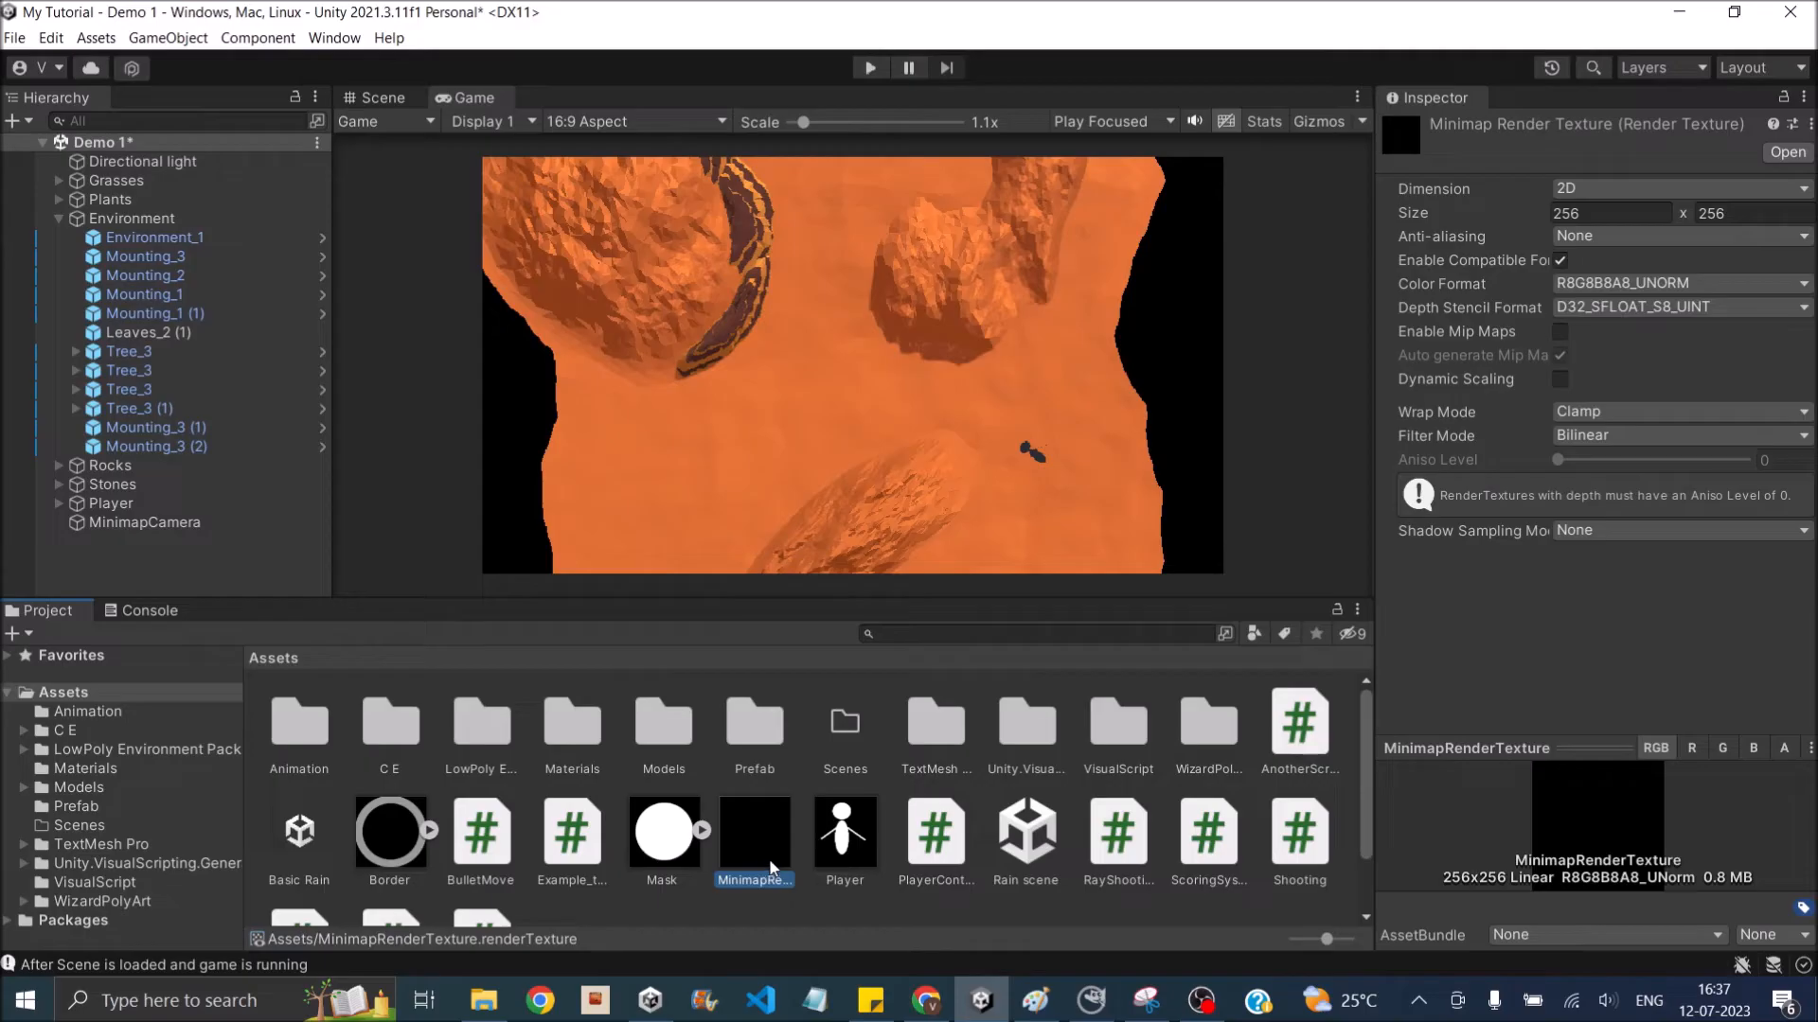
left_click(163, 533)
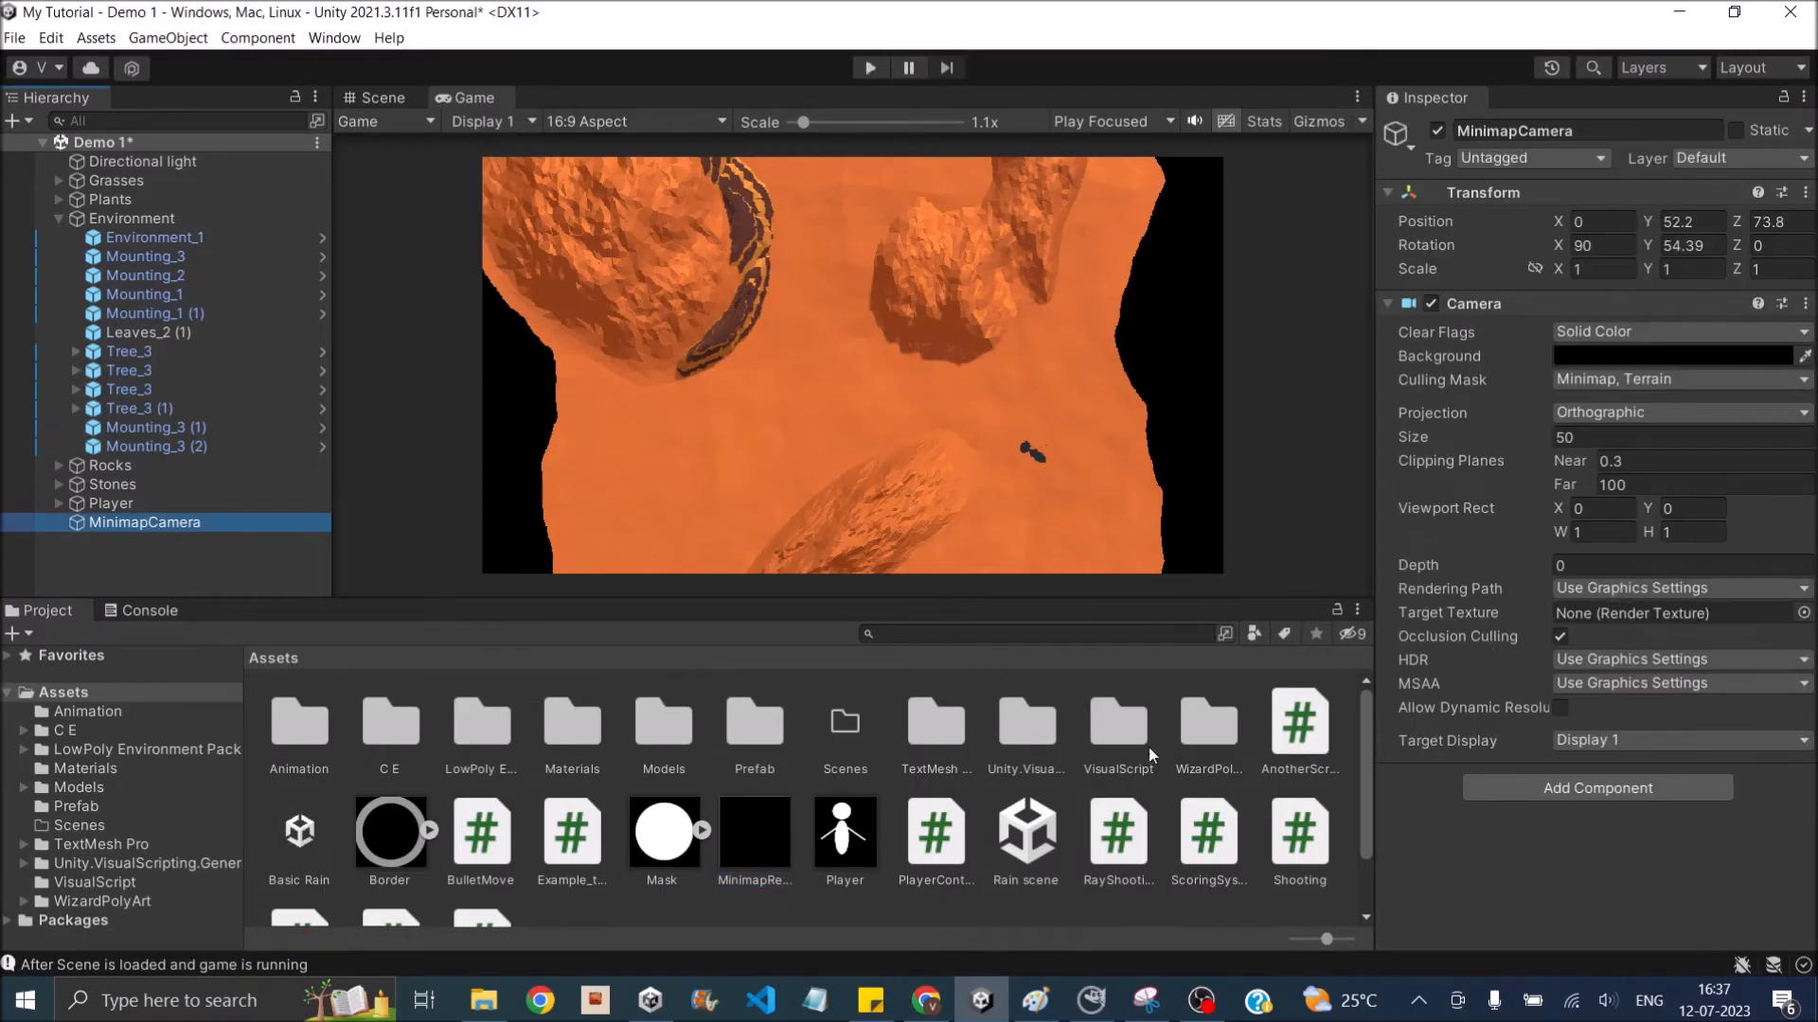
left_click(768, 858)
left_click_drag(769, 857, 1679, 610)
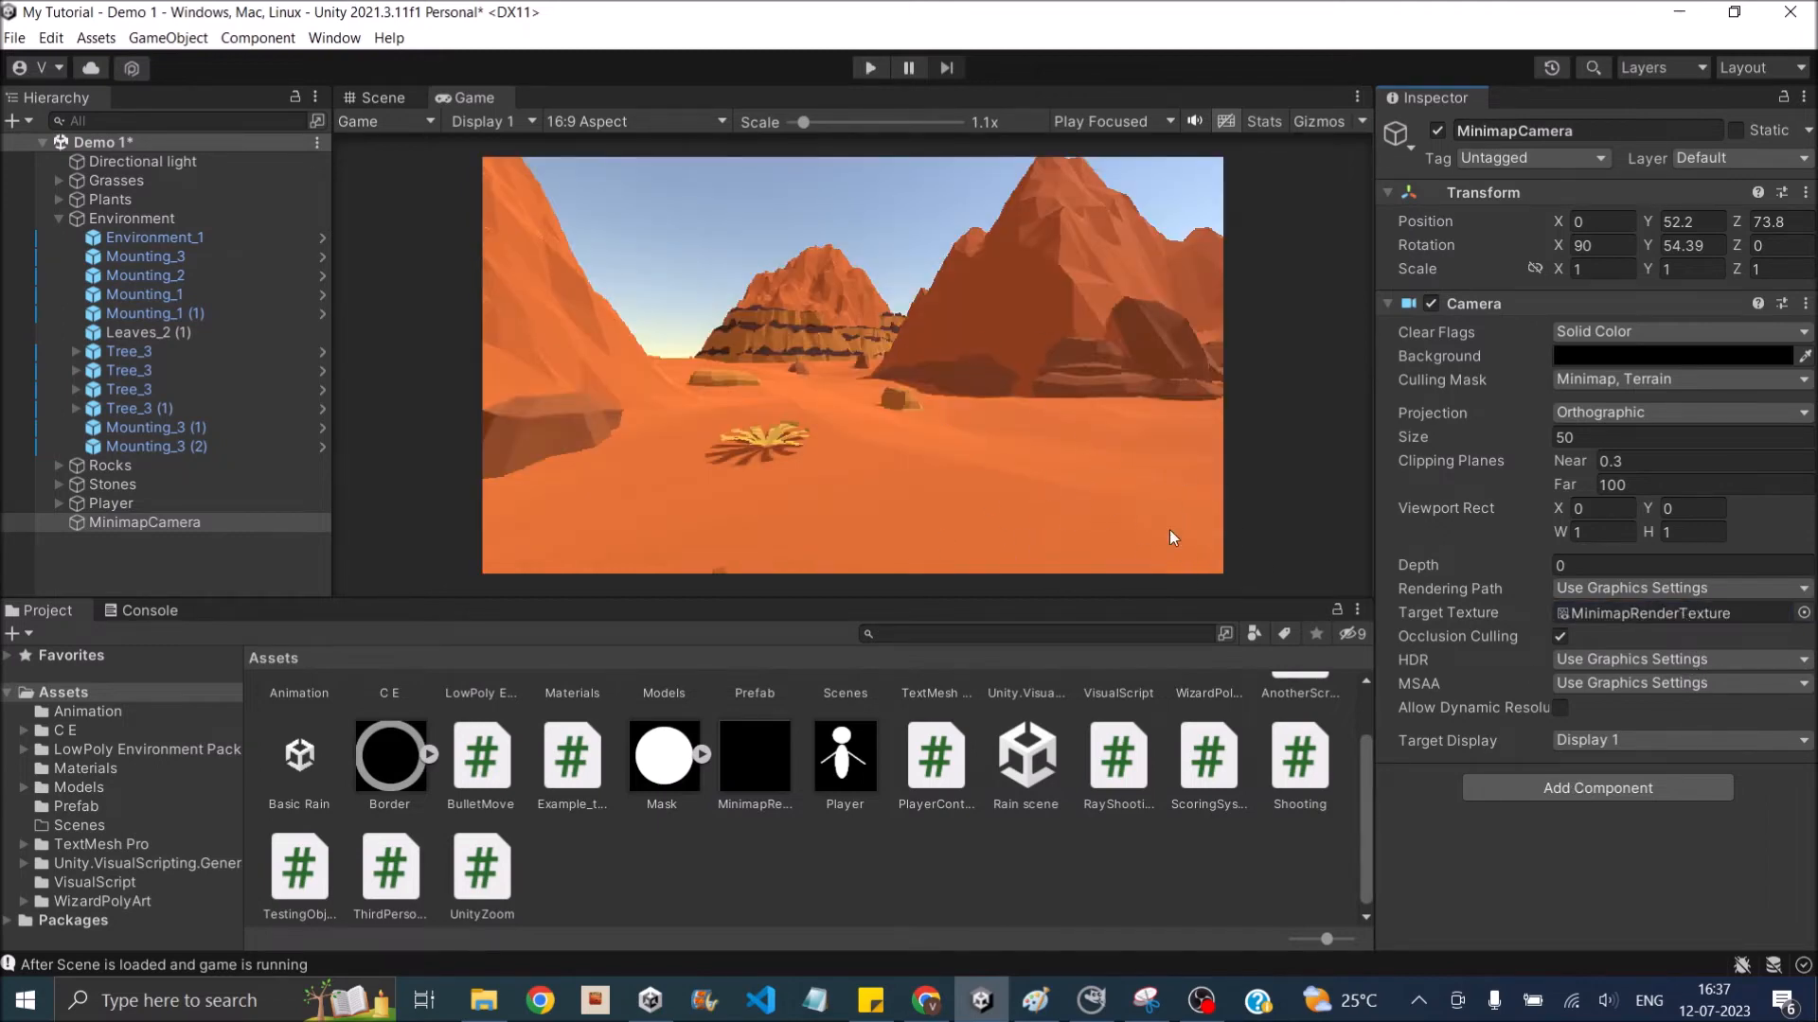
- Collapse the Environment object and add a UI Canvas to the scene
left_click(60, 221)
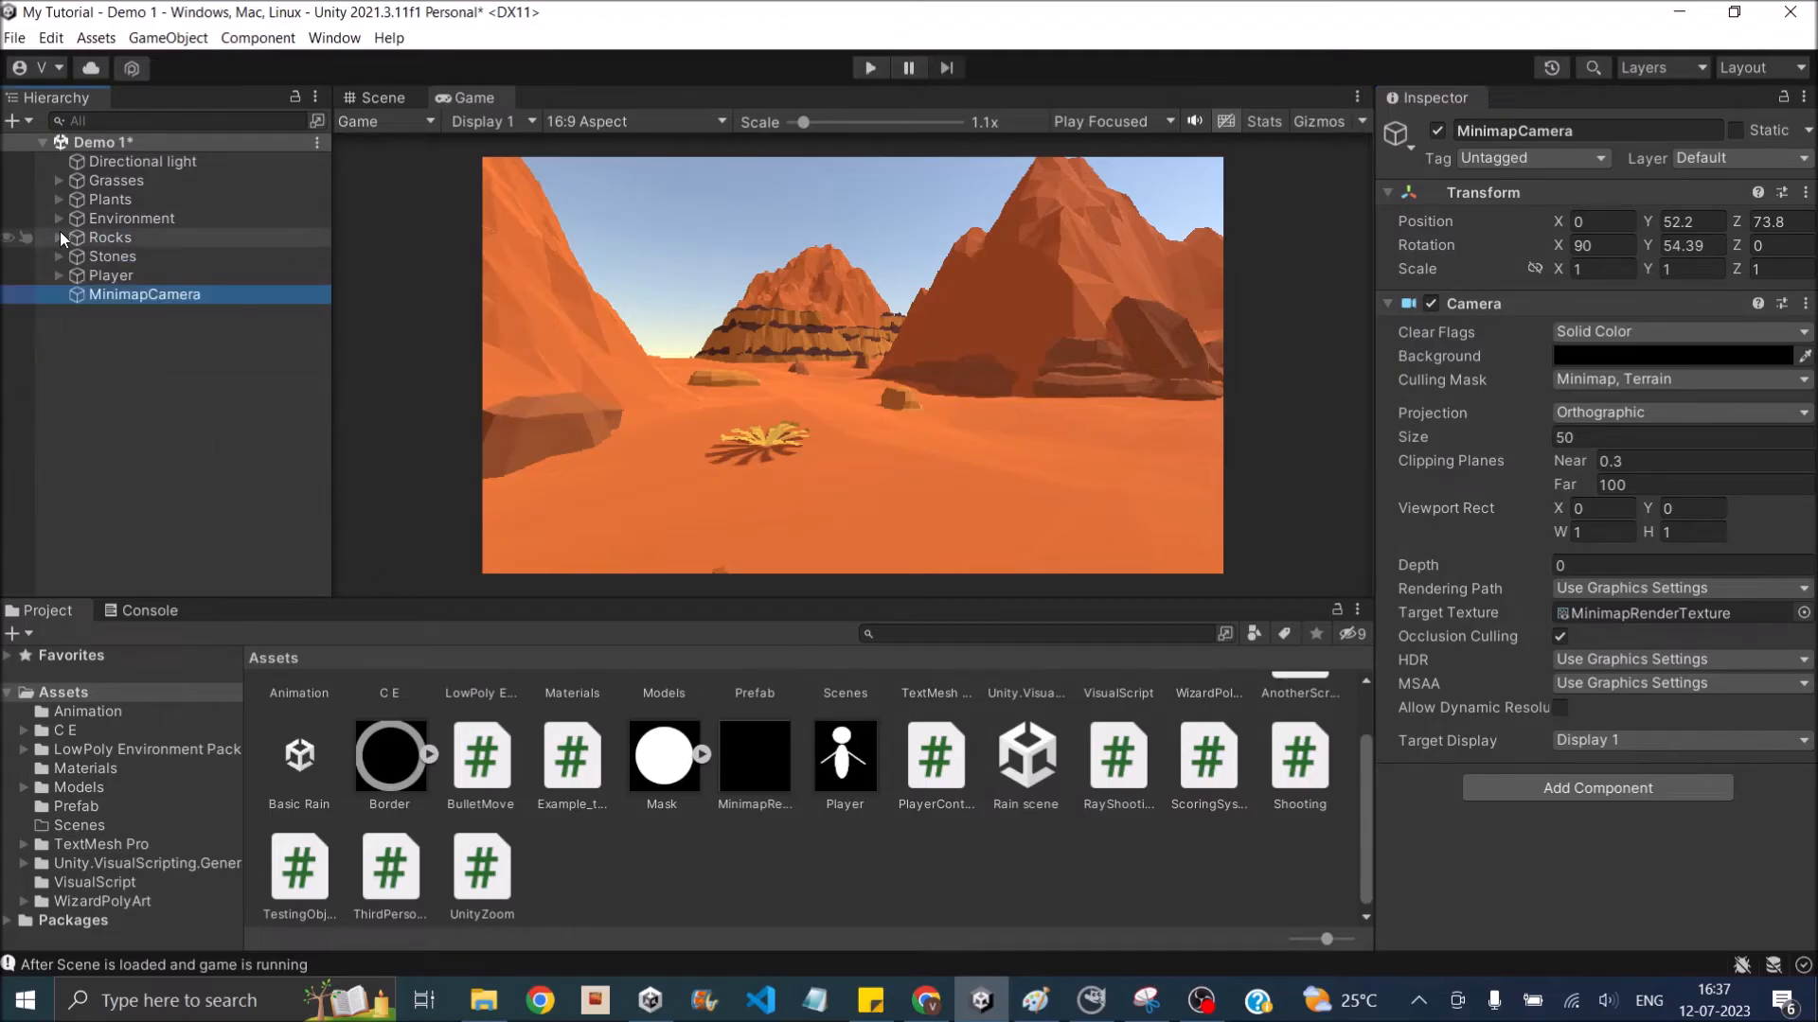
left_click(16, 127)
mouse_move(228, 329)
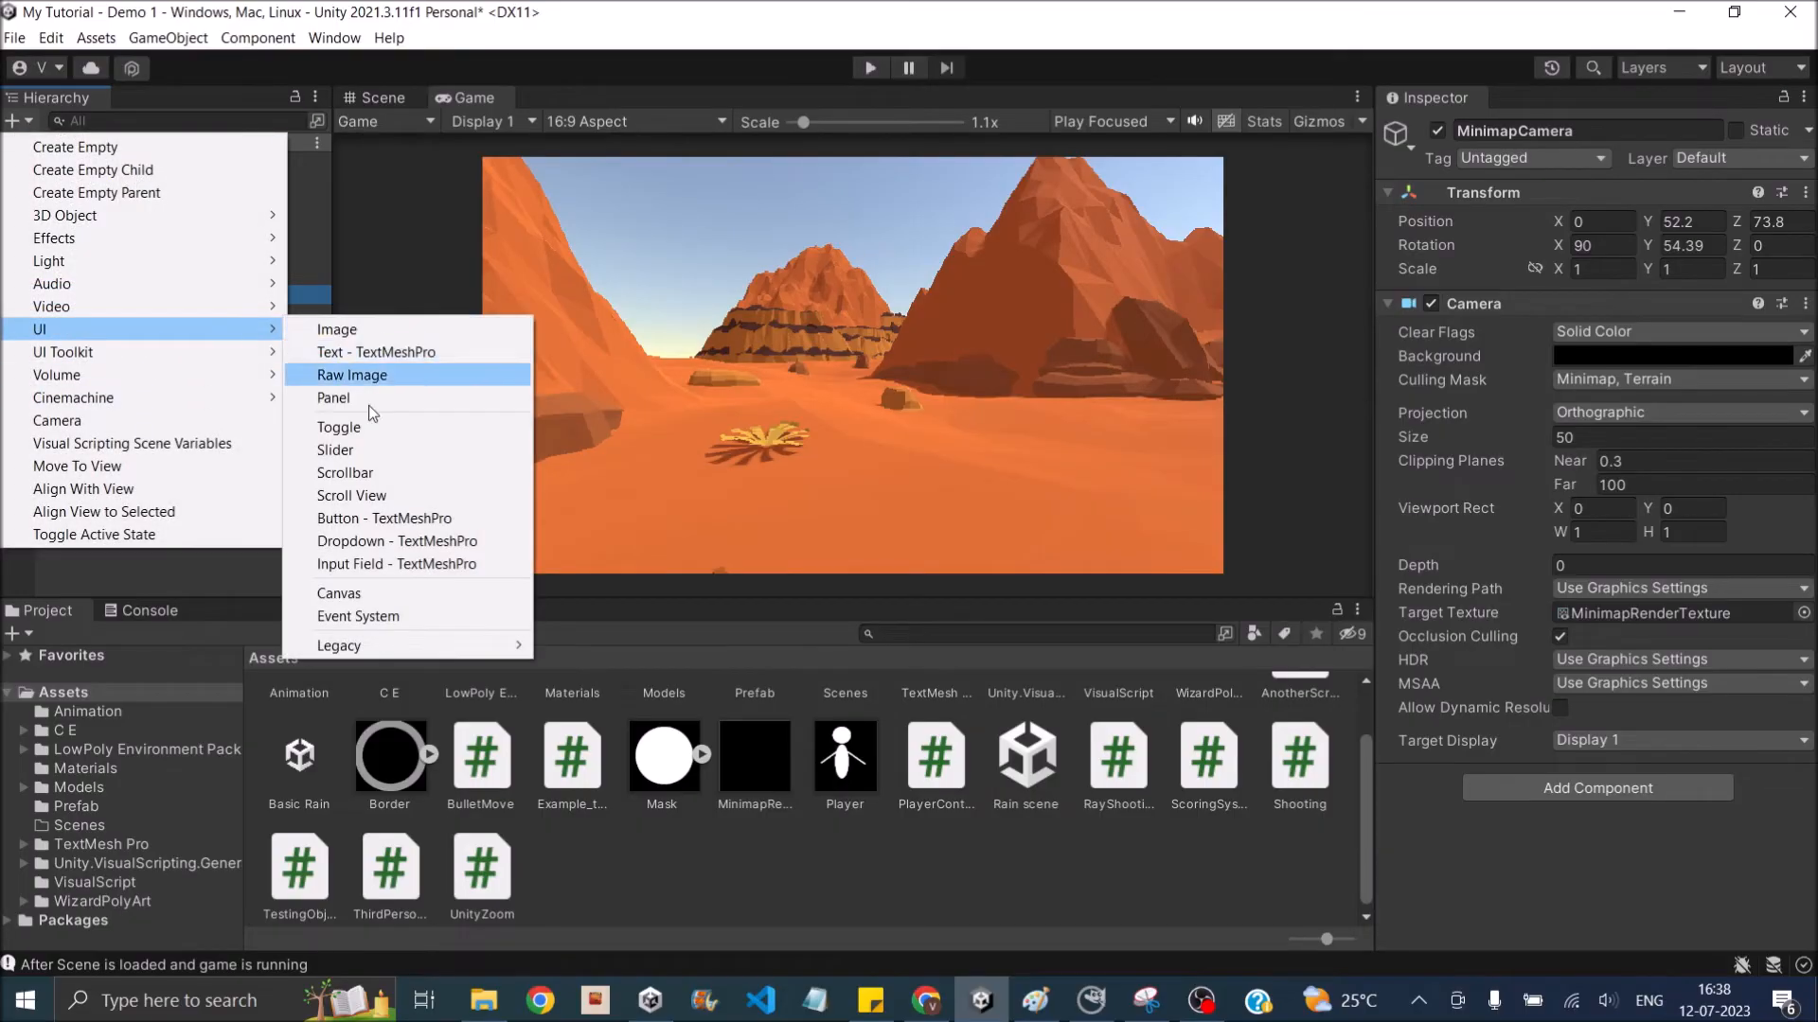
left_click(379, 594)
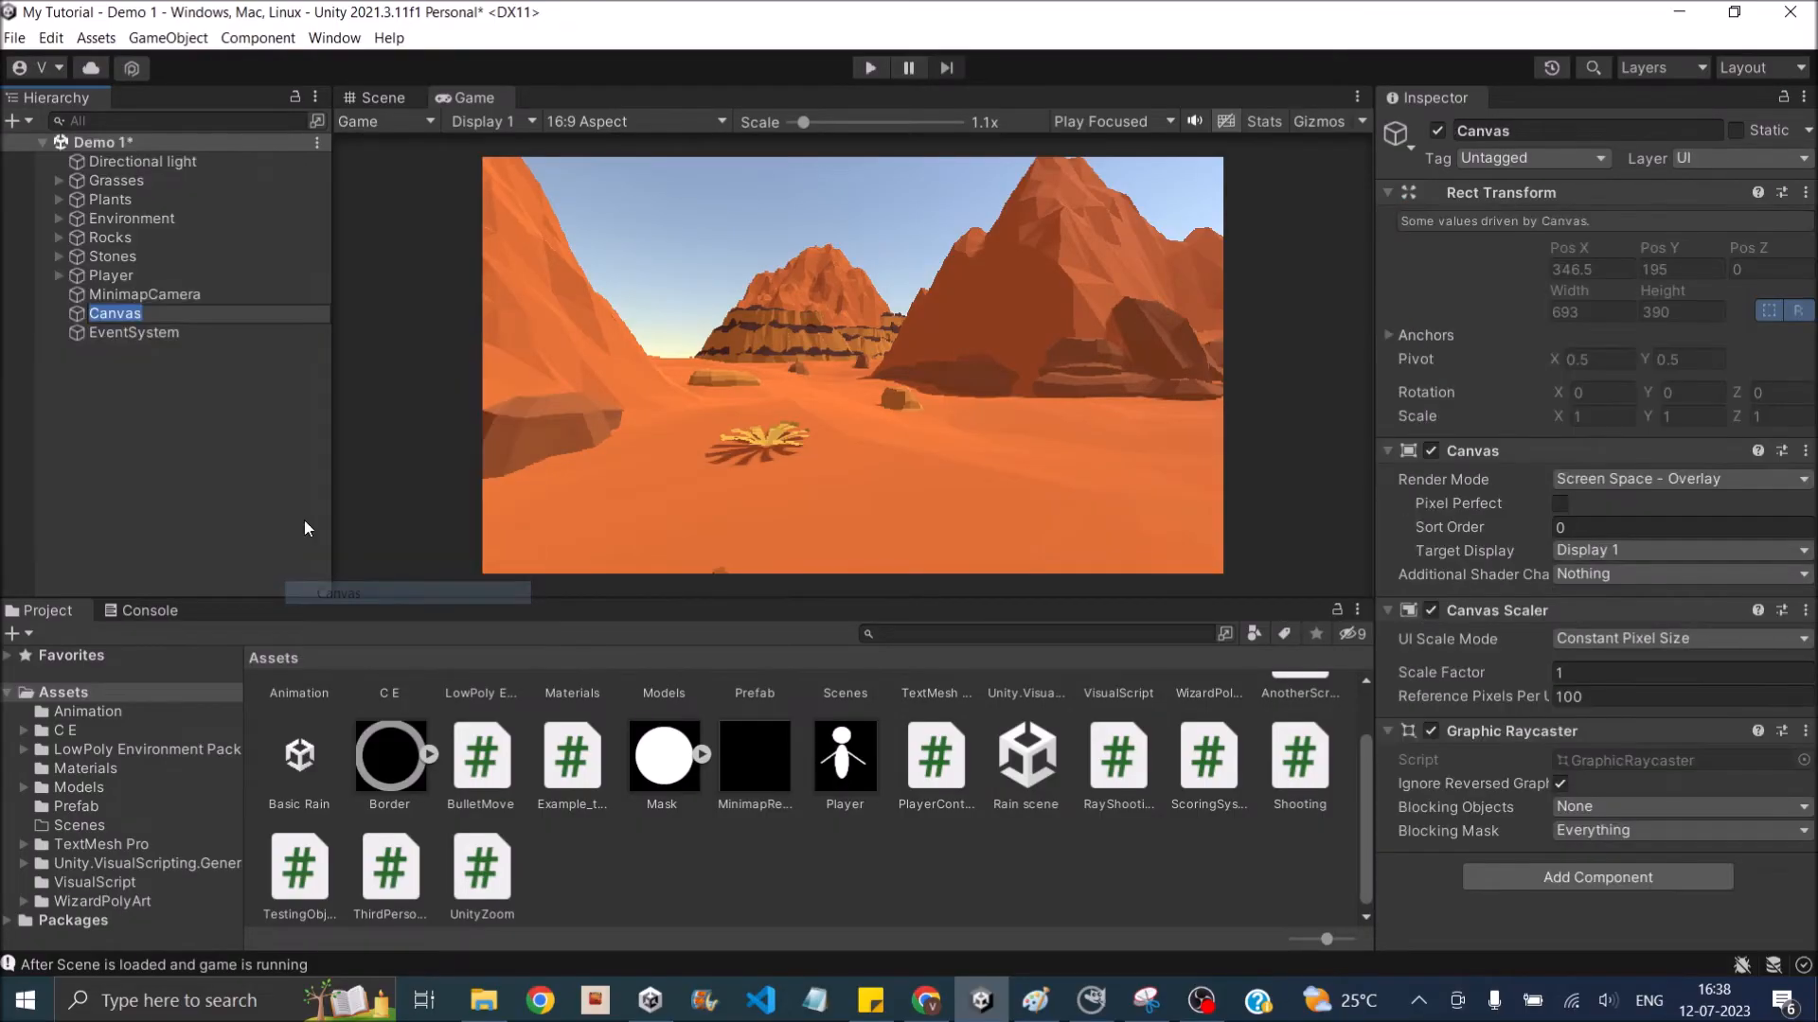
left_click(122, 320)
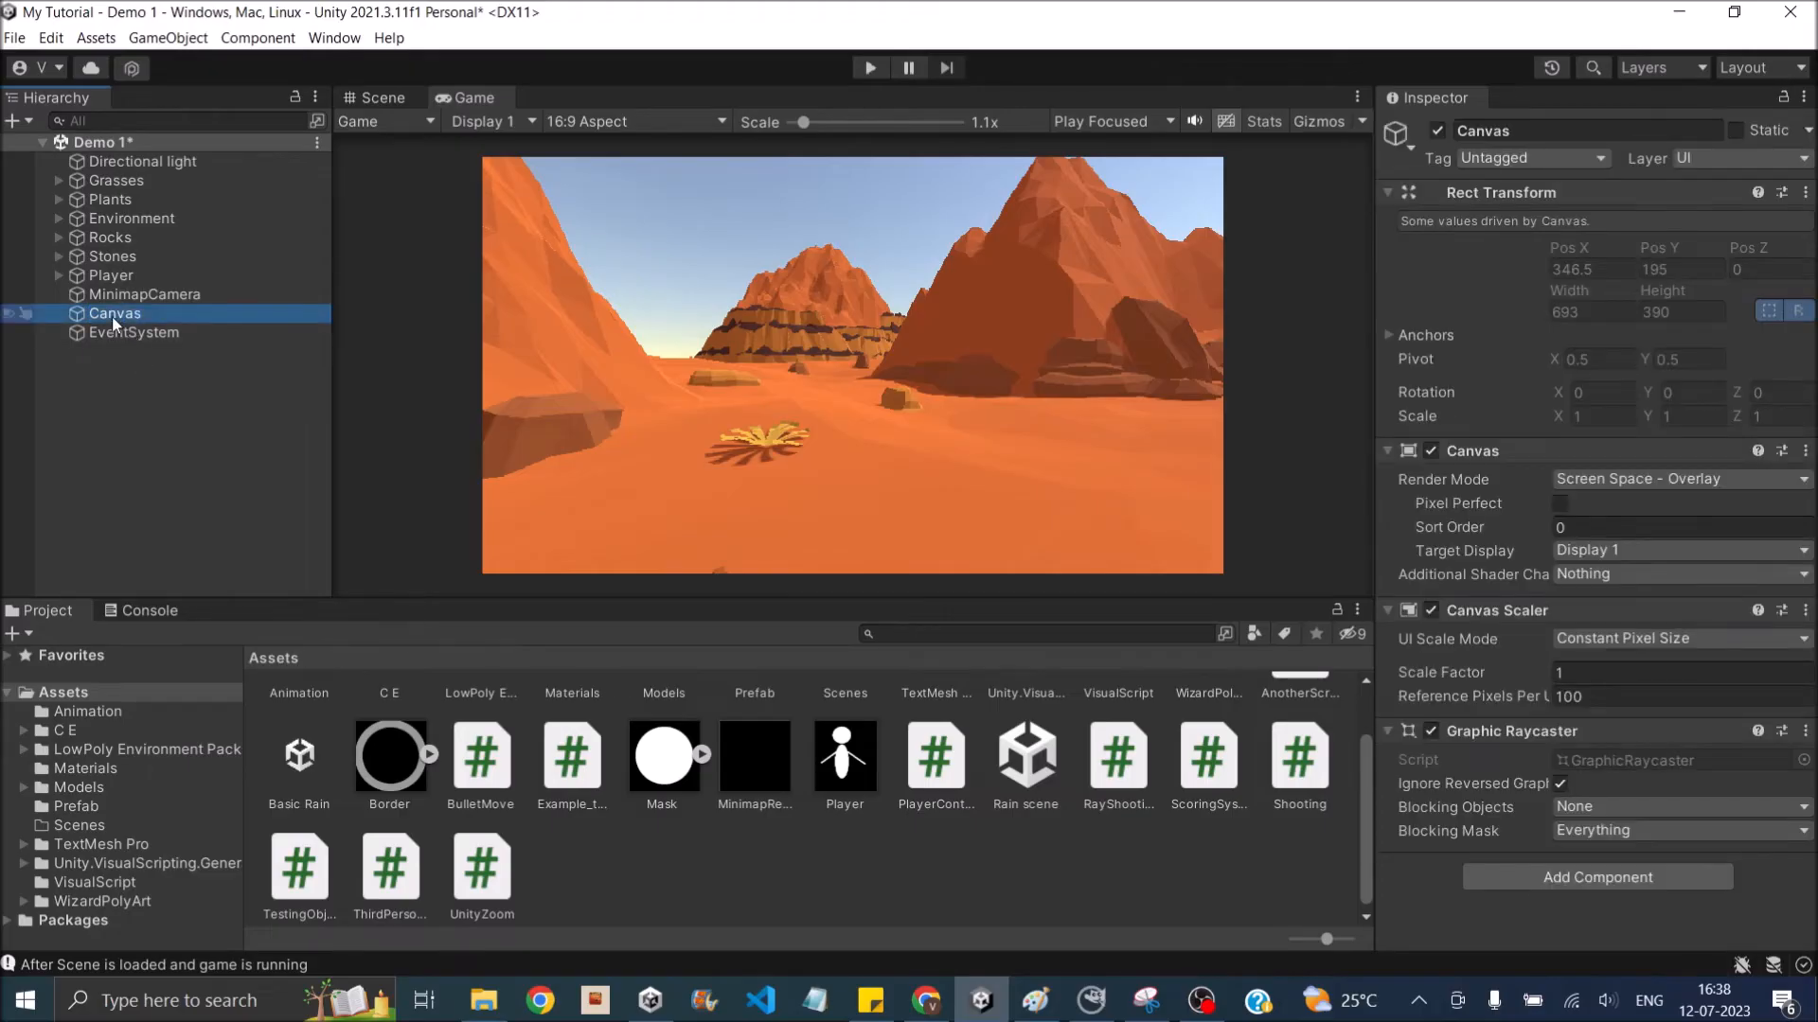
- Create an empty child object under Canvas and name it Minimap
right_click(111, 316)
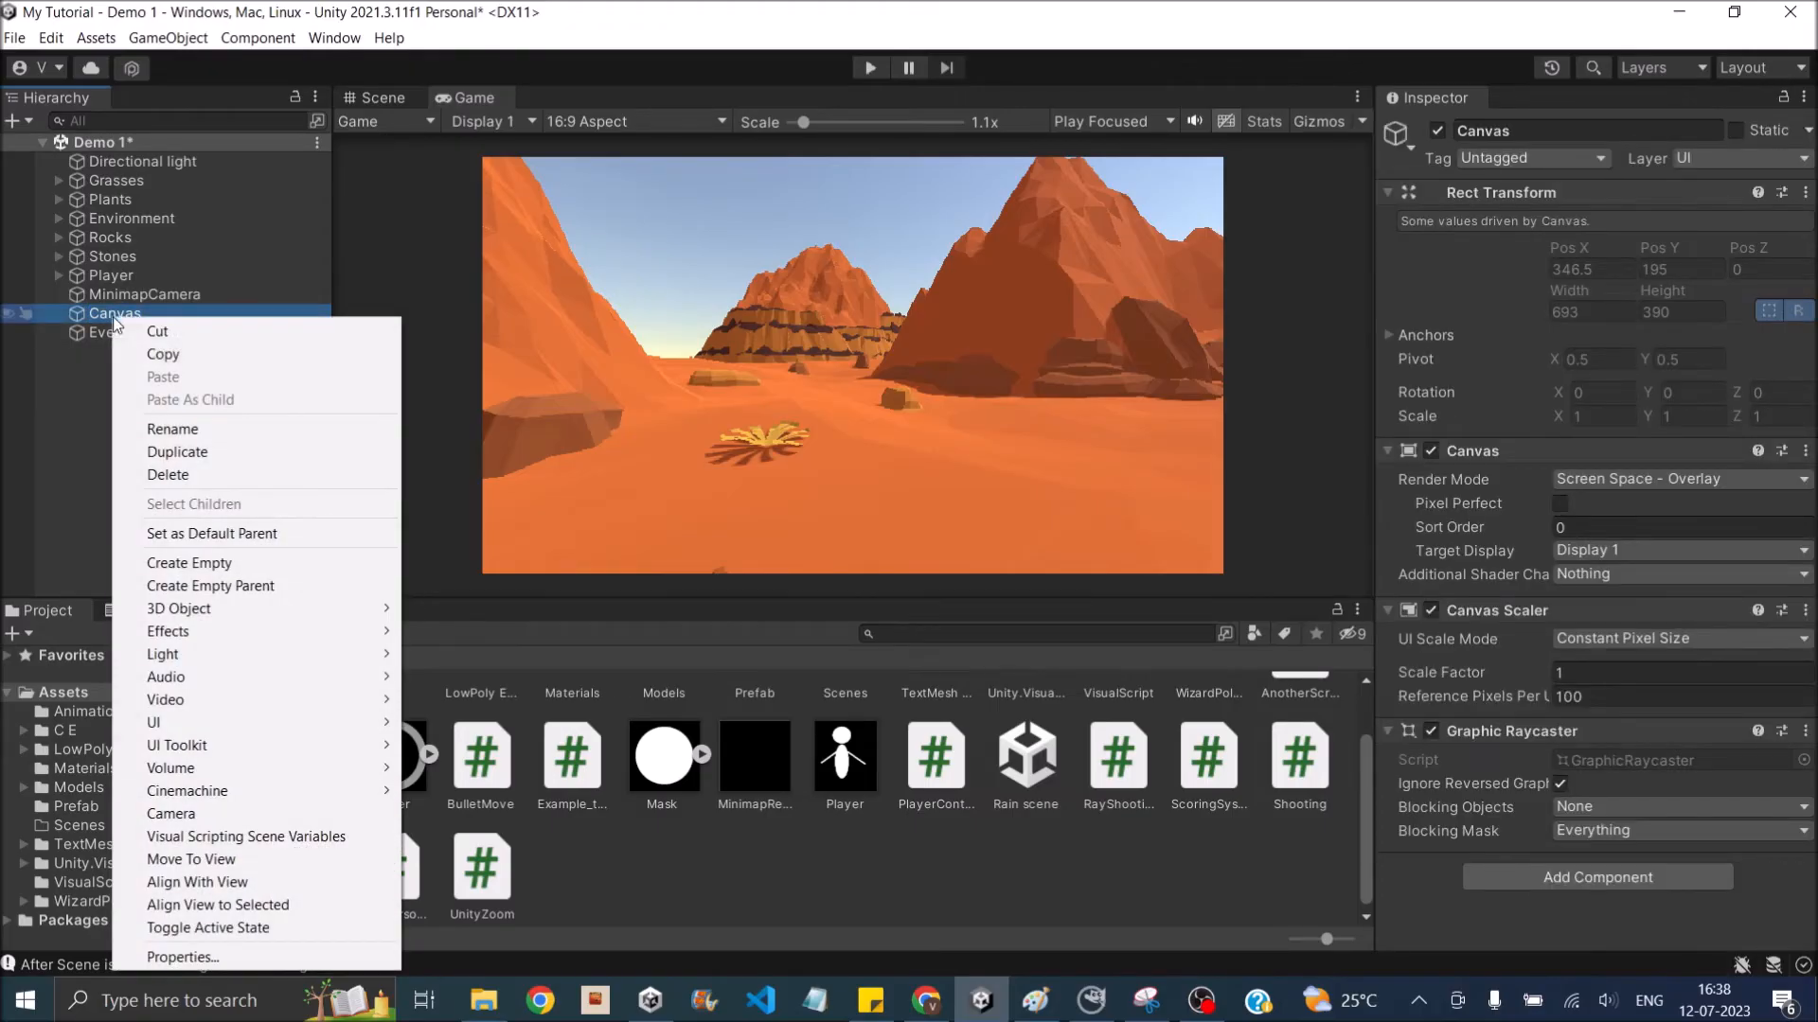
left_click(194, 565)
left_click(1584, 132)
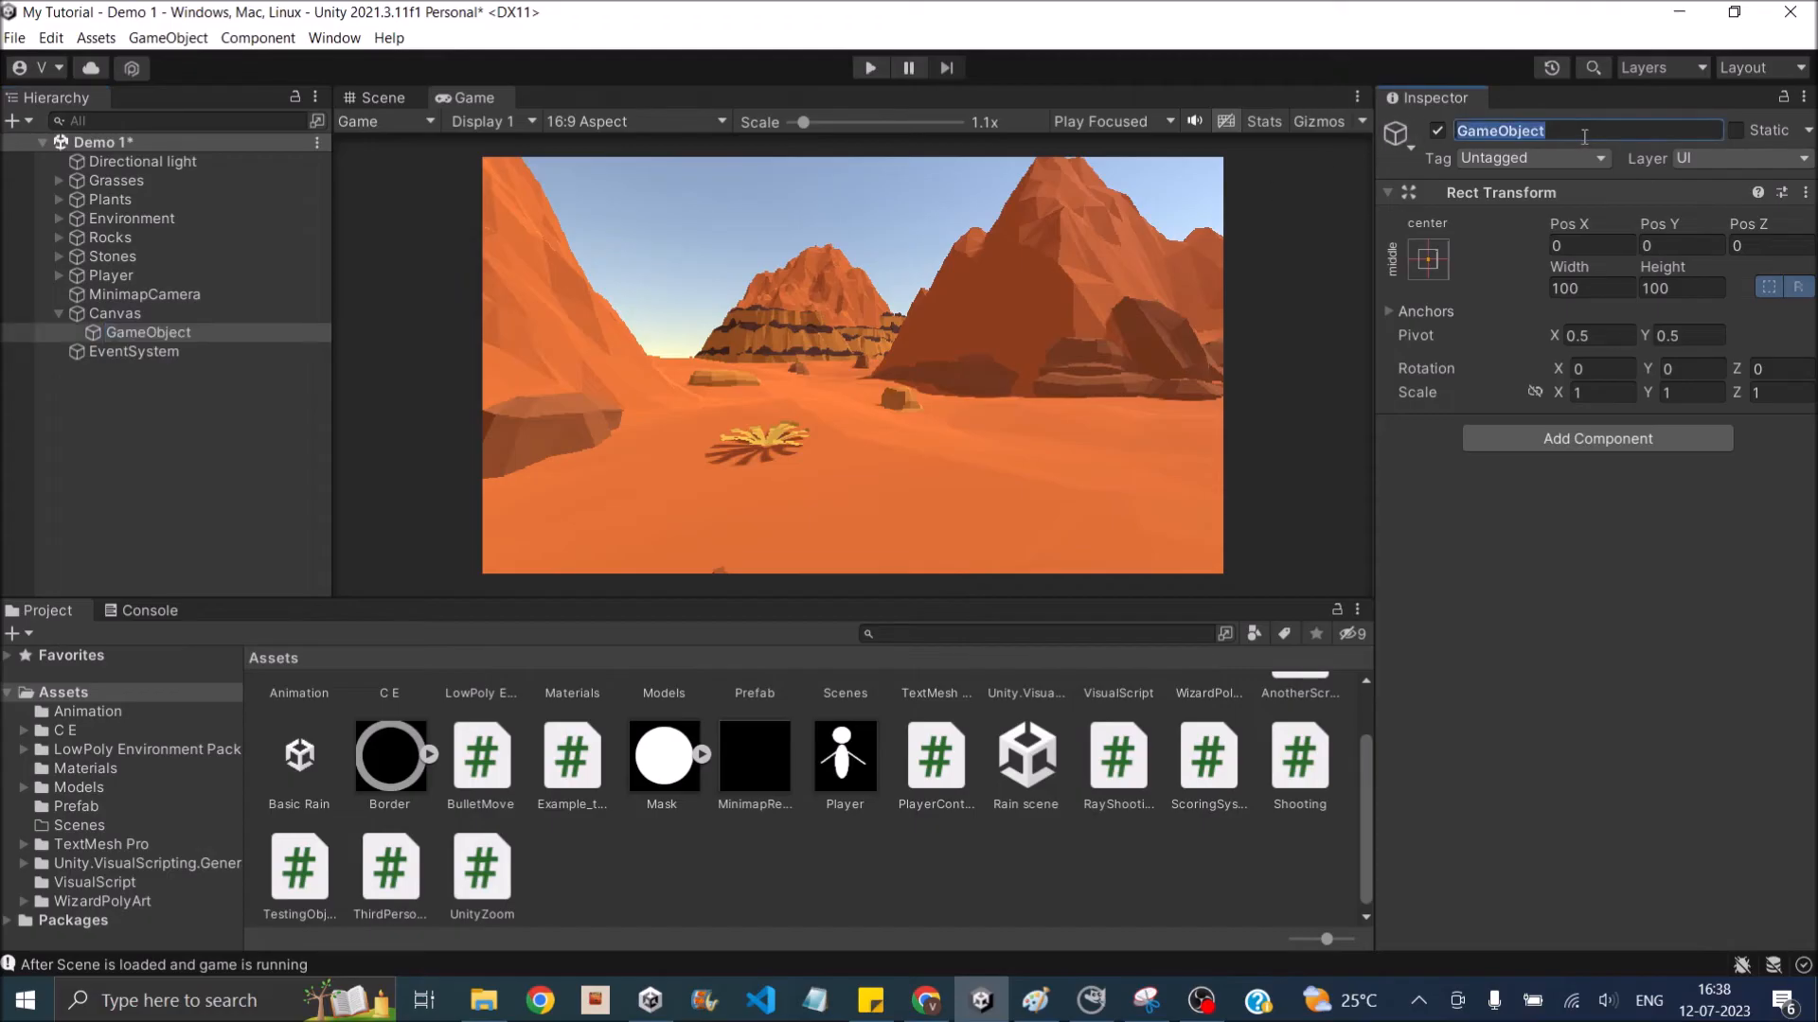
type("MinimAp")
key("BackSpace")
key("BackSpace")
type("ap")
key("Return")
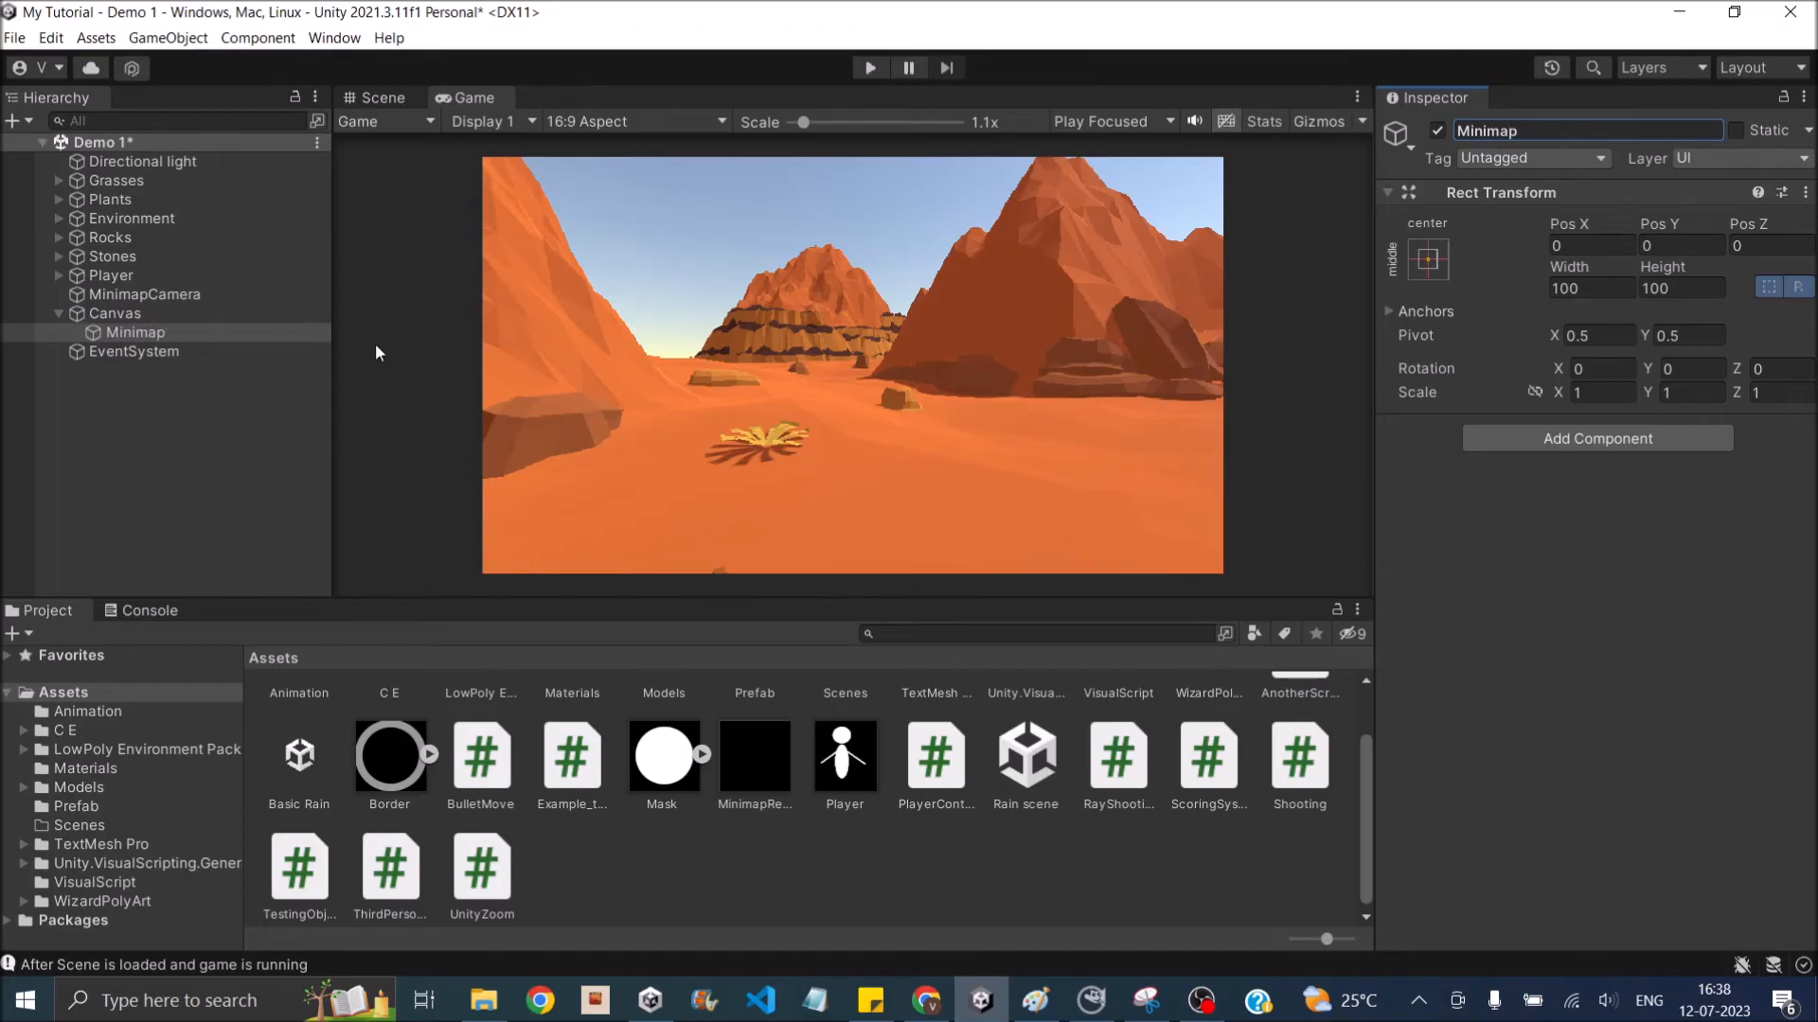
- Stretch the Minimap object in both directions to fill the canvas and frame it in the Scene view
left_click(1425, 269)
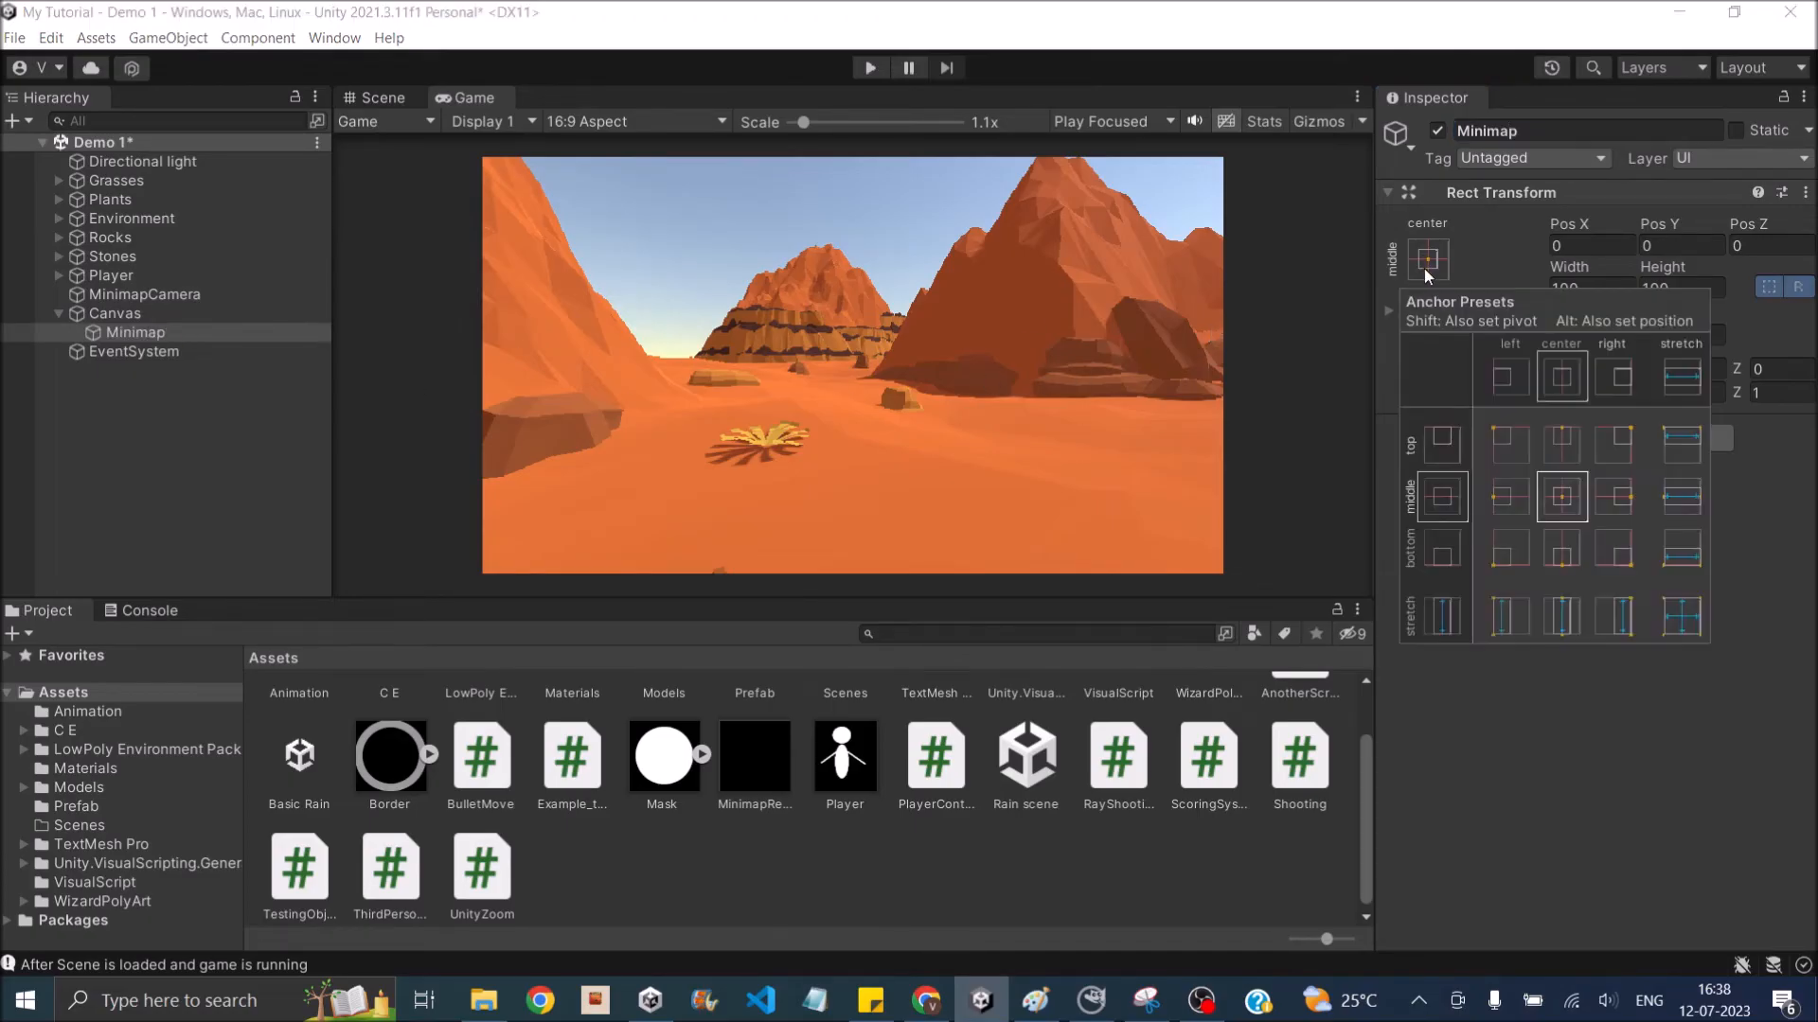
left_click(1687, 627, "alt")
double_click(147, 337)
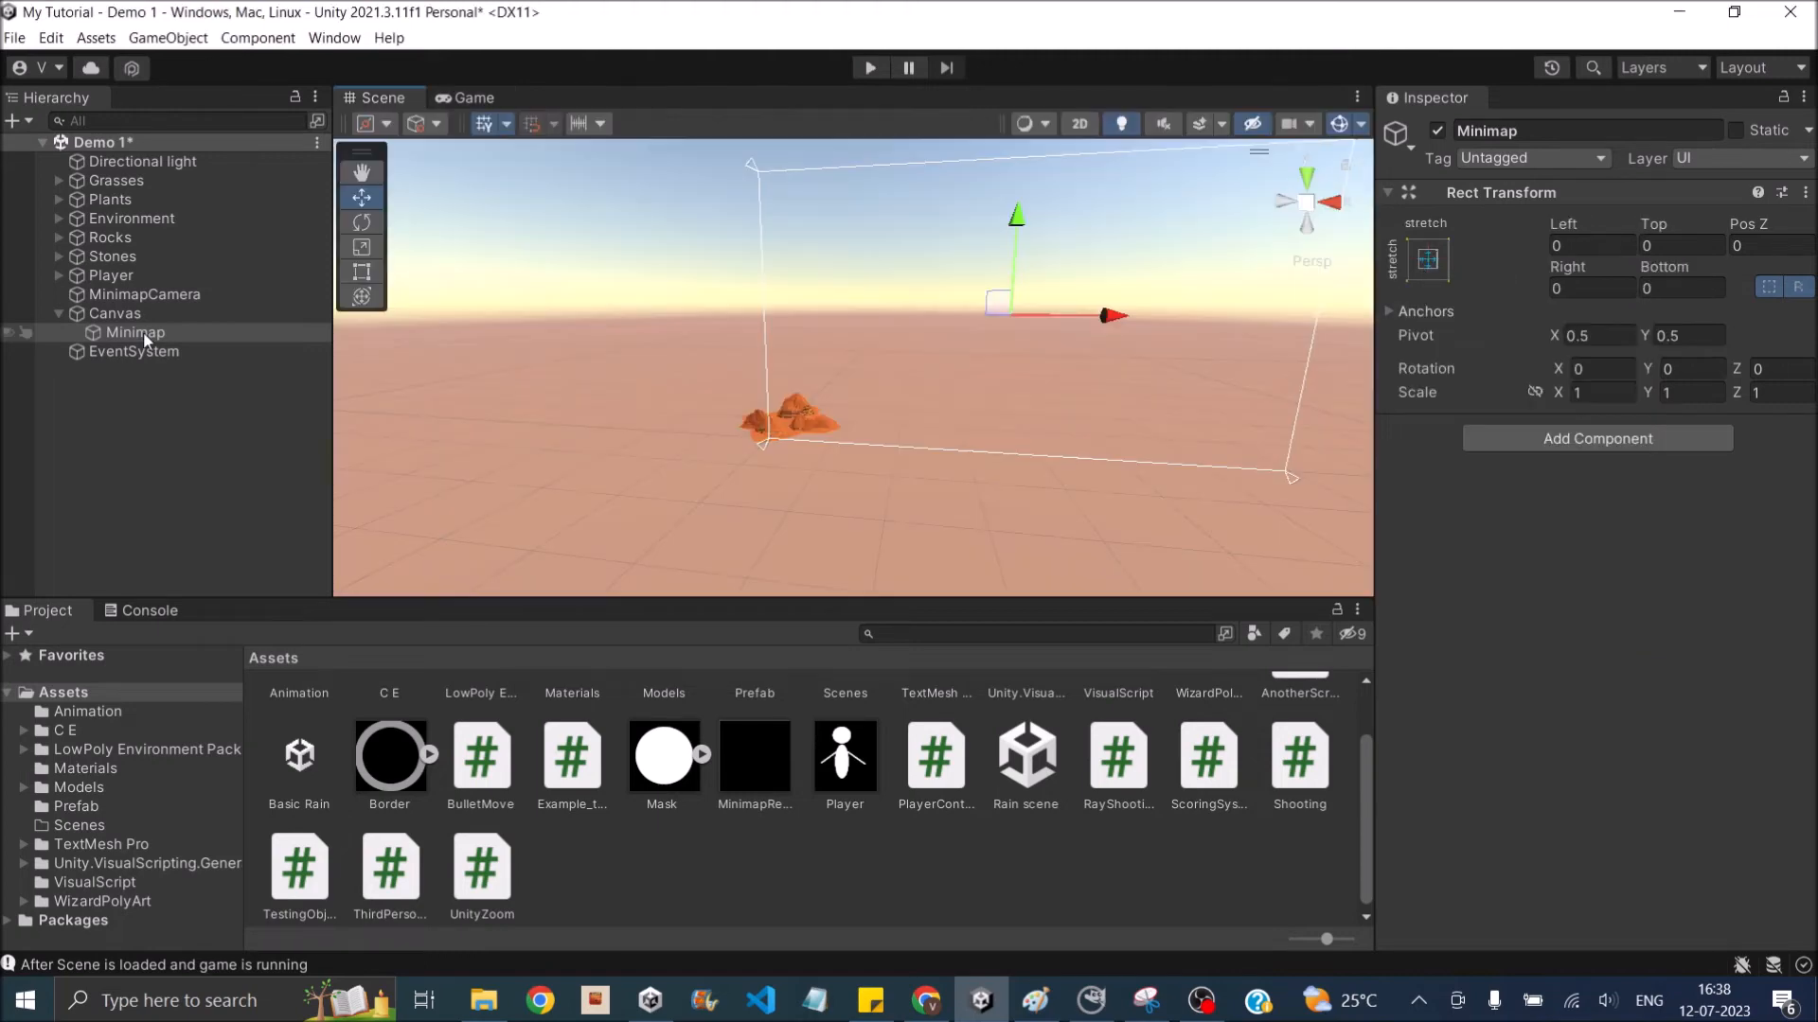
- Add a UI Raw Image under Minimap and name it MinimapDisplay
right_click(145, 337)
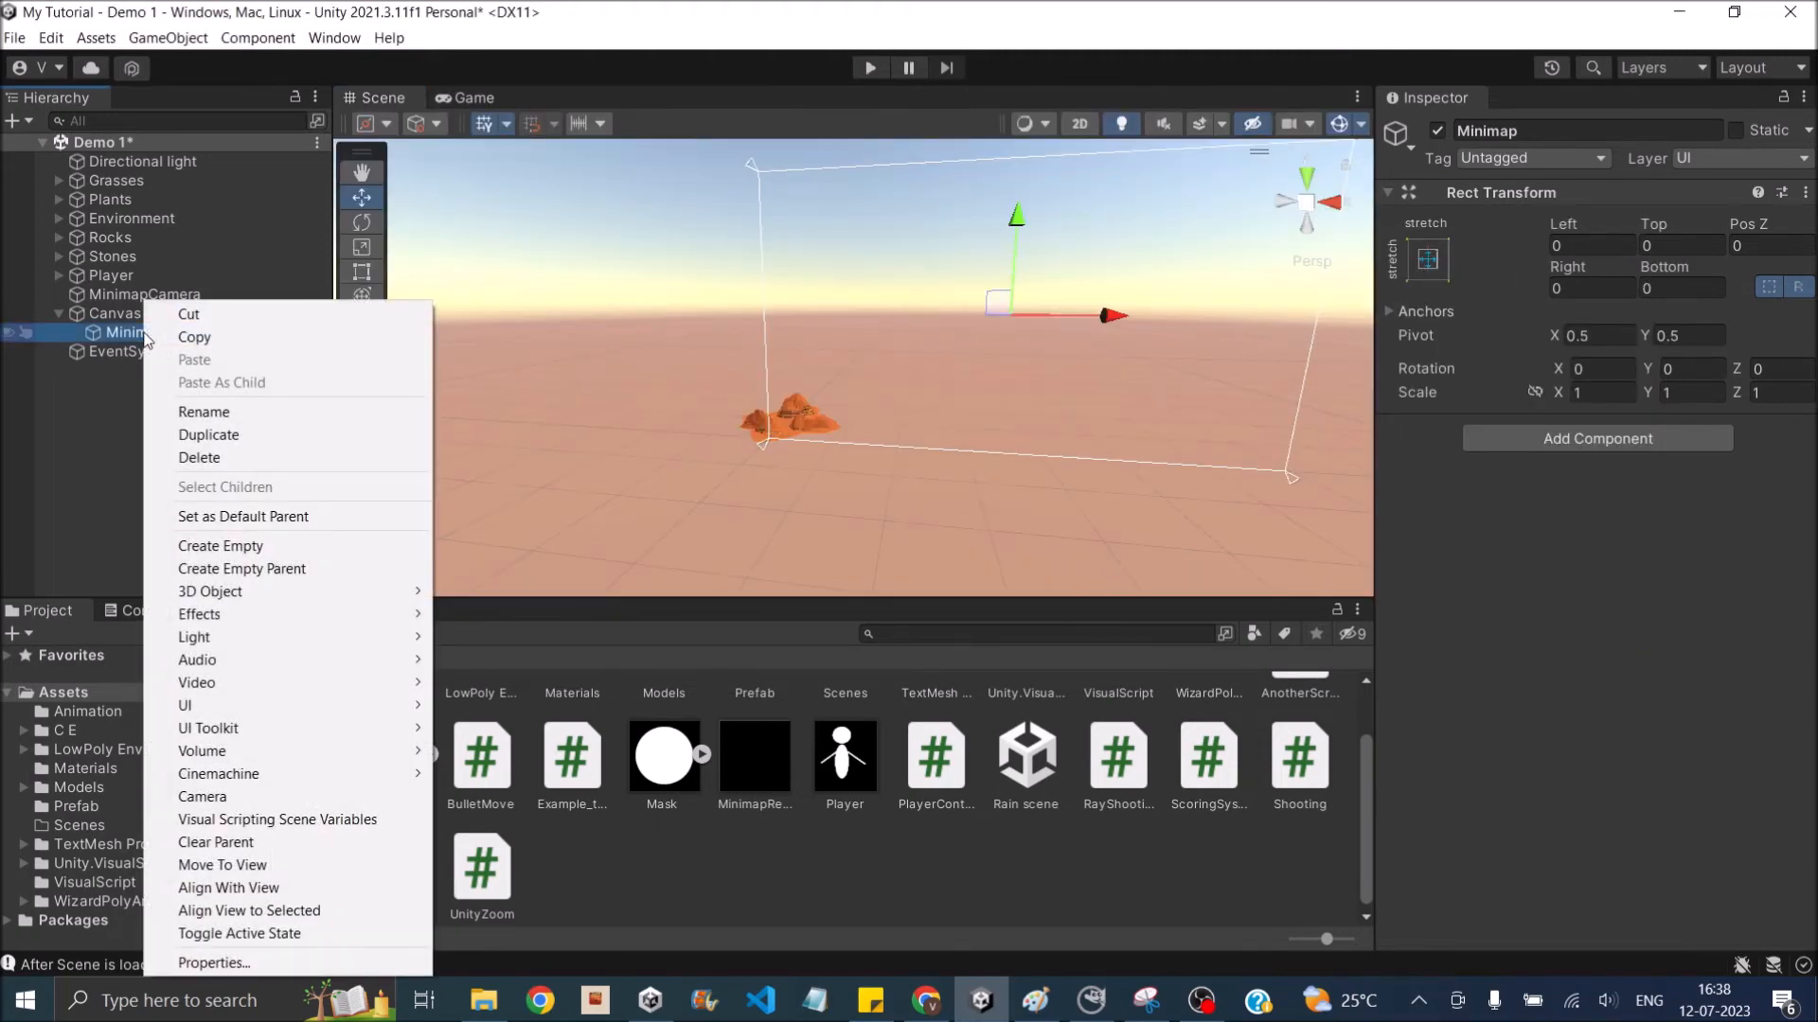
mouse_move(325, 706)
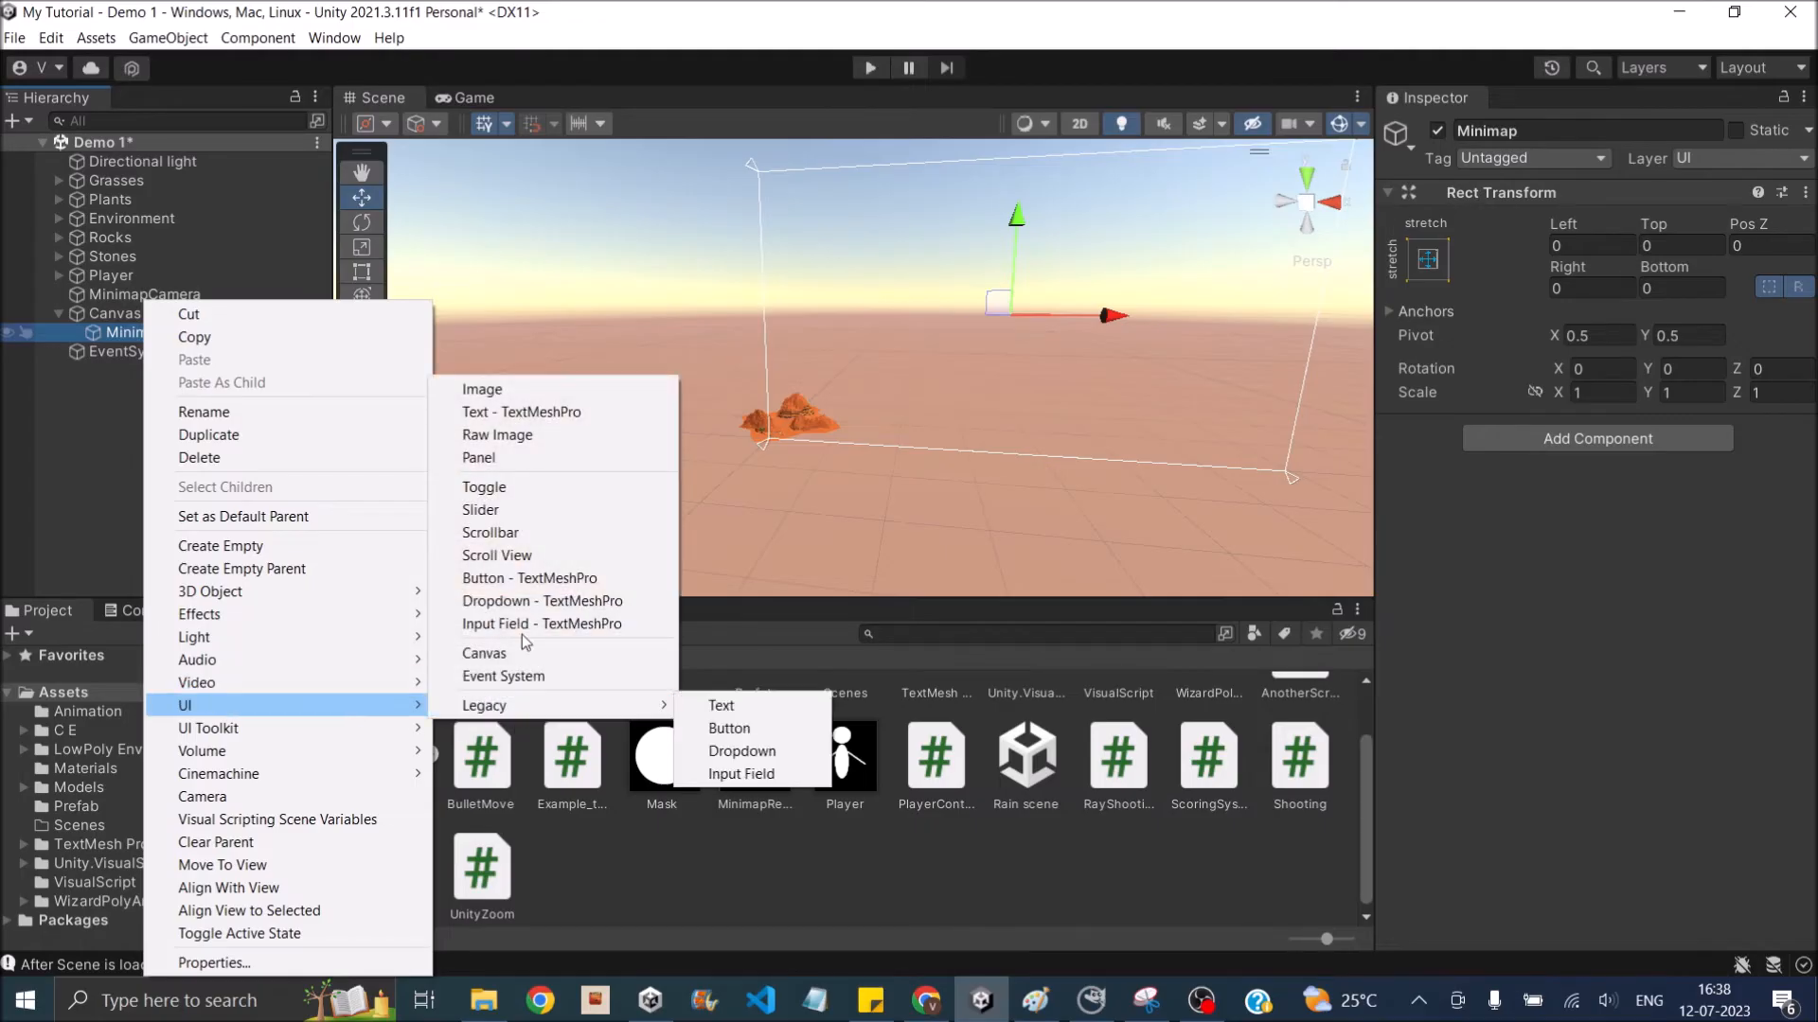
left_click(534, 443)
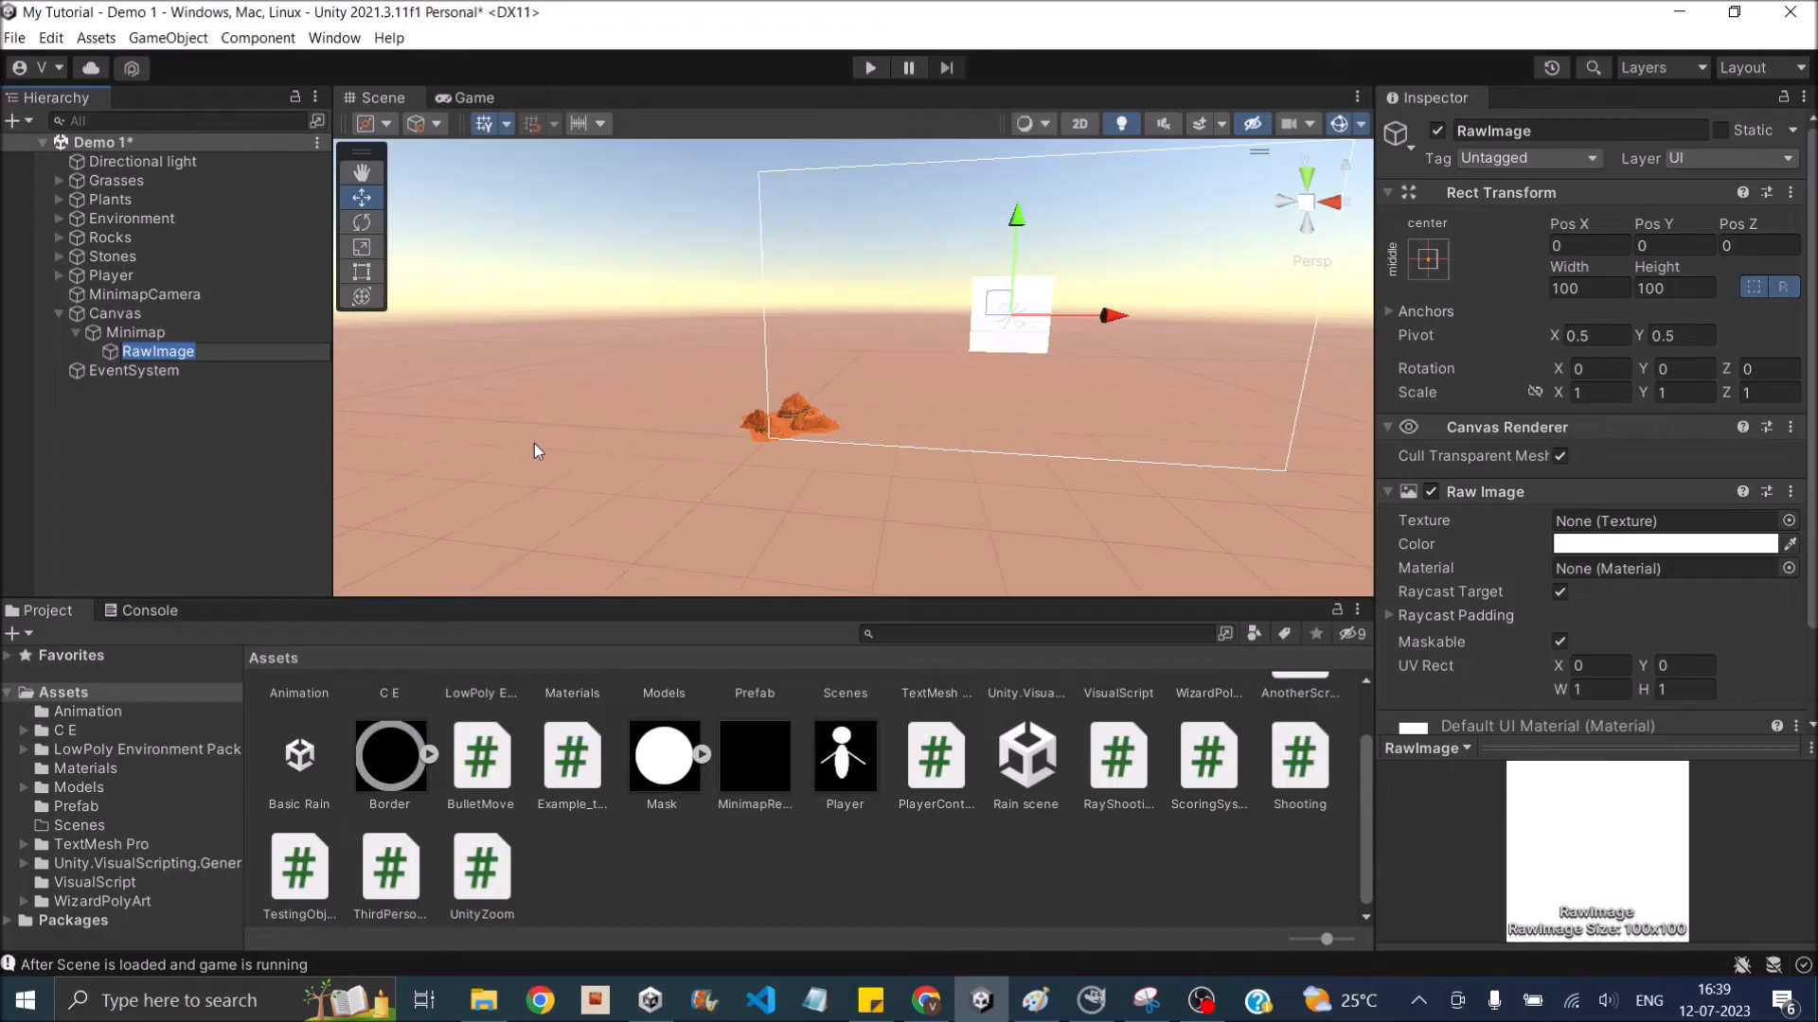
left_click(1554, 130)
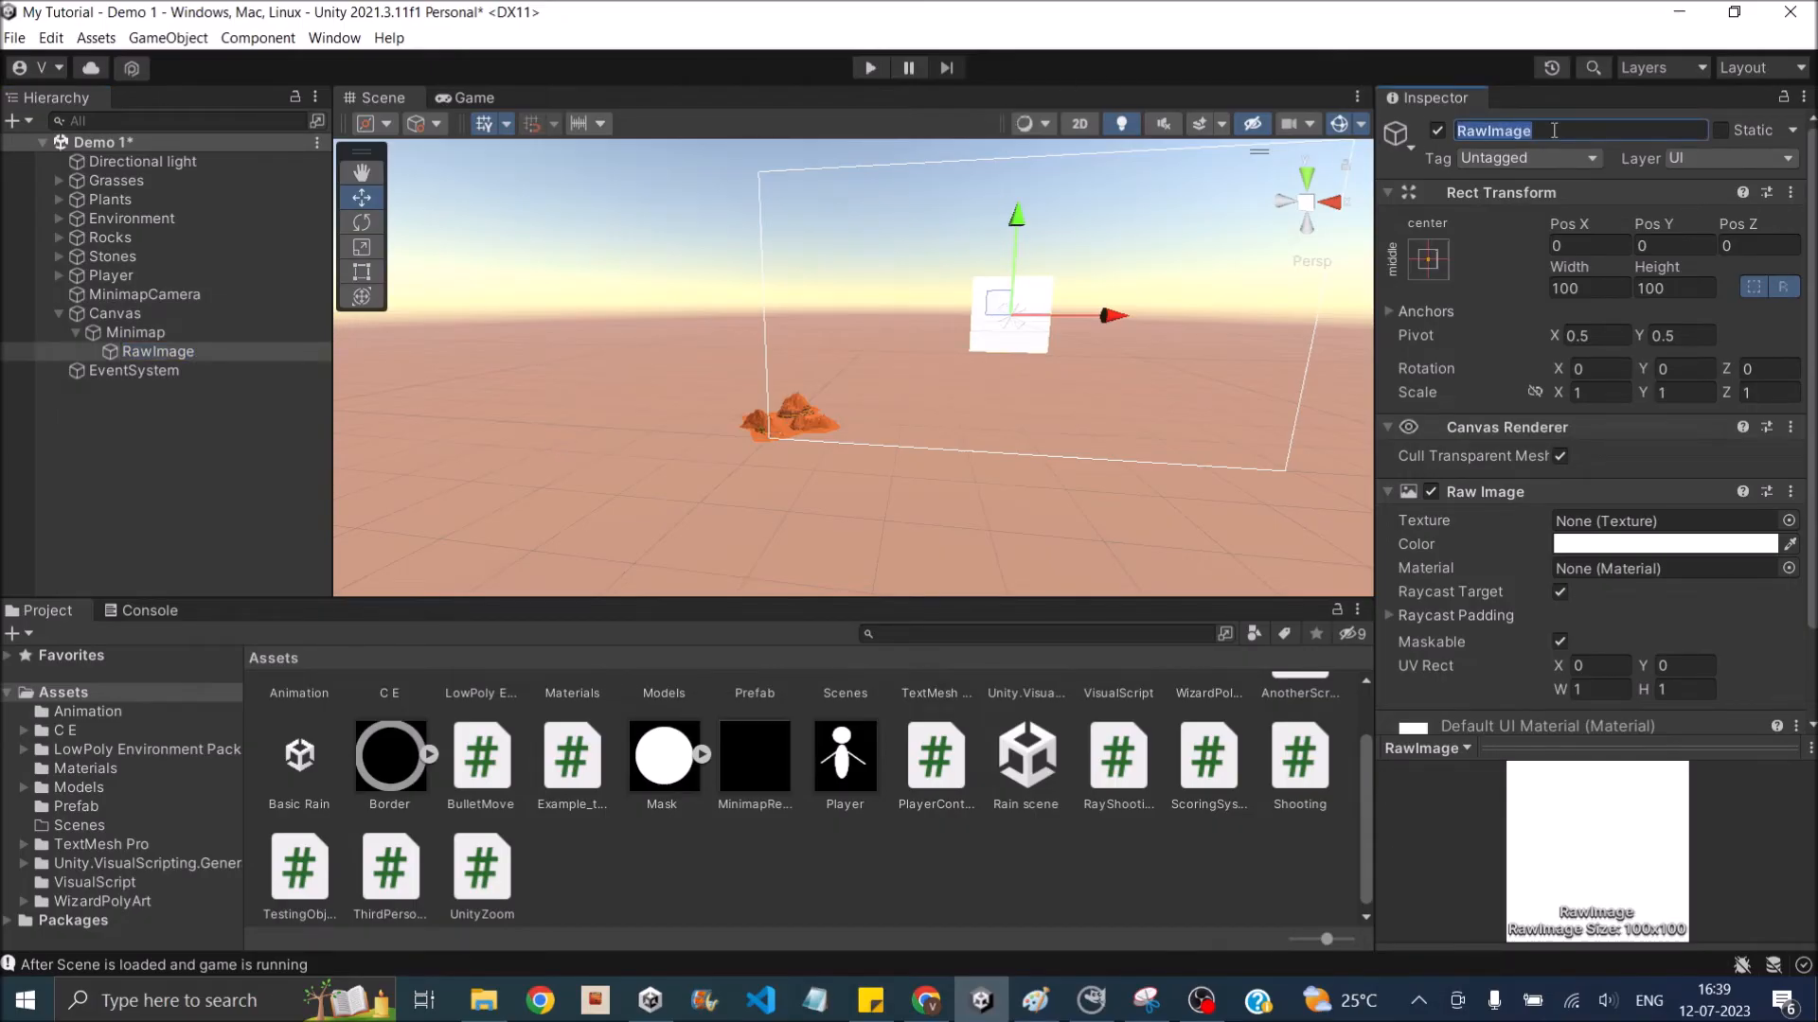
type("MinimapDo")
key("BackSpace")
type("isplay")
key("Return")
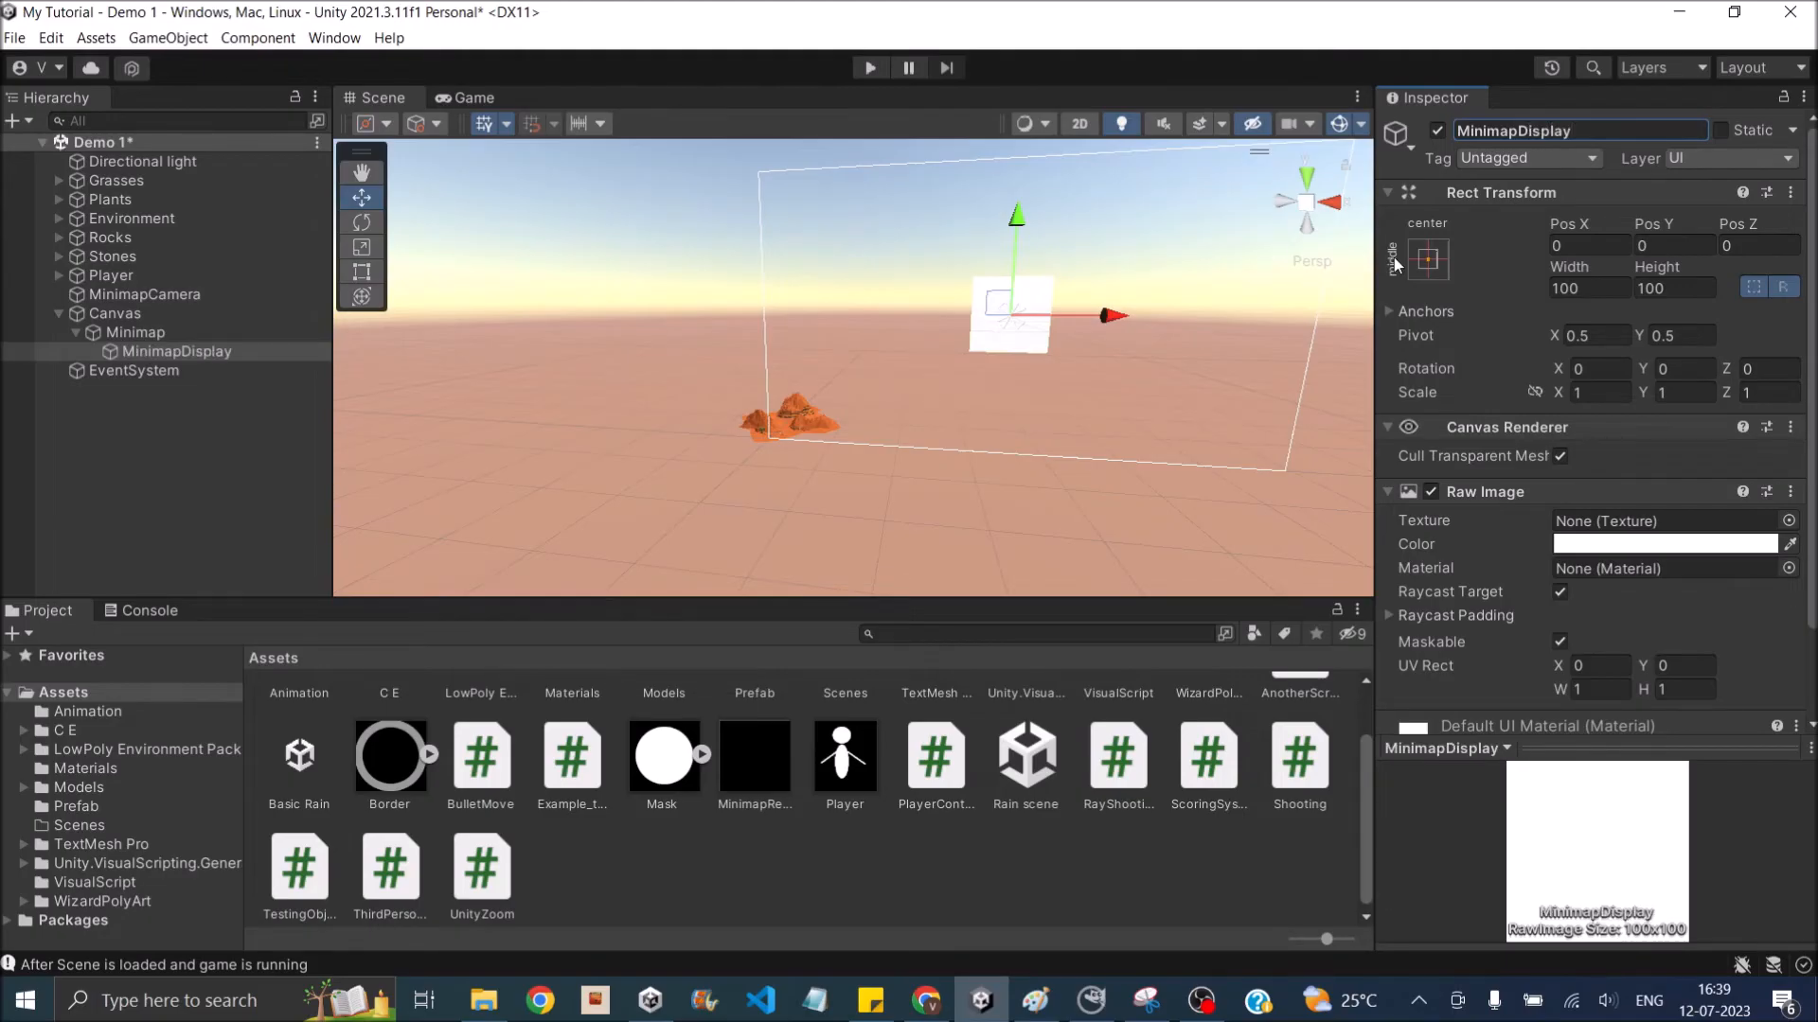
- Anchor and position MinimapDisplay at the canvas's bottom-right corner
left_click(1429, 261)
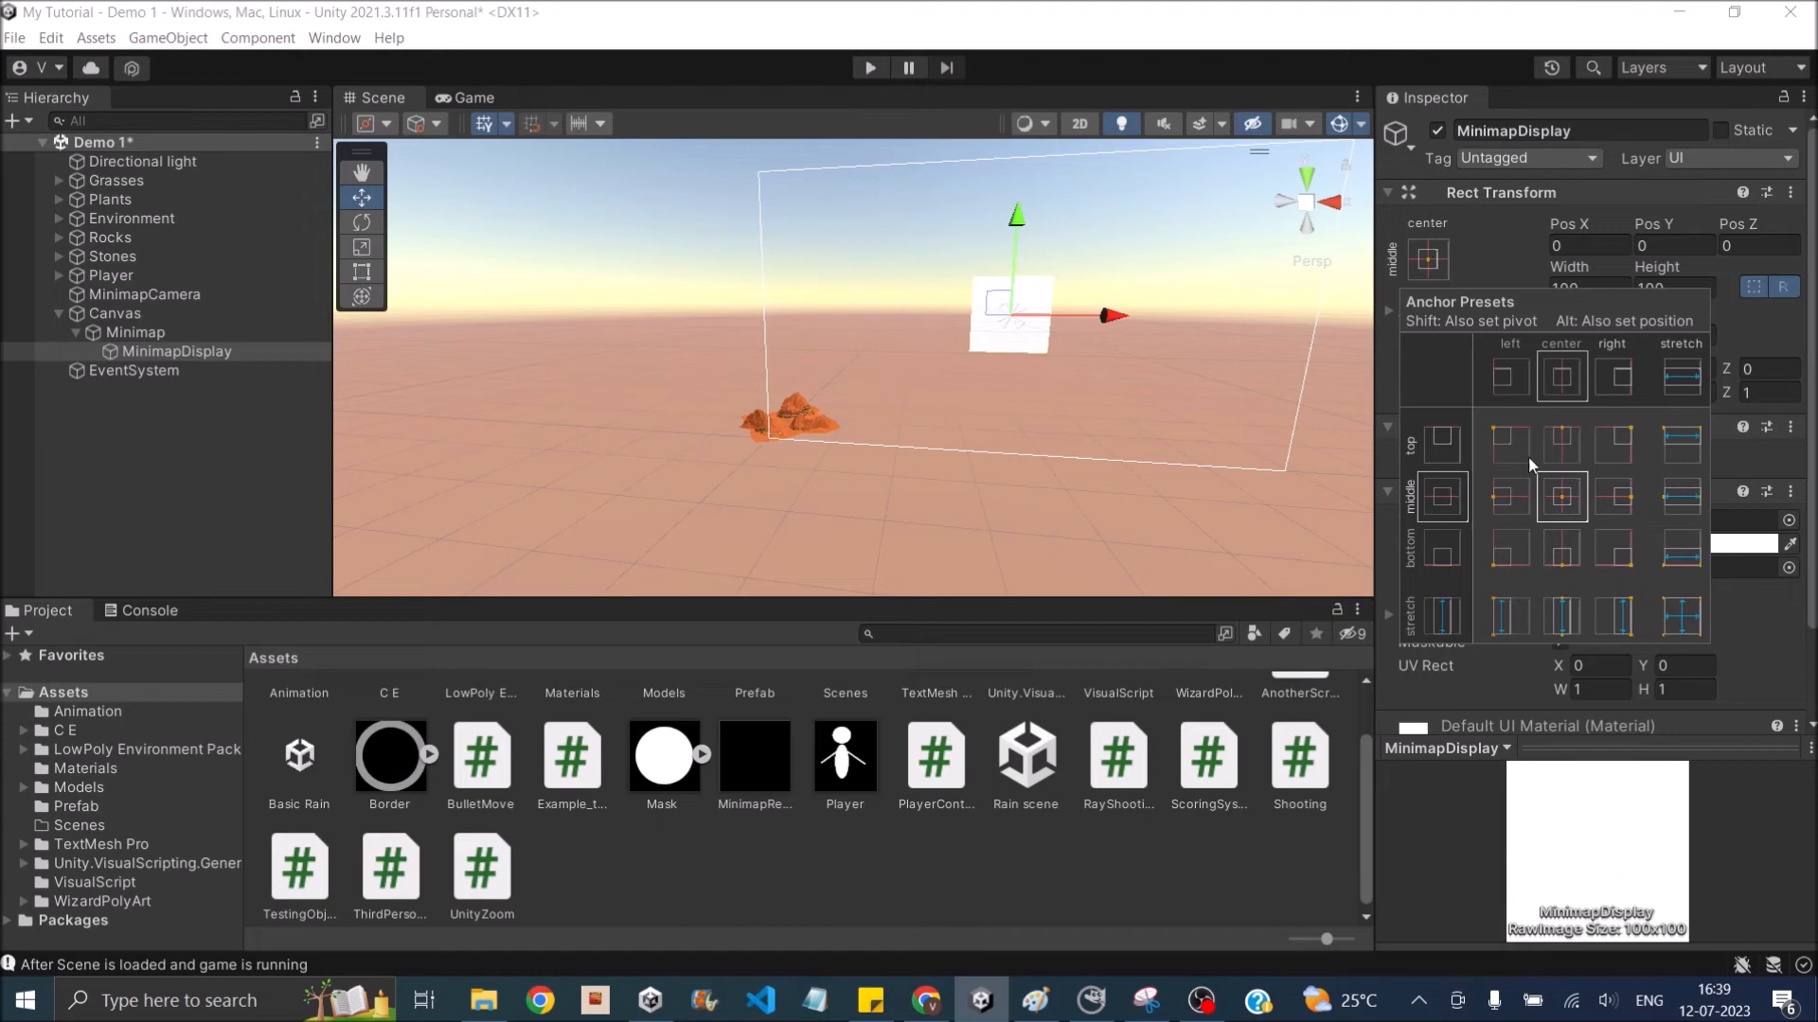
left_click(1621, 559, "alt")
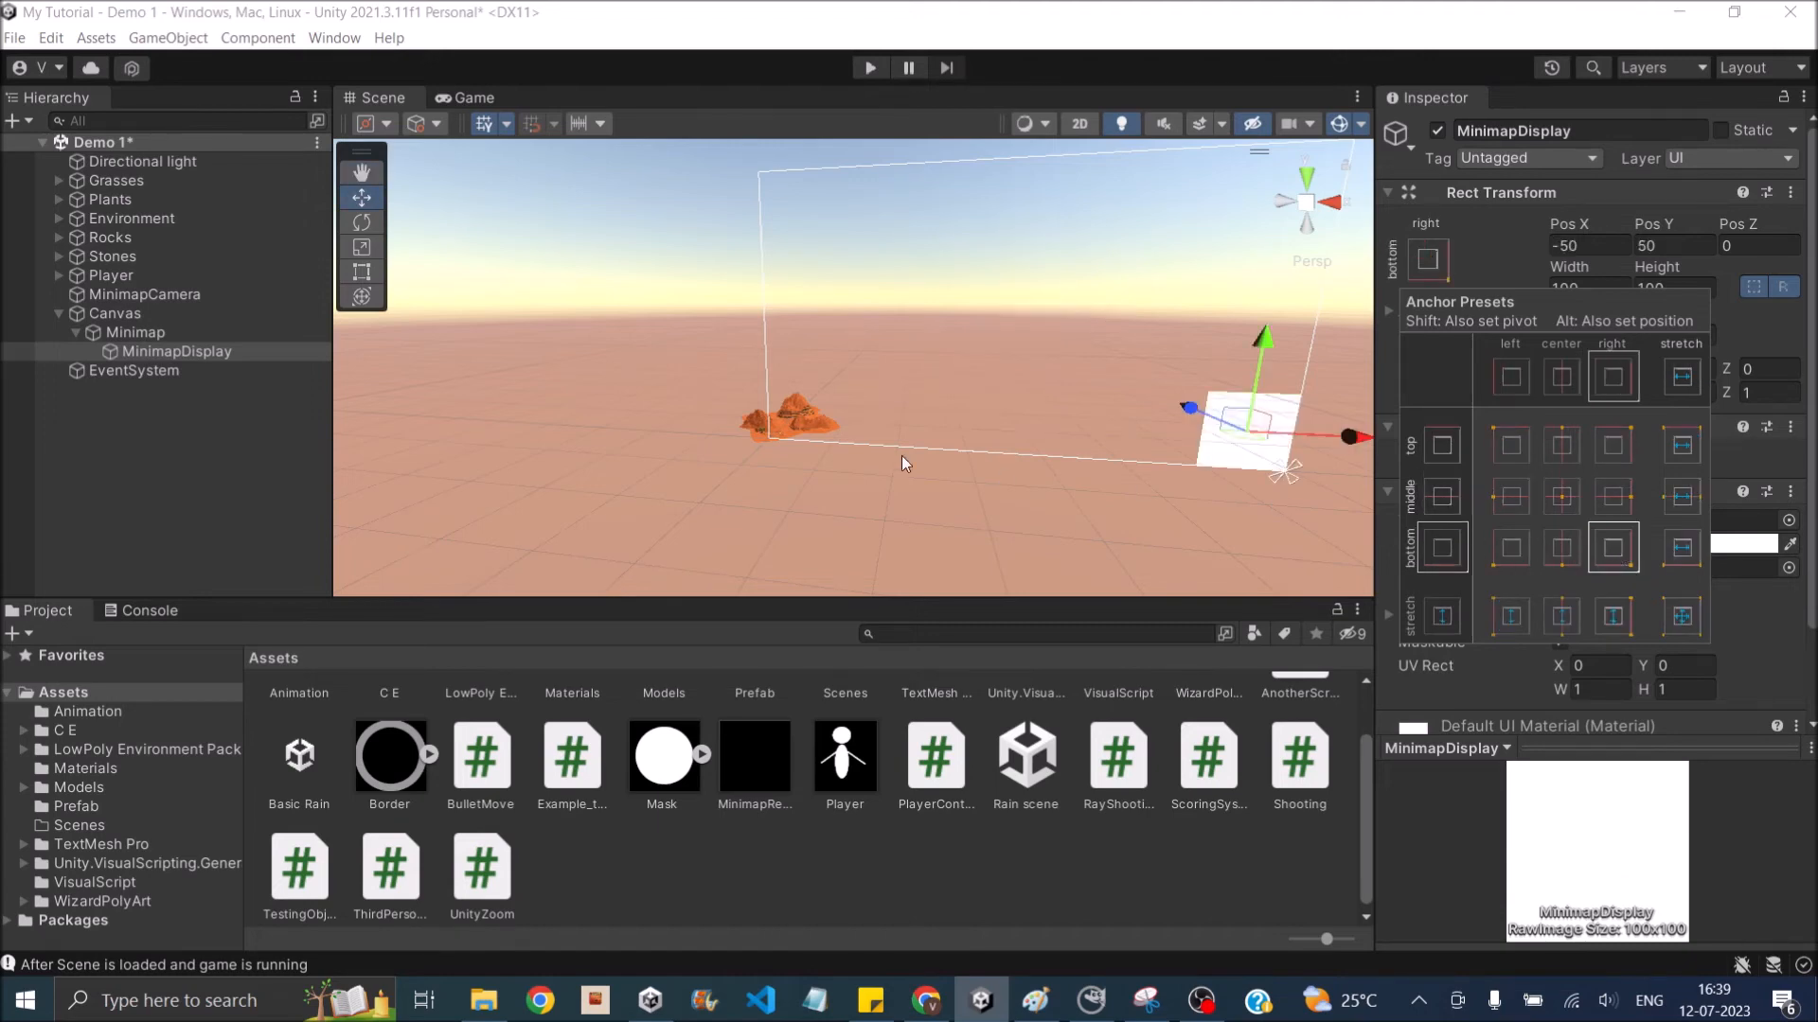
middle_click_drag(1039, 343, 864, 339)
left_click_drag(864, 339, 879, 301, "alt")
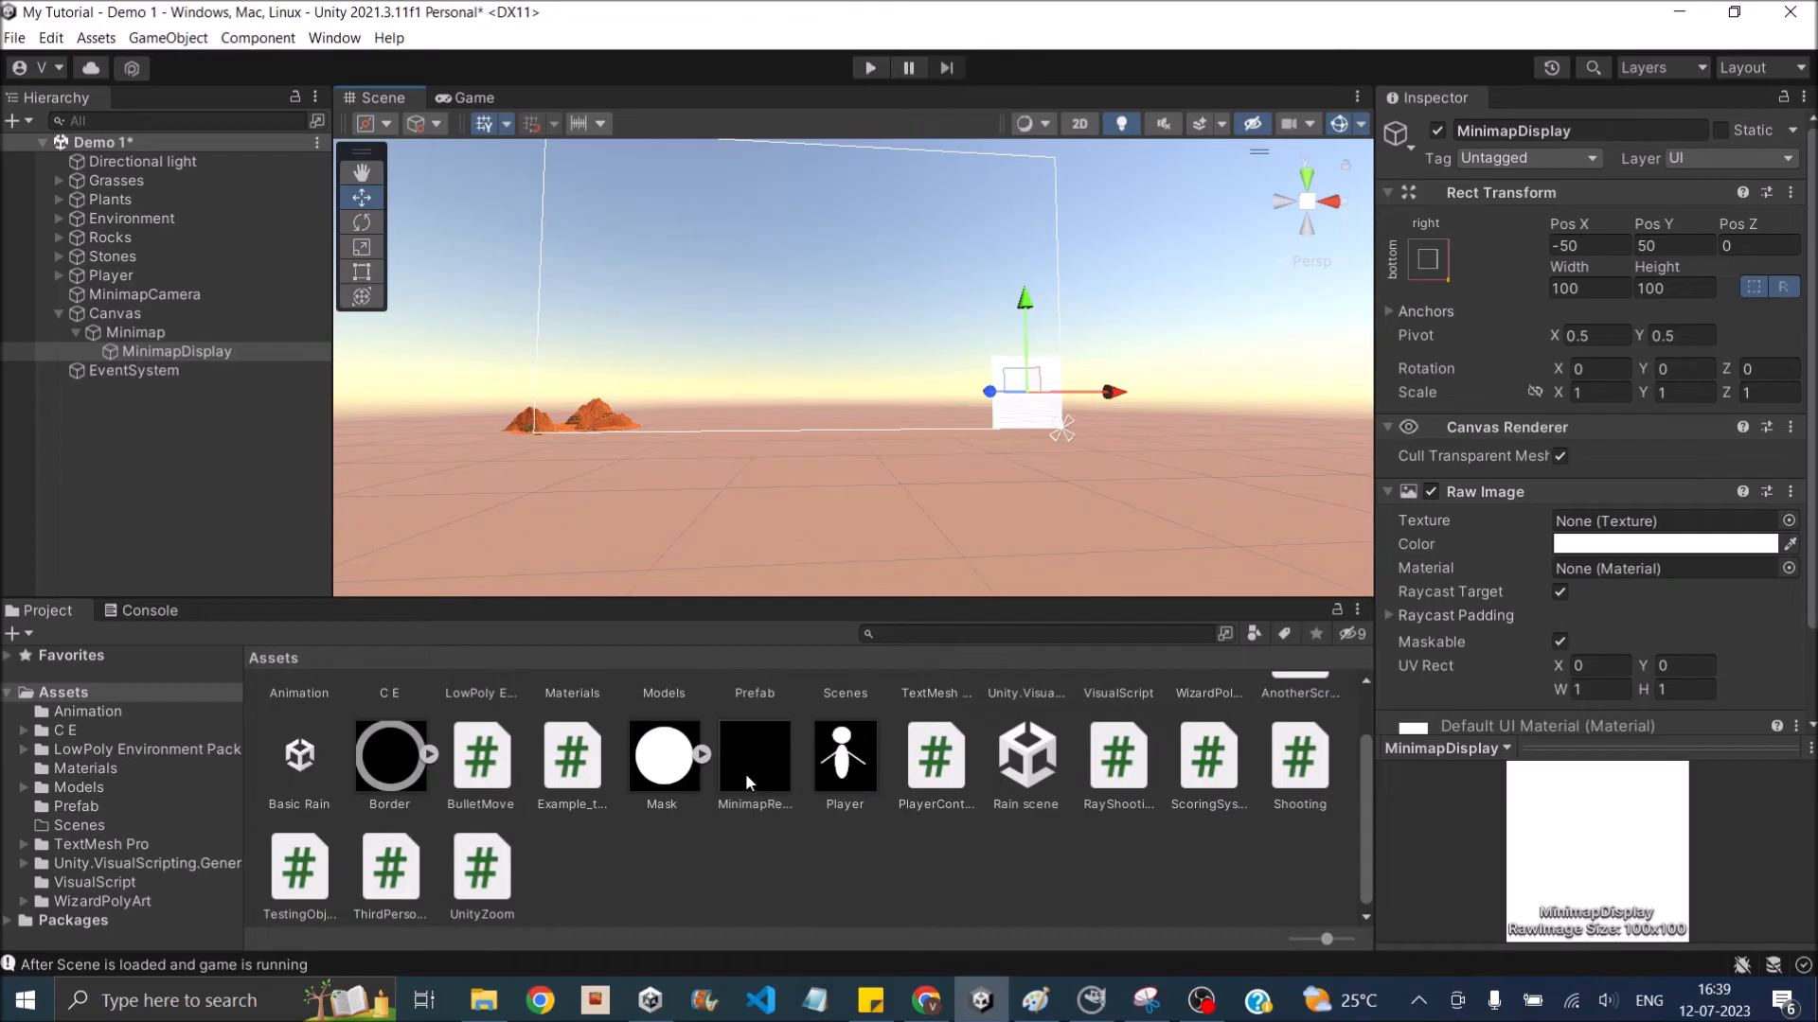
- Set MinimapDisplay's texture to MinimapRenderTexture and tint its color light green (BCFB8A)
left_click_drag(746, 764, 1609, 521)
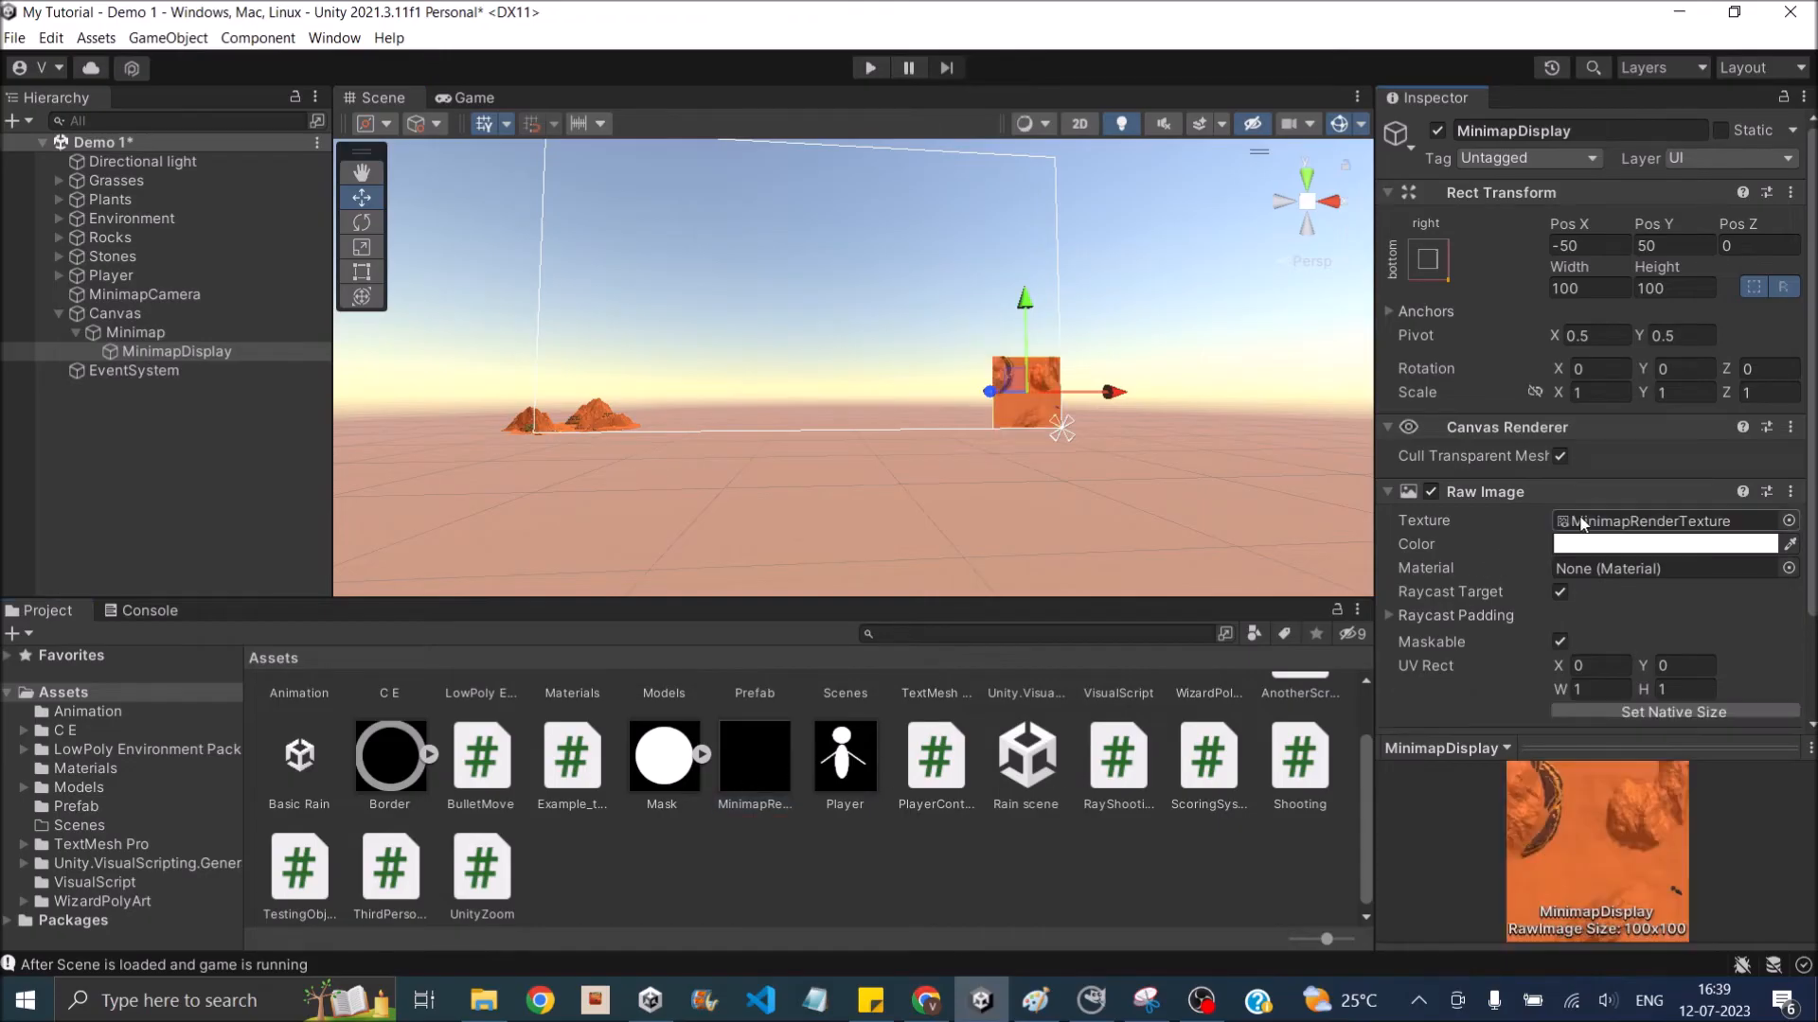
key("ctrl+2")
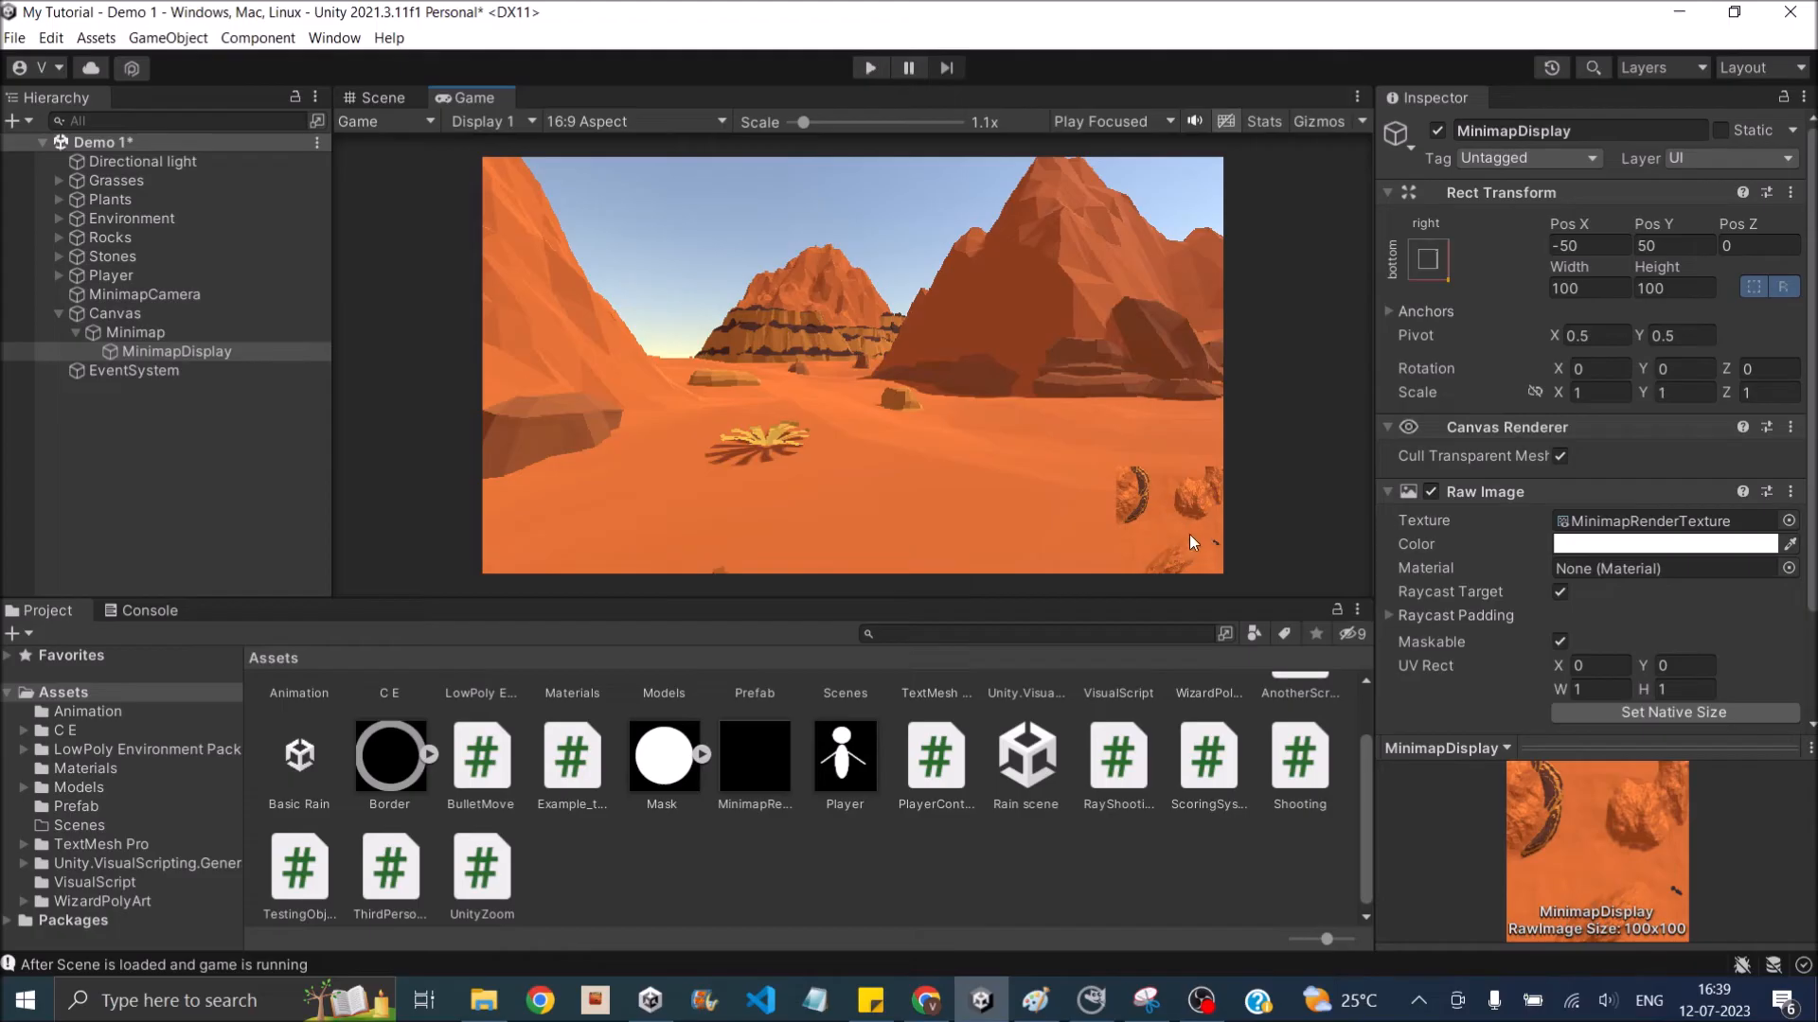
left_click(1587, 545)
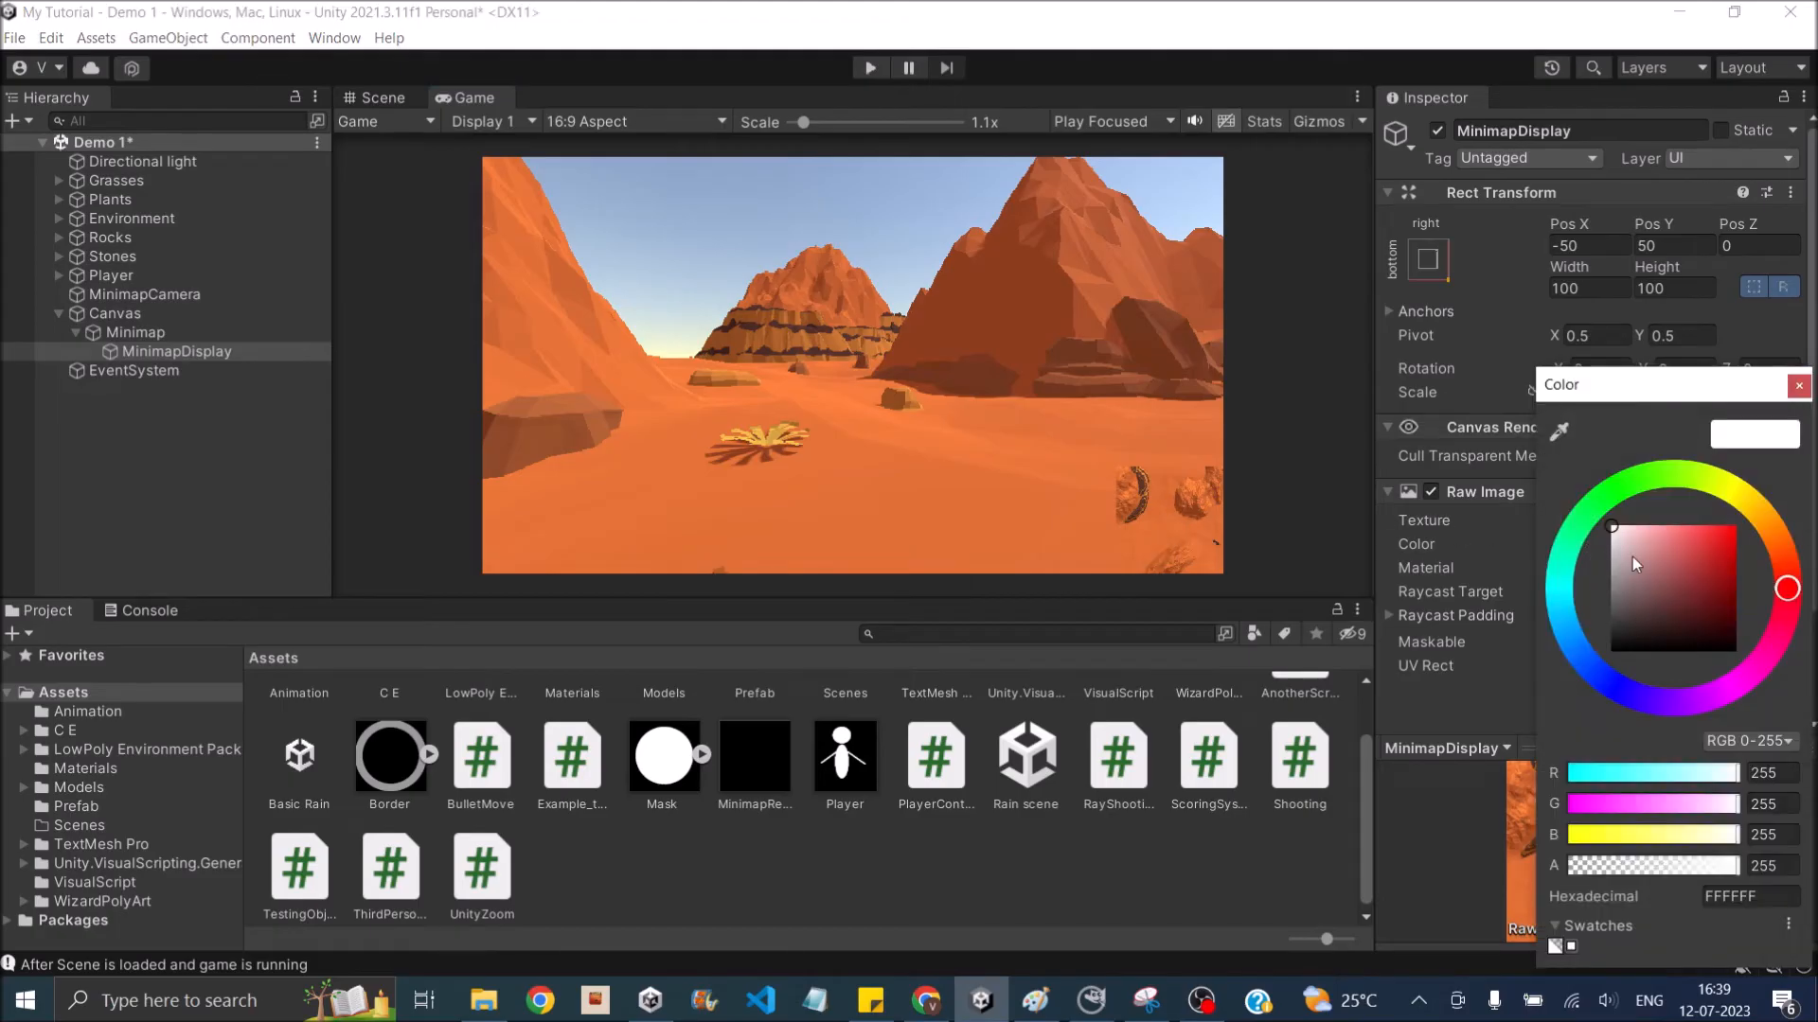
mouse_move(1650, 534)
left_mouse_down()
mouse_move(1668, 528)
mouse_move(1666, 473)
left_mouse_up()
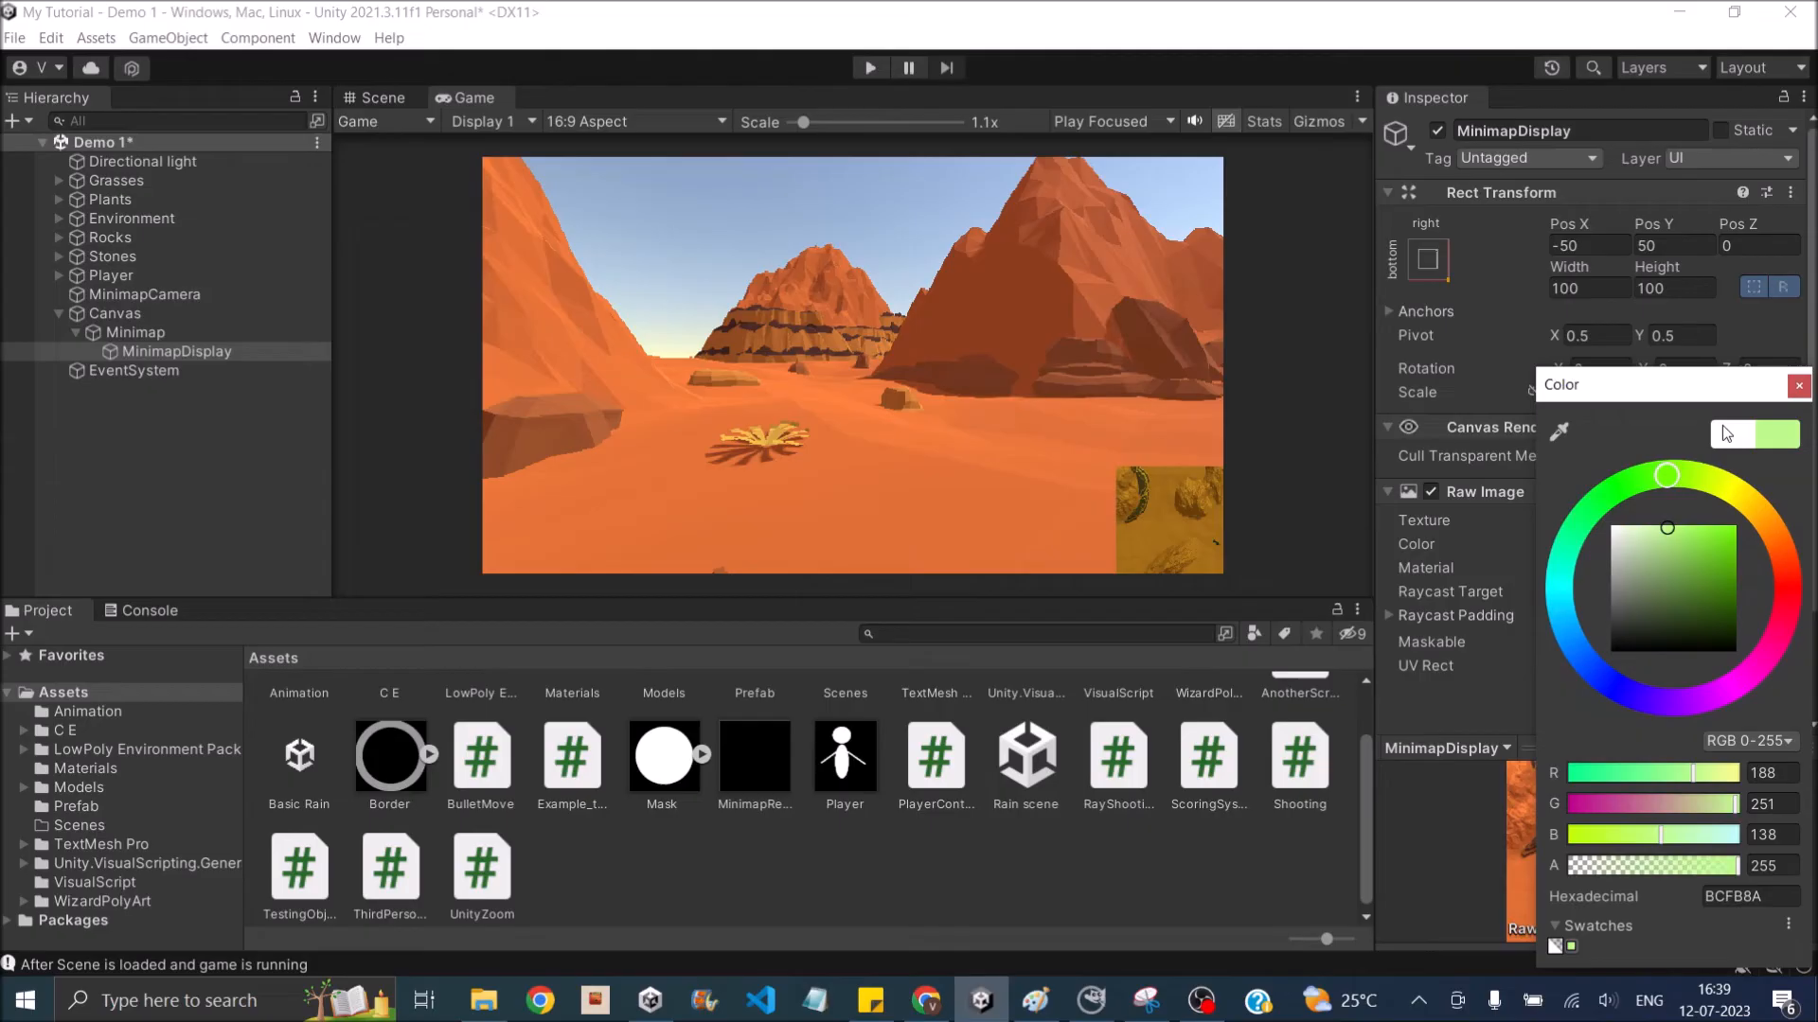
left_click(1799, 386)
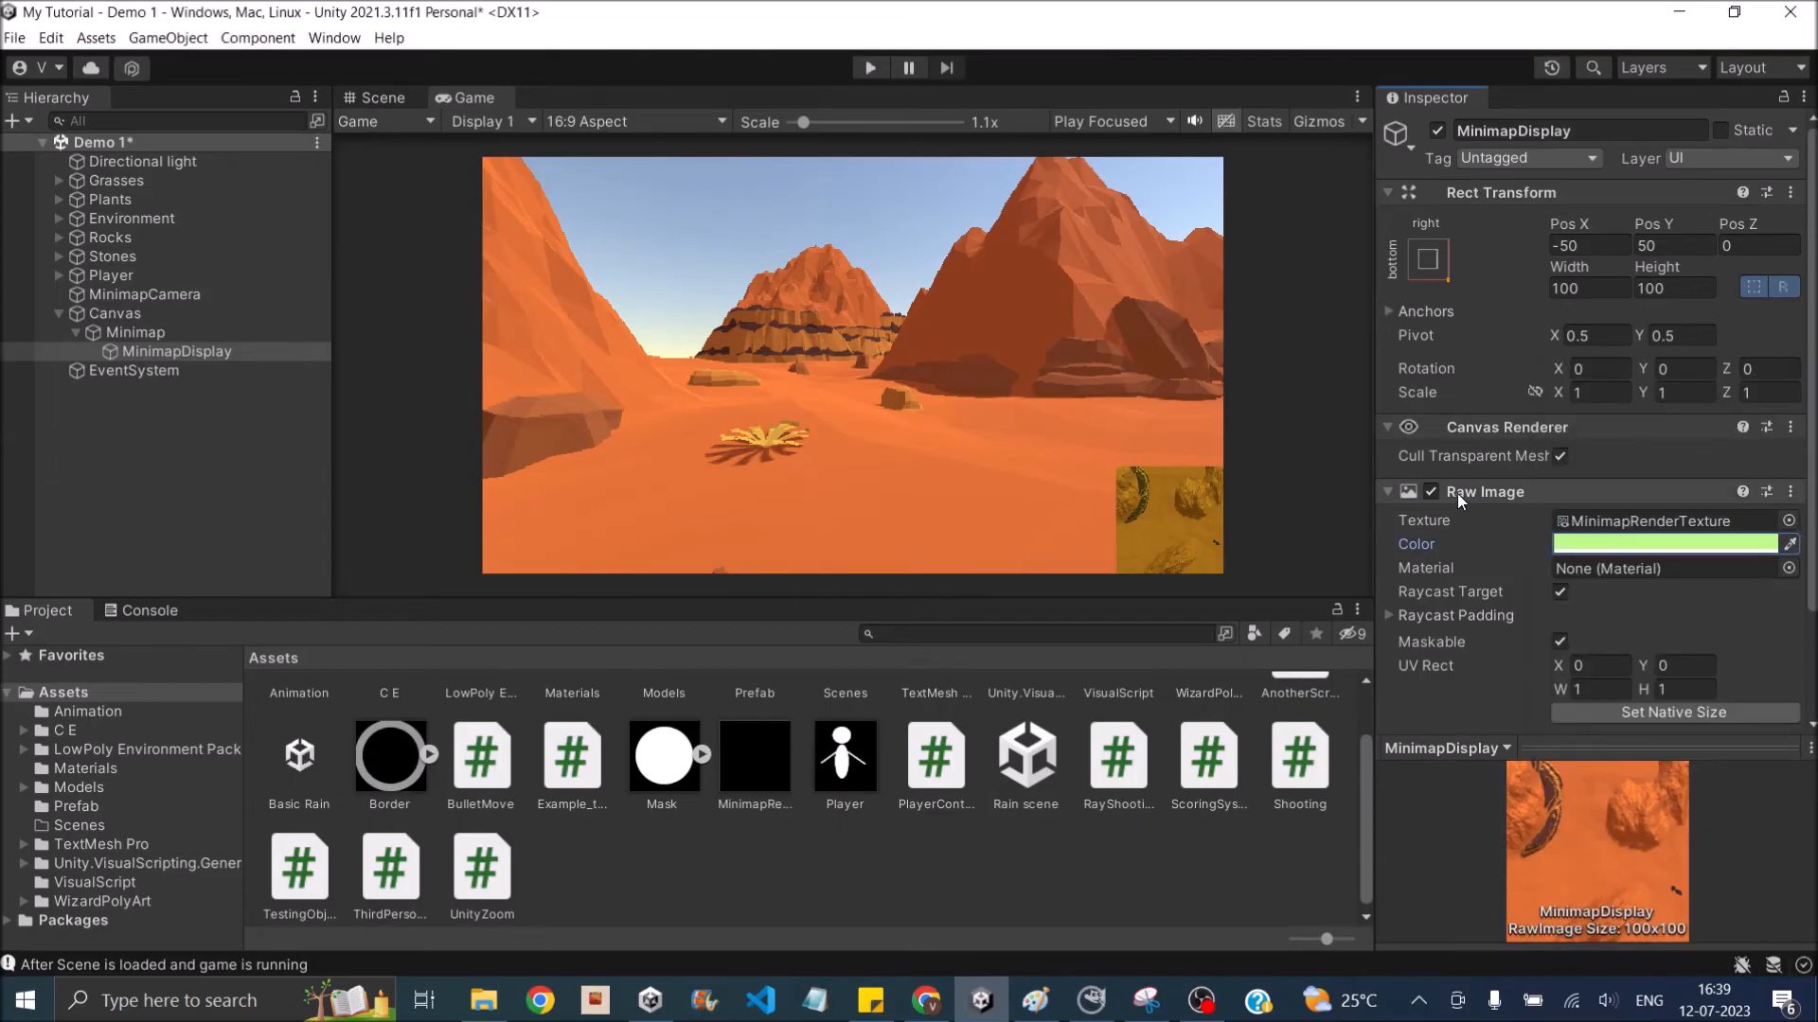
- Play-test the scene, moving the player forward and backward to check the minimap, and stop the game
left_click(871, 68)
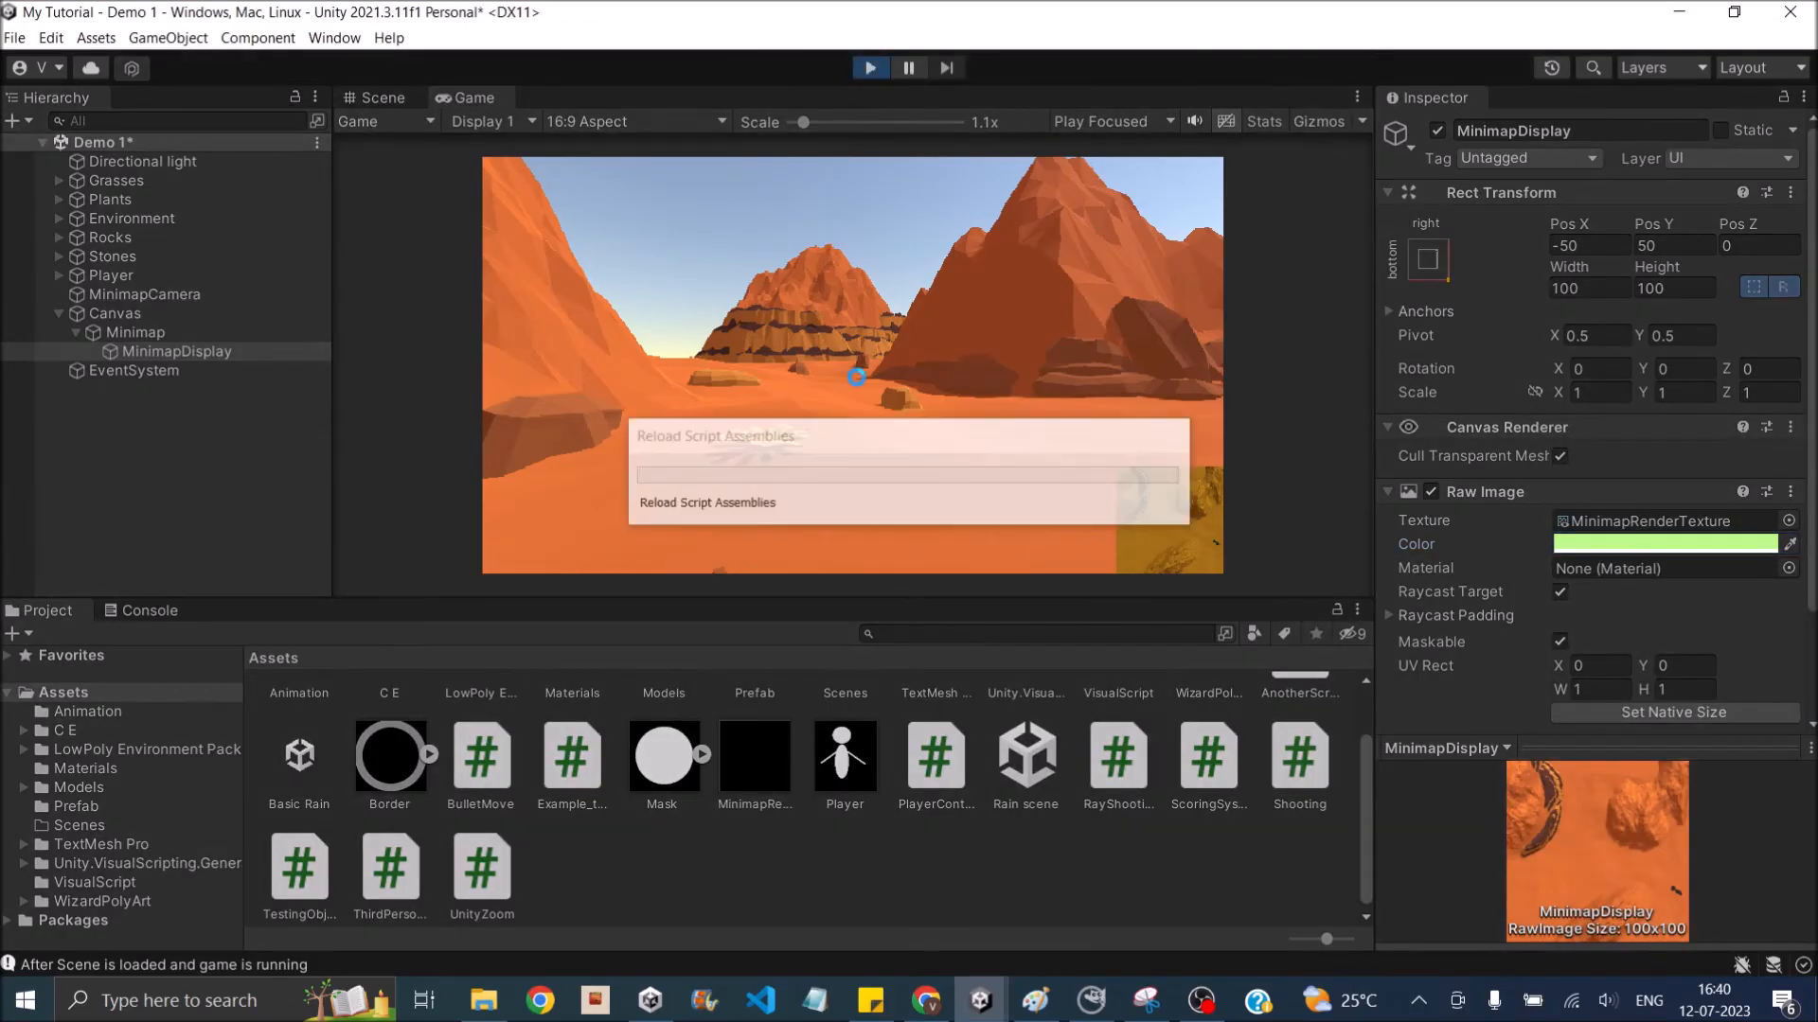
key("w")
key("s")
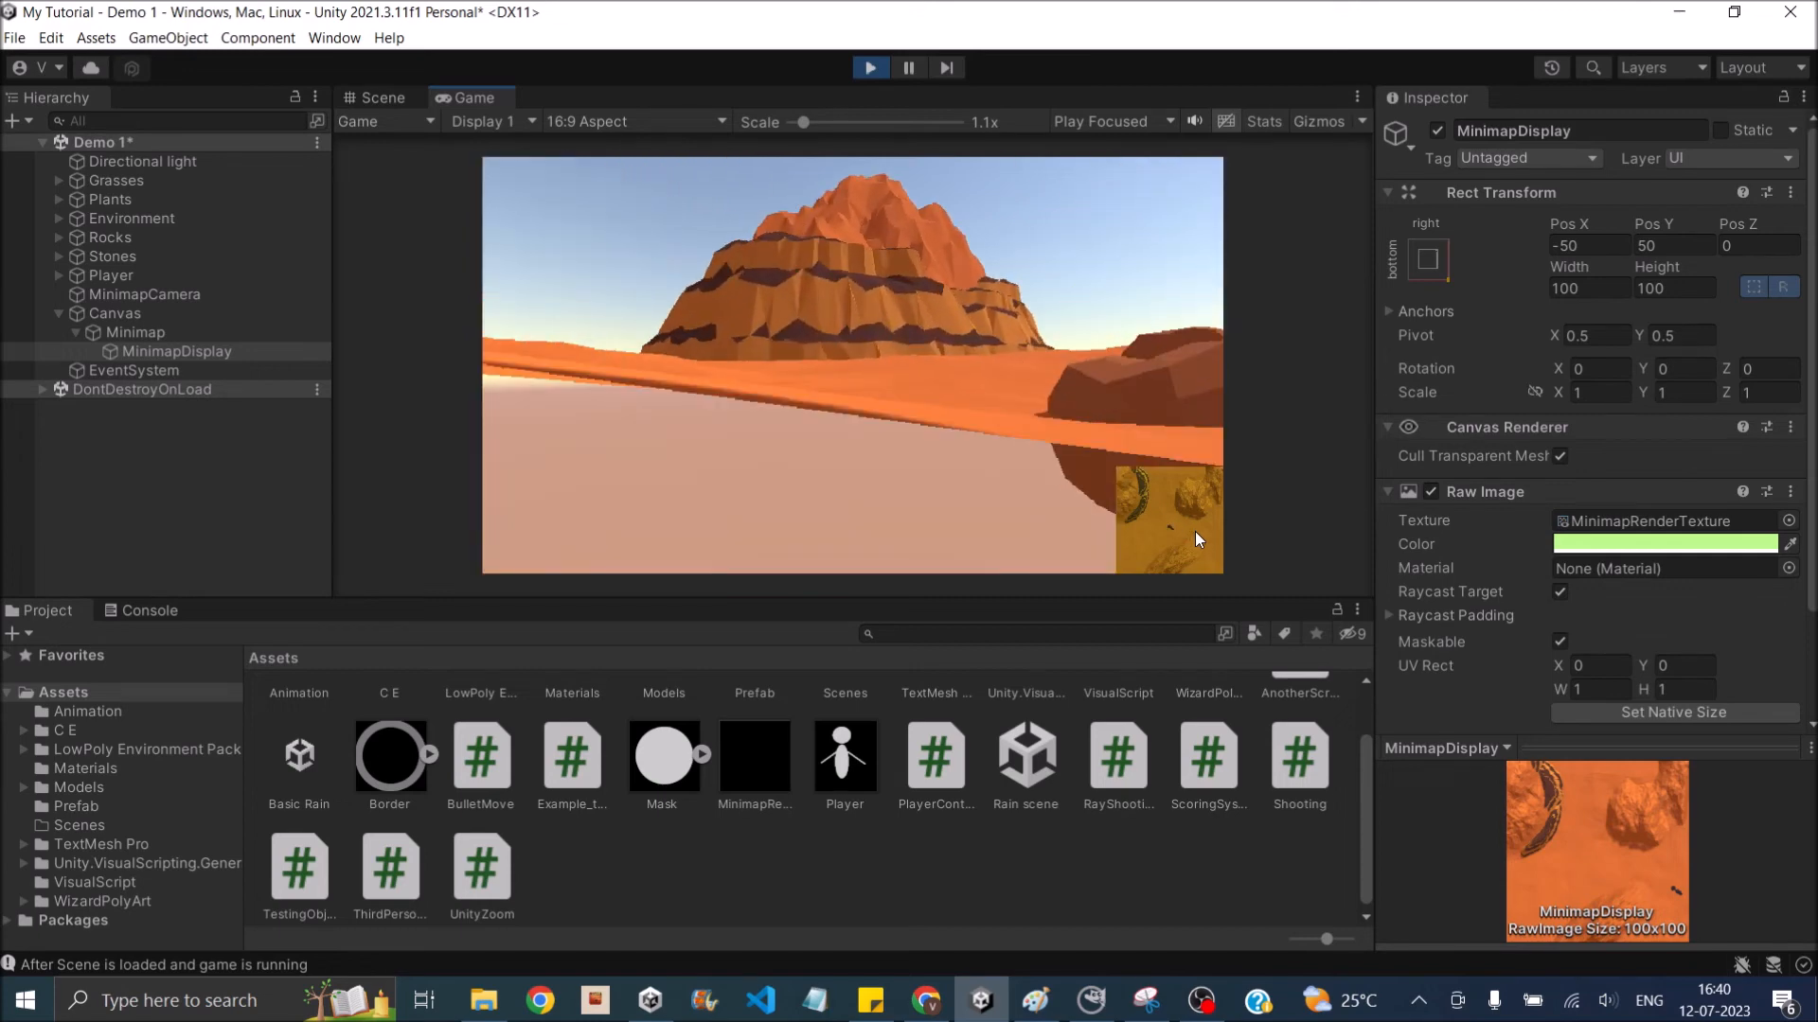
key("ctrl+p")
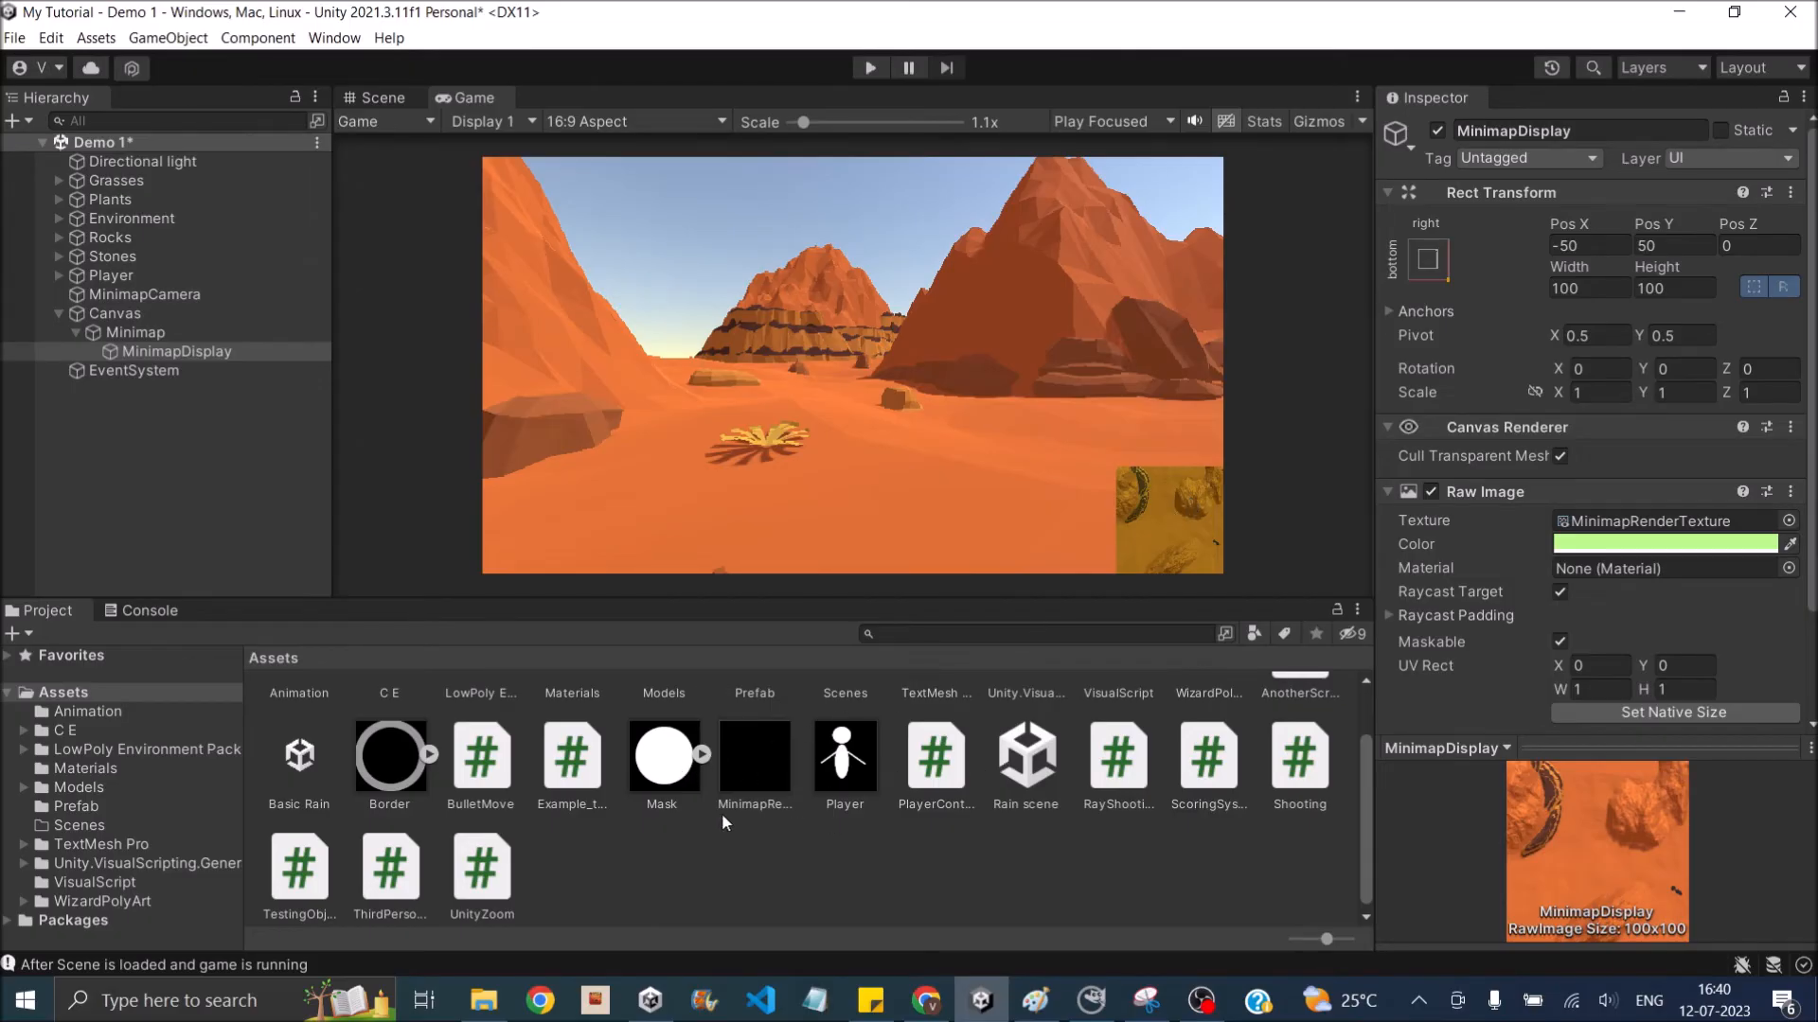
- Add a UI Image under Minimap and name it MaskImage
left_click(662, 762)
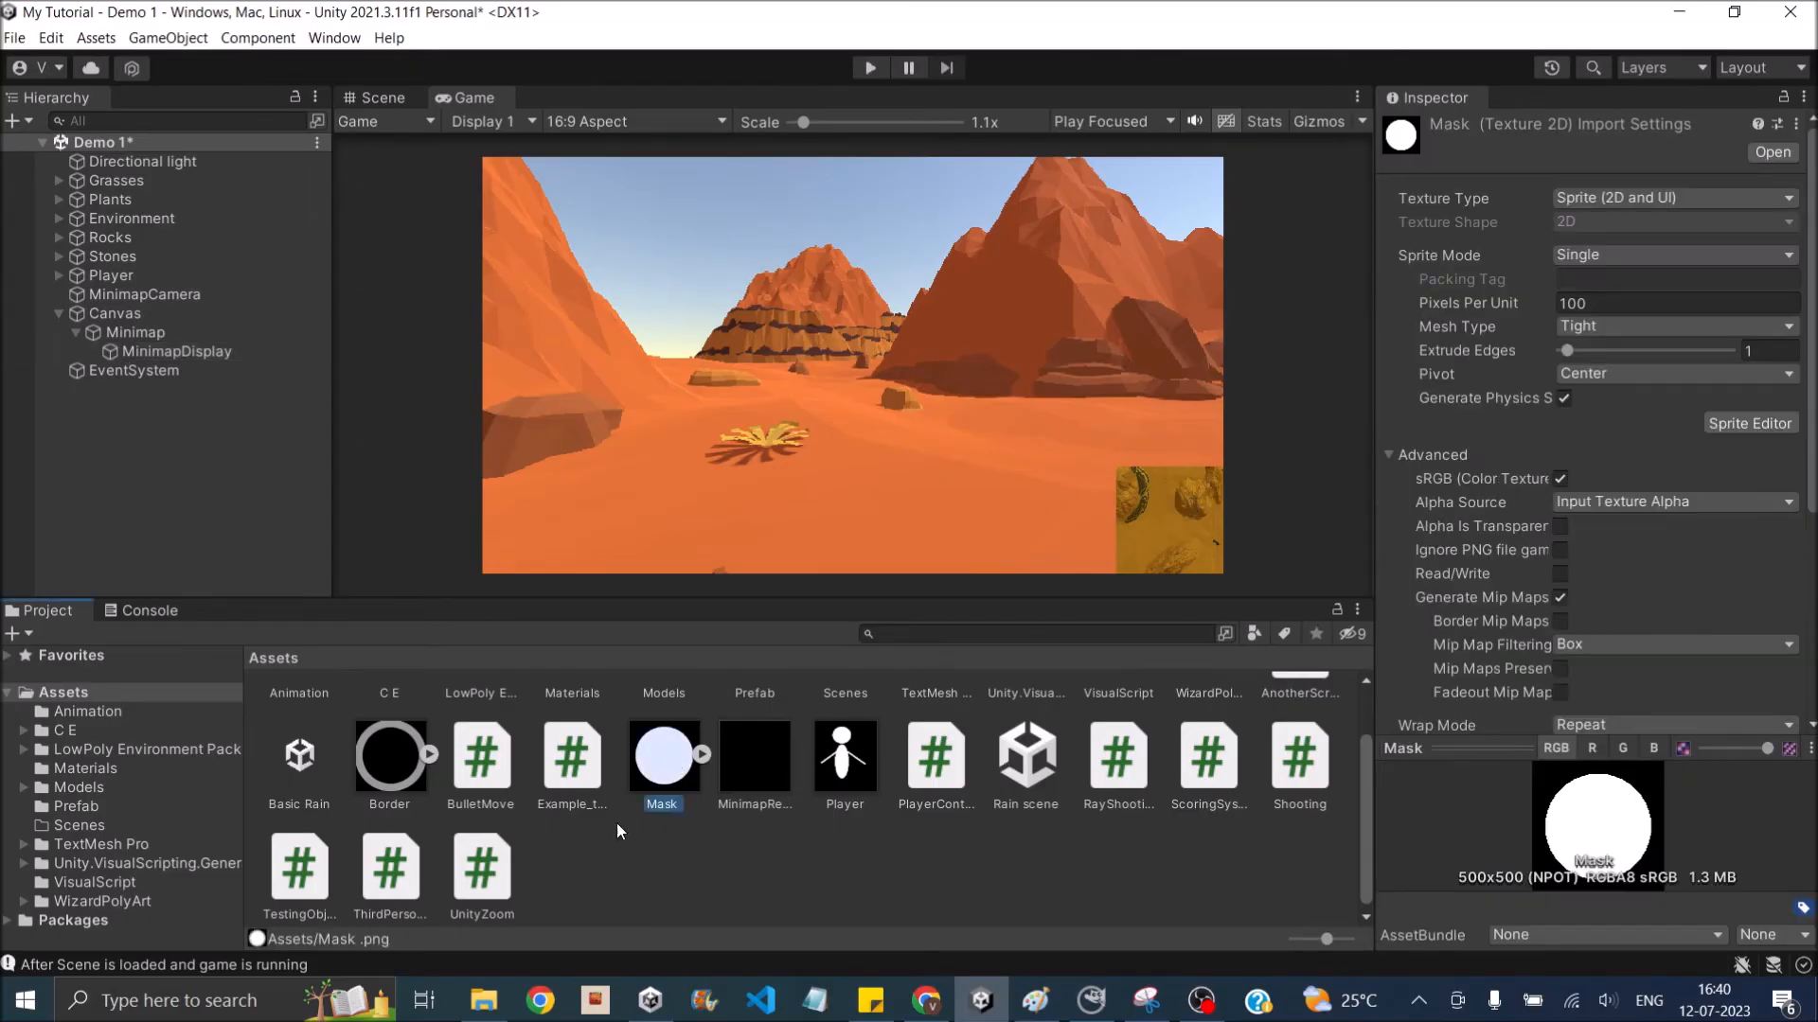
left_click(395, 789)
left_click(135, 334)
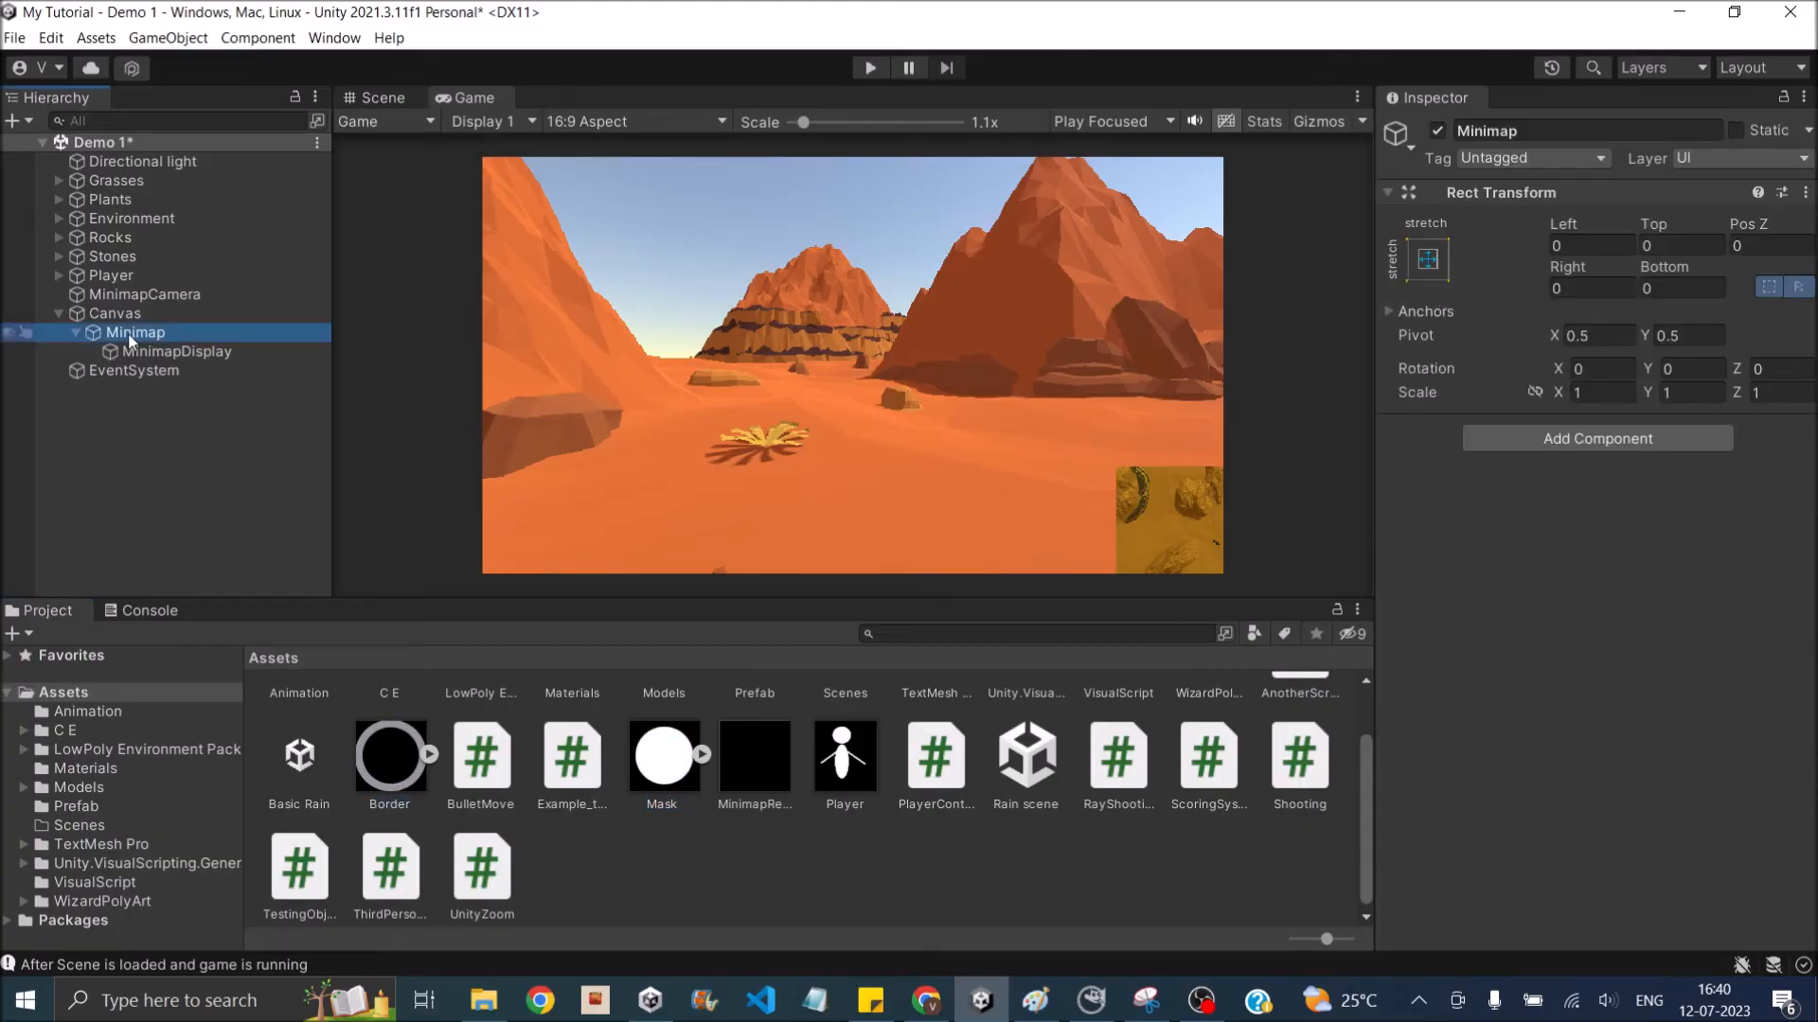
right_click(151, 343)
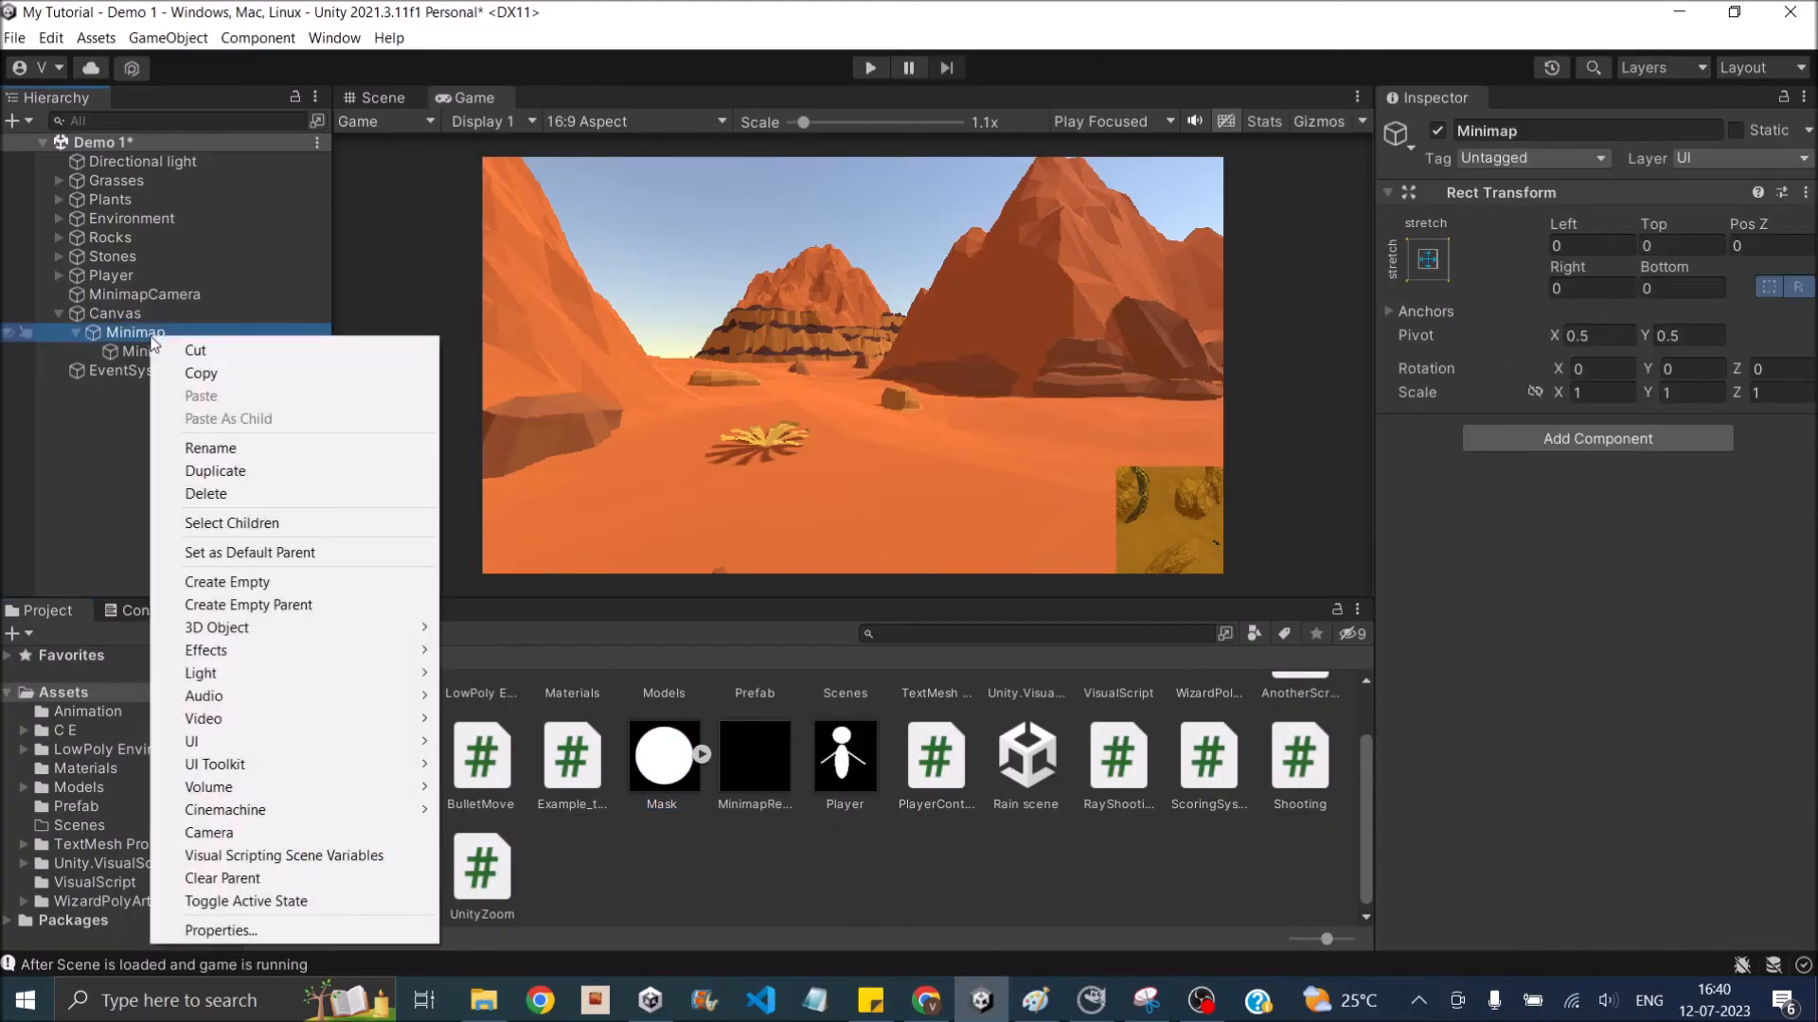
mouse_move(304, 741)
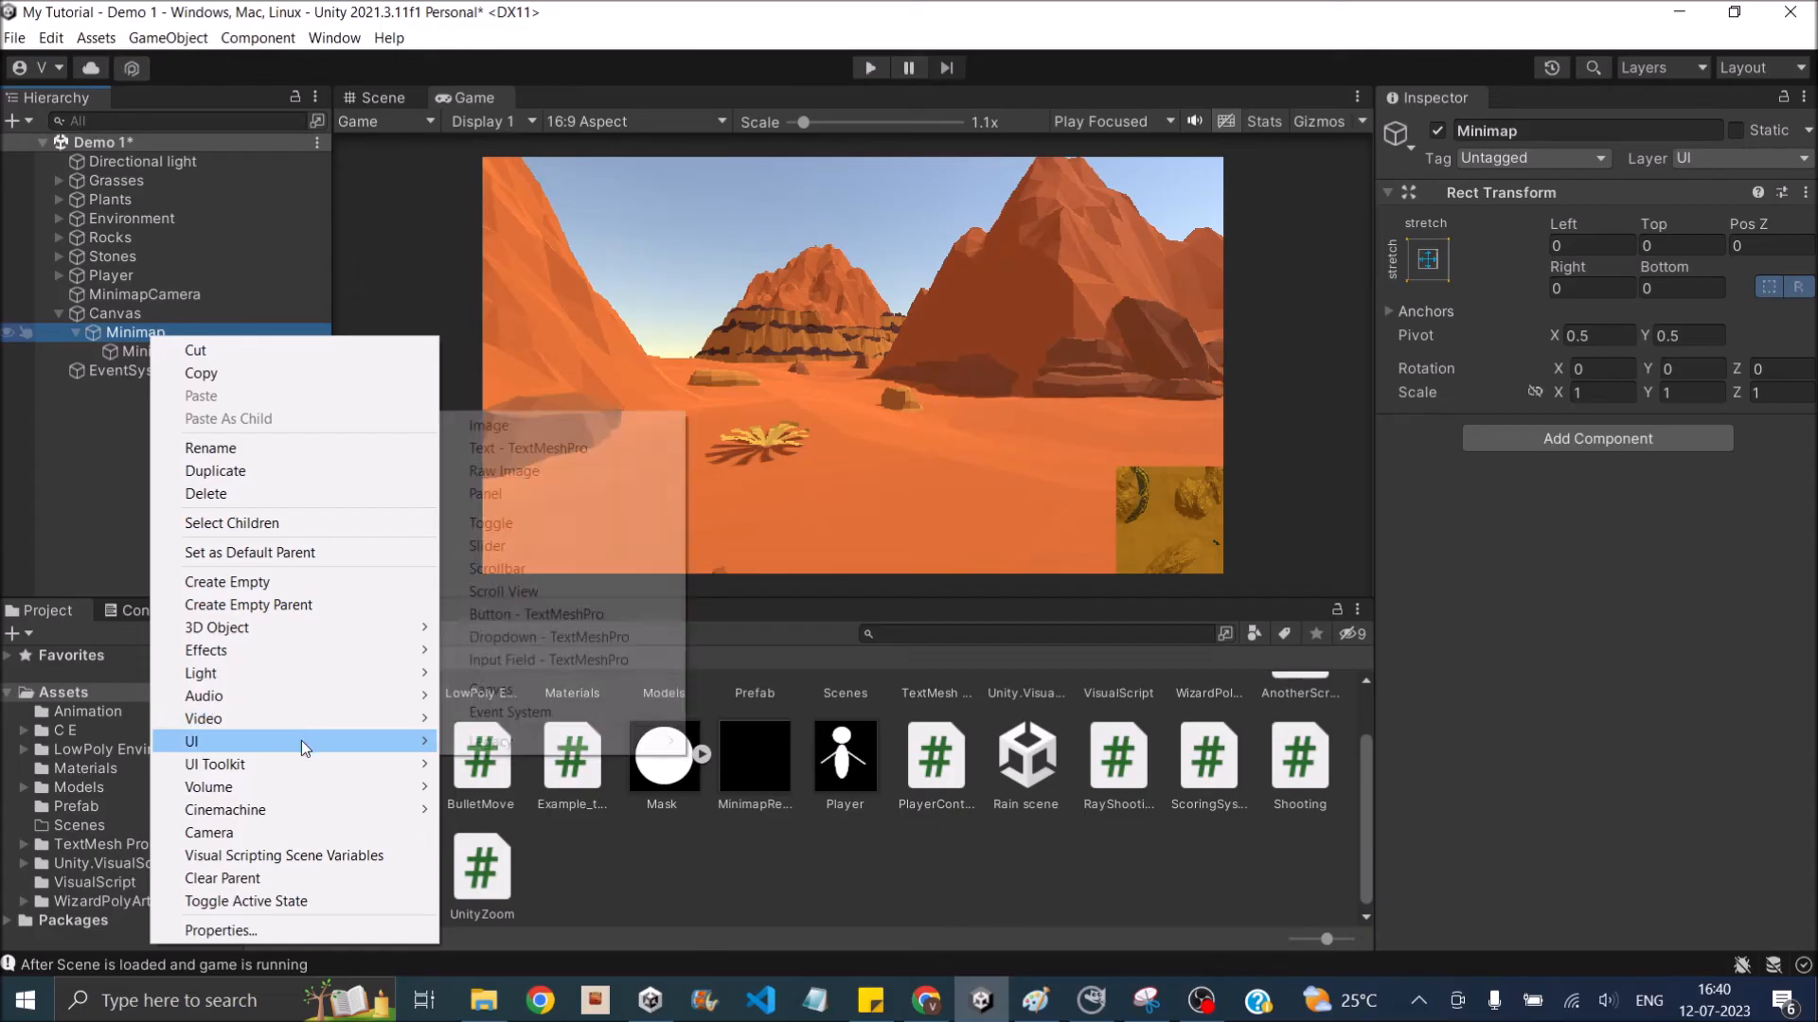
left_click(489, 426)
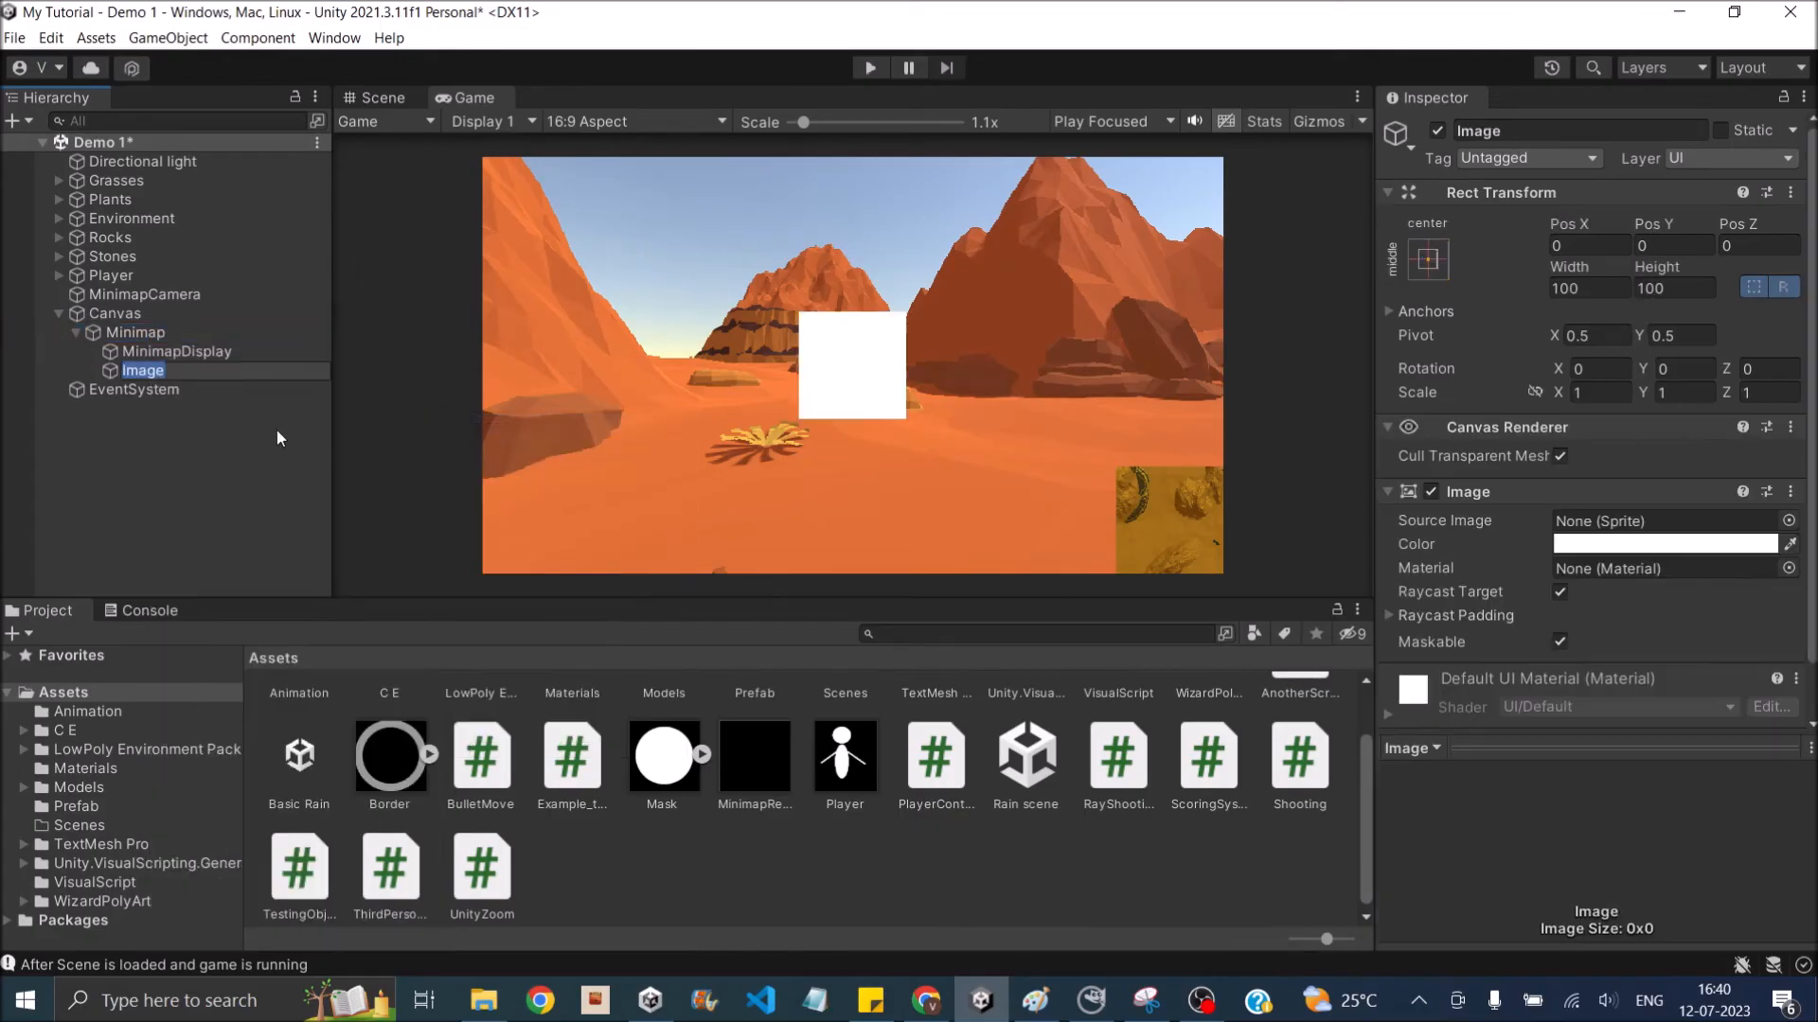
left_click(1462, 132)
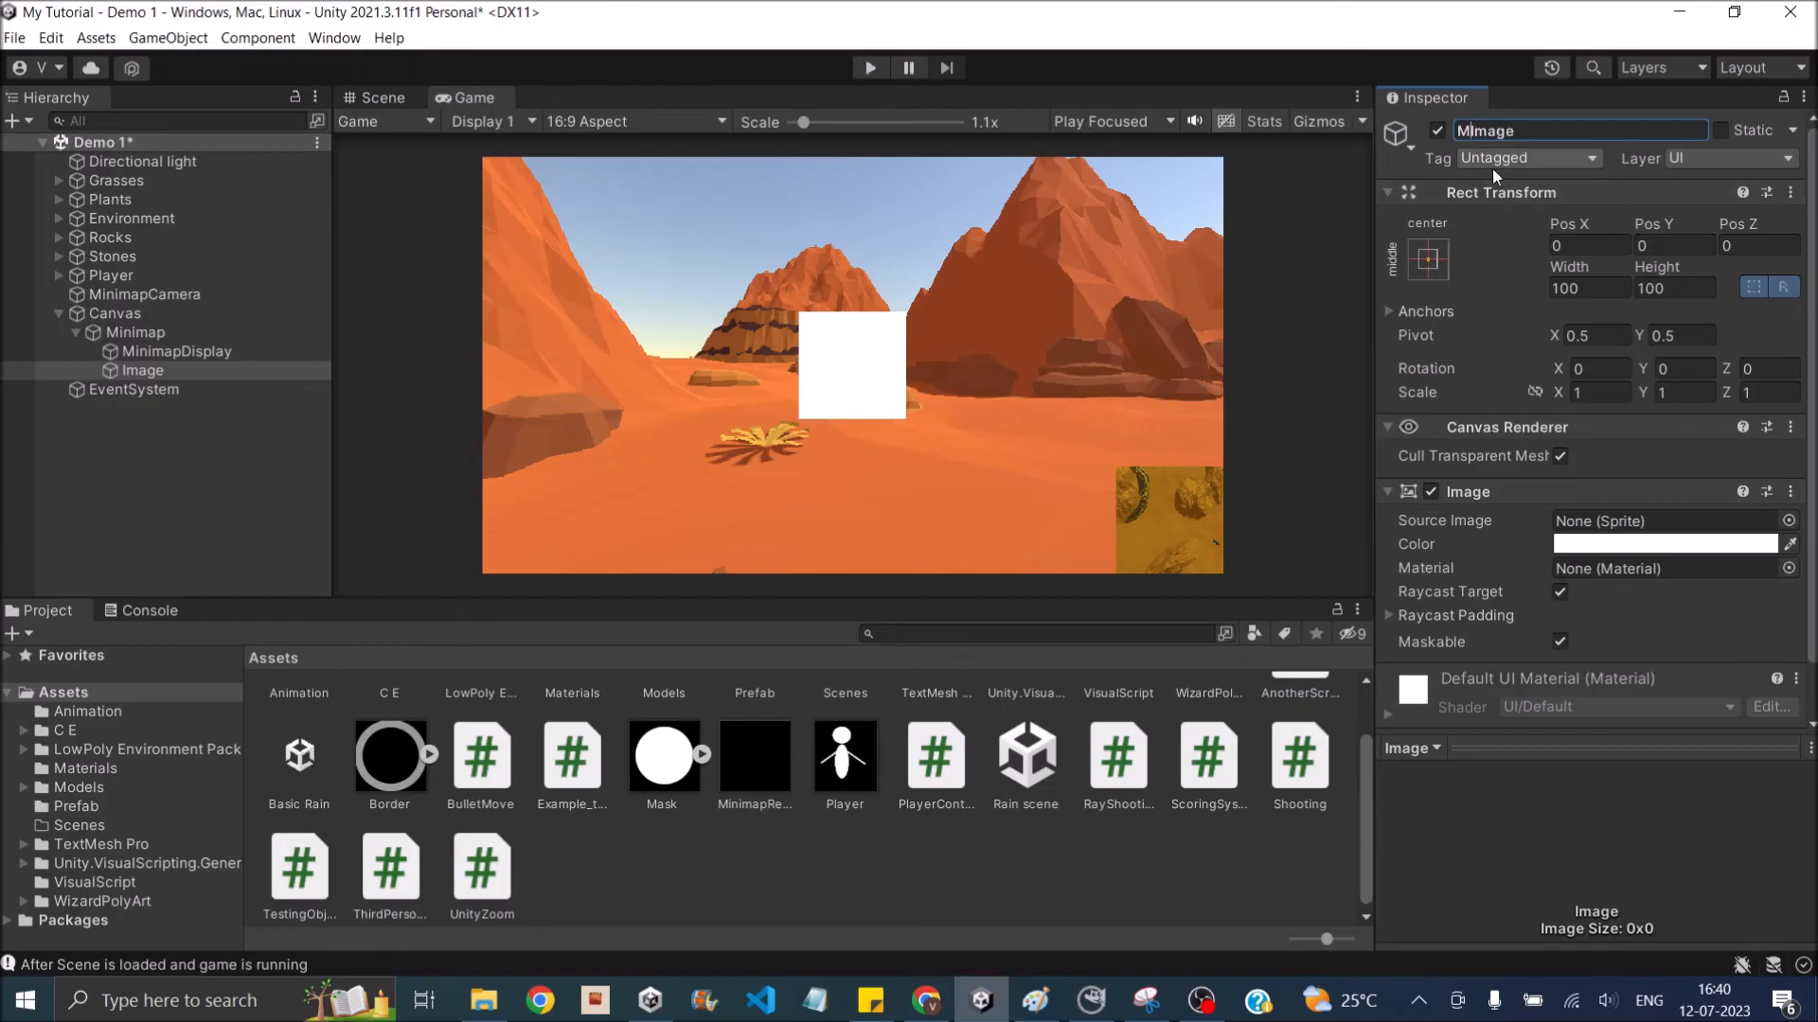
key("Return")
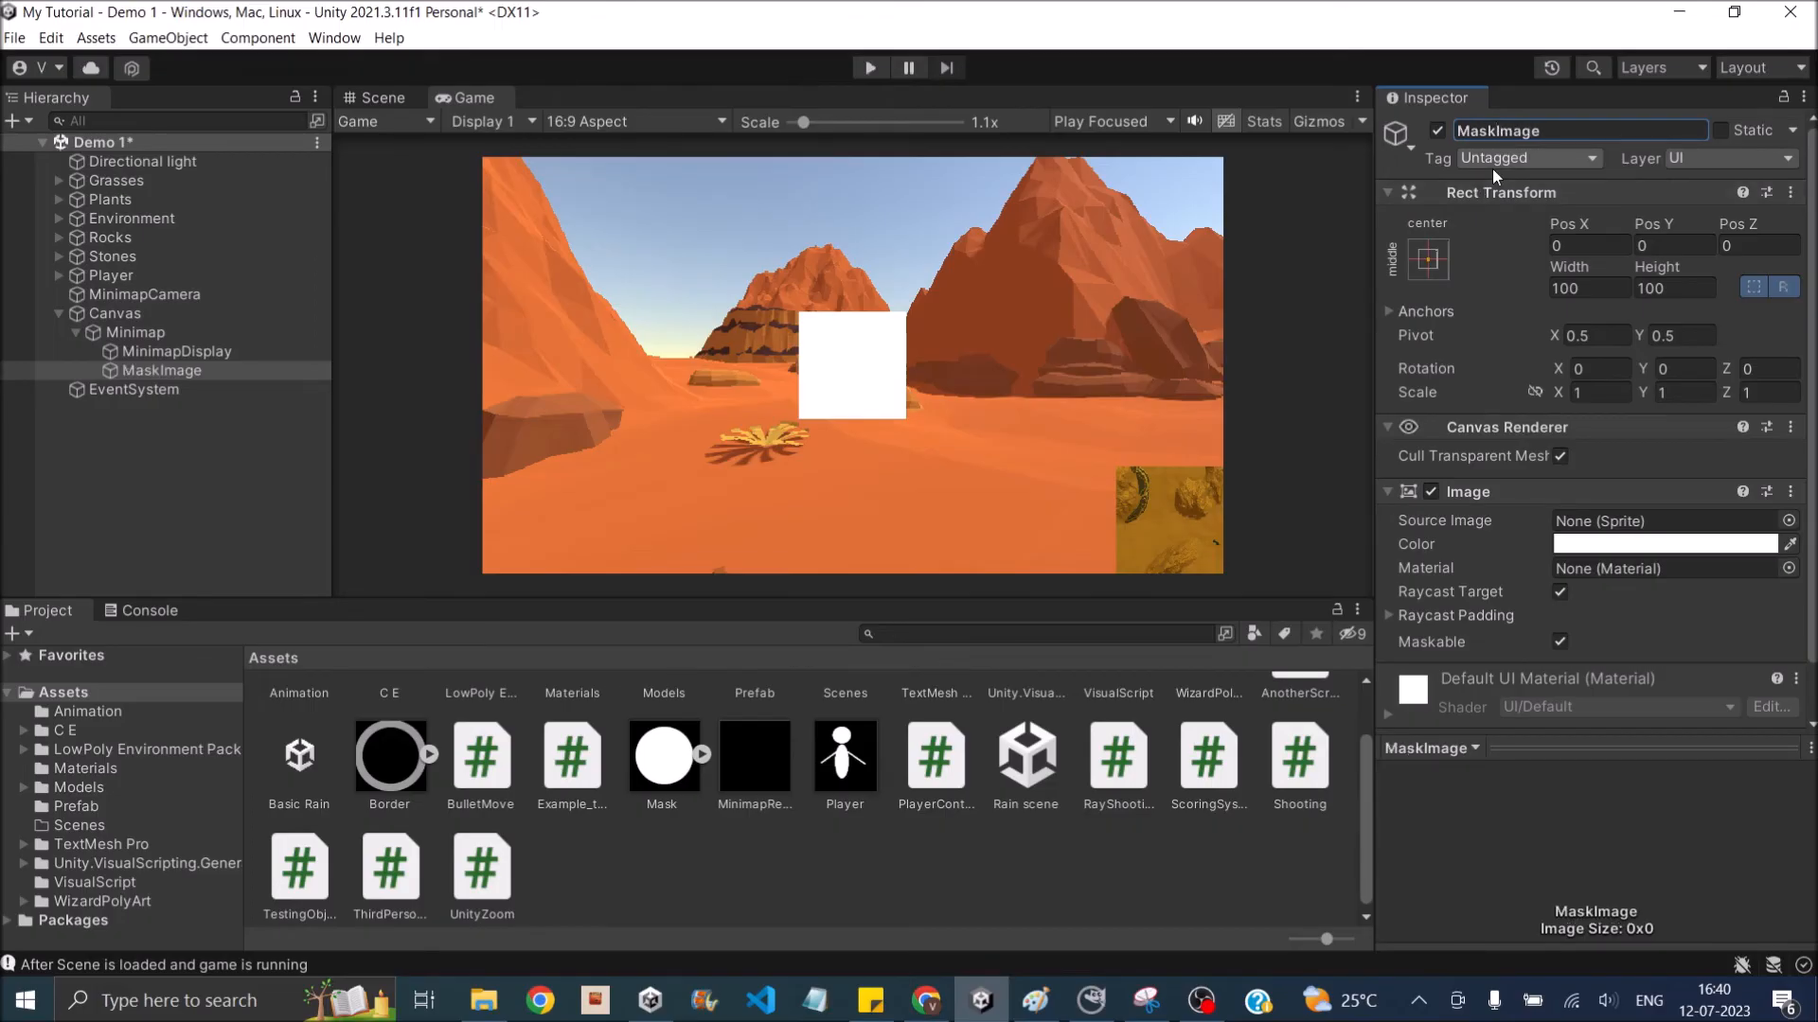
- Add another UI Image under Minimap and name it Border
left_click(132, 331)
right_click(133, 331)
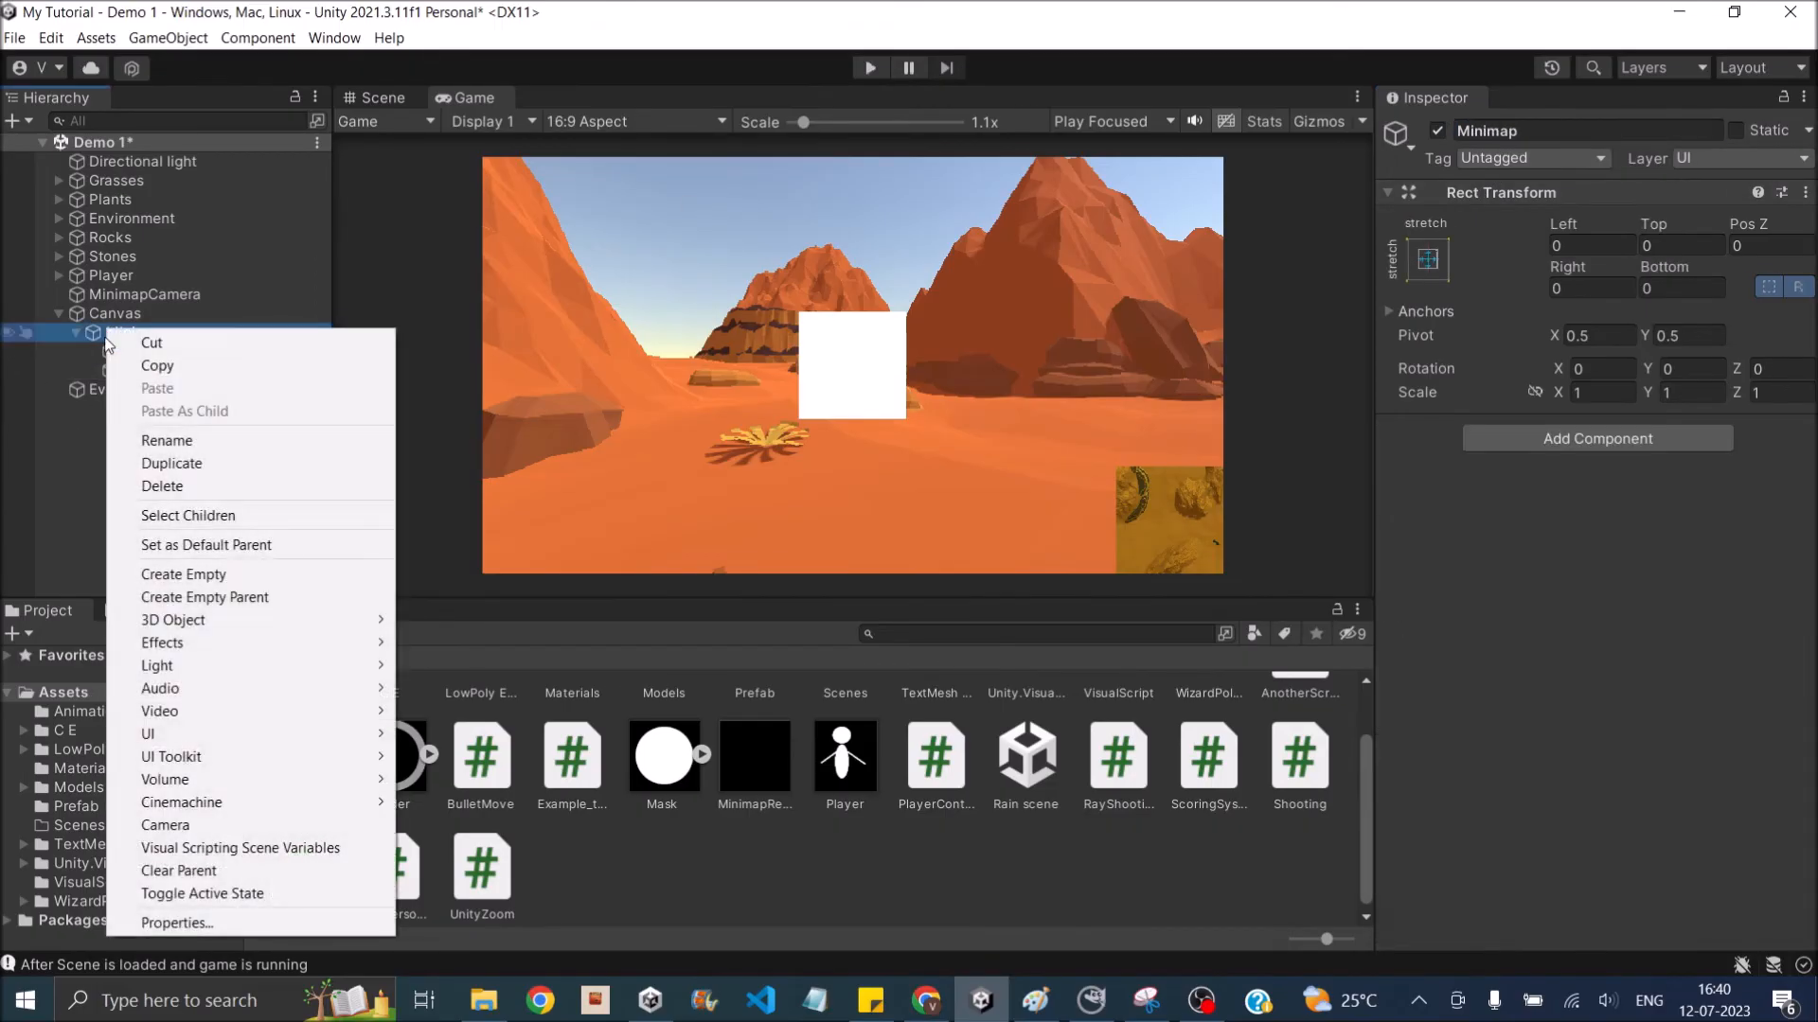
mouse_move(259, 736)
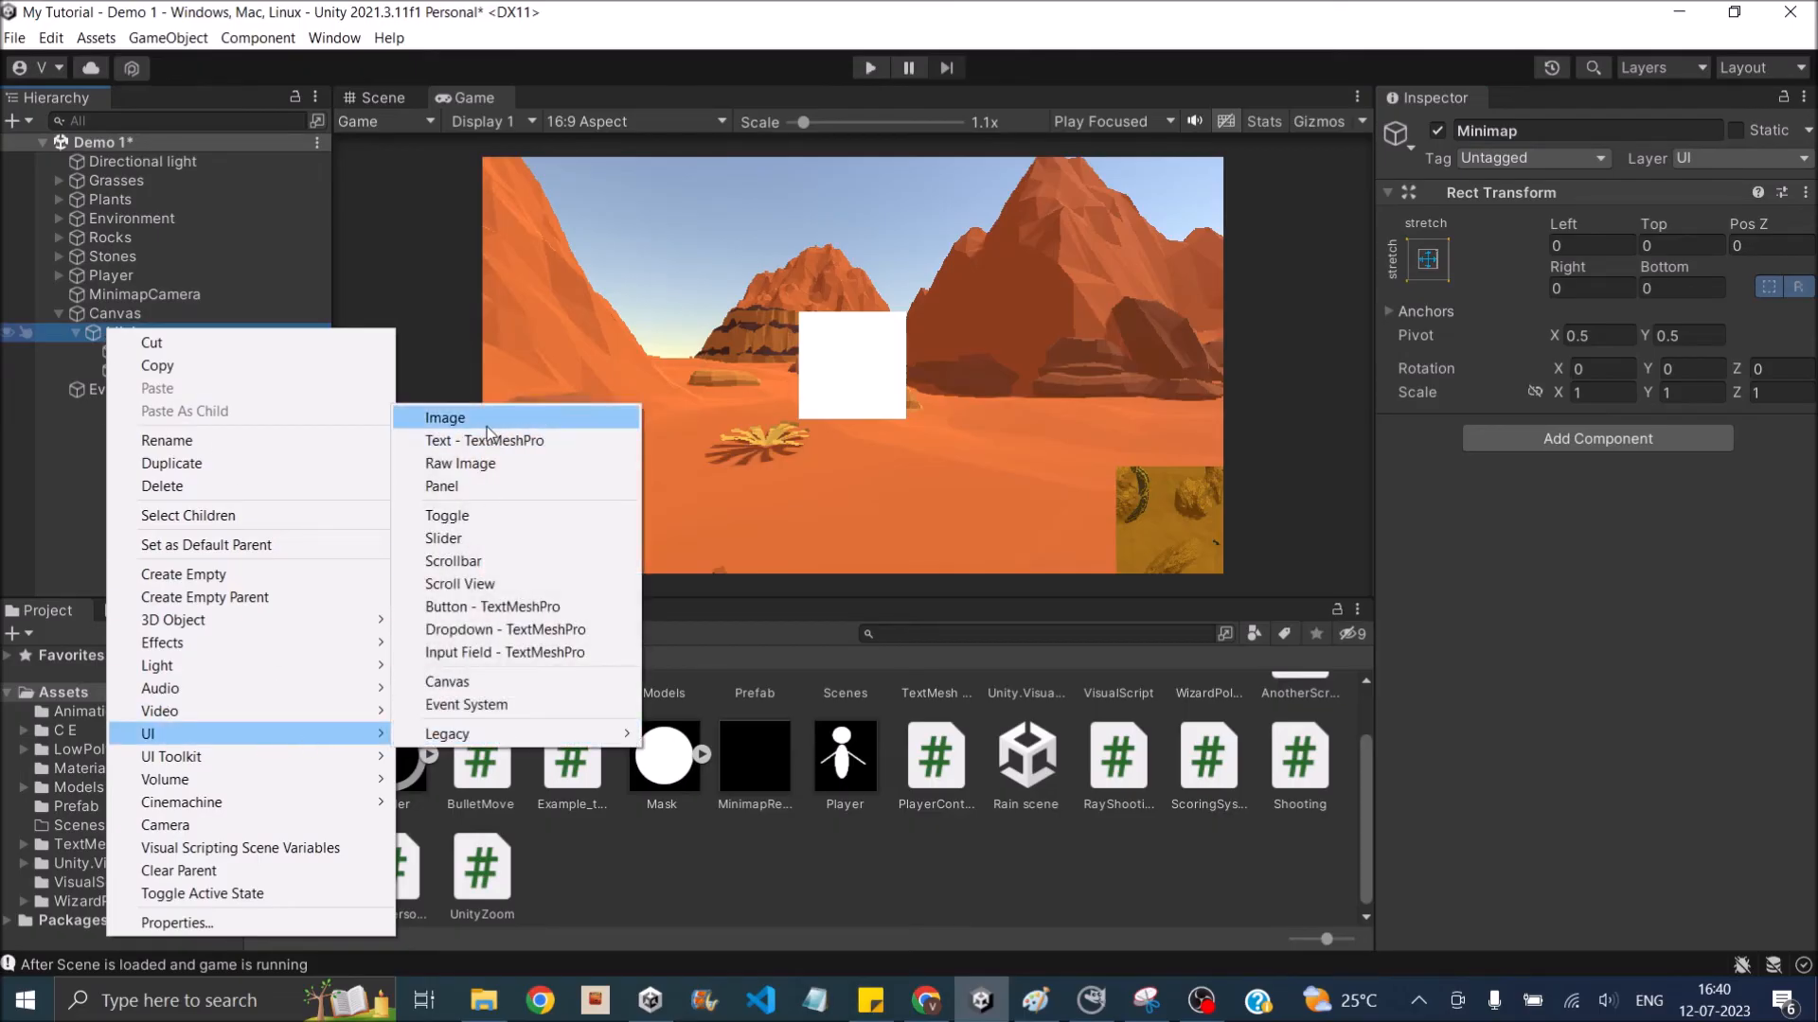
left_click(445, 416)
left_click(1520, 129)
type("Border")
key("Return")
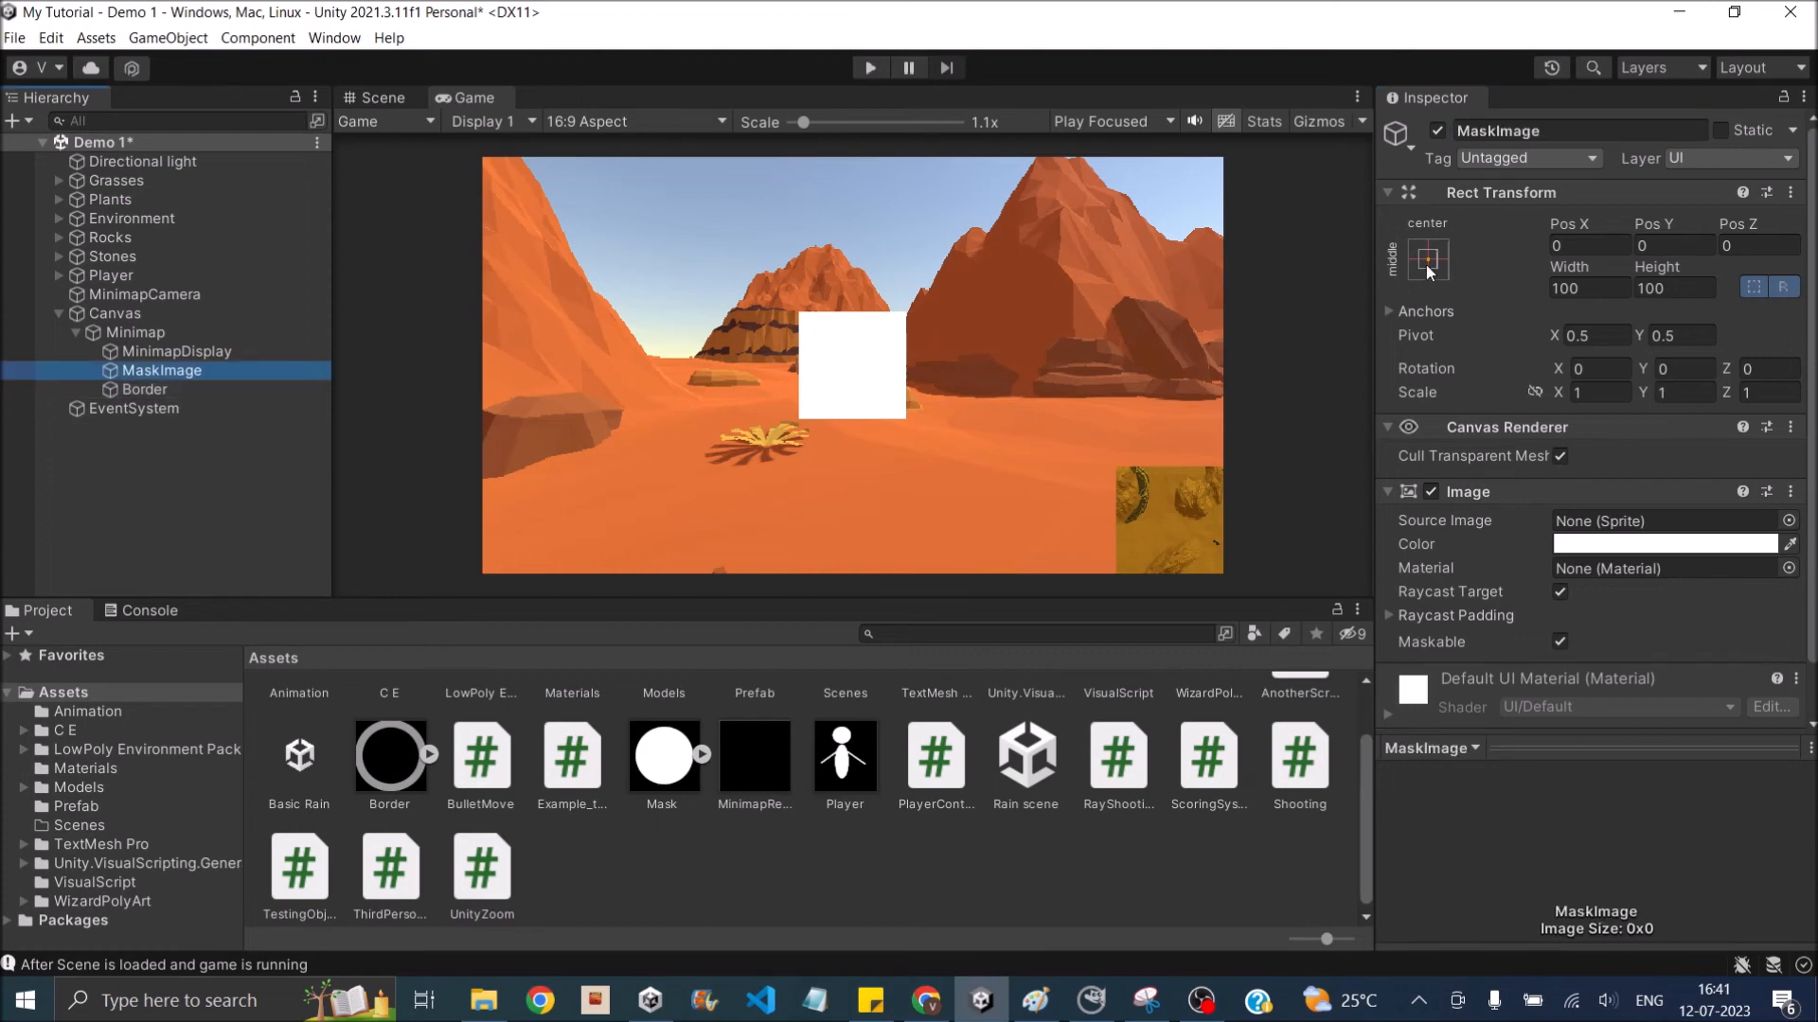
- Anchor and position both MaskImage and Border at the canvas's bottom-right corner
left_click(1428, 260)
left_click(1619, 554, "alt")
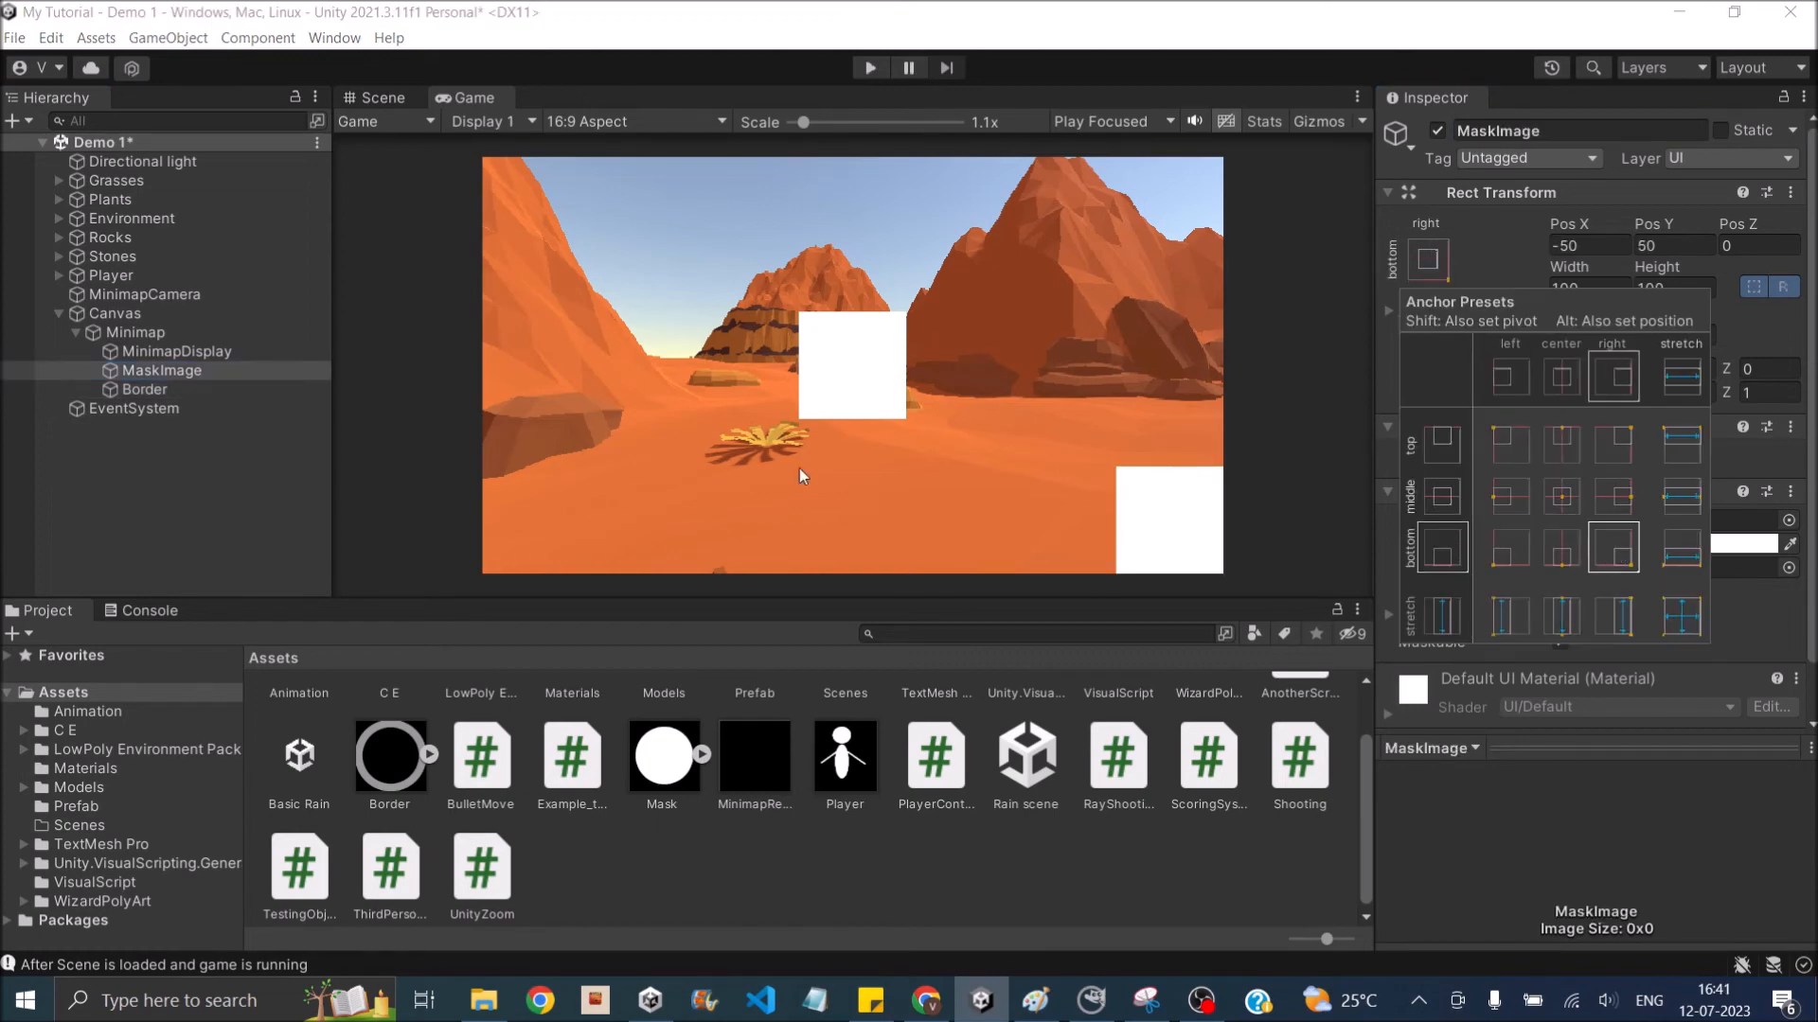
left_click(142, 389)
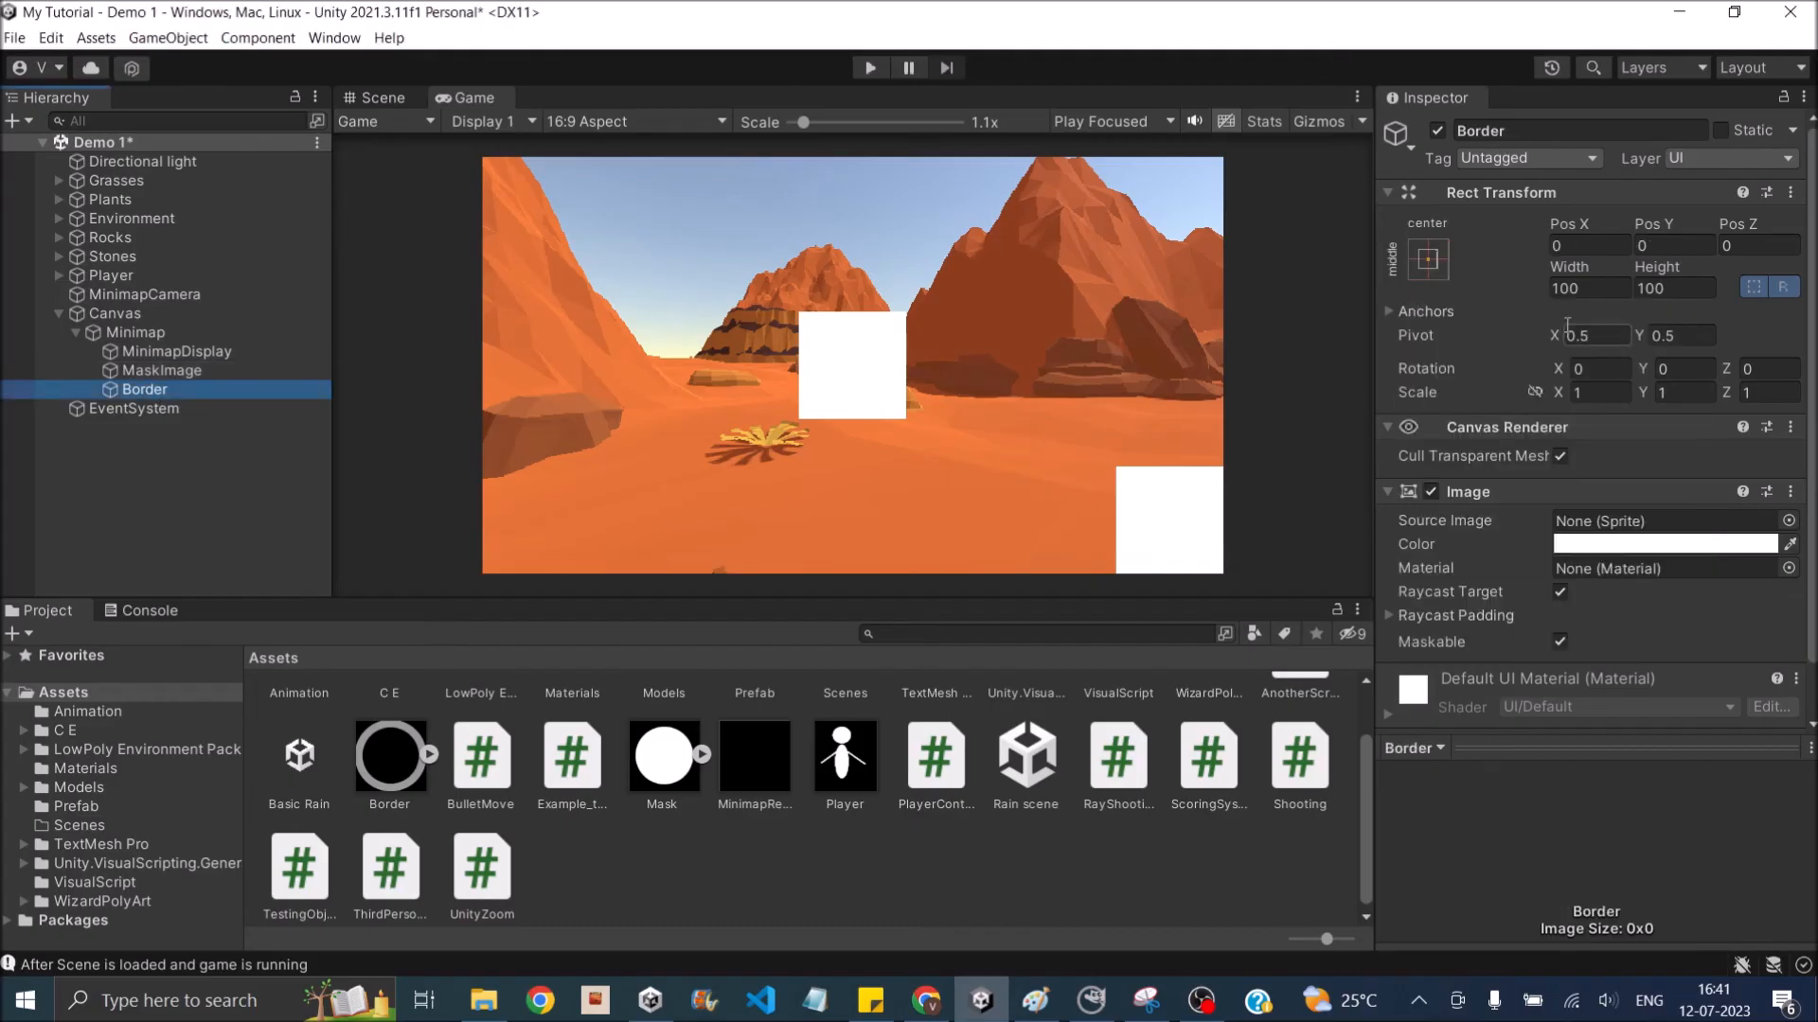
left_click(1427, 257)
left_click(1620, 553, "alt")
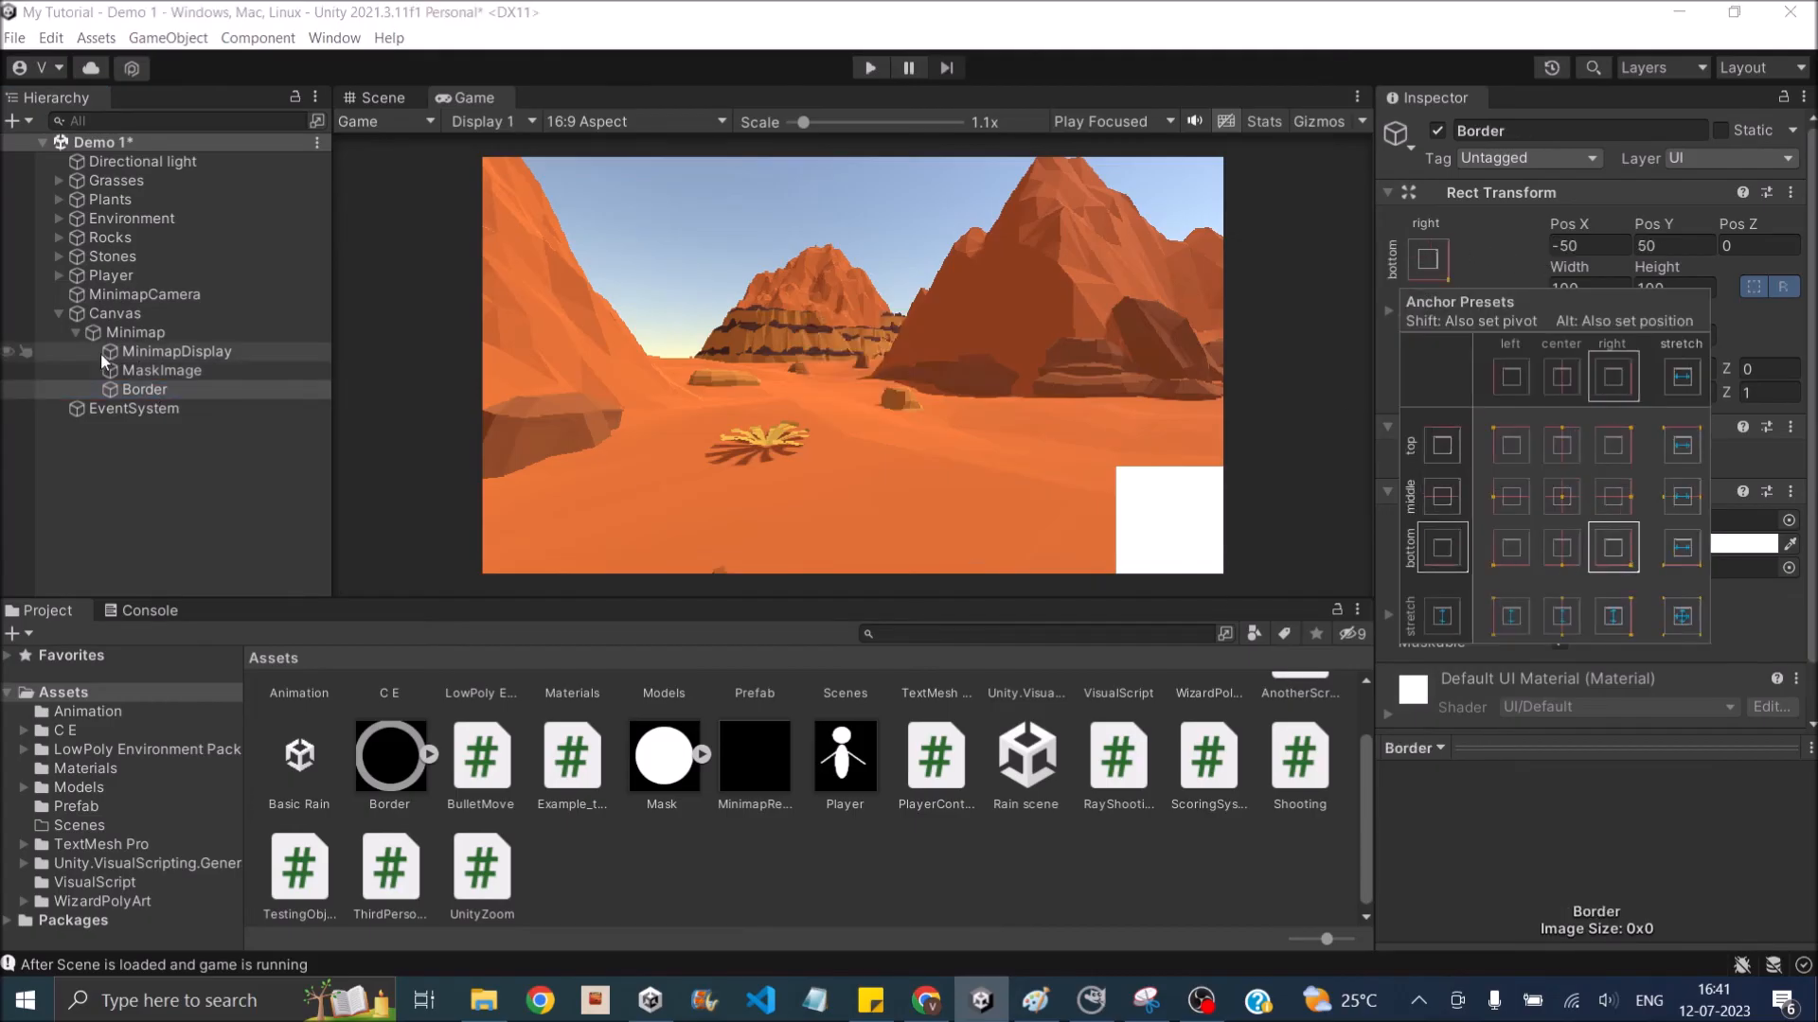
- Assign the Mask sprite as MaskImage's source image and the Border sprite as Border's source image
left_click(151, 371)
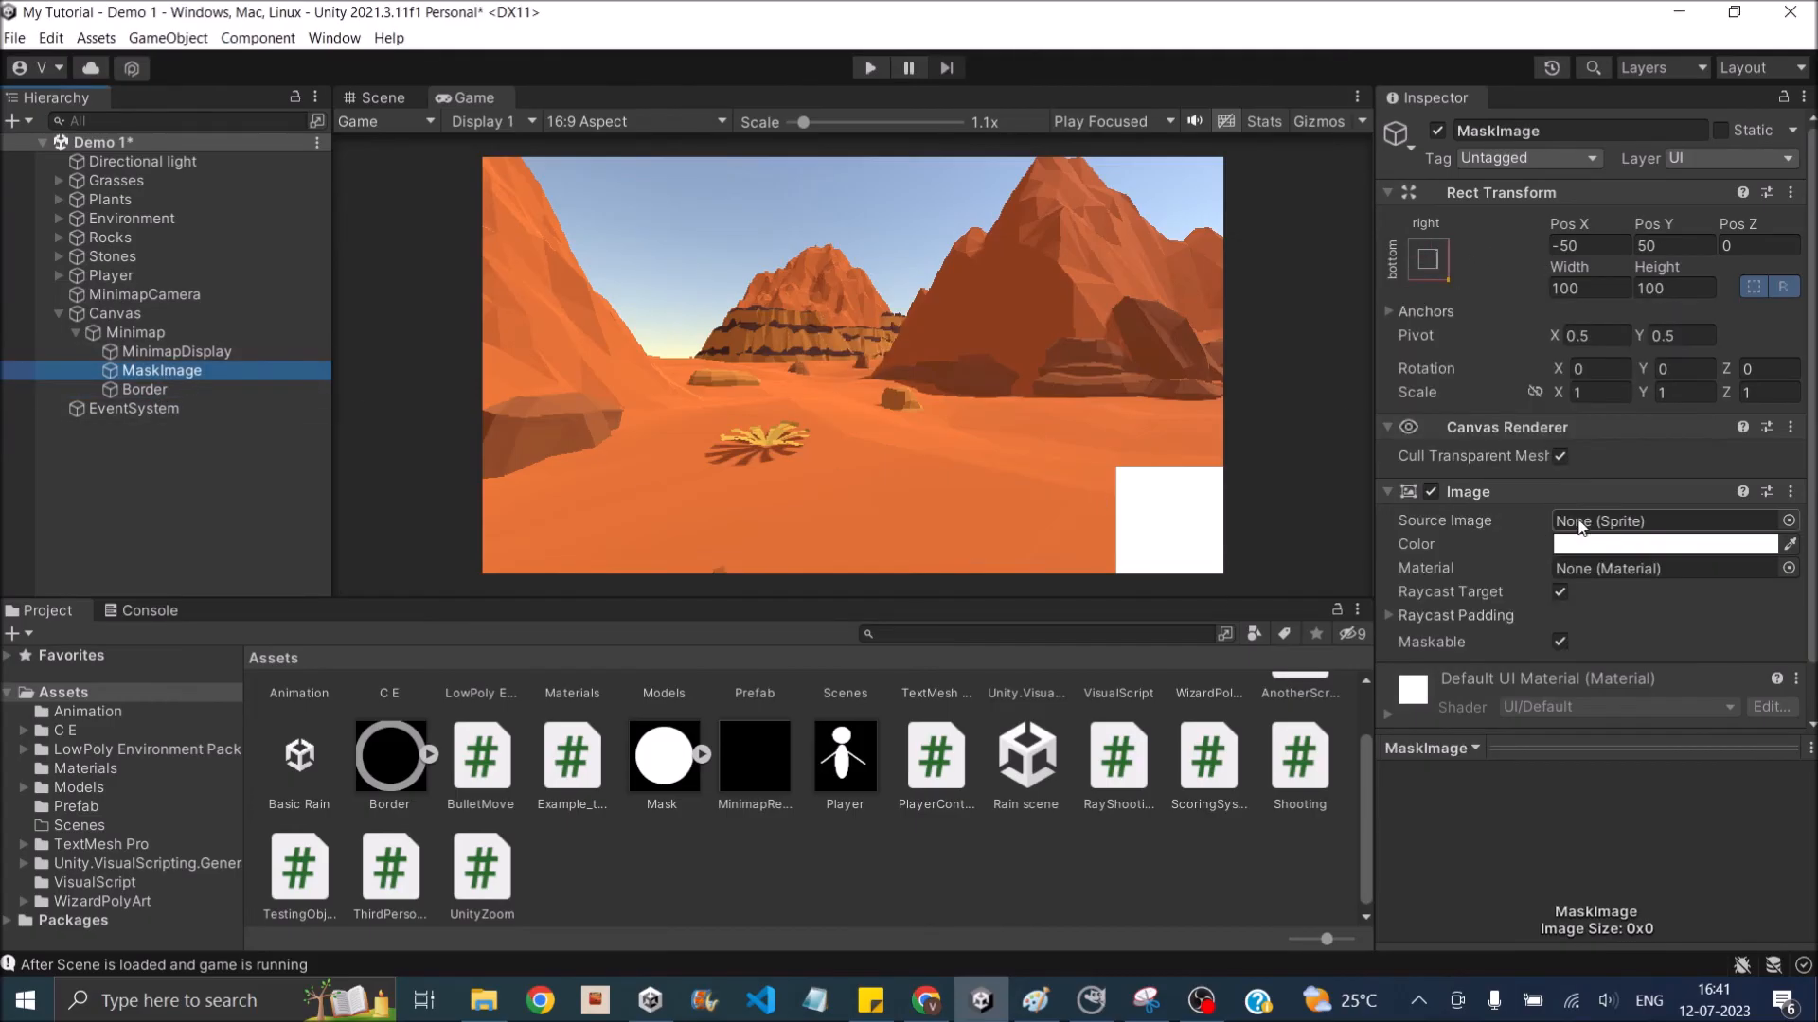
scroll(1589, 526, "down", 2)
left_click_drag(663, 758, 1574, 471)
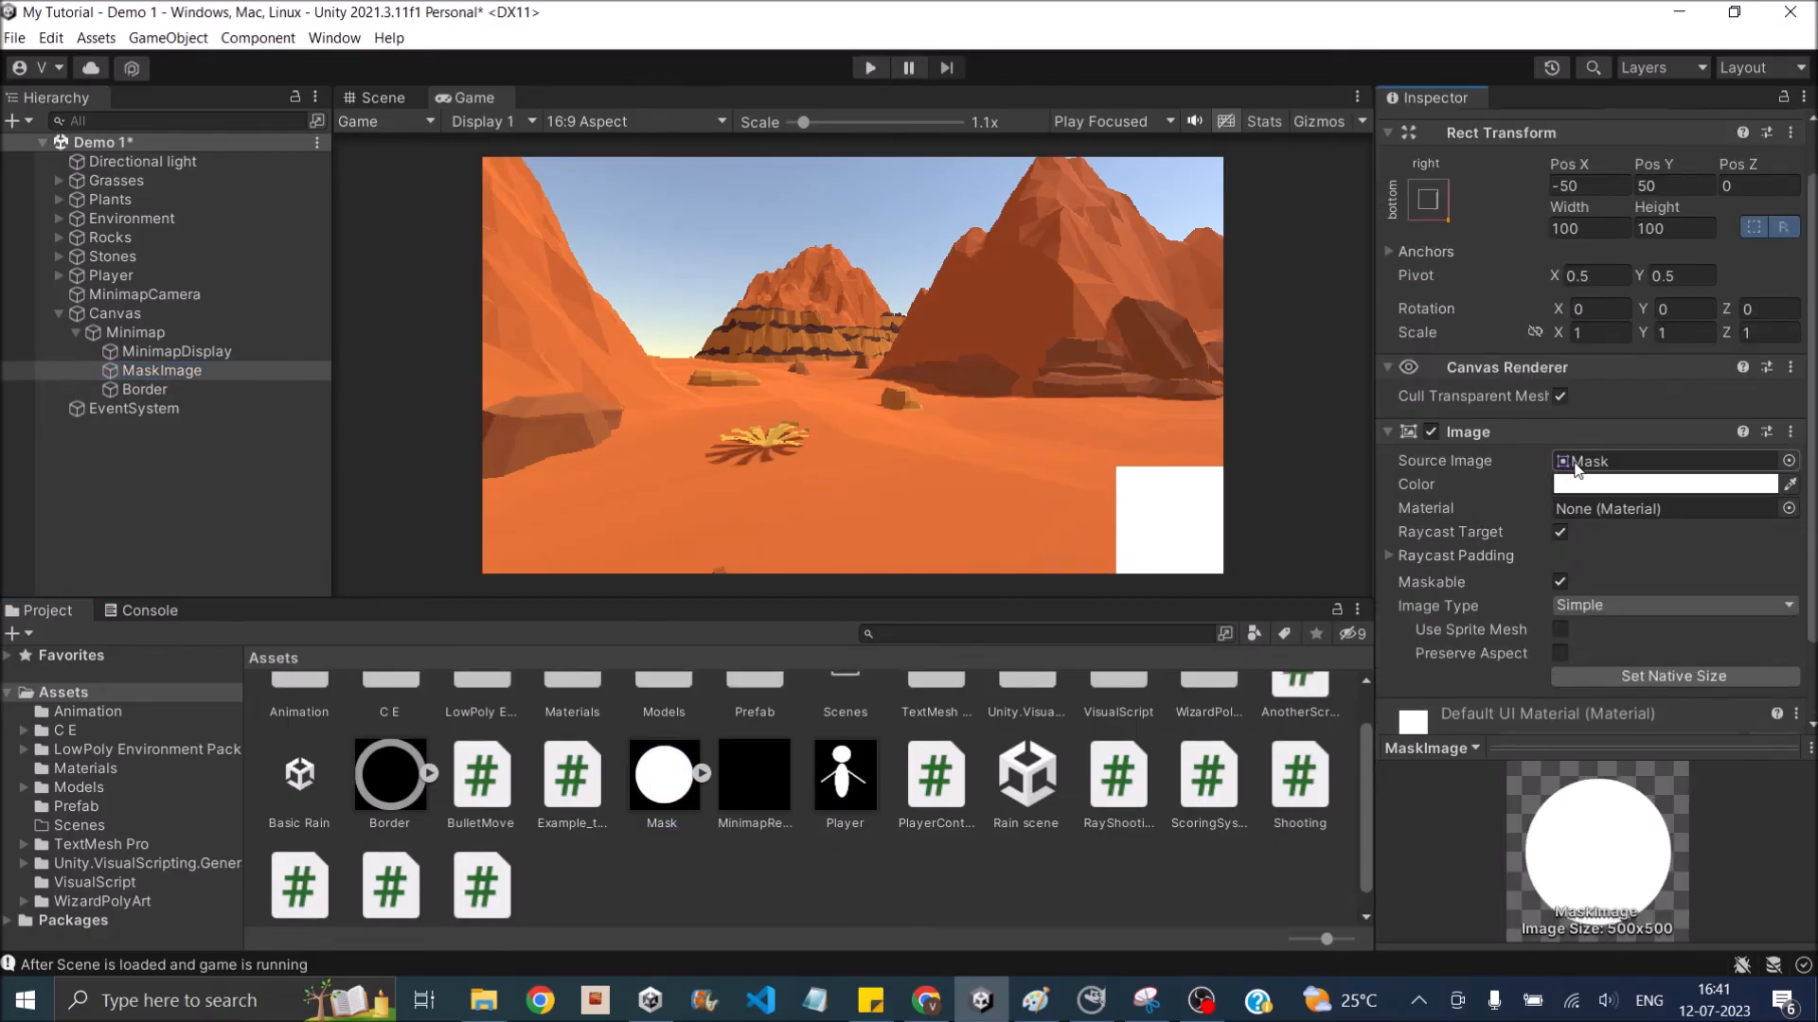
left_click(225, 390)
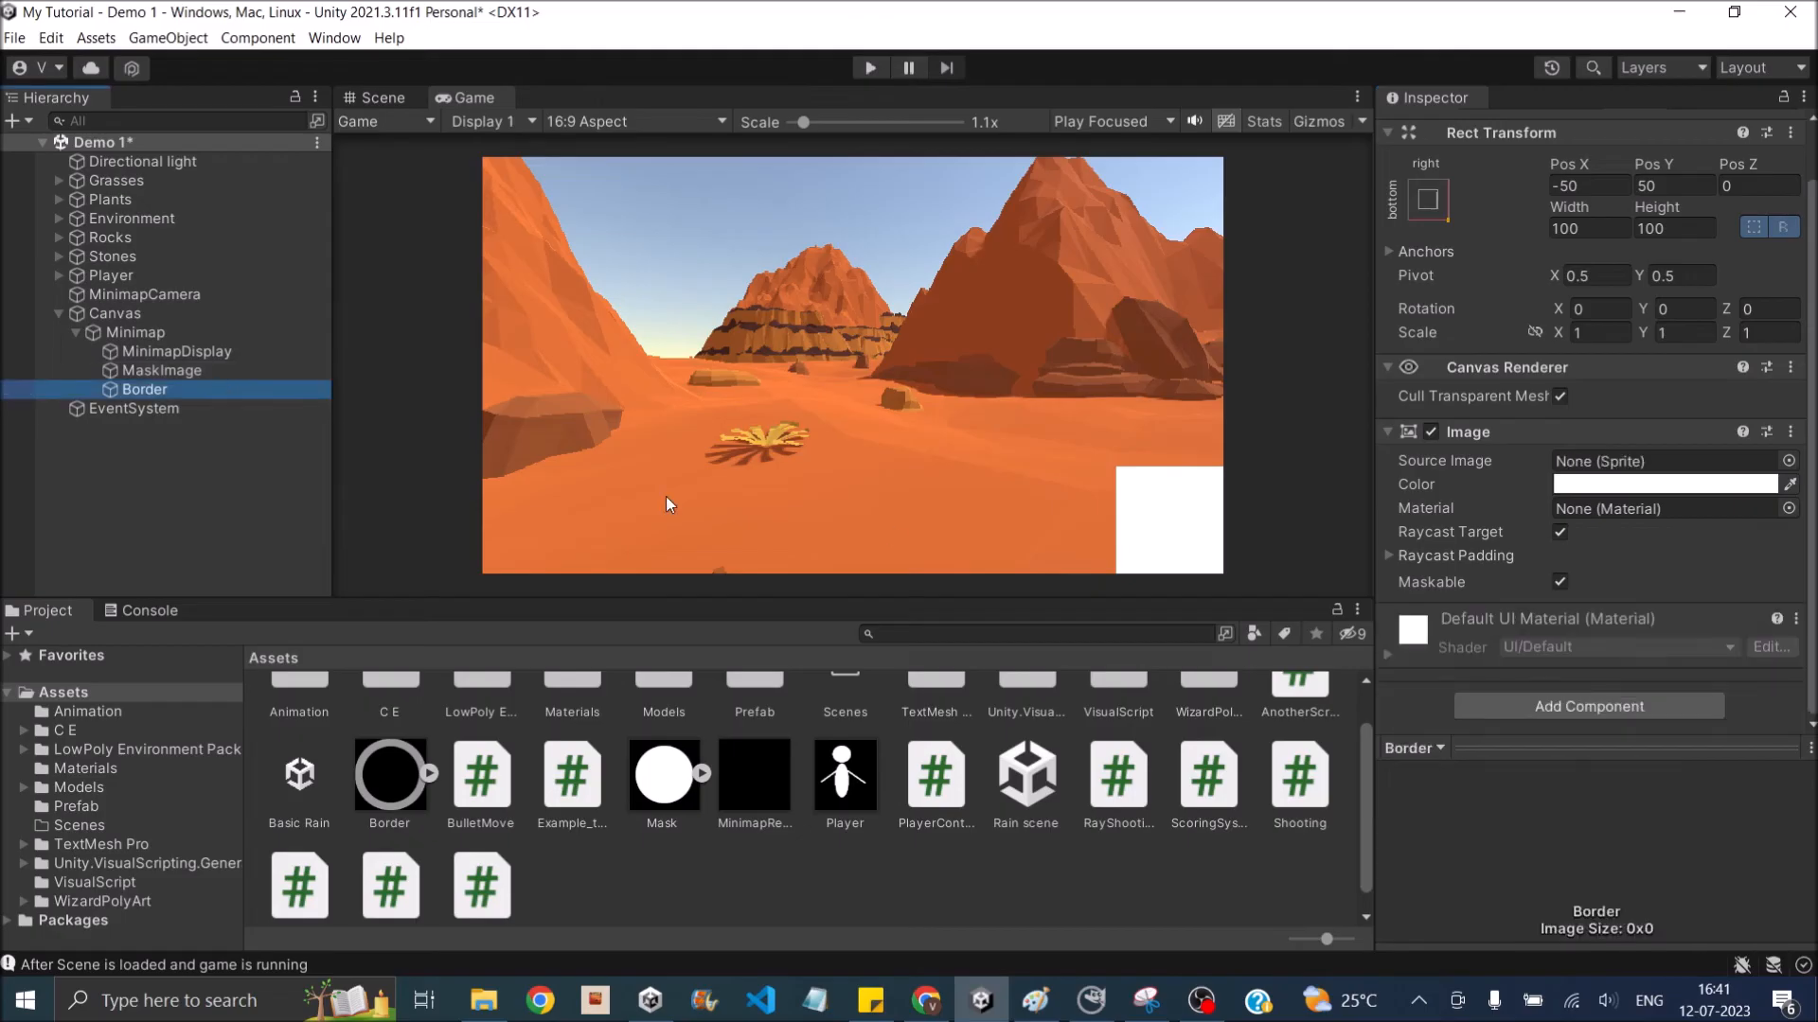
left_click_drag(389, 774, 1741, 461)
- Add a Mask component to MaskImage and make MinimapDisplay a child of MaskImage
left_click(171, 352)
left_click(162, 372)
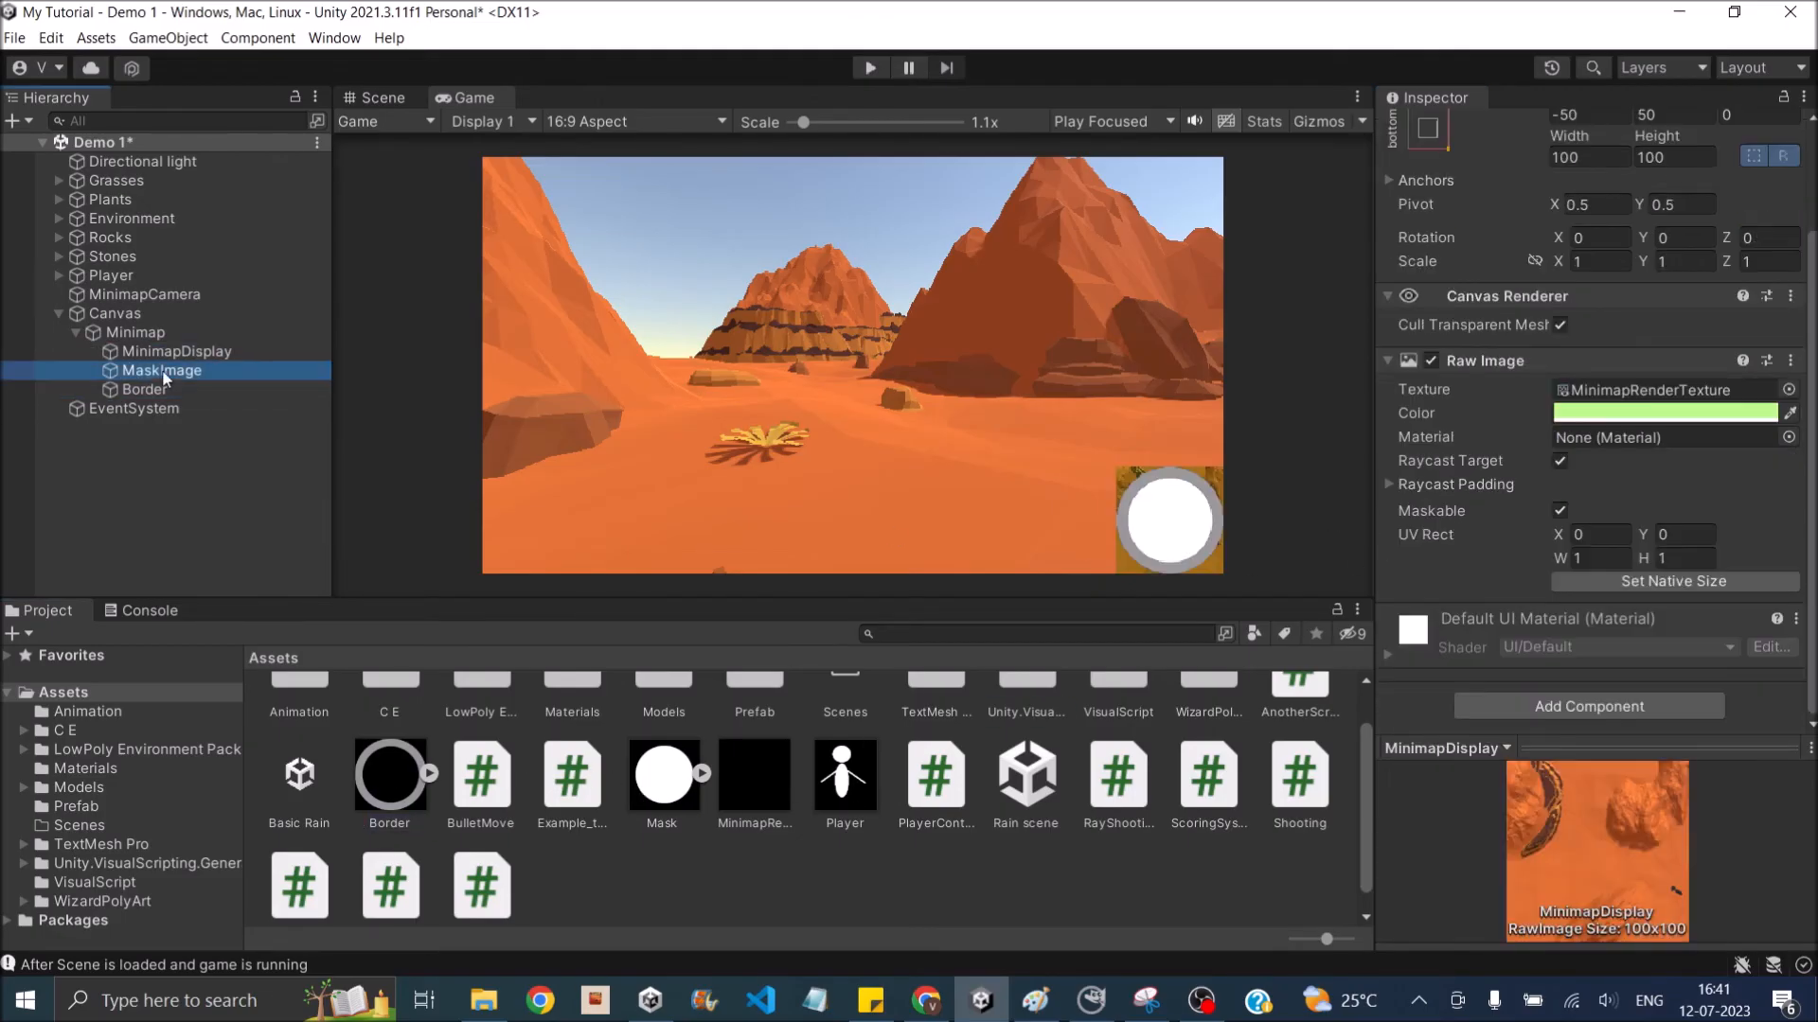
scroll(1641, 645, "down", 1)
left_click(1593, 713)
type("mask")
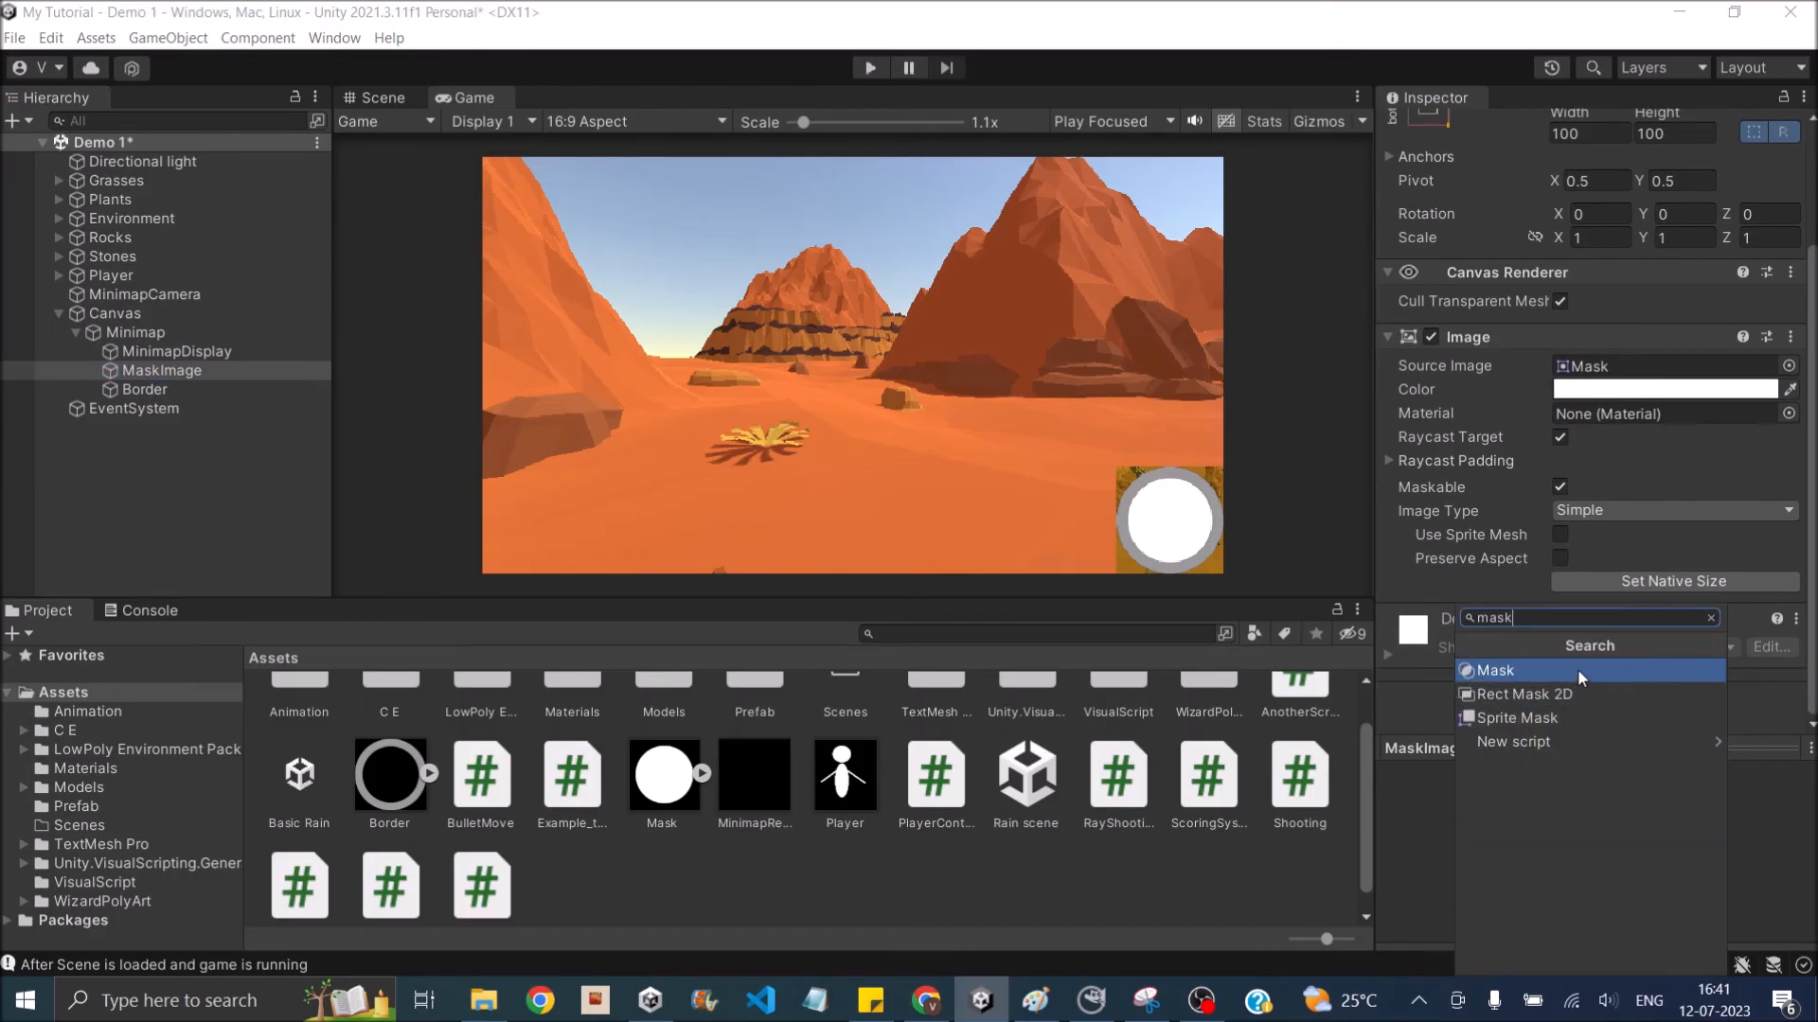
left_click(1577, 668)
scroll(1627, 600, "down", 2)
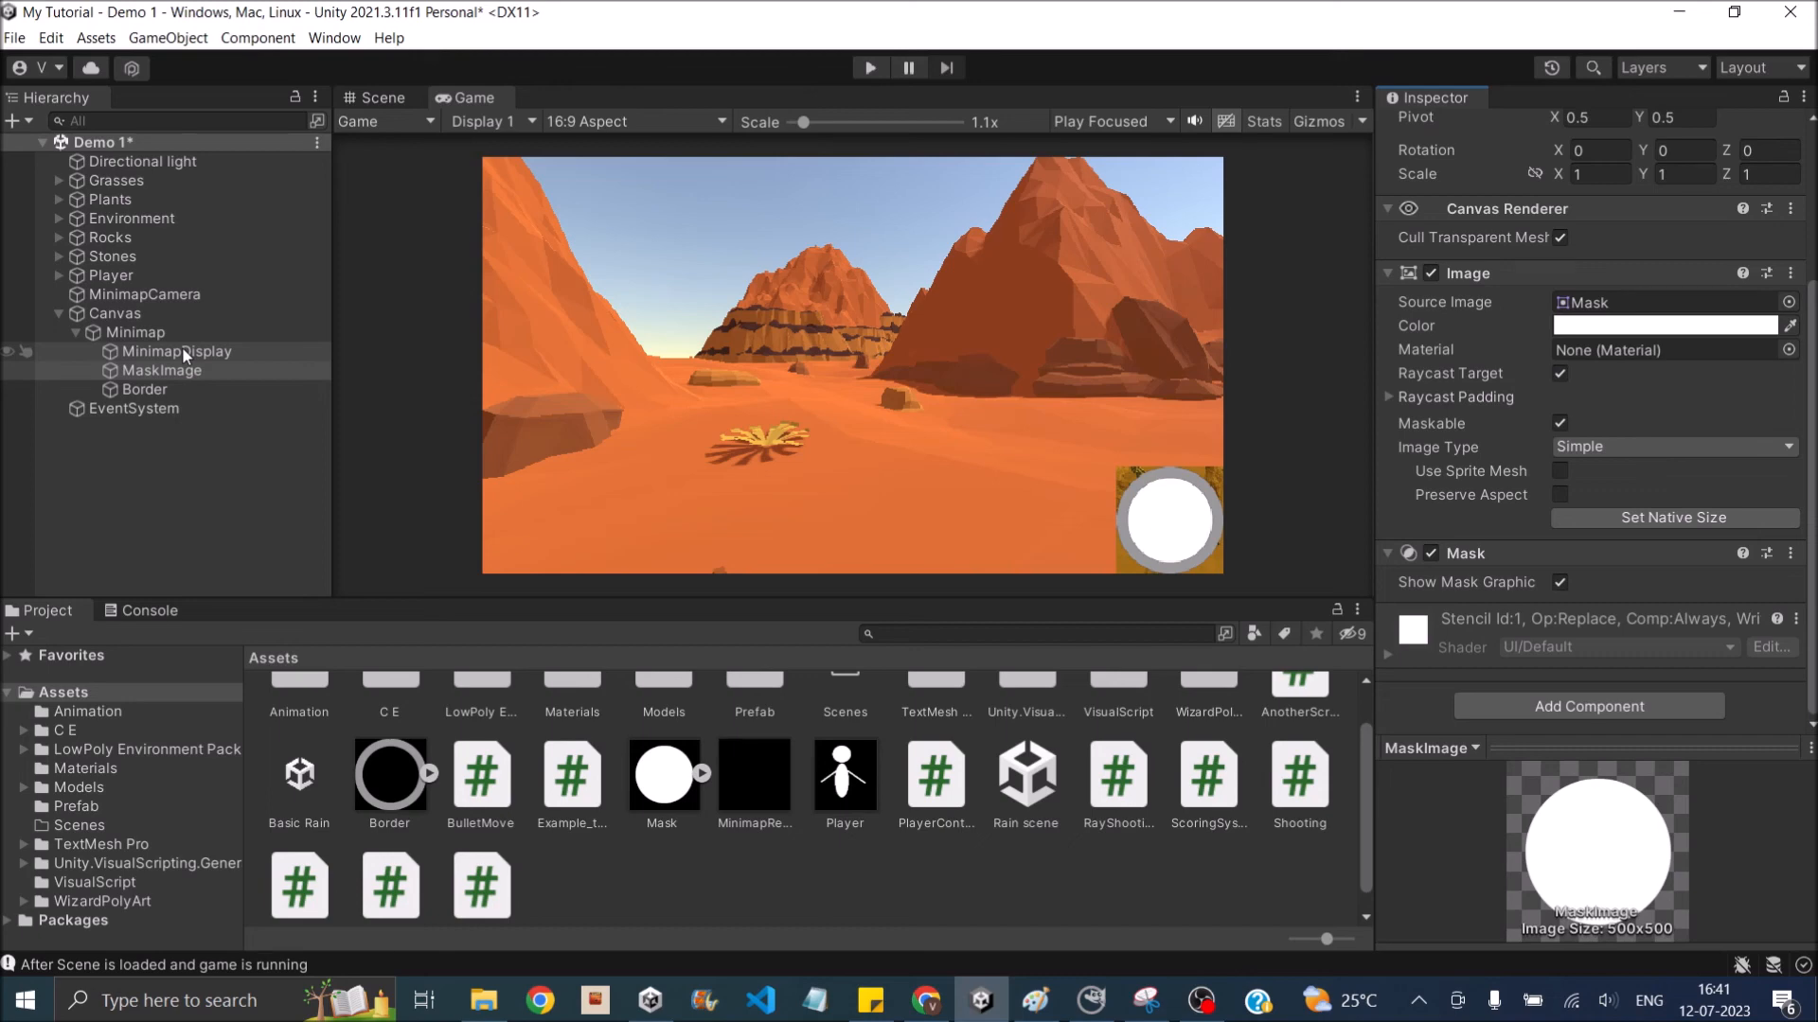
left_click_drag(182, 346, 212, 369)
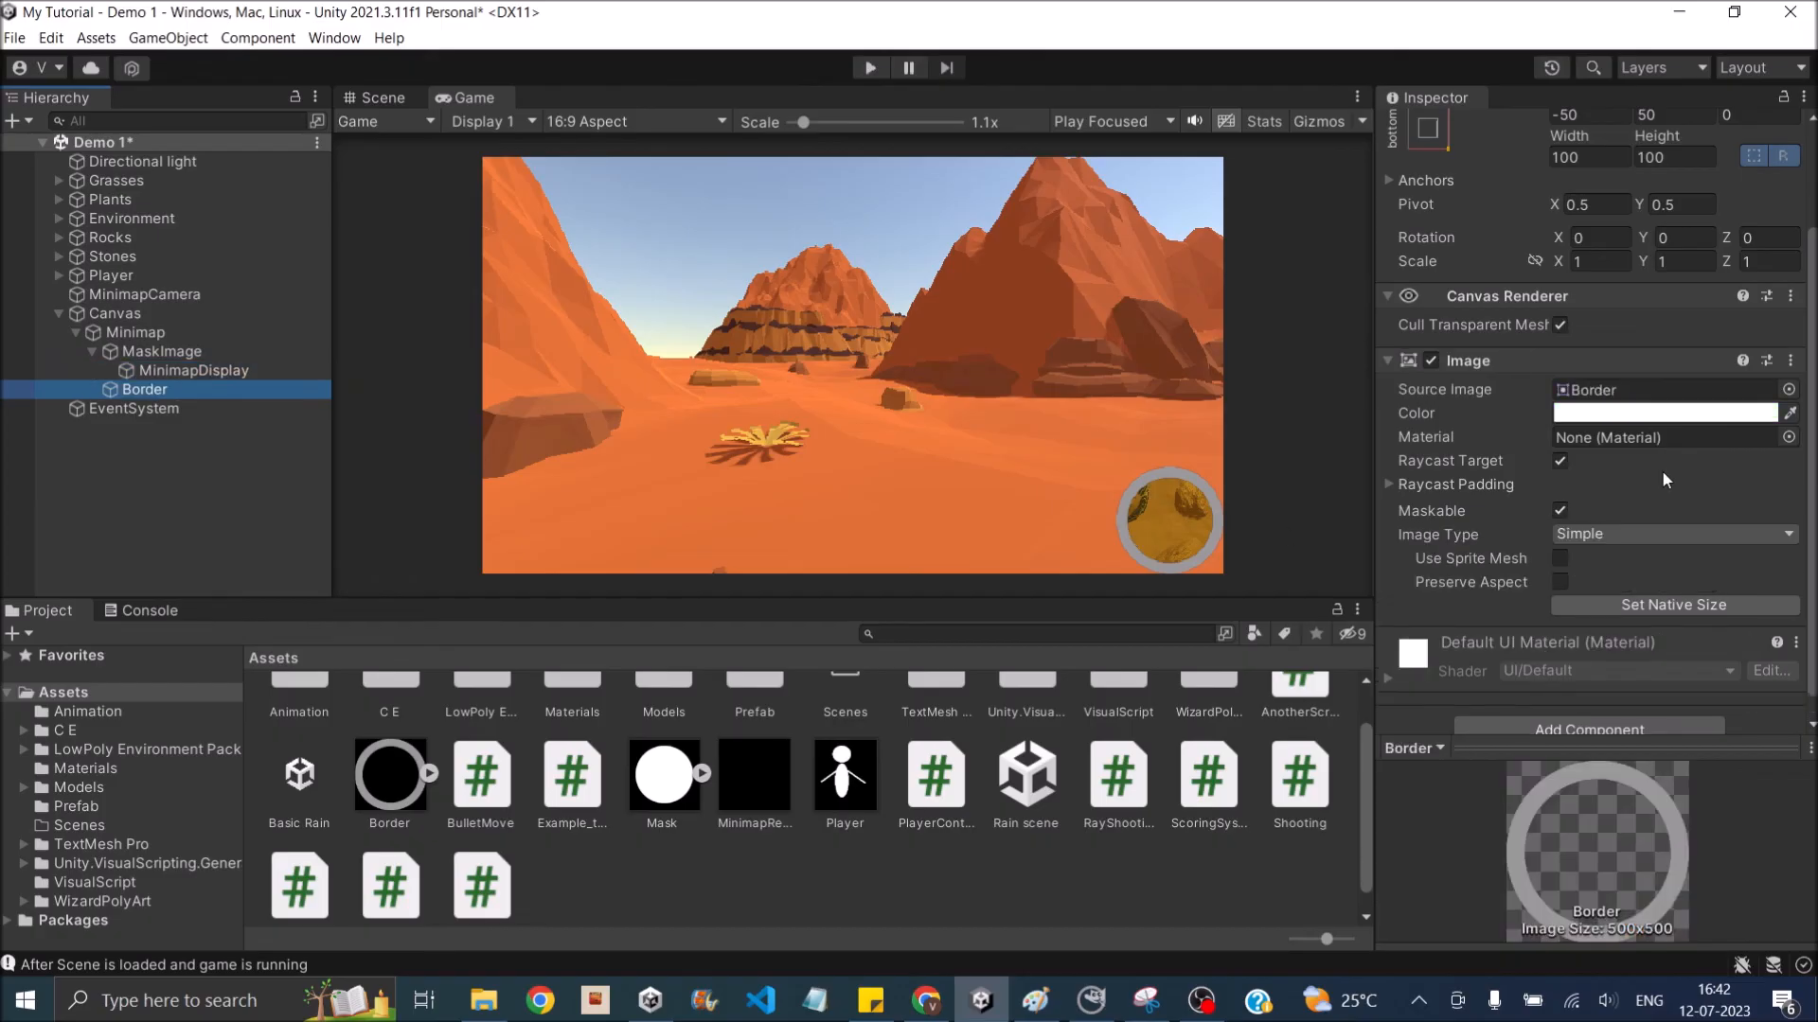
- Add a Shadow component to Border and set its effect distance to X 2.11 and Y -4.24
scroll(1662, 469, "down", 1)
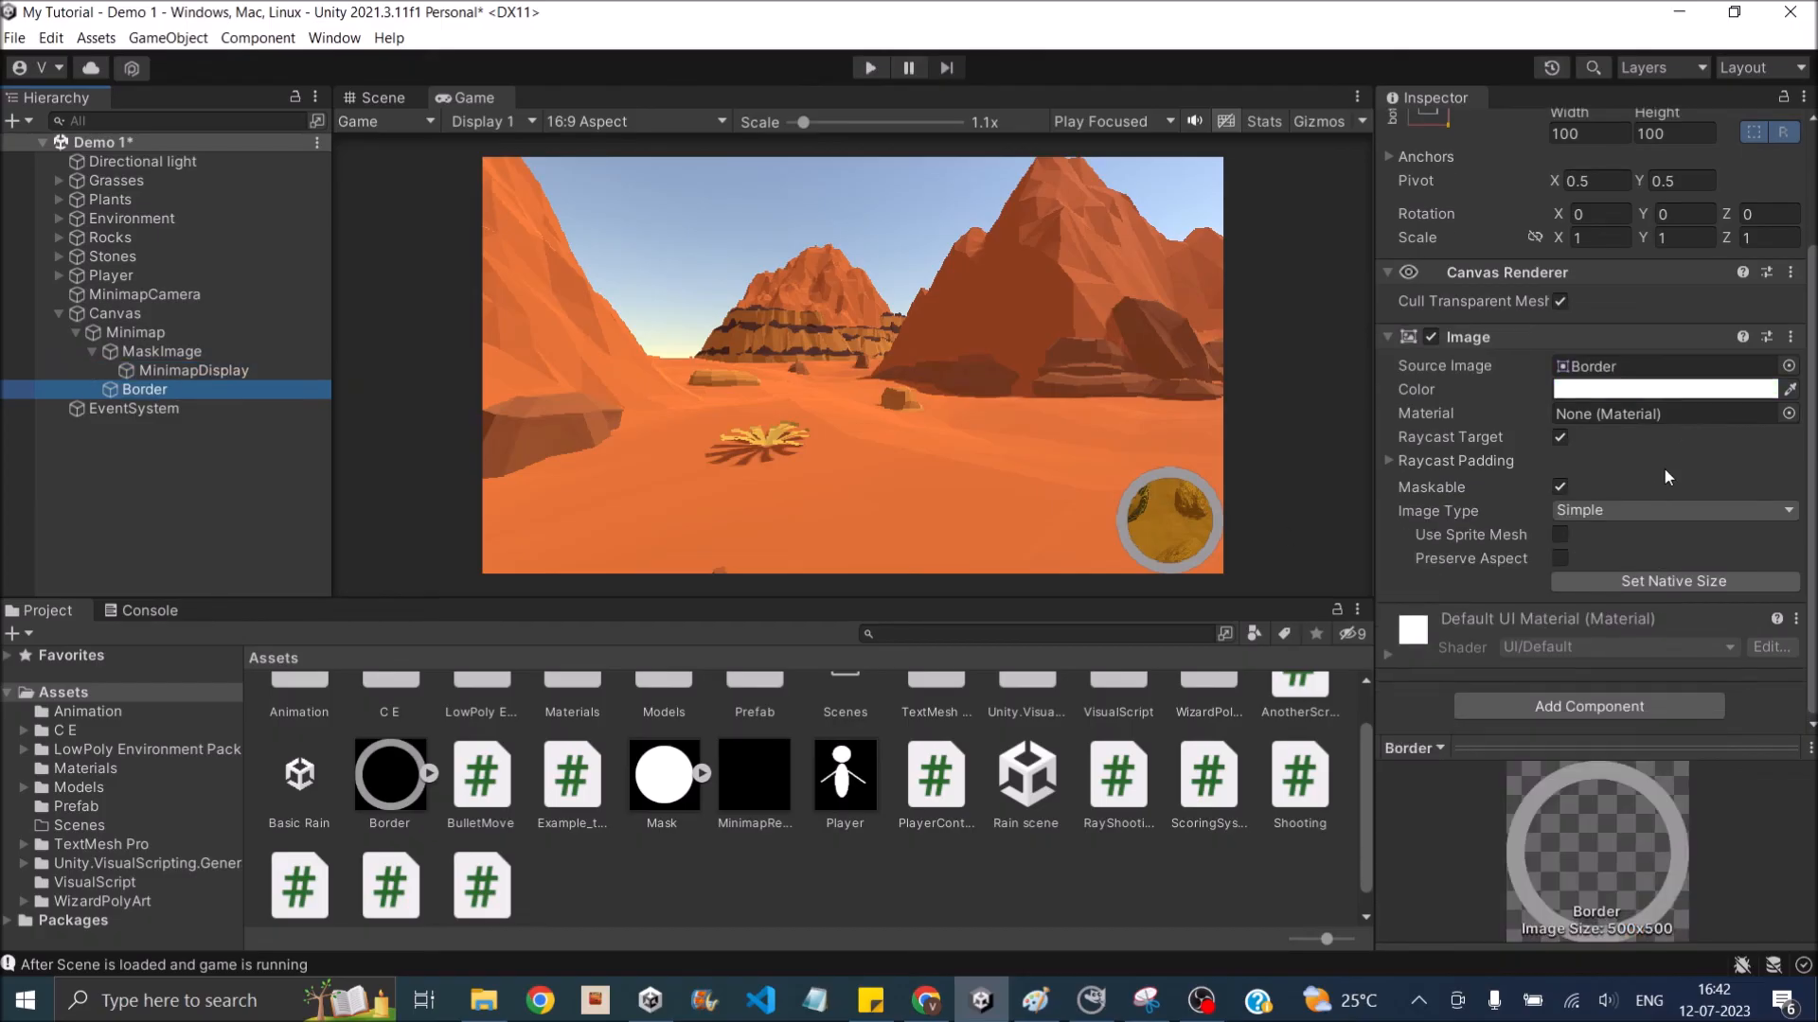
left_click(1541, 712)
type("sha")
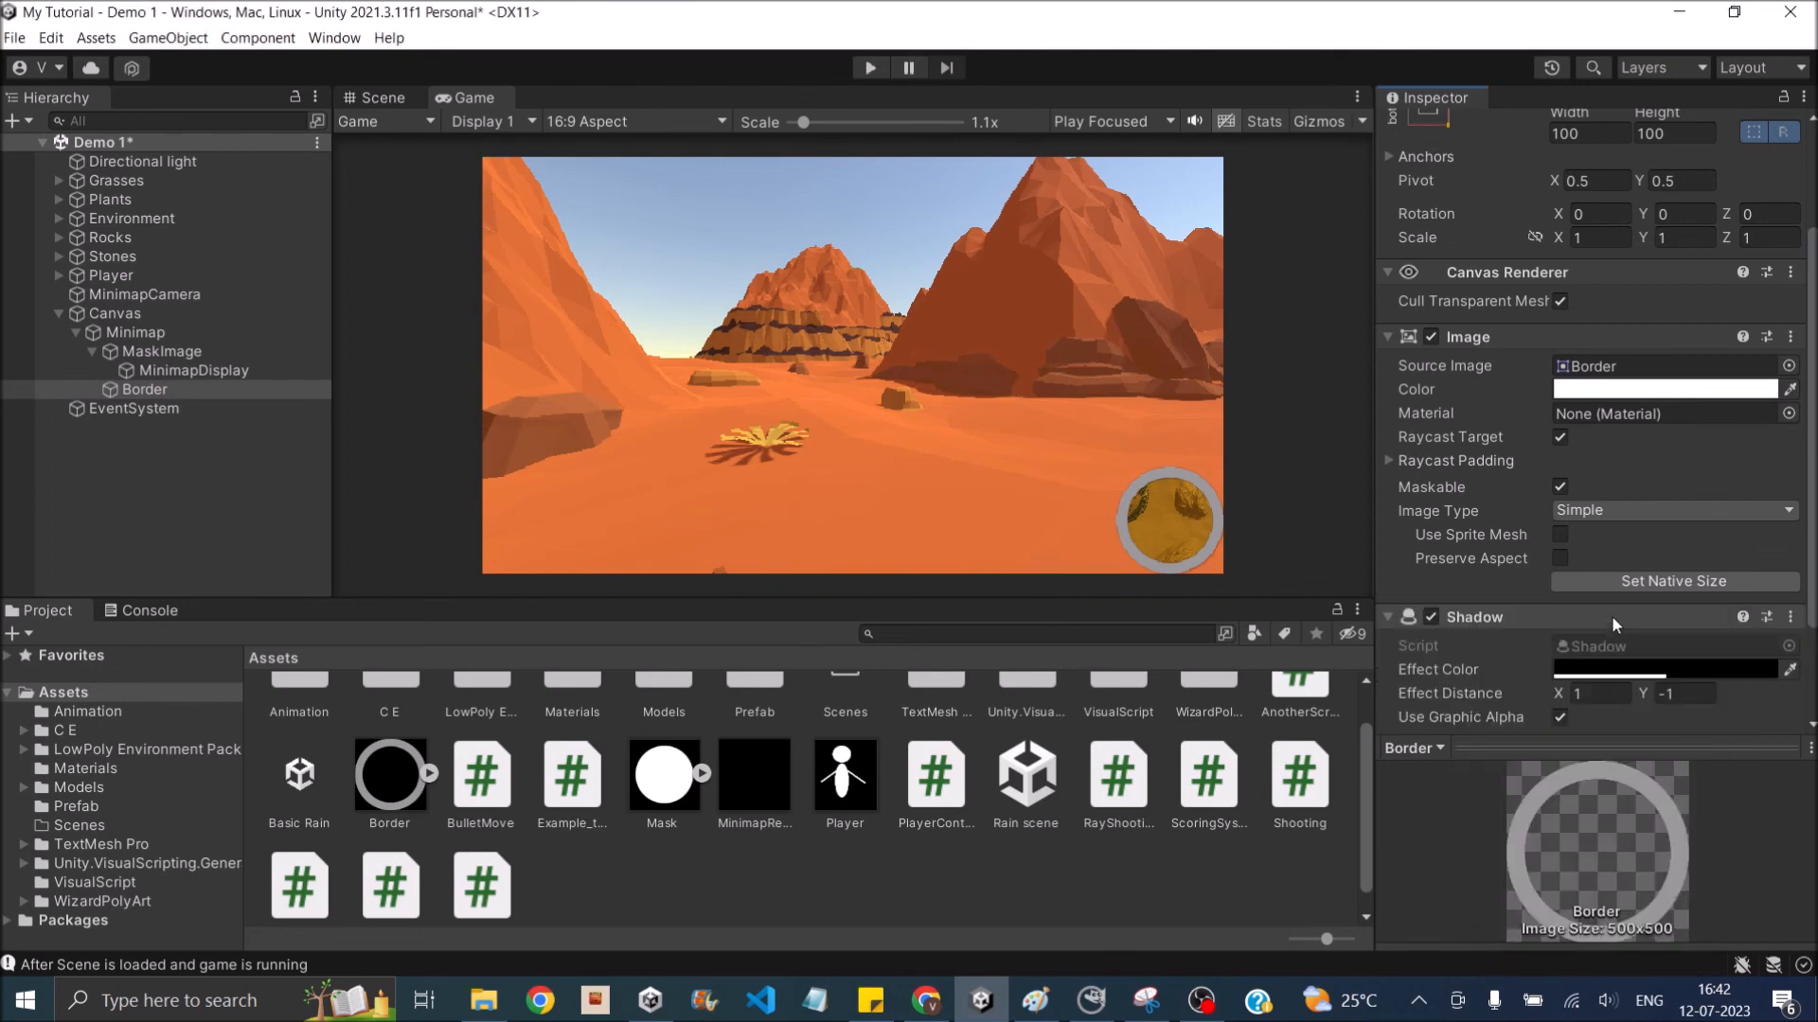
scroll(1614, 617, "down", 3)
left_click(1570, 568)
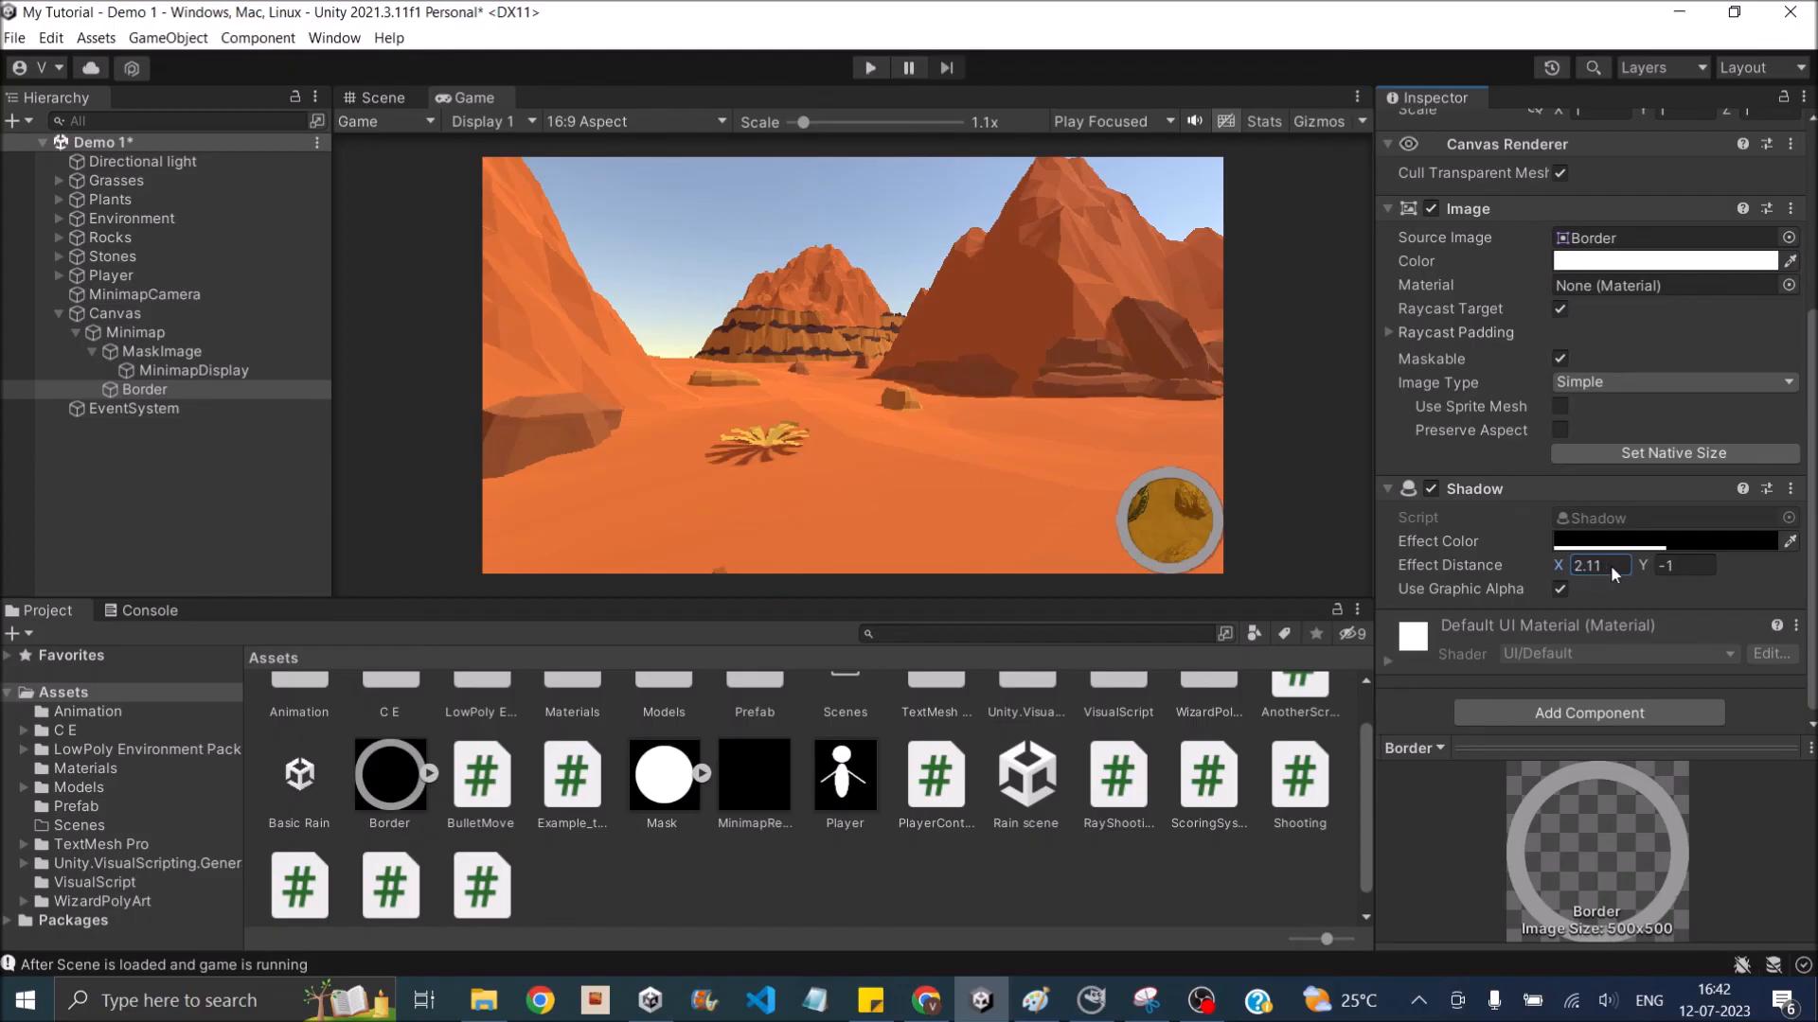
left_click_drag(1643, 564, 1547, 592)
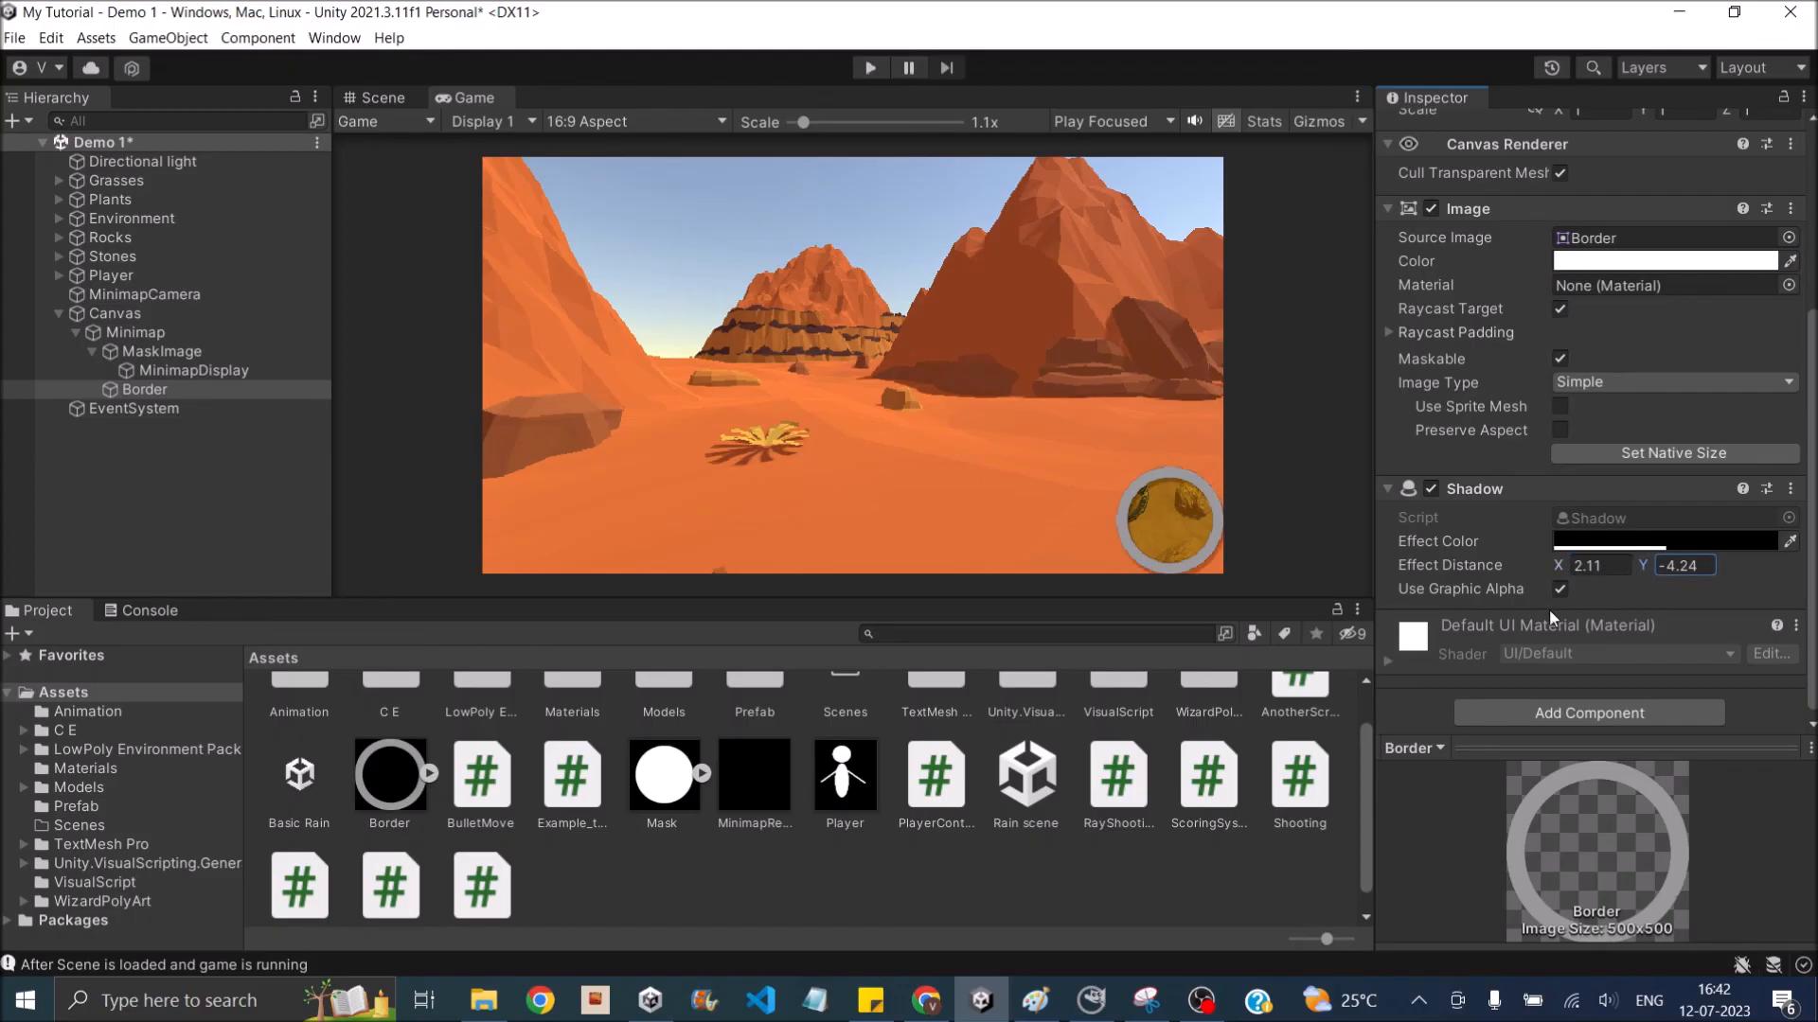